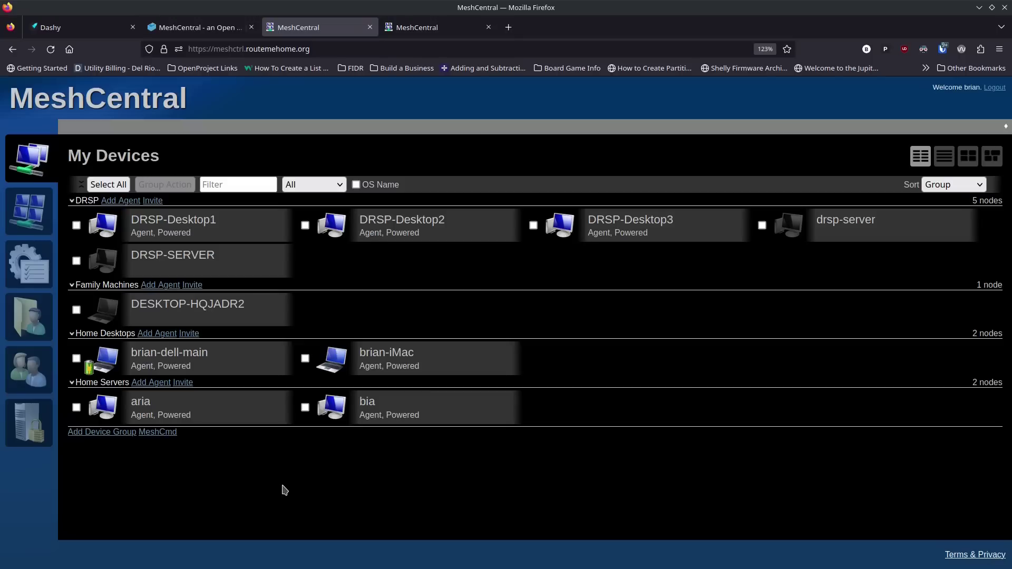
Step: Switch to the wiki tab and read through the MeshCentral article's Docker install sections
click(208, 38)
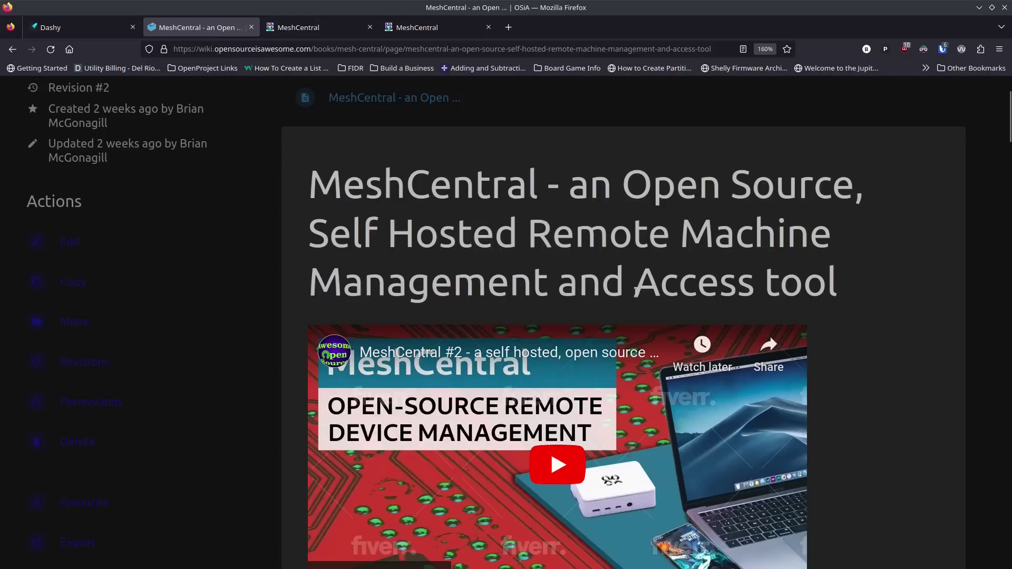
scroll(636, 299, down, 5)
scroll(637, 298, down, 6)
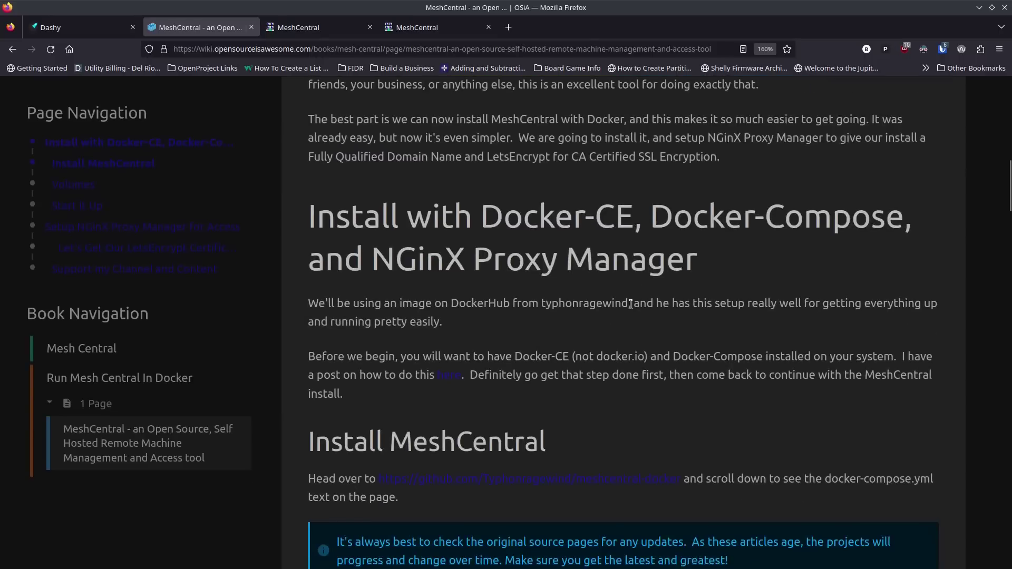
scroll(629, 308, down, 4)
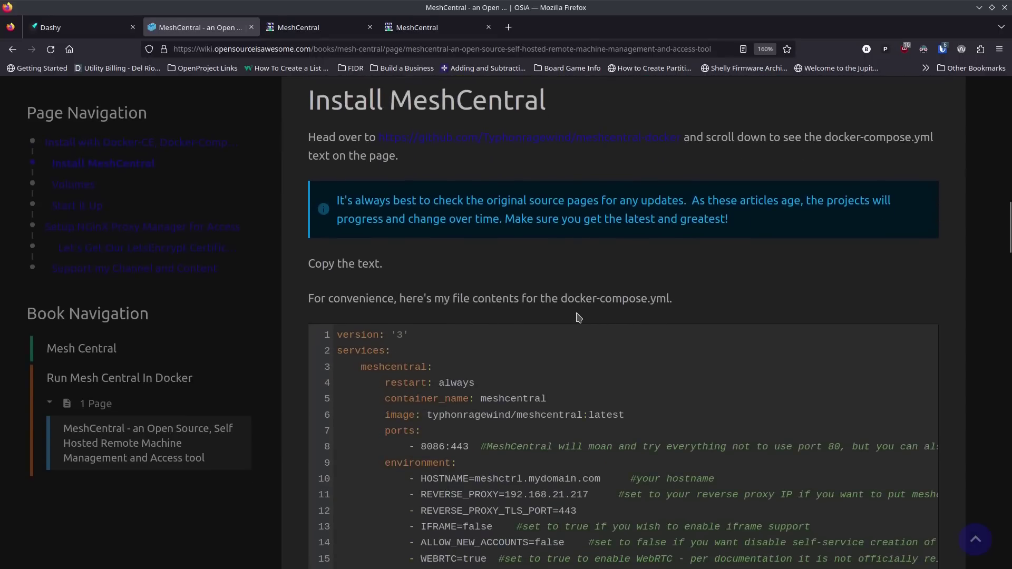
scroll(579, 318, down, 4)
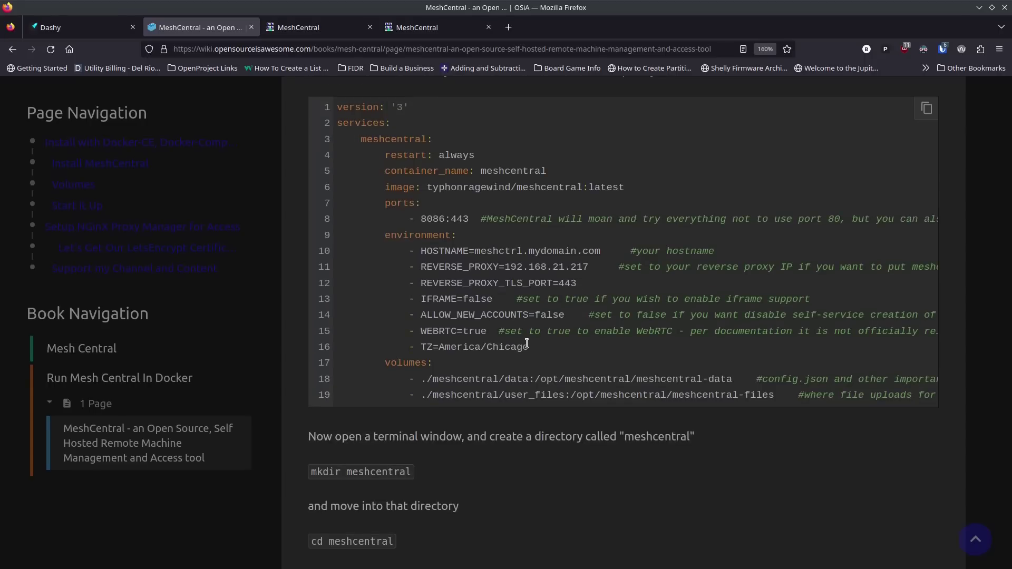
scroll(527, 344, down, 2)
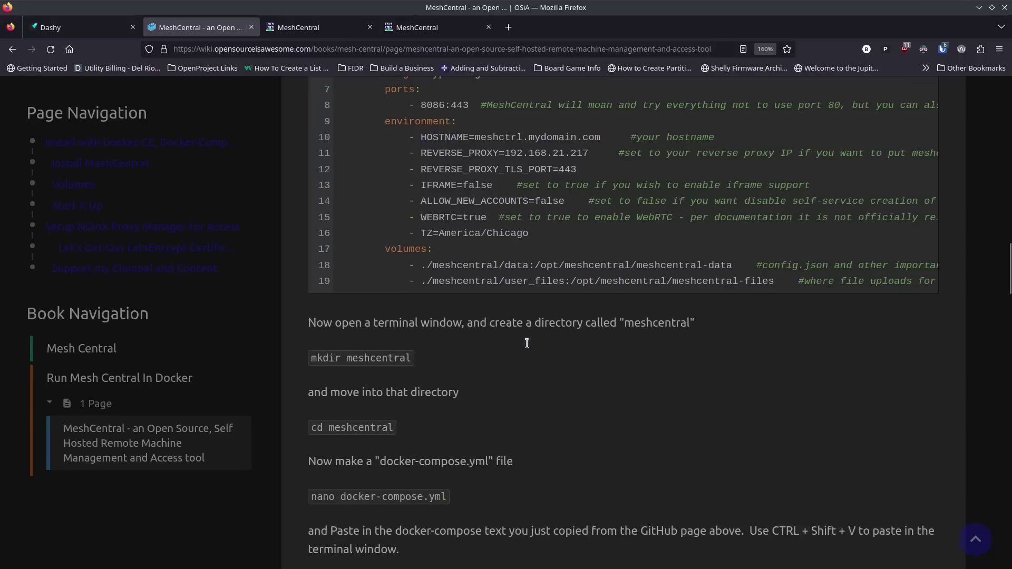
scroll(528, 349, down, 2)
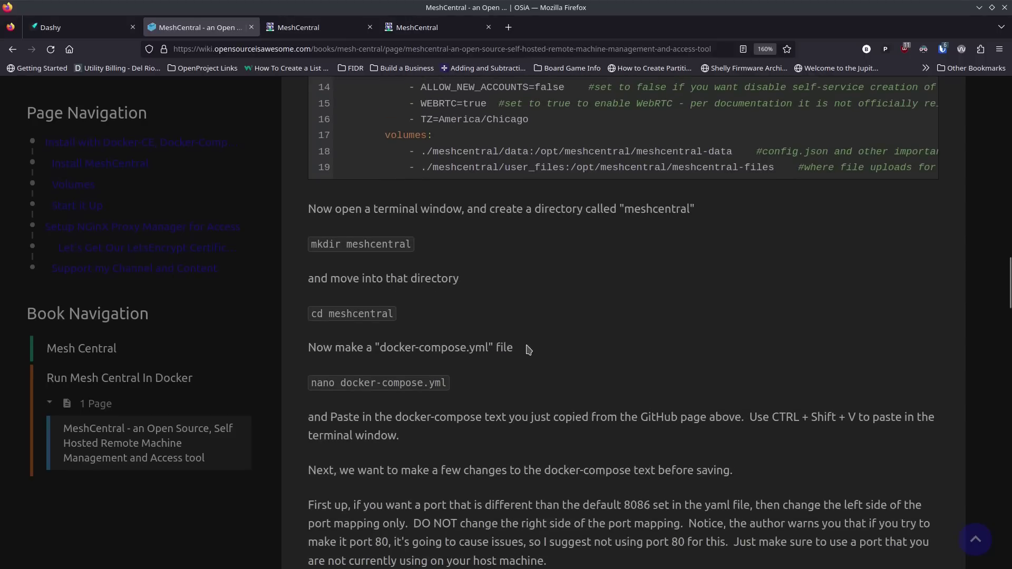
scroll(528, 349, down, 4)
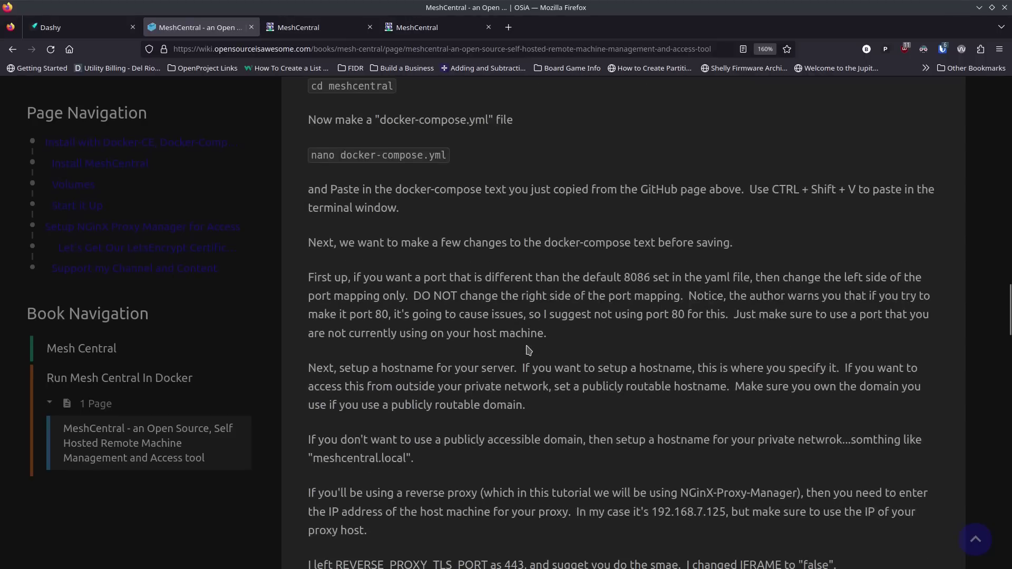
scroll(528, 349, down, 2)
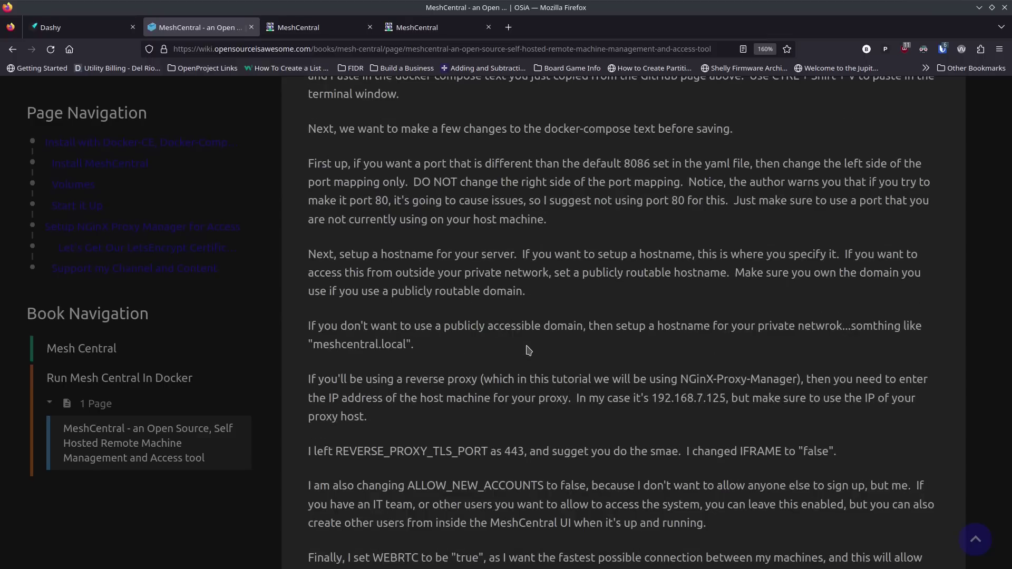
scroll(528, 350, down, 4)
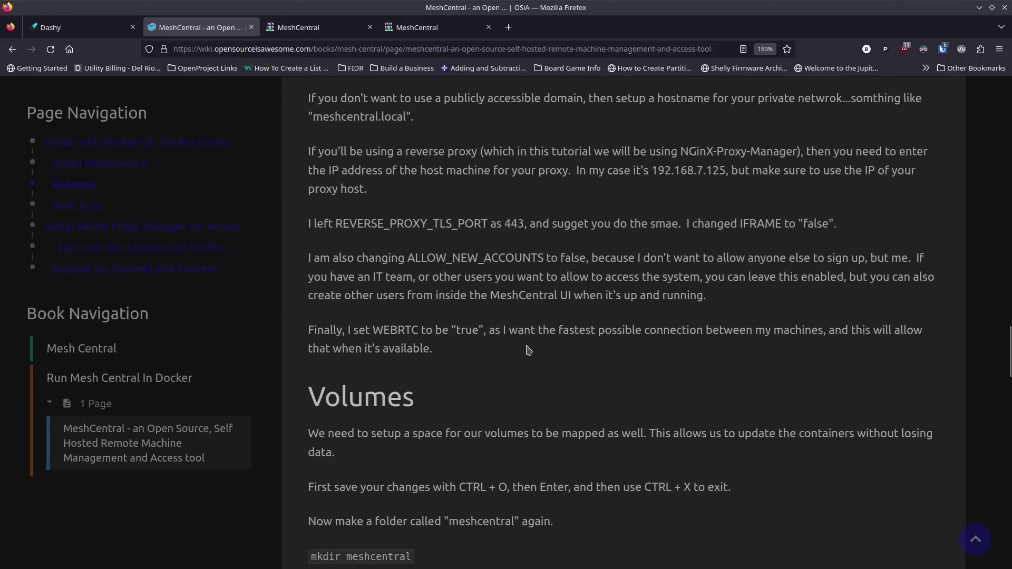
scroll(528, 350, down, 4)
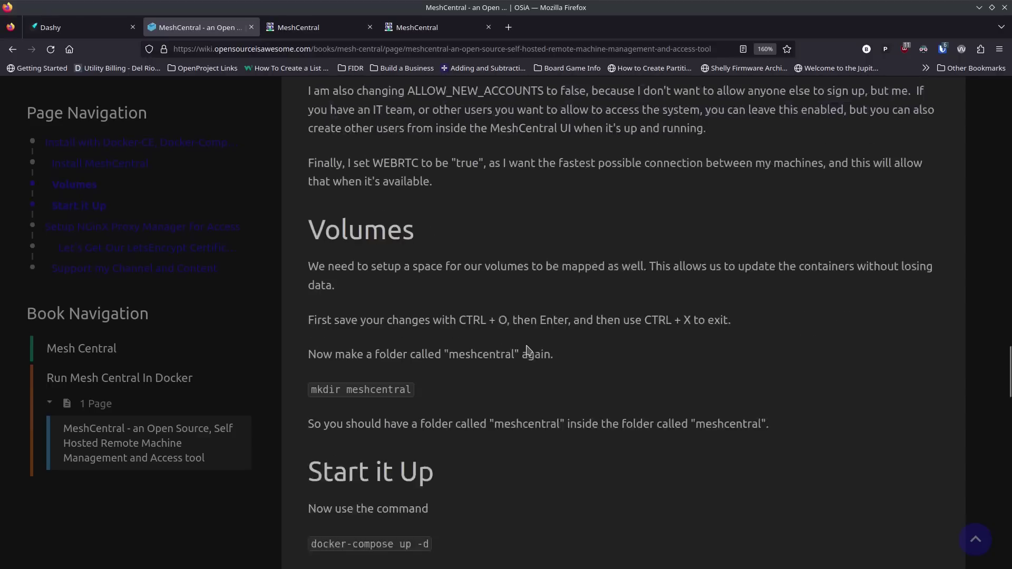
scroll(528, 350, up, 20)
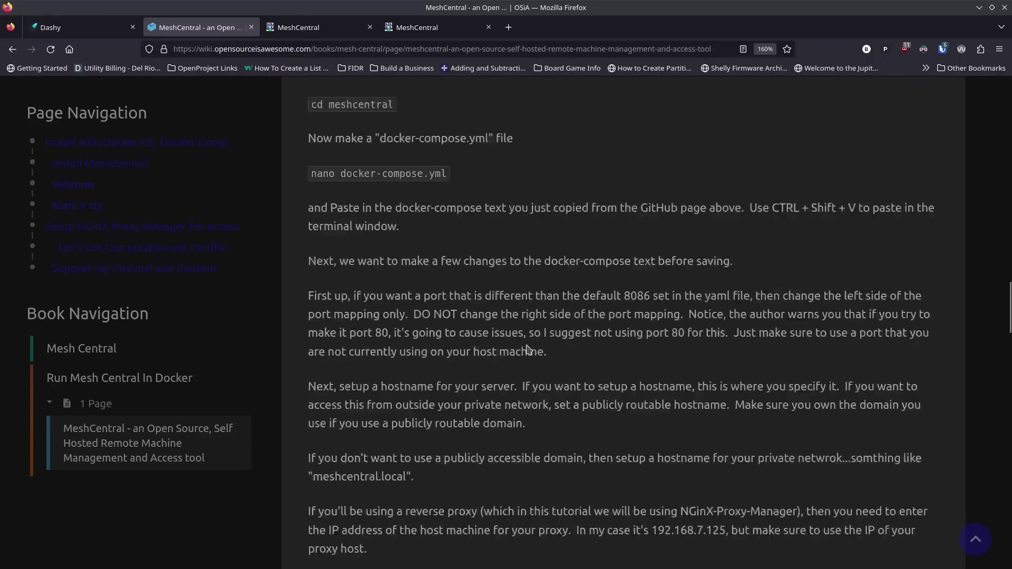
scroll(528, 349, up, 10)
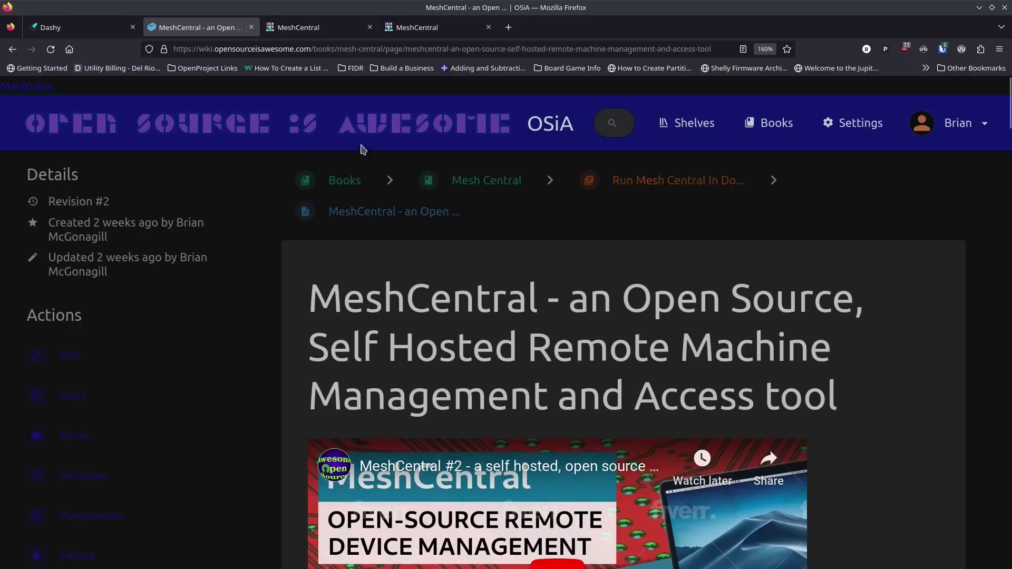
Step: Switch to the MeshCentral tab to get back to the My Devices page
click(334, 29)
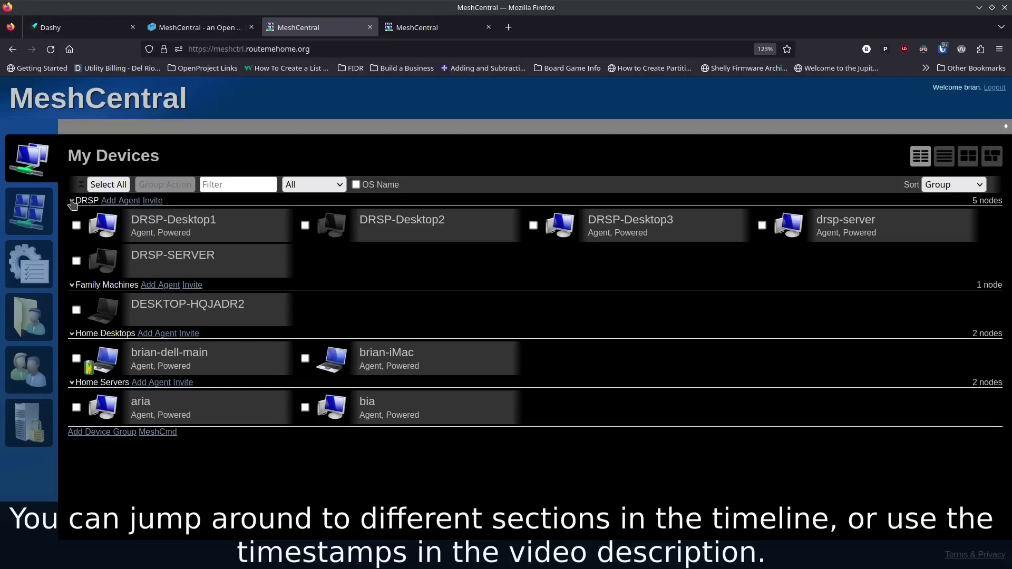
Step: Collapse the DRSP and Family Machines groups, and test the name filter with 'main' and 'im' before clearing it
click(72, 201)
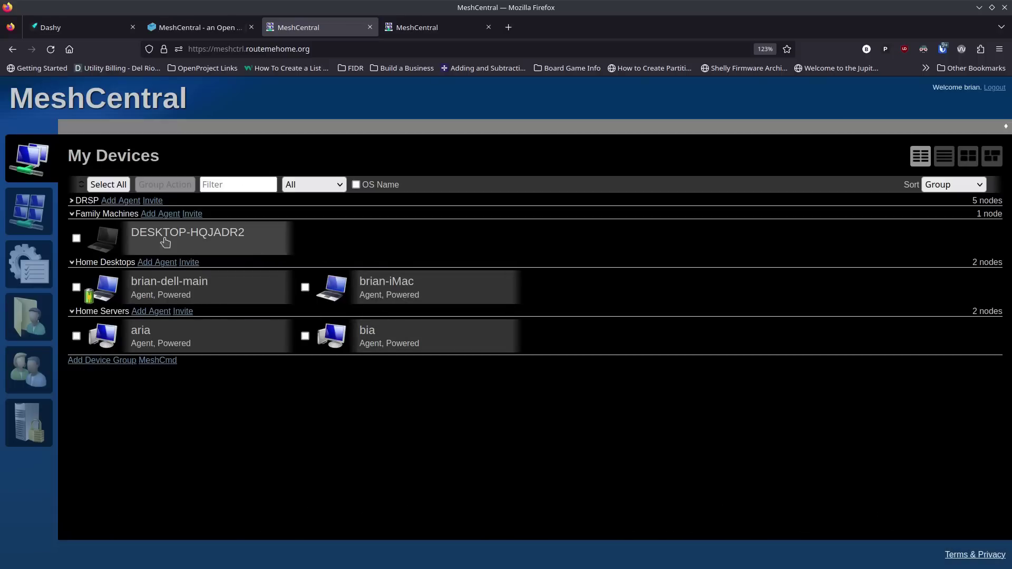
click(72, 214)
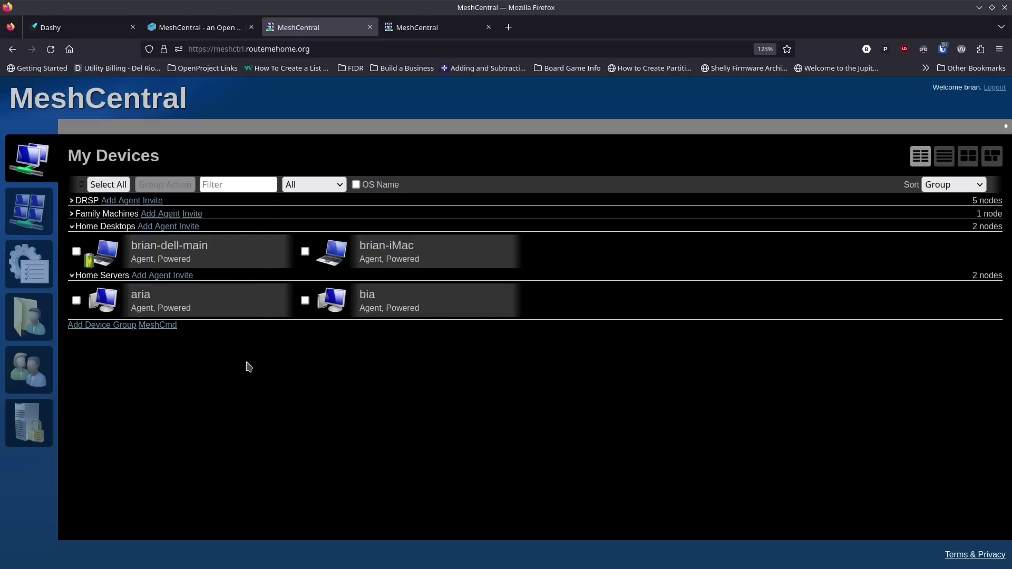
click(248, 185)
text(main)
key(BackSpace)
key(BackSpace)
key(BackSpace)
key(BackSpace)
text(im)
key(BackSpace)
key(BackSpace)
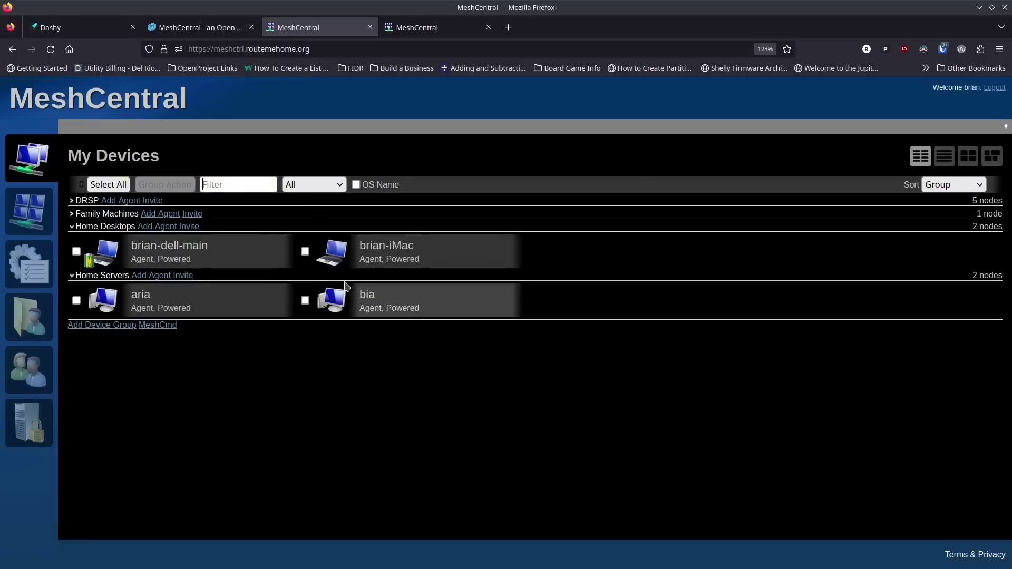
Step: Try the Online, Offline and active-session device filters in turn
click(316, 184)
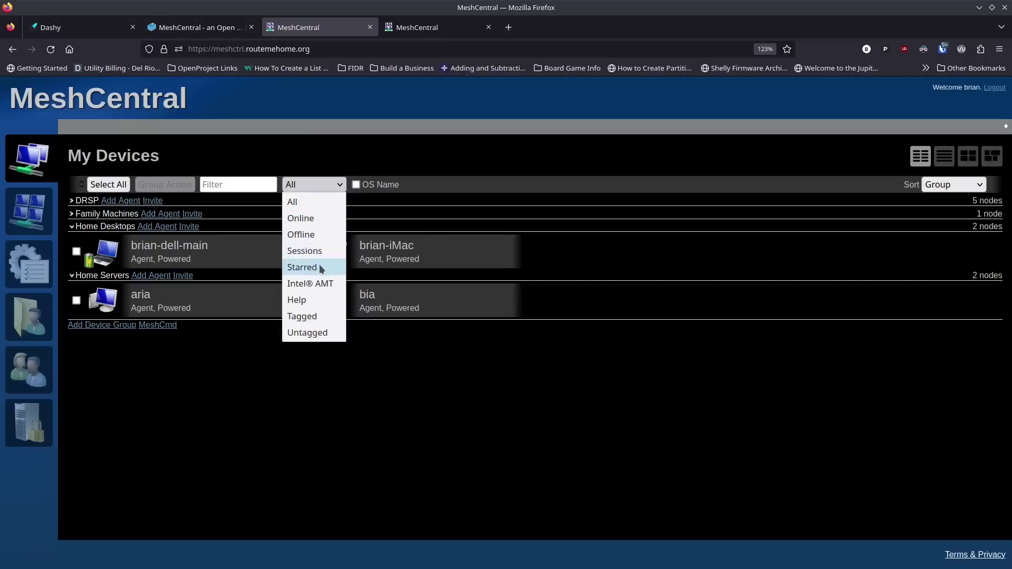
click(322, 219)
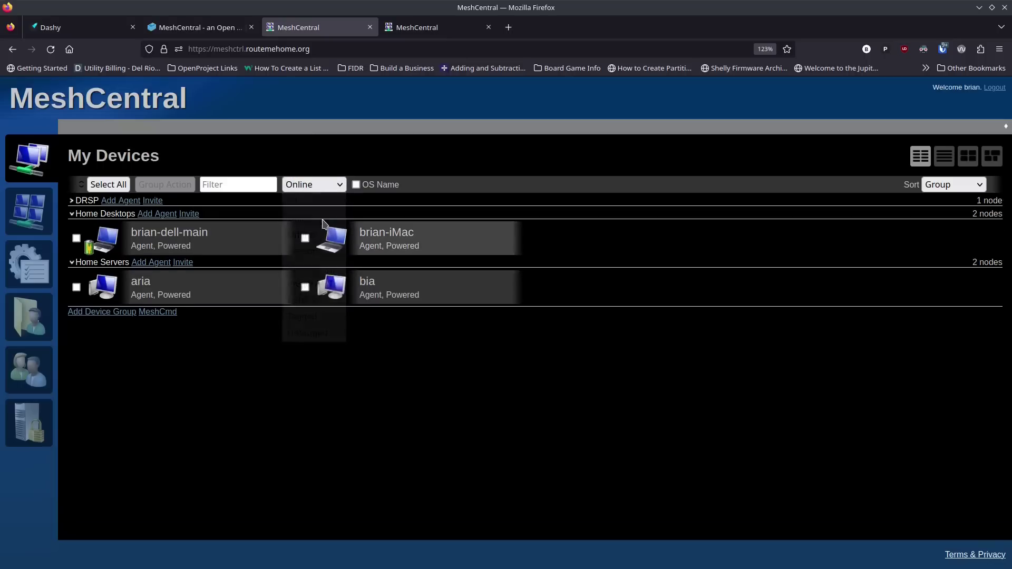
click(323, 188)
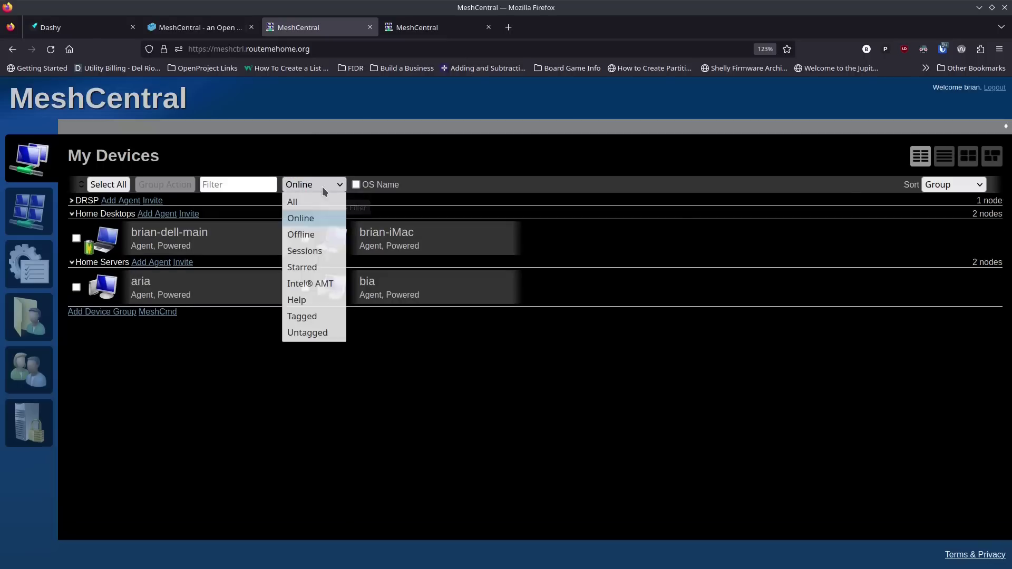
click(321, 235)
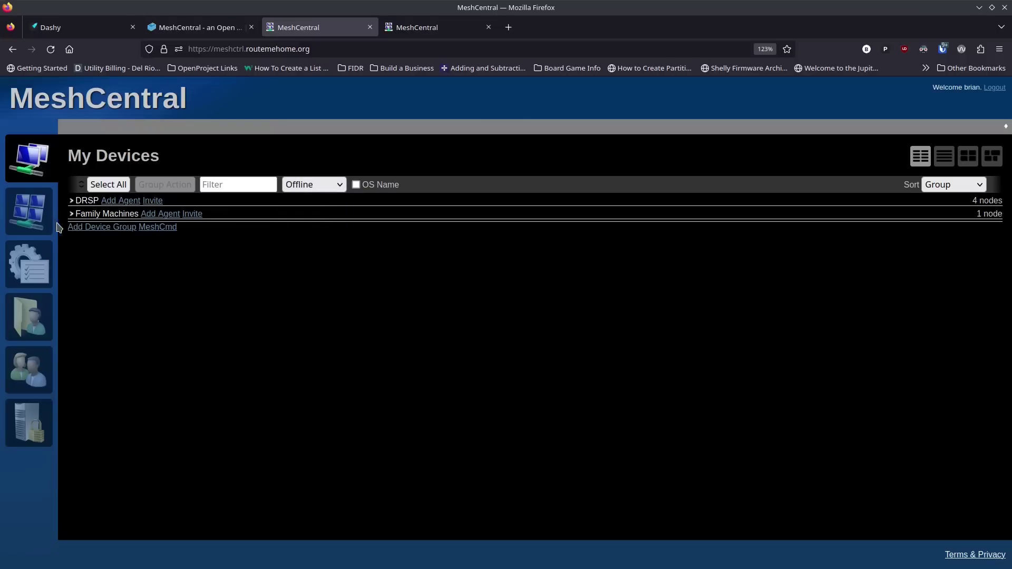
click(313, 186)
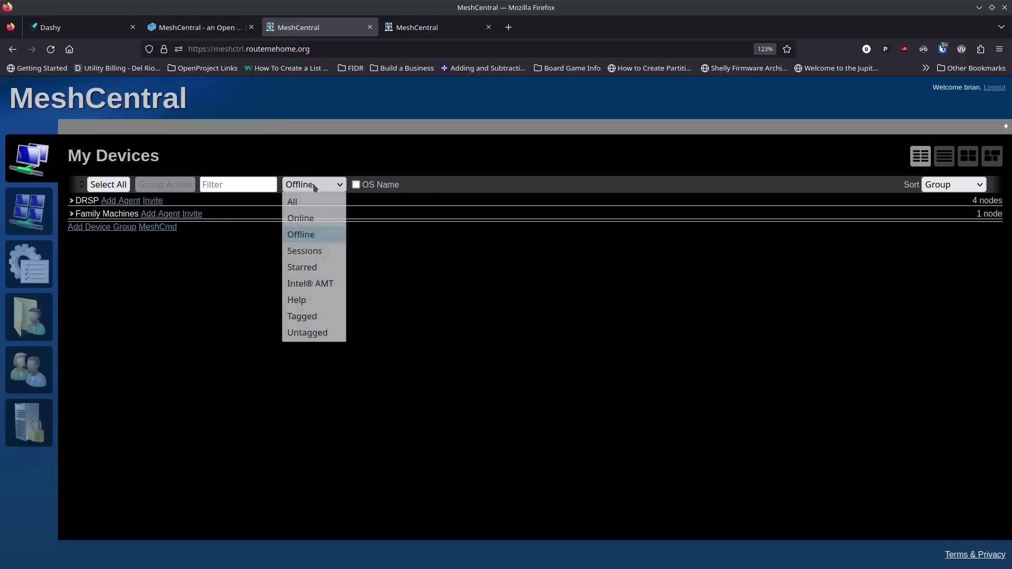
click(320, 220)
click(321, 185)
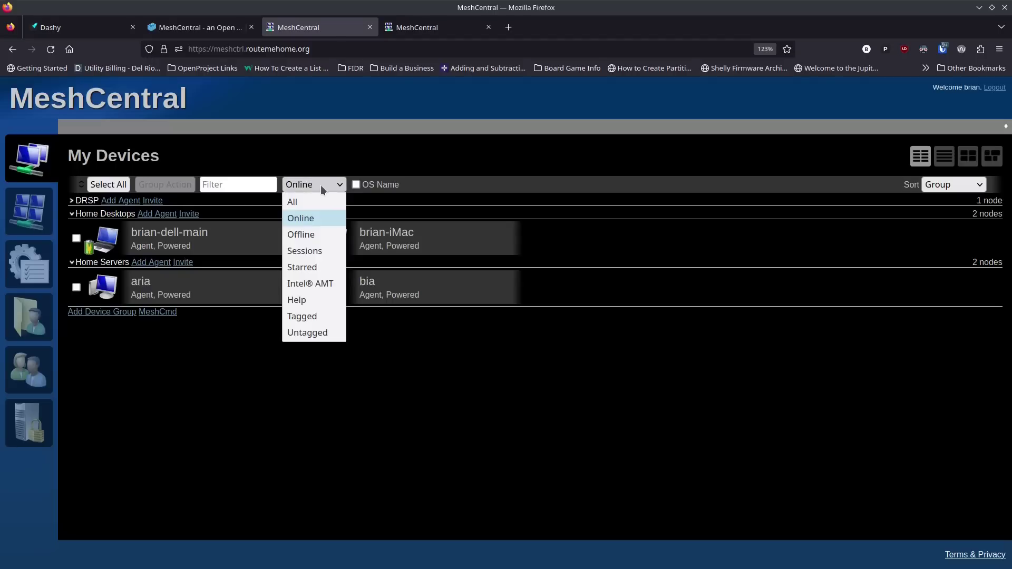
click(320, 251)
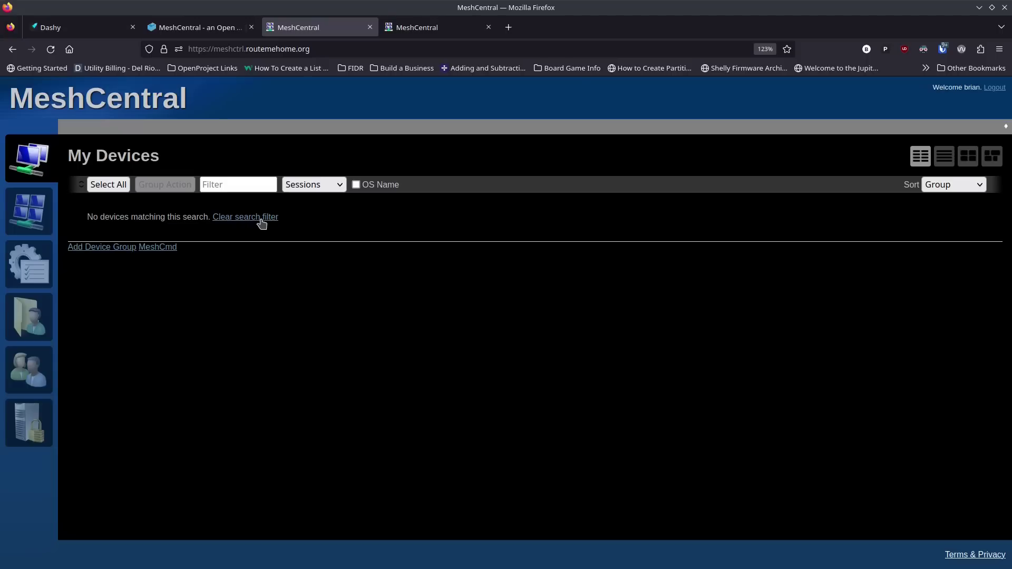
Step: Cycle through the Starred, Intel AMT, Help and Tagged filters, settling on Untagged
click(319, 187)
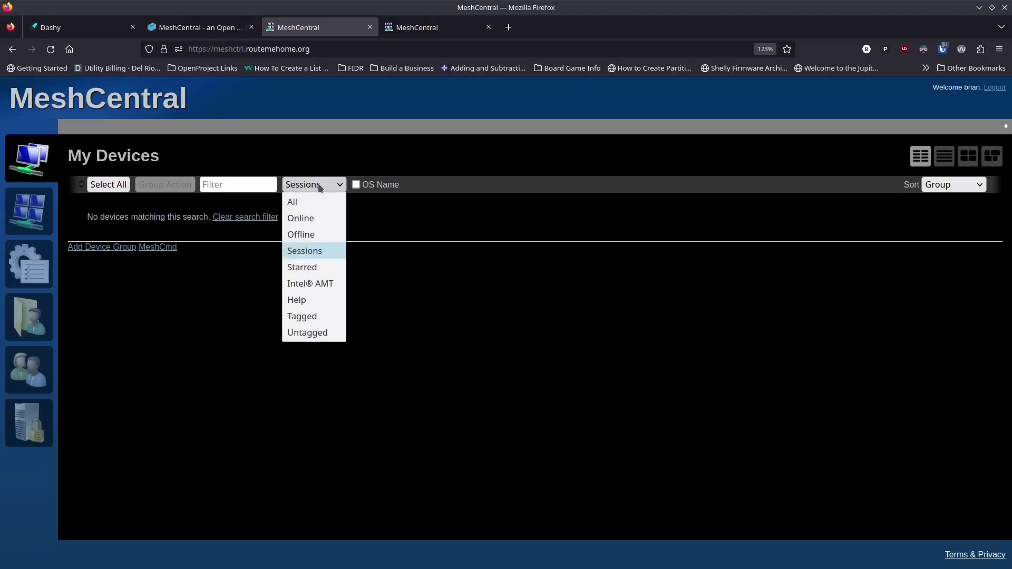
click(328, 266)
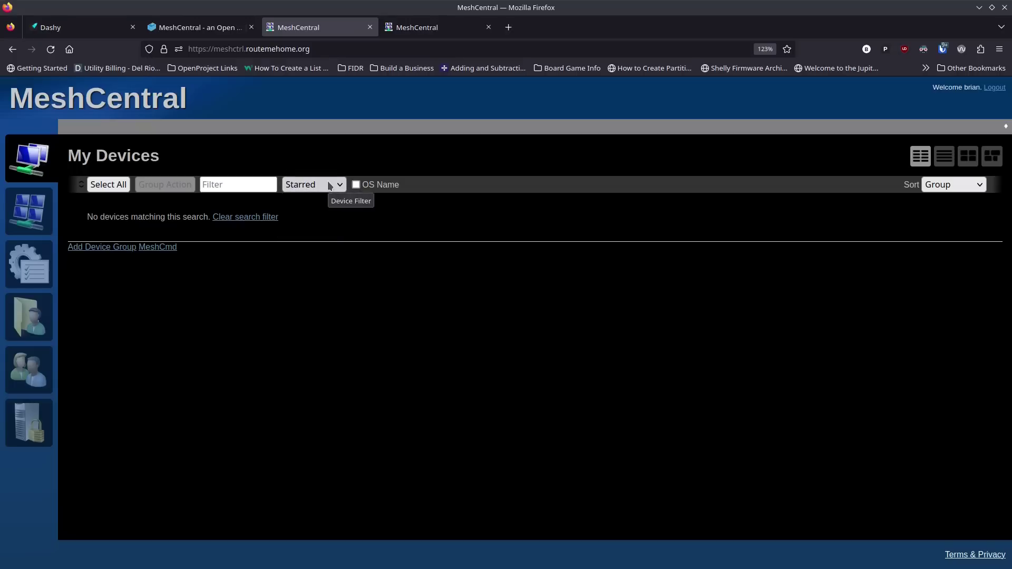
click(329, 185)
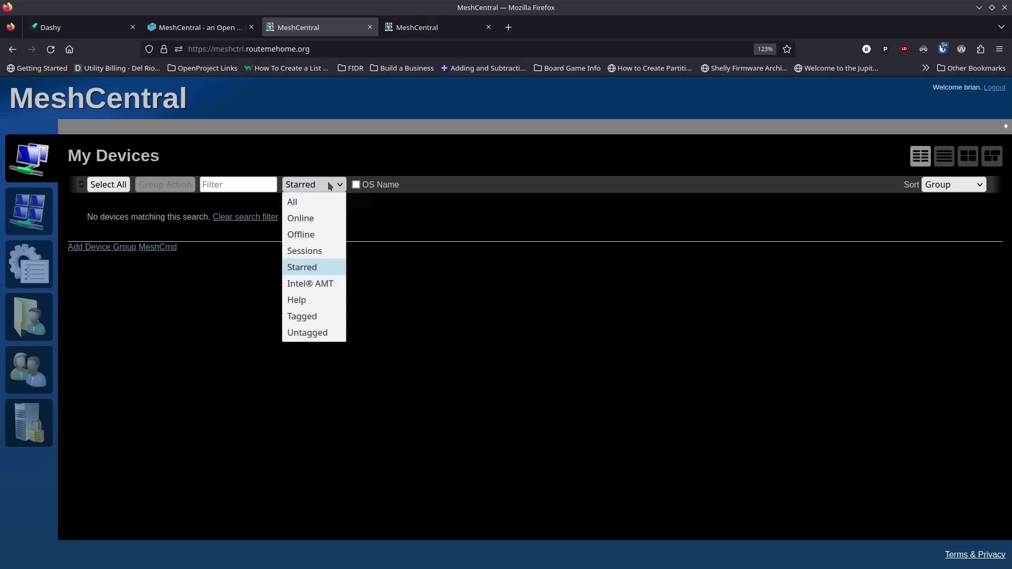
click(323, 287)
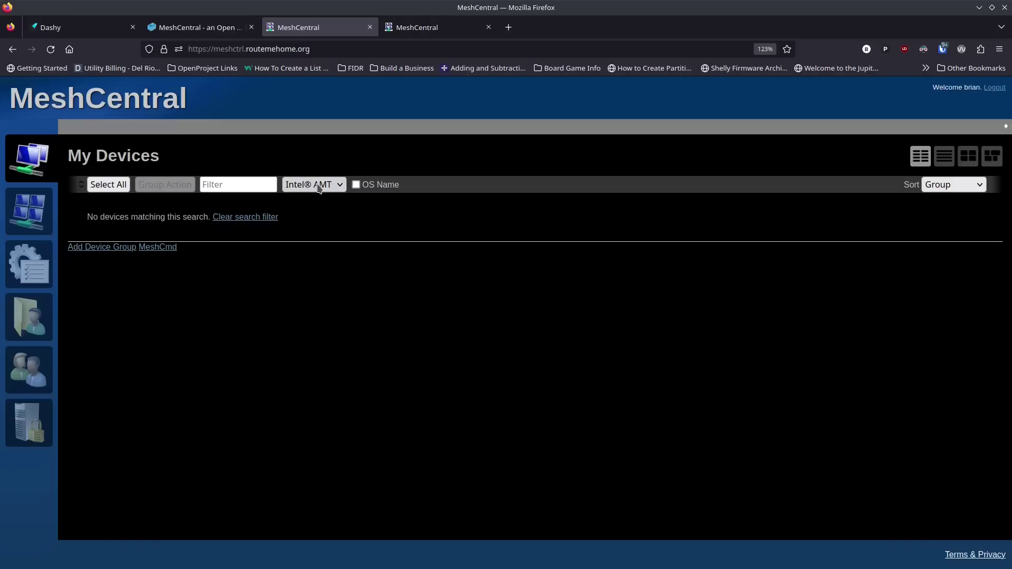
click(324, 189)
click(328, 299)
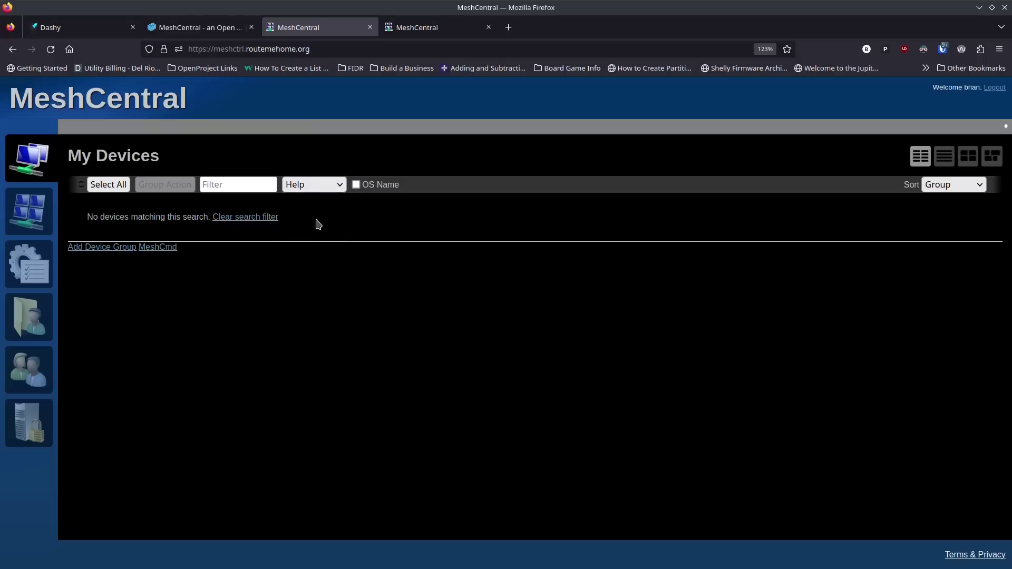
click(324, 185)
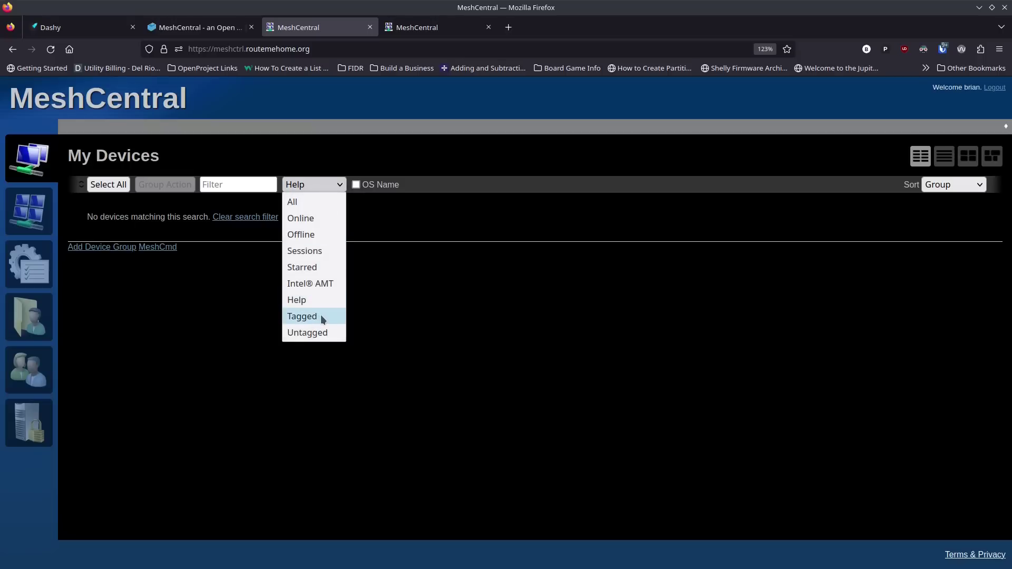
click(320, 315)
click(317, 187)
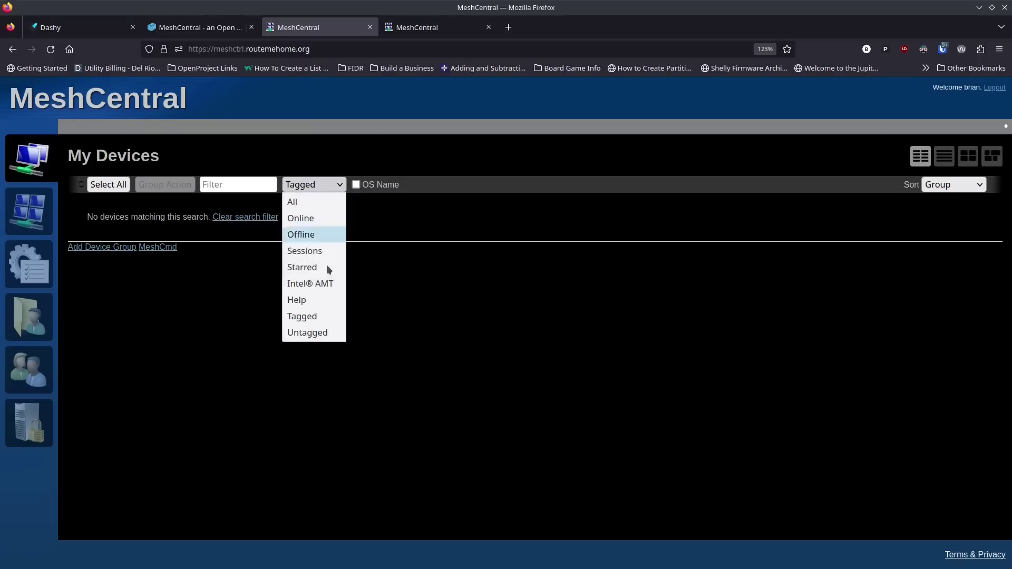
click(330, 332)
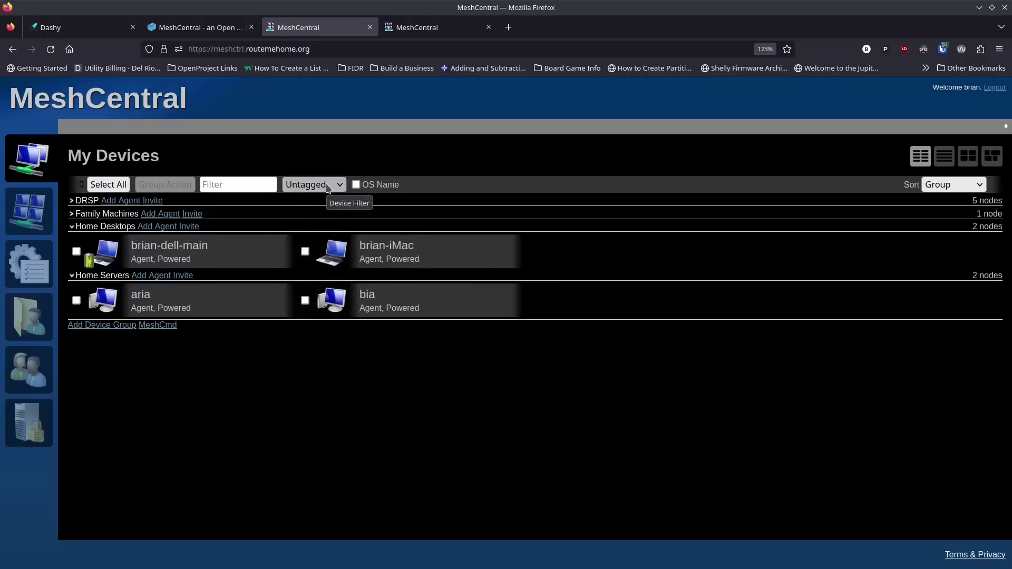
click(327, 187)
Step: Reset the filter to All and briefly toggle OS Name to compare names like aria.macg-home.loc
click(317, 202)
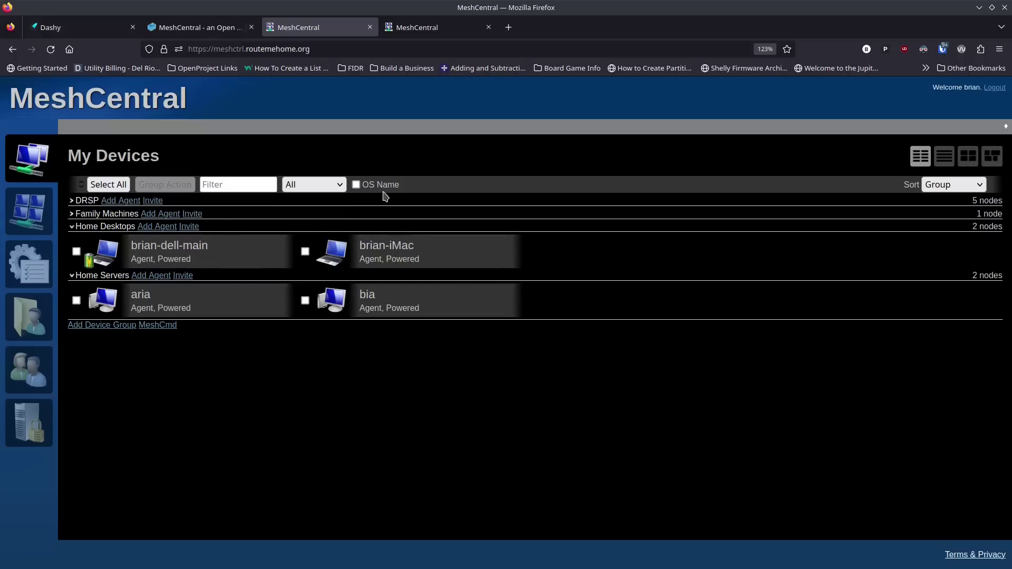
click(356, 185)
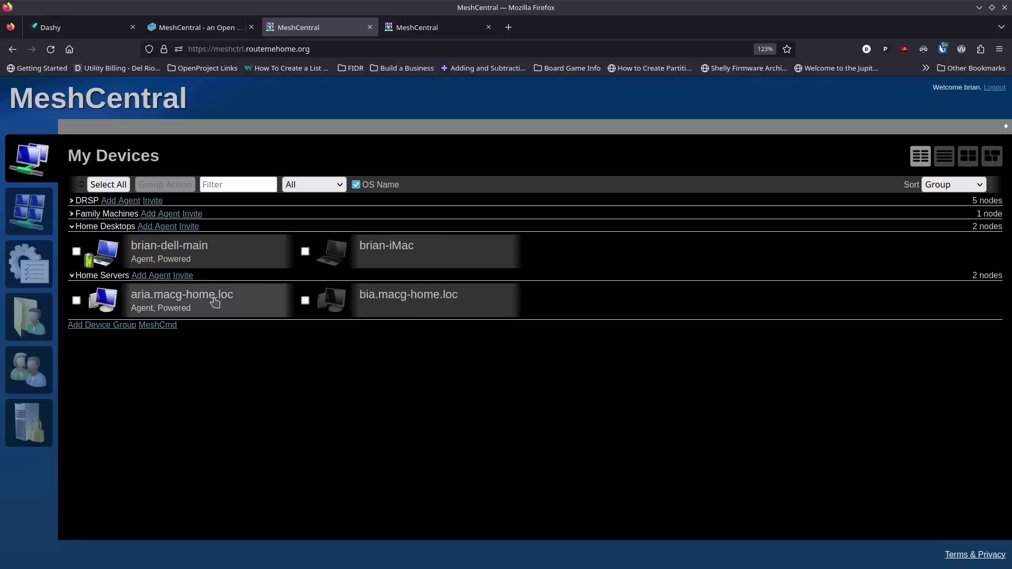
click(357, 185)
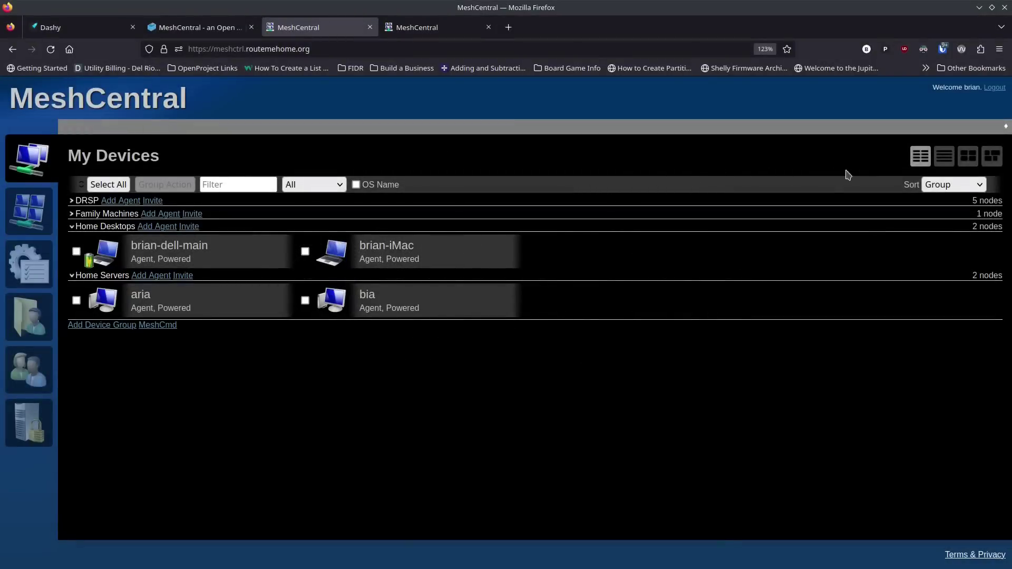
Step: Switch to desktop thumbnail view and connect a remote Desktop session to brian-iMac
click(942, 161)
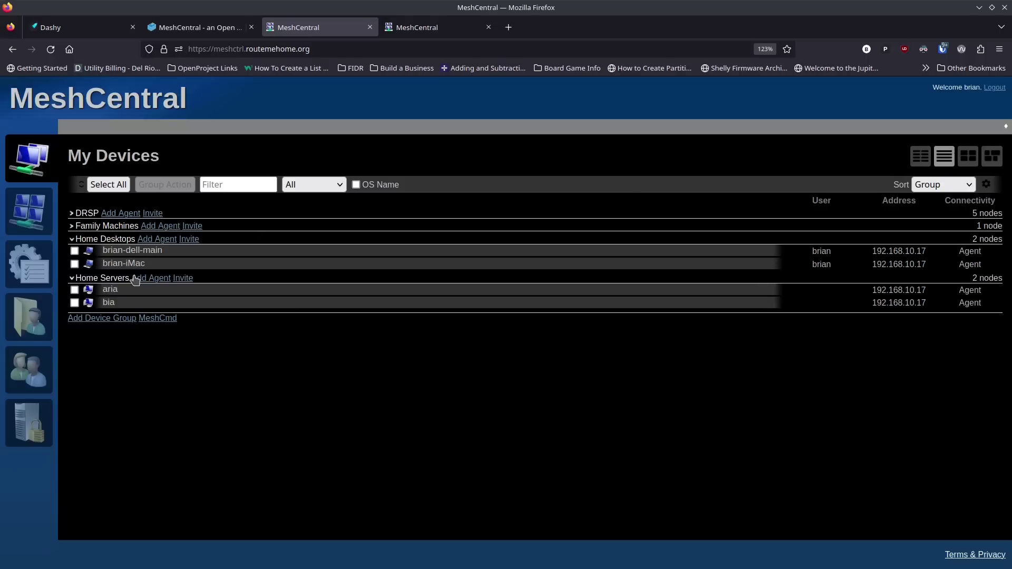
click(967, 158)
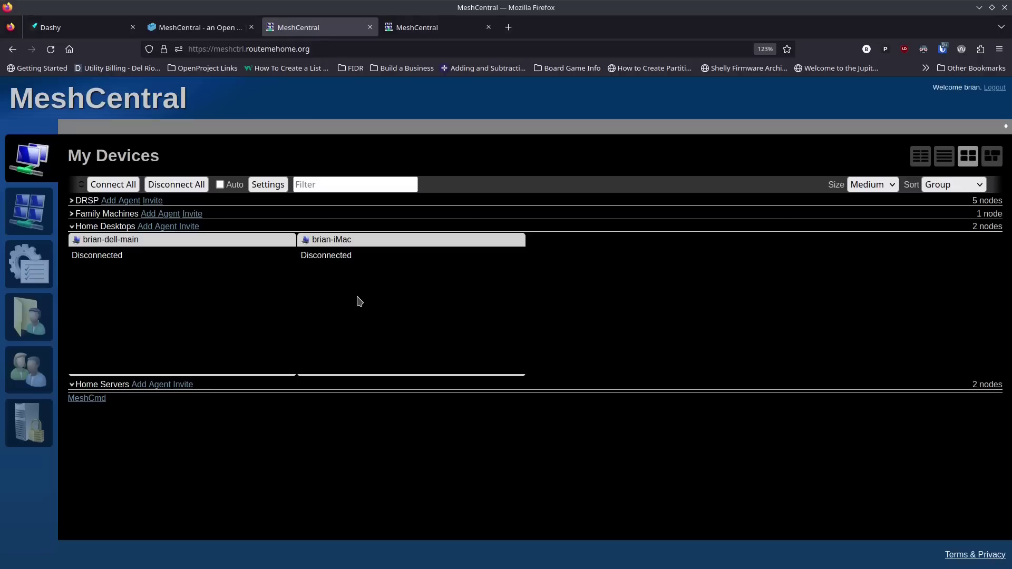
double_click(364, 242)
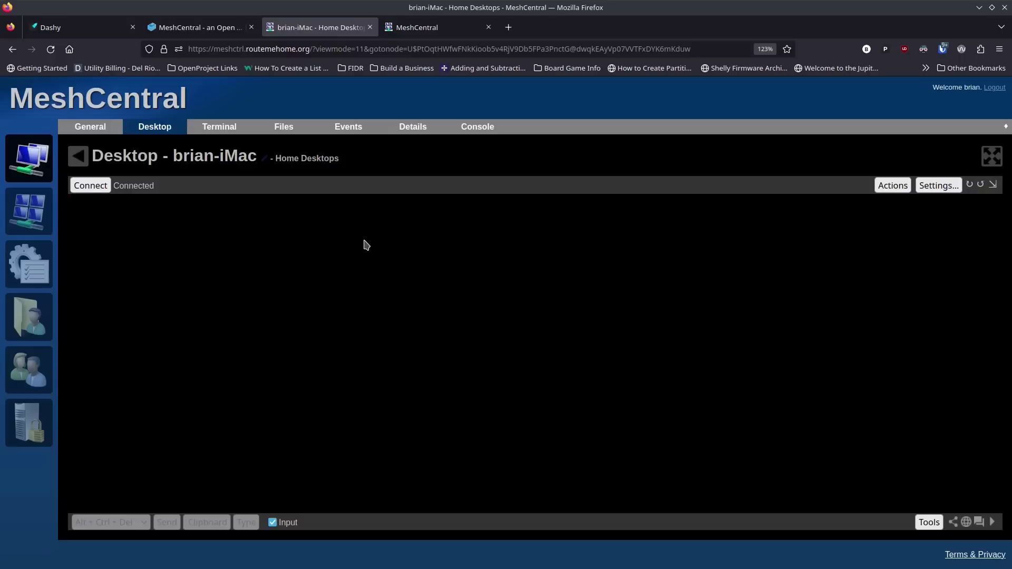
click(89, 187)
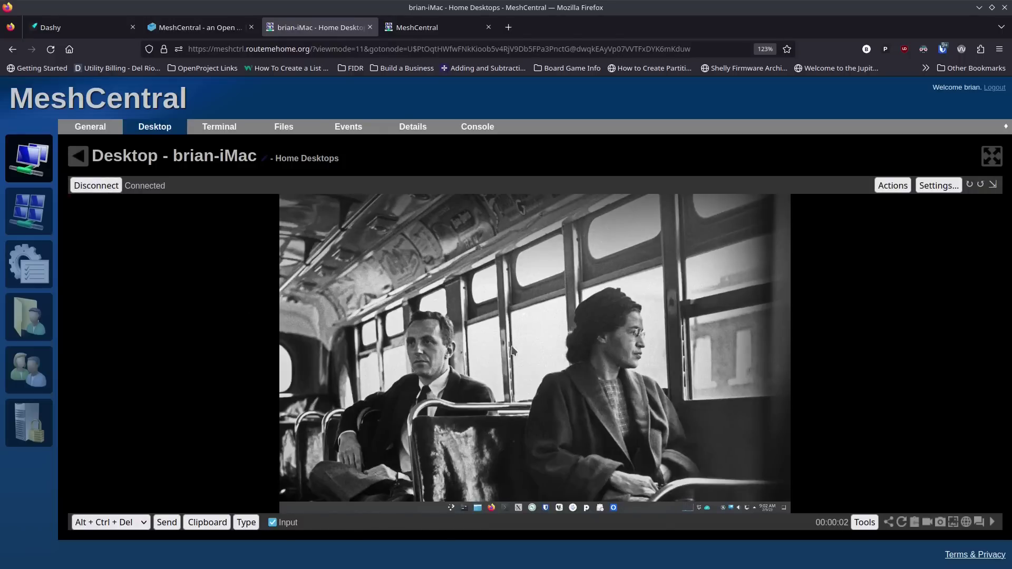
Step: Check brian-iMac's General info, then go back to My Devices to see its live thumbnail
click(102, 132)
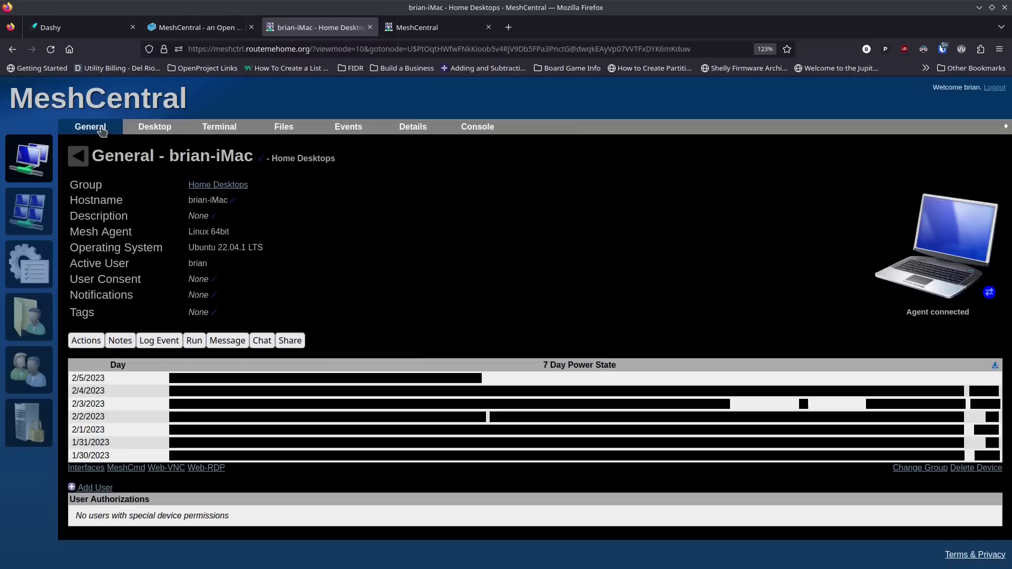
click(46, 156)
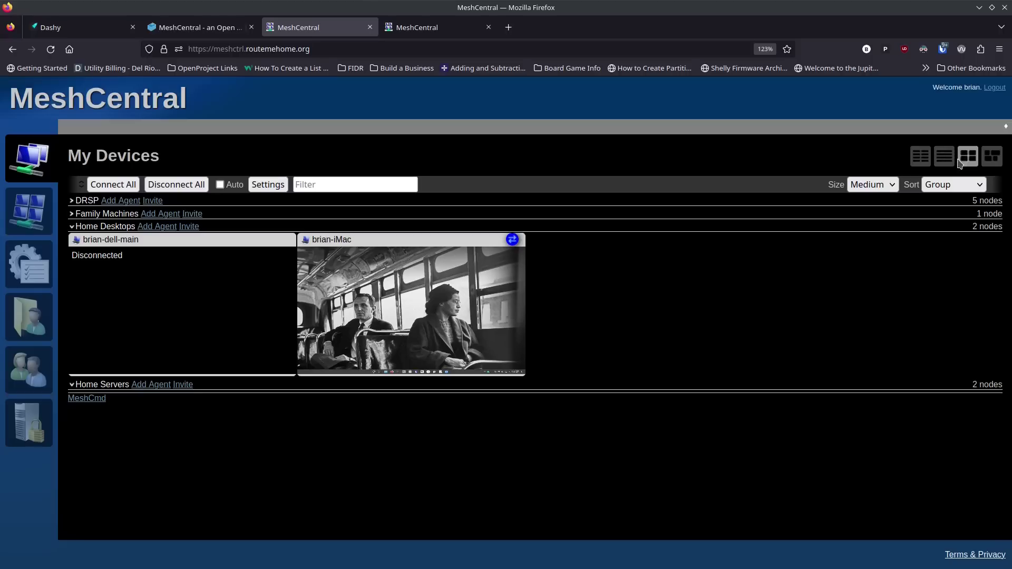
Step: Cycle through the view modes back to status cards, then visit and leave brian-iMac's page
click(992, 158)
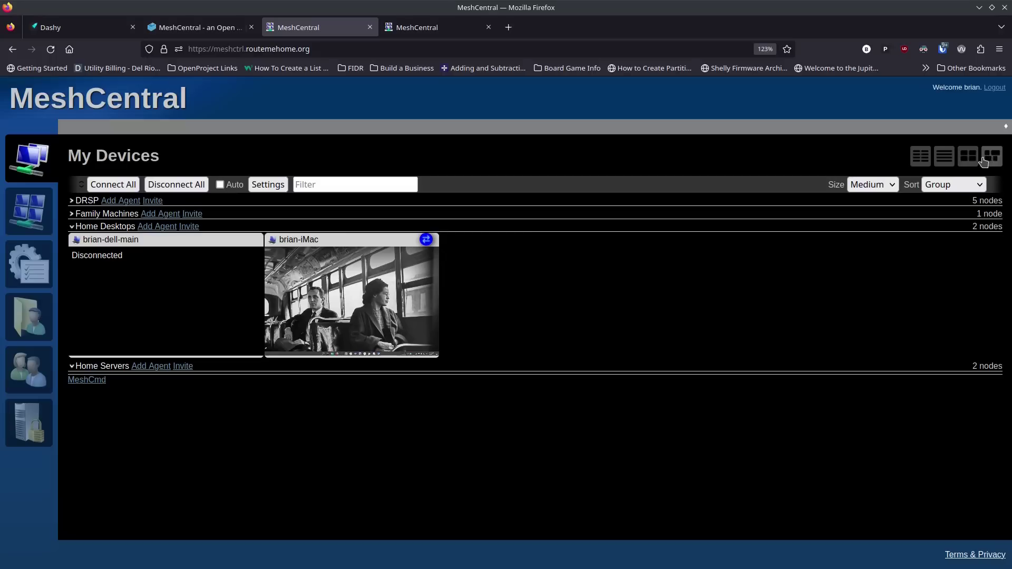
click(969, 160)
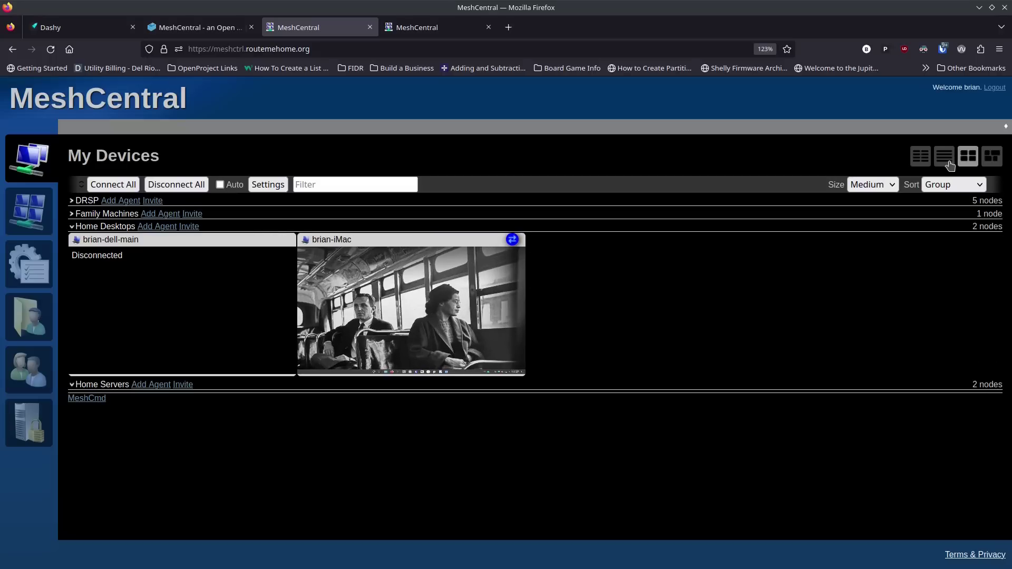
click(943, 158)
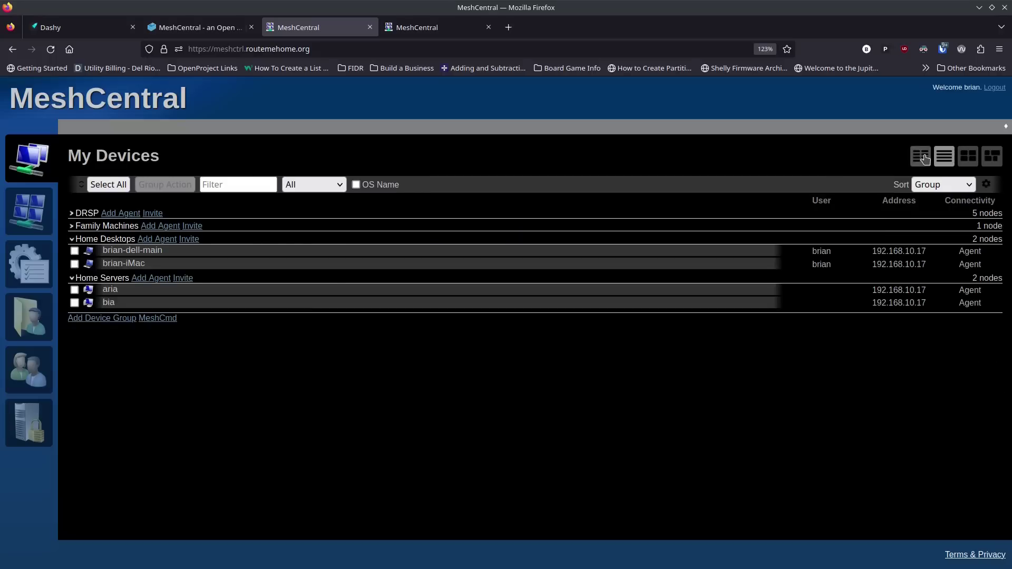
click(925, 159)
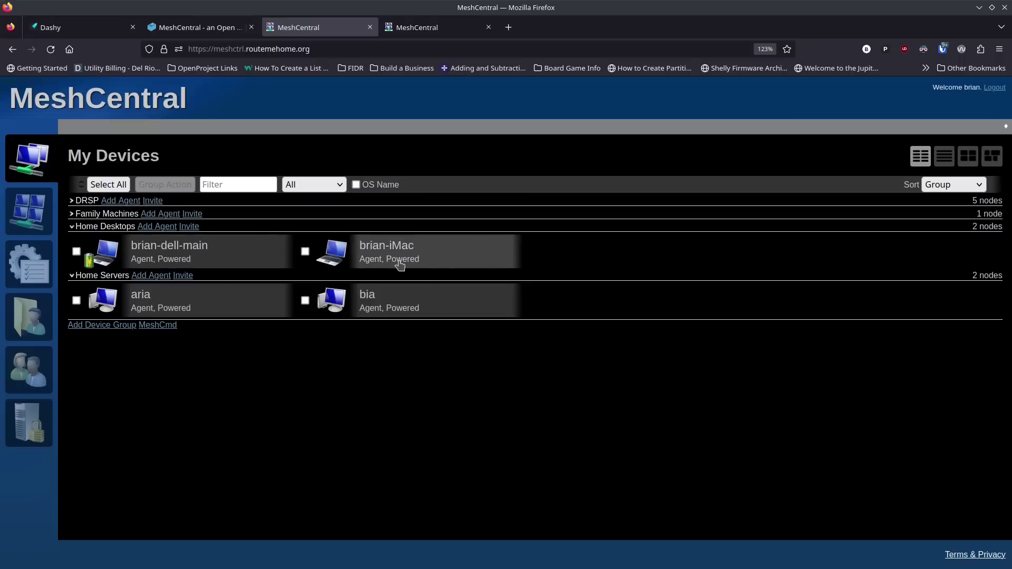
click(422, 258)
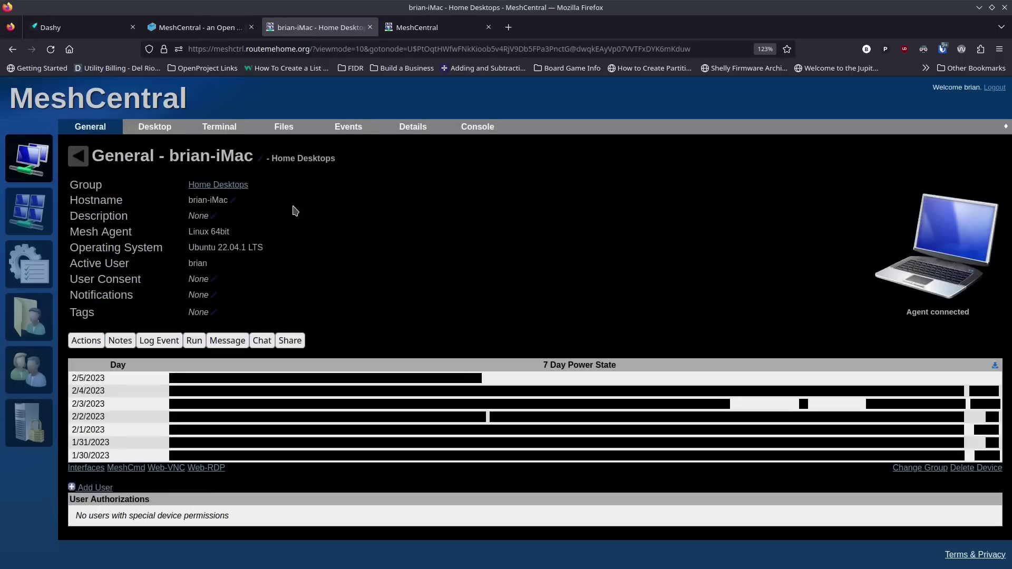
click(24, 160)
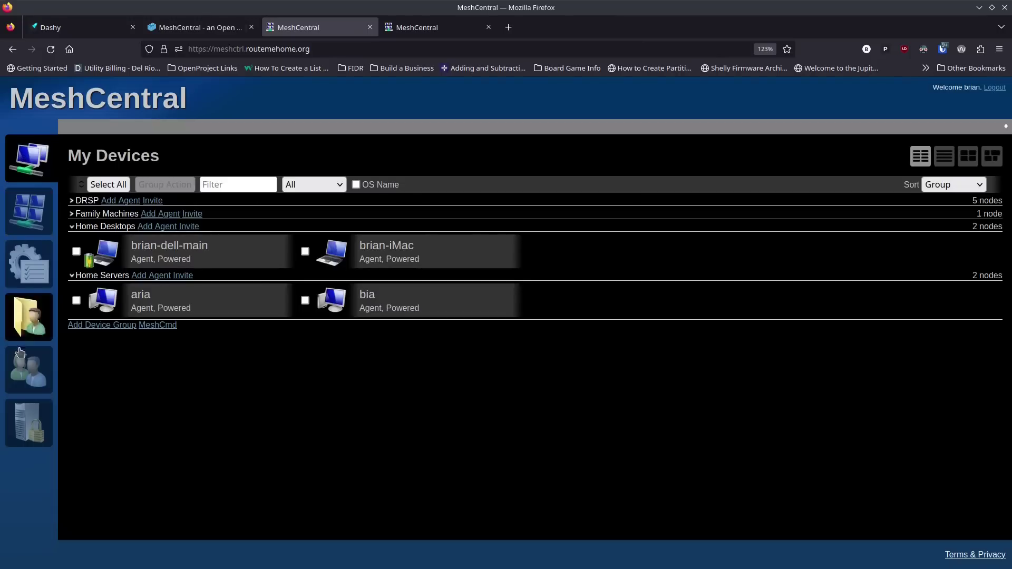
Step: Open My Account and check Localization Settings, cancelling without changes
click(29, 221)
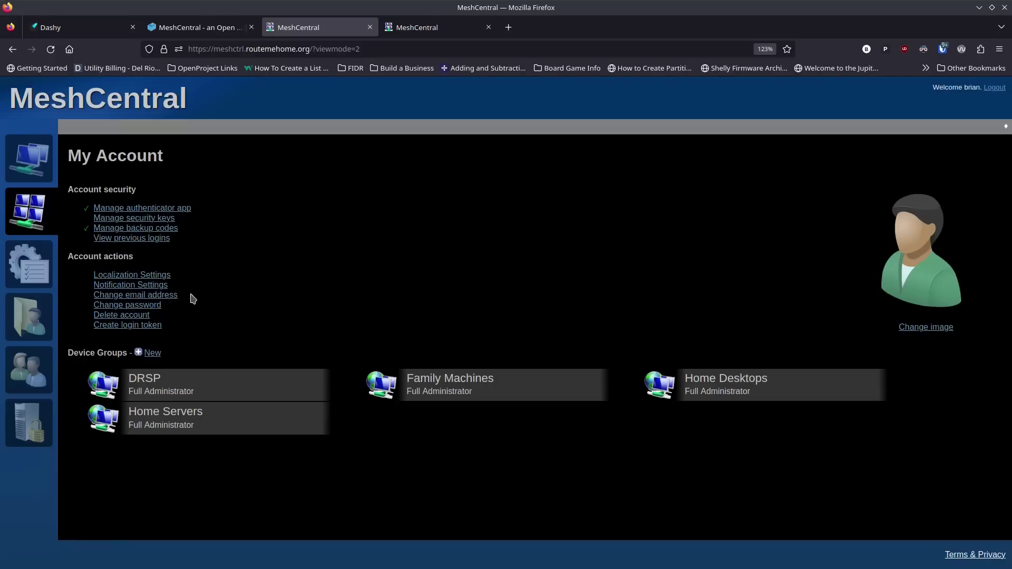
click(154, 275)
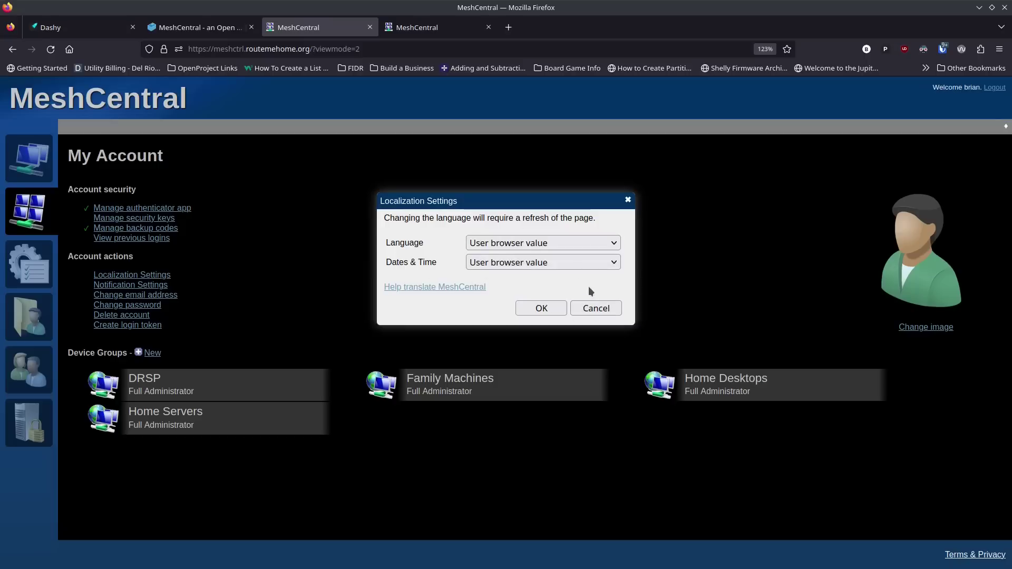
click(596, 309)
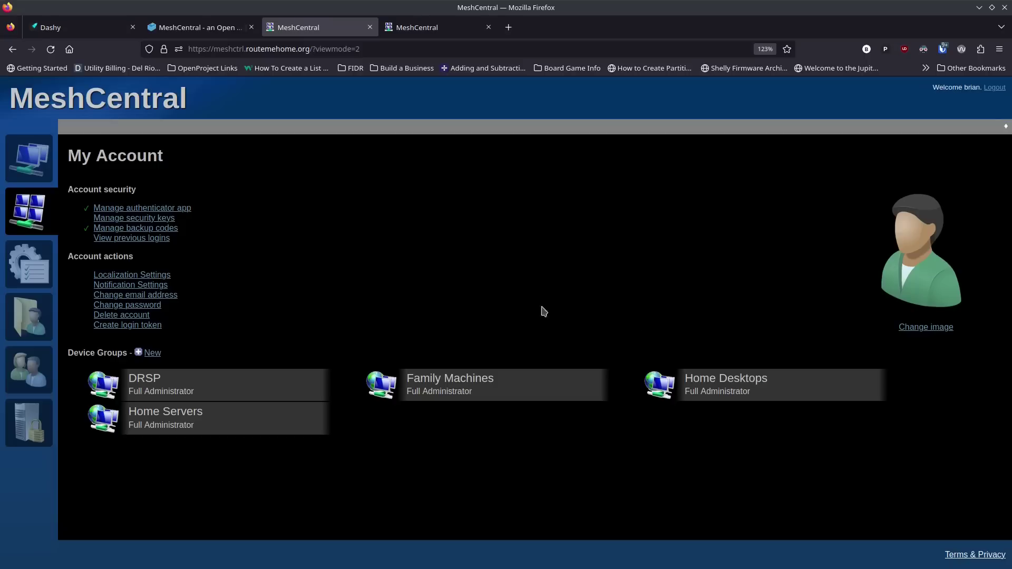
Step: Check Notification Settings without saving, then return to the My Devices list
click(163, 288)
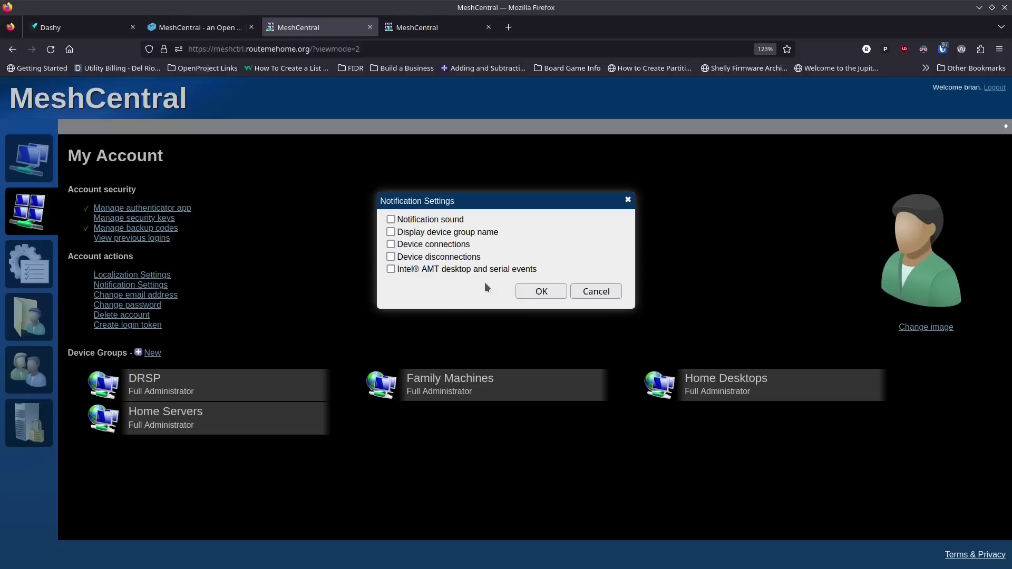
click(598, 293)
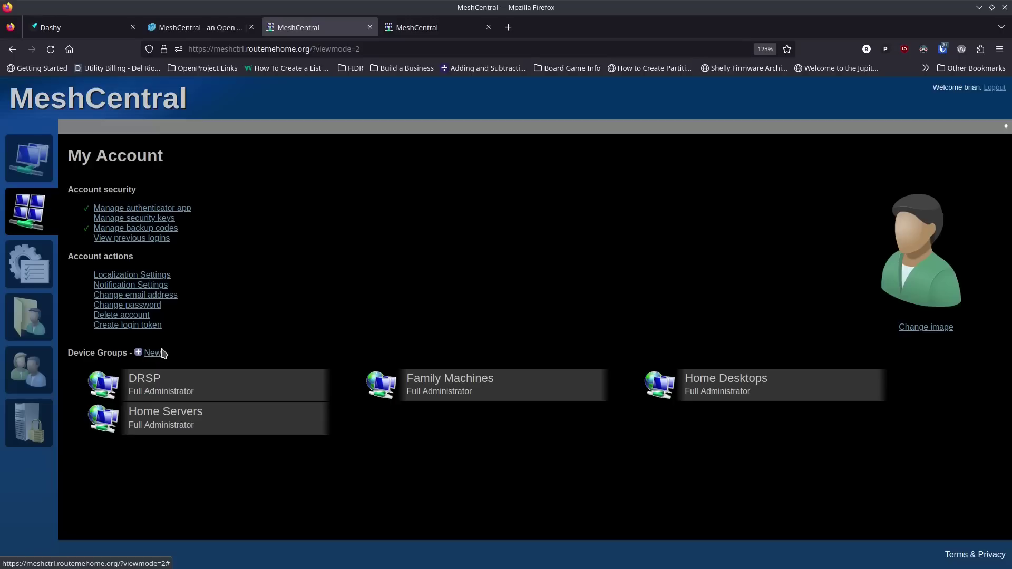
click(33, 161)
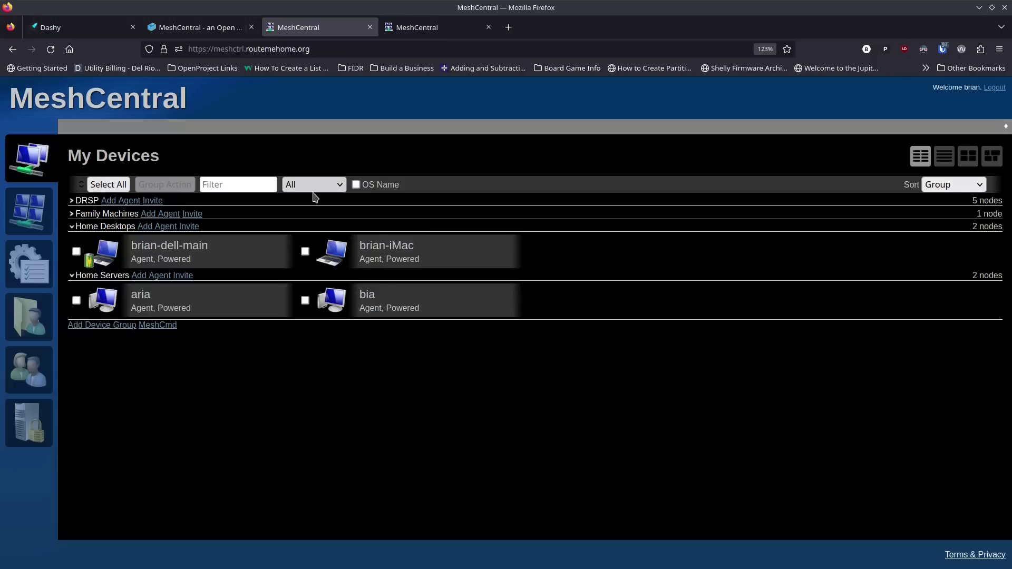
Step: Review the My Events log, then open My Files showing DRSP, Family Machines, Home Desktops and Home Servers folders
click(34, 273)
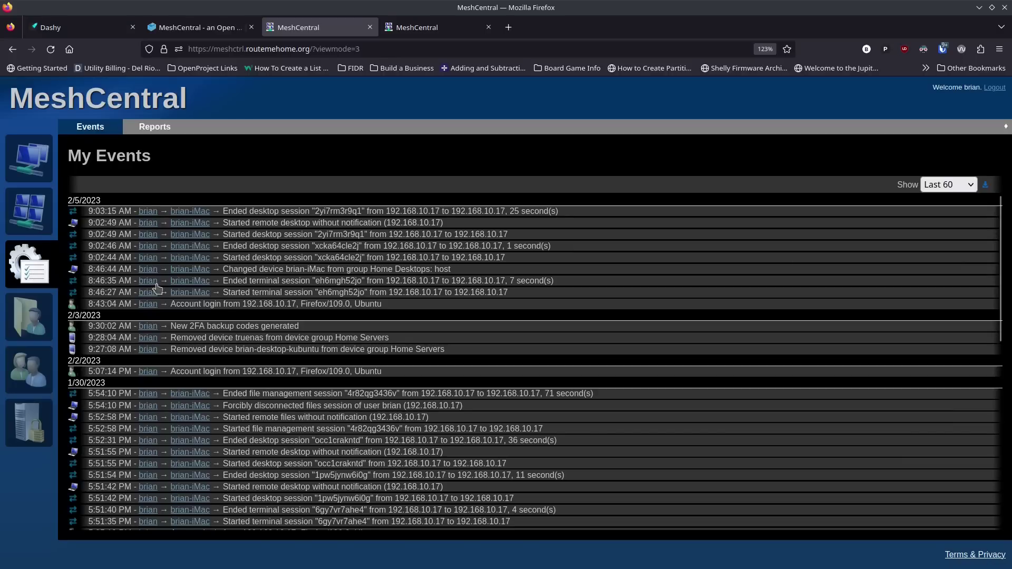
scroll(207, 351, down, 6)
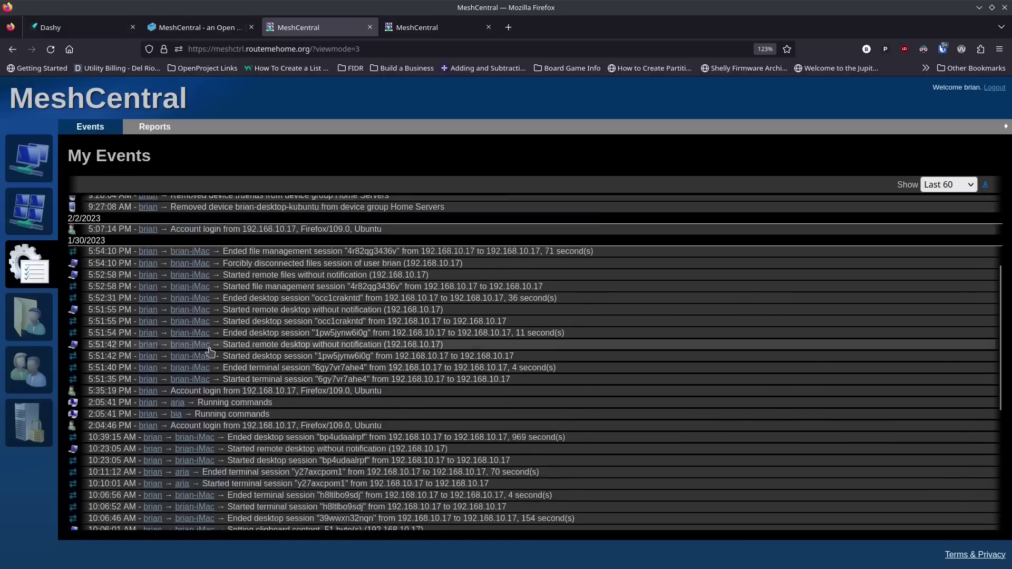
scroll(210, 354, down, 1)
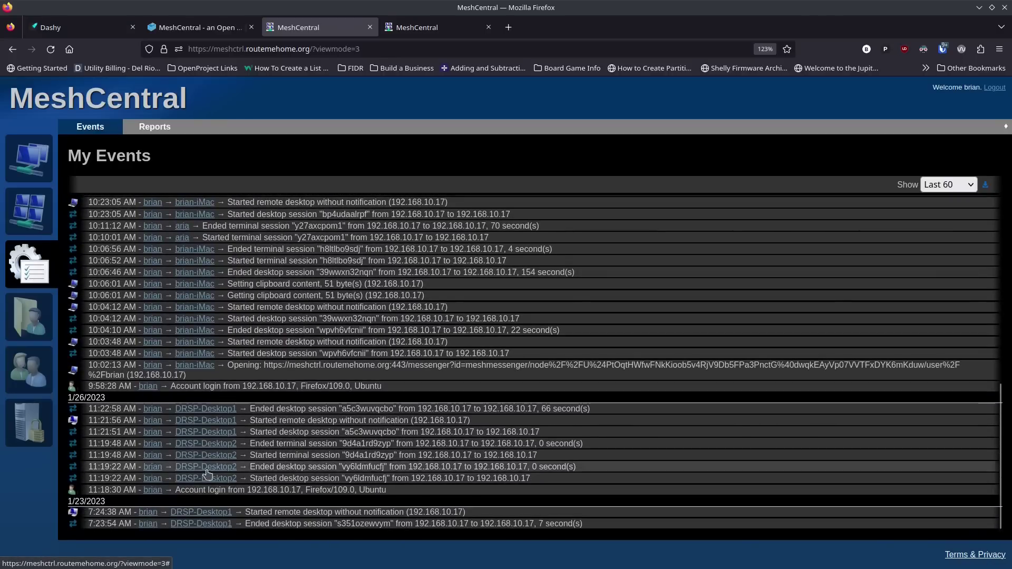
scroll(206, 471, up, 2)
scroll(211, 448, up, 5)
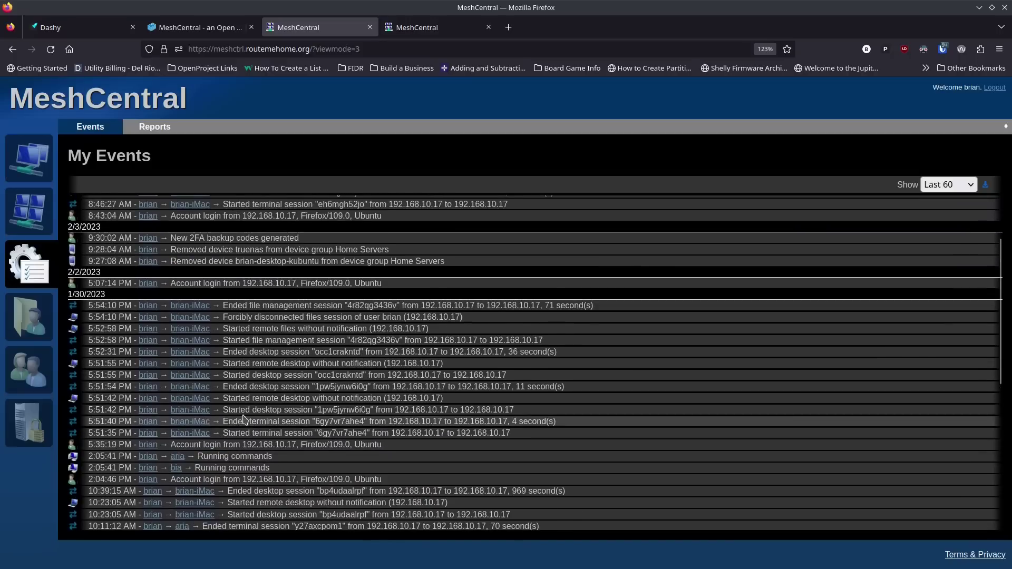
scroll(243, 416, up, 1)
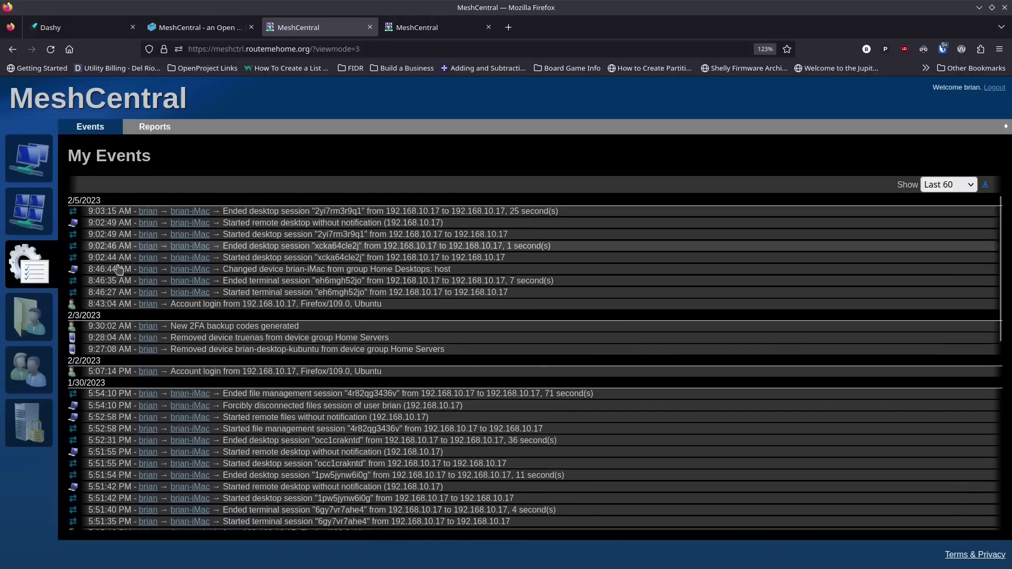
click(36, 319)
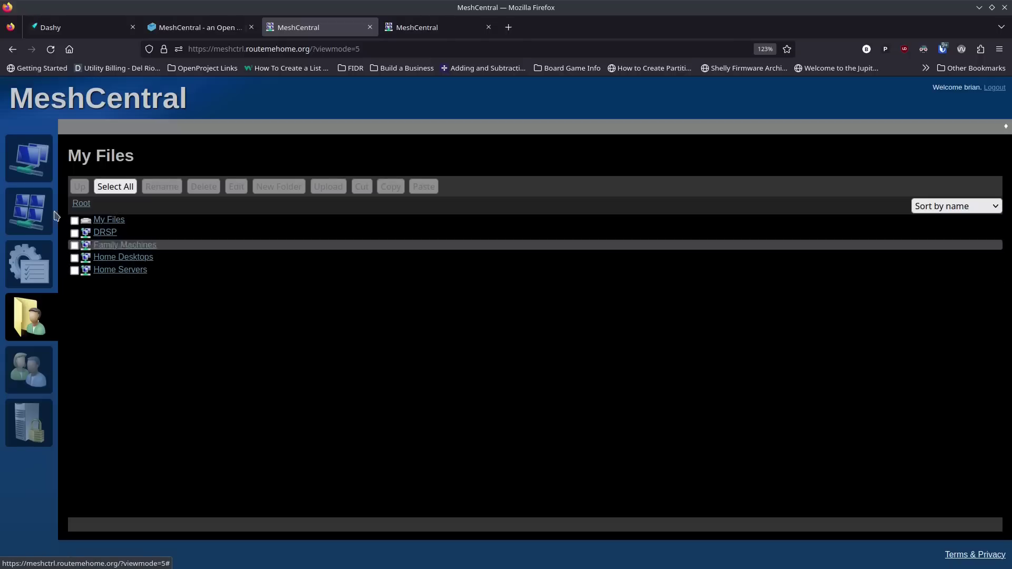
Step: Browse brian-iMac's details and file browser, then the Events and My Files pages
click(31, 161)
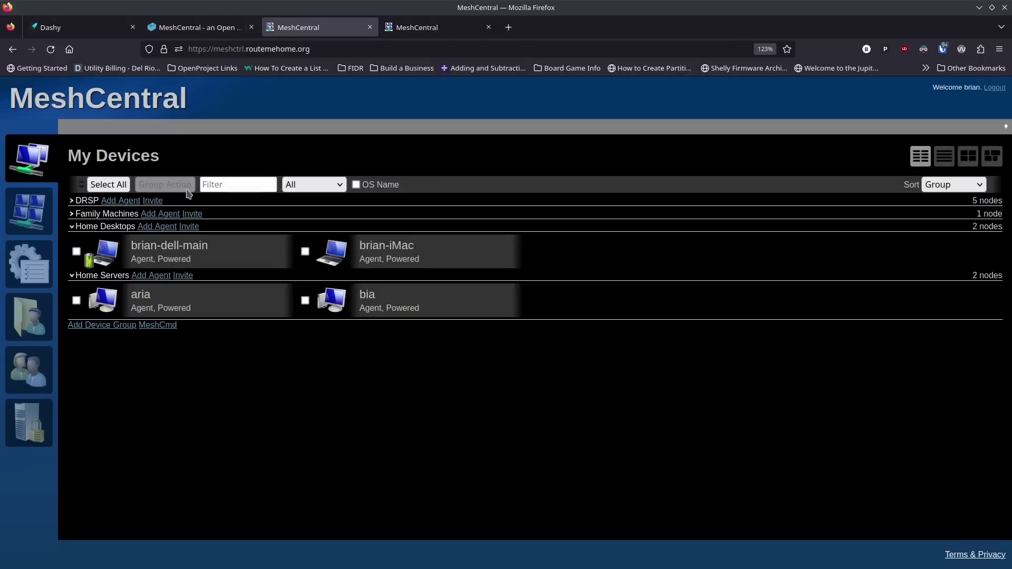
click(396, 259)
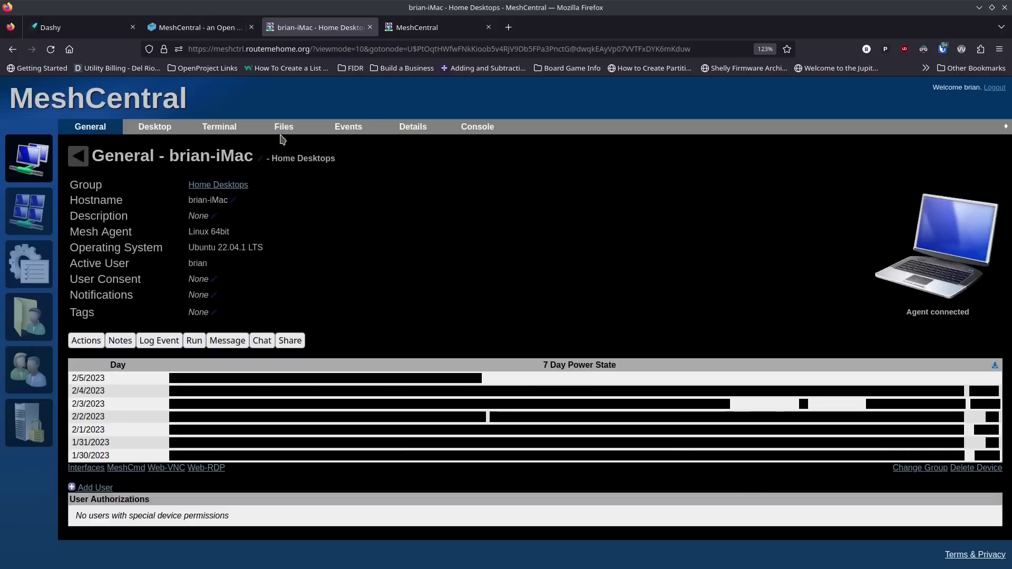
click(295, 129)
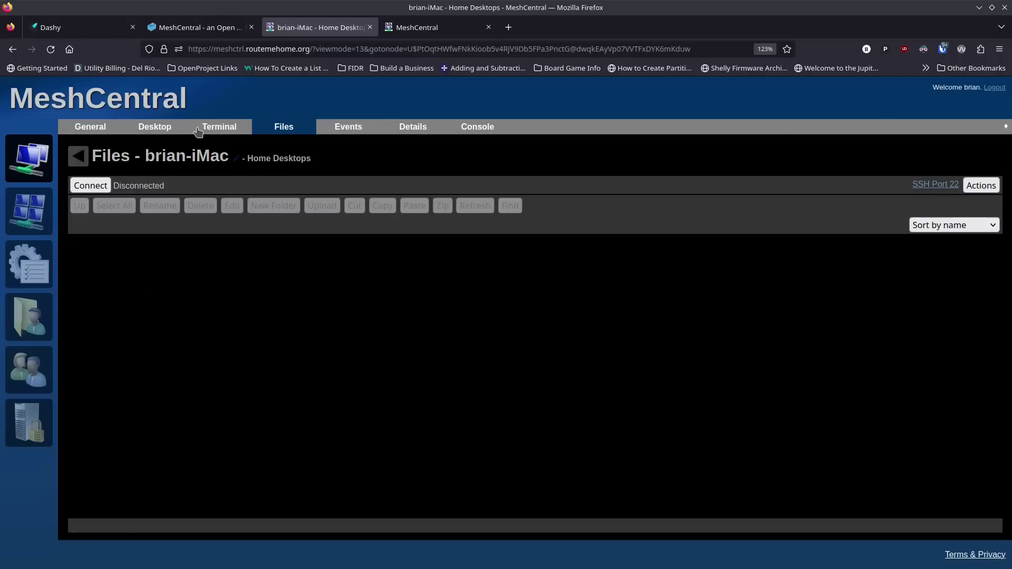
click(26, 274)
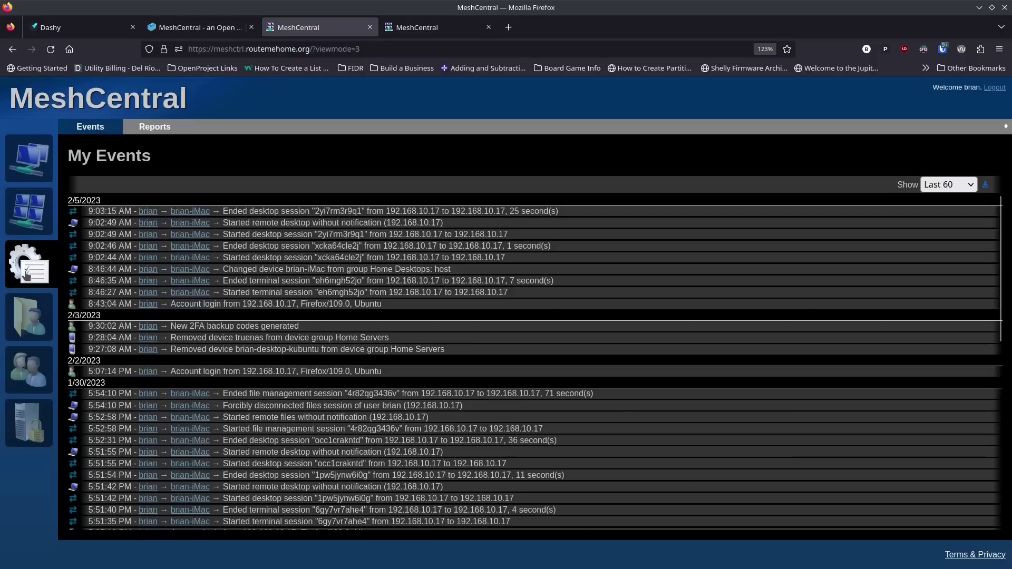
click(32, 310)
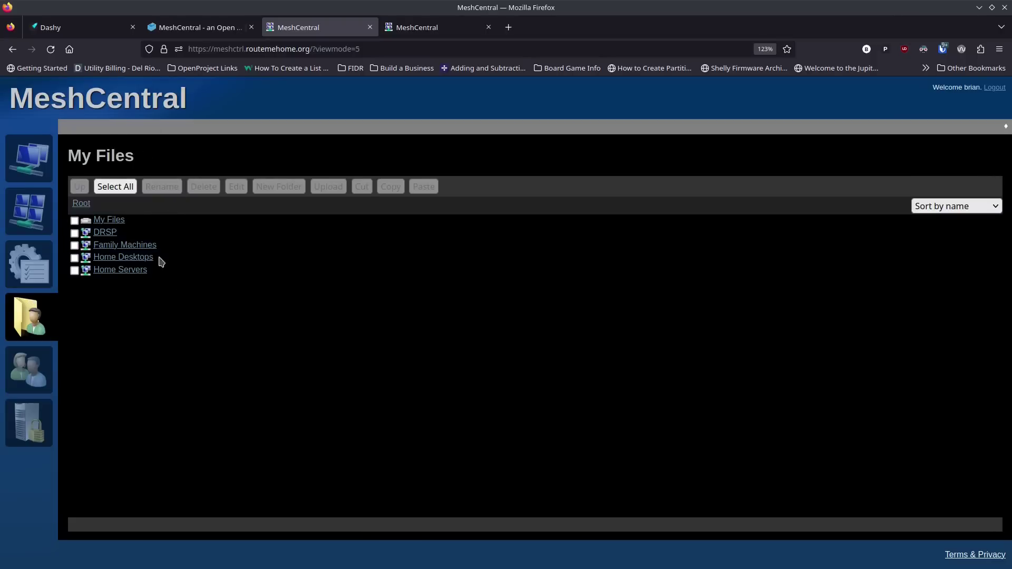
Step: Revisit brian-iMac's Files and General tabs, then list the single Administrator user in My Users
click(29, 158)
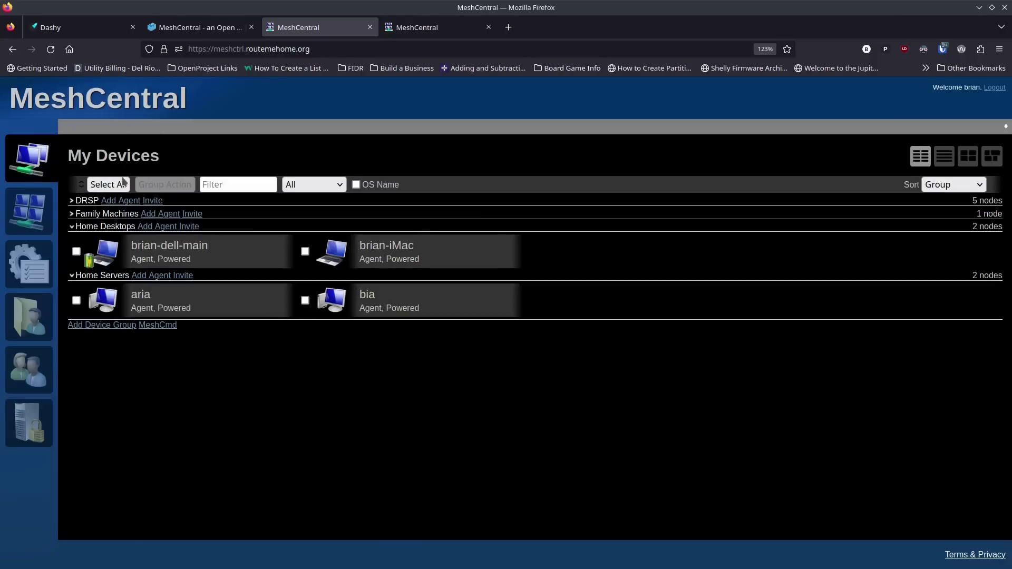
click(348, 254)
click(285, 126)
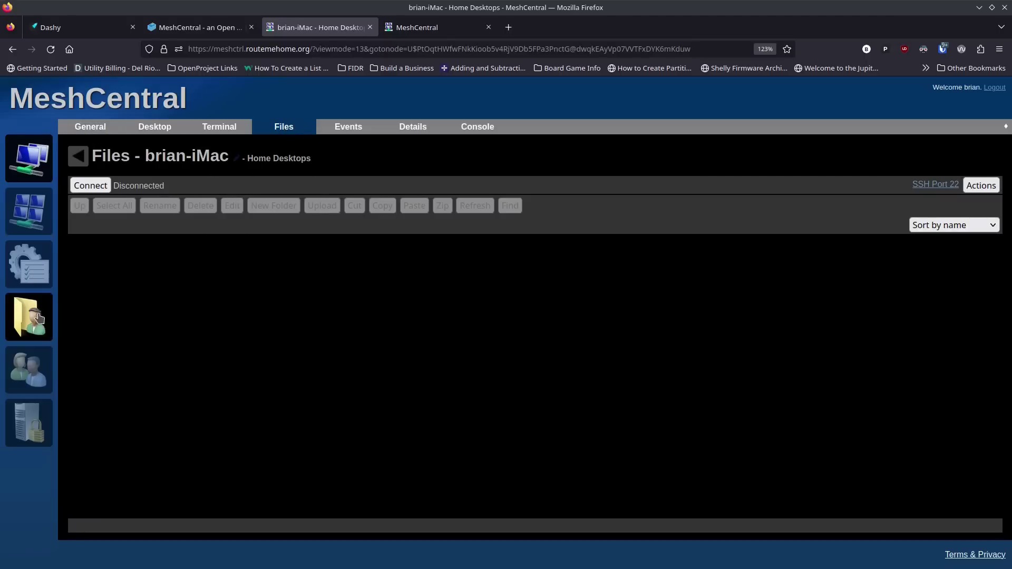
click(98, 130)
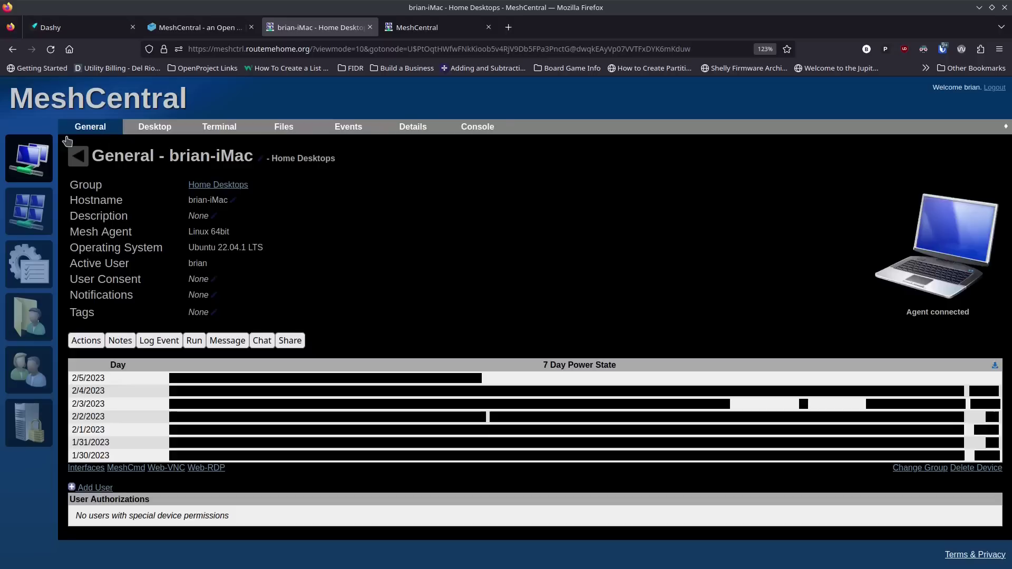
click(30, 364)
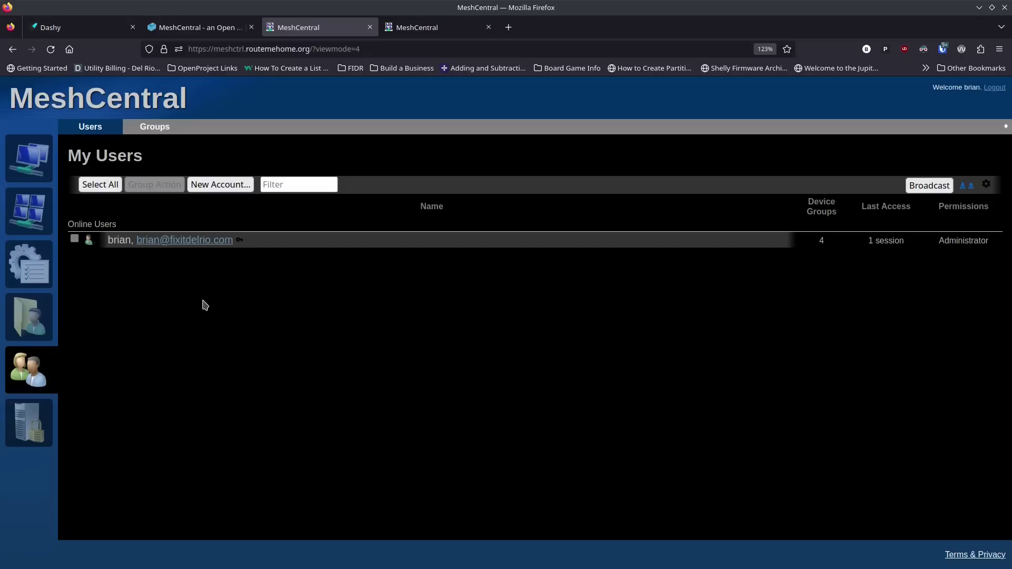
Step: Show the My Server page with CPU load, 9.9 Gb free memory and 8 agent sessions
click(34, 426)
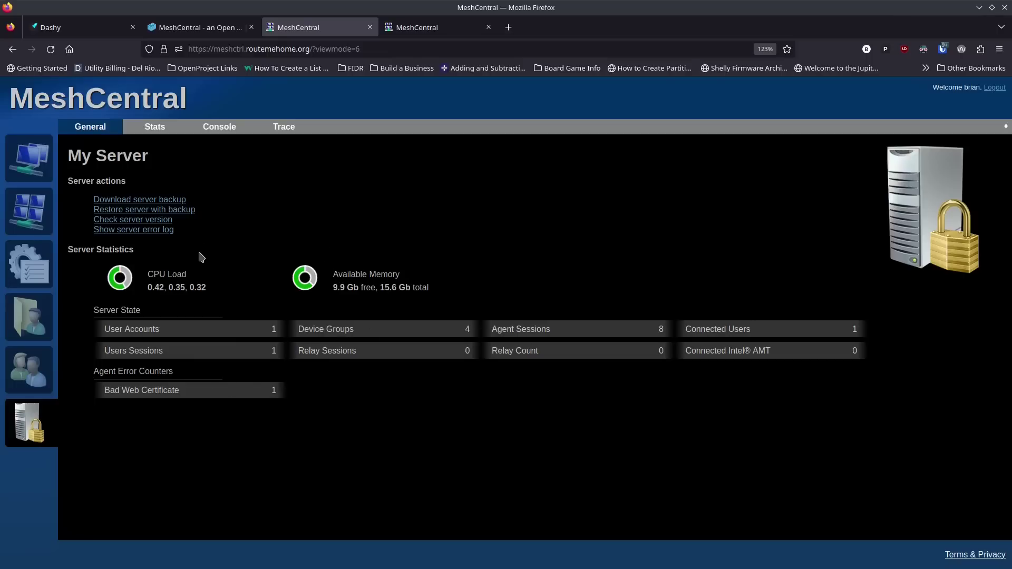
Step: Look over the server Stats and Console tabs, then switch to the Trace view
click(162, 131)
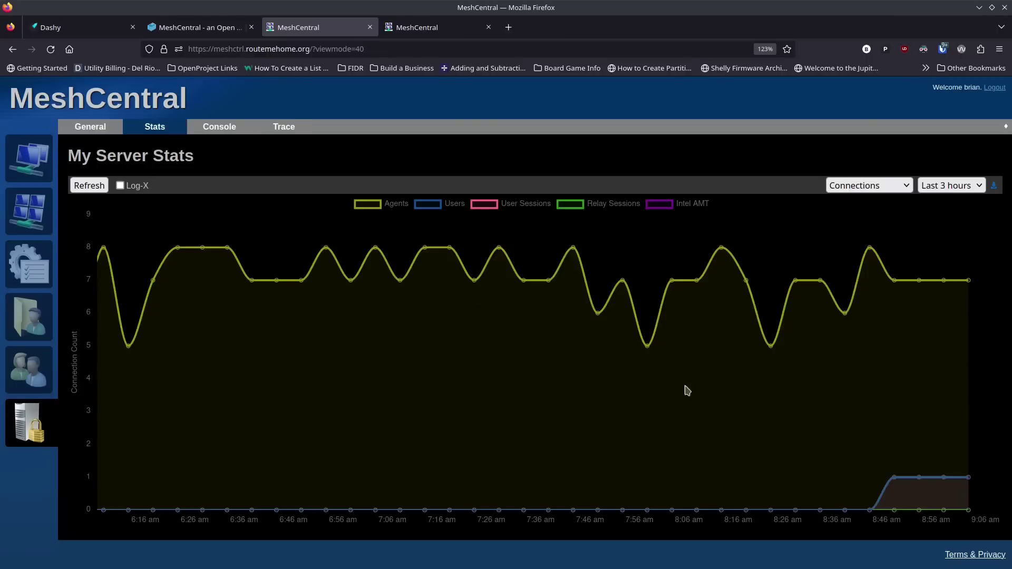
click(217, 137)
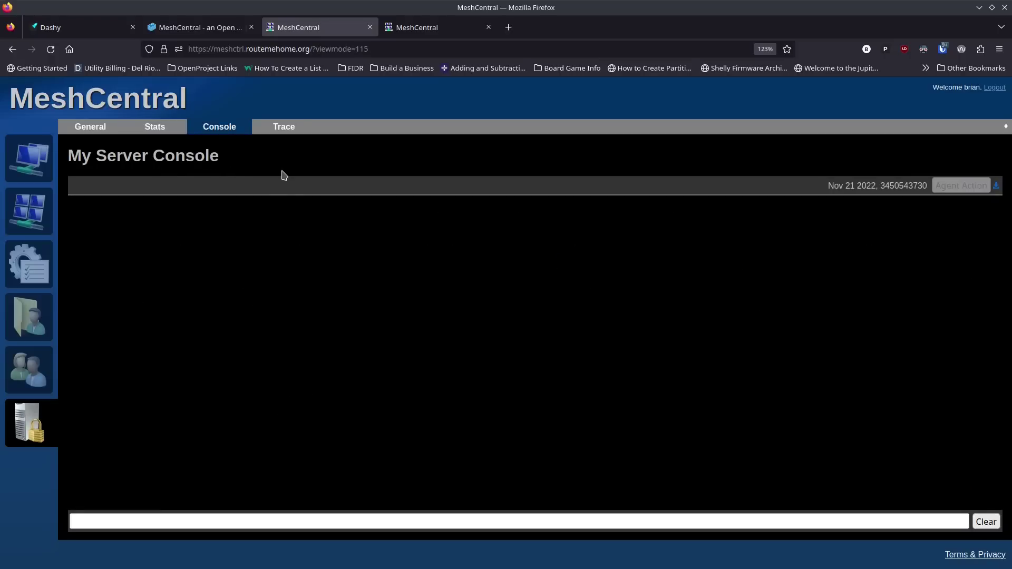
click(287, 134)
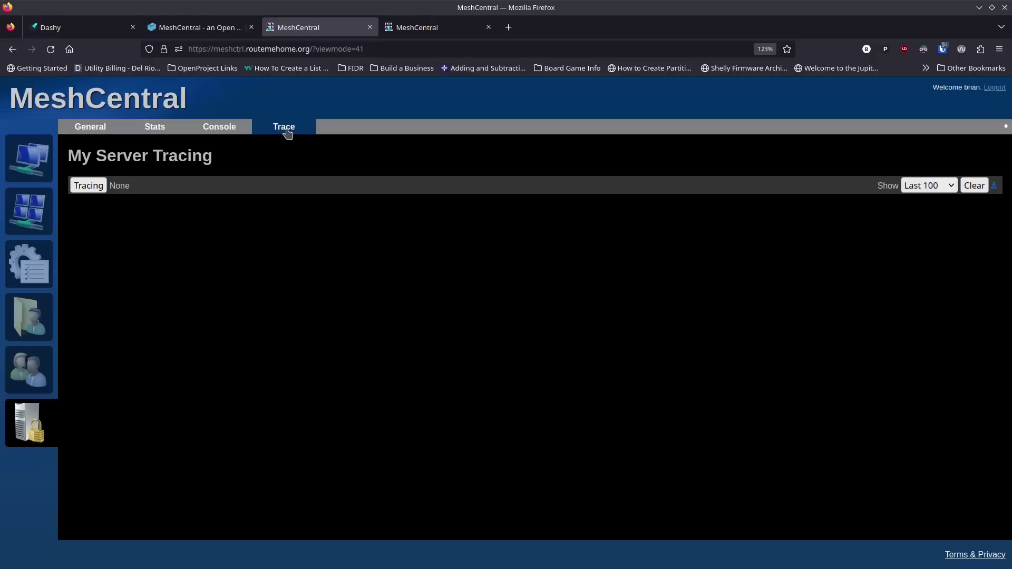
Step: Review the Core Server tracing options, cancel without changes, and go back to My Devices
click(84, 189)
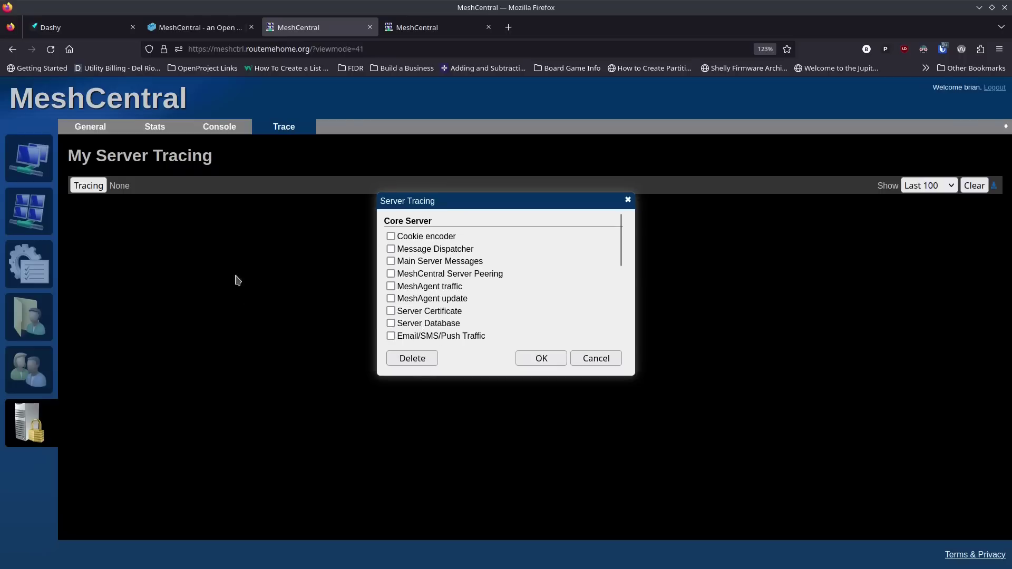
click(588, 358)
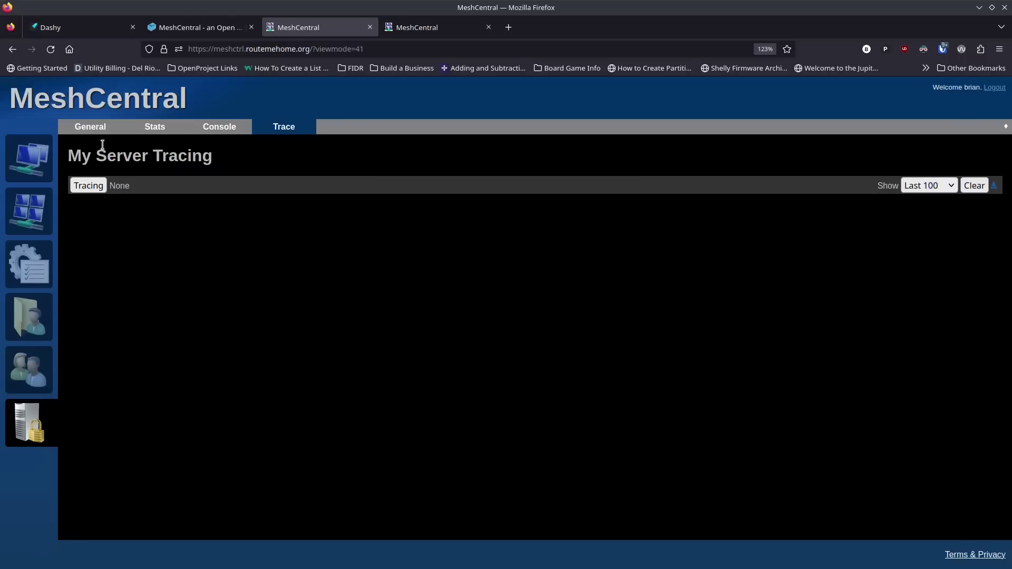
click(94, 131)
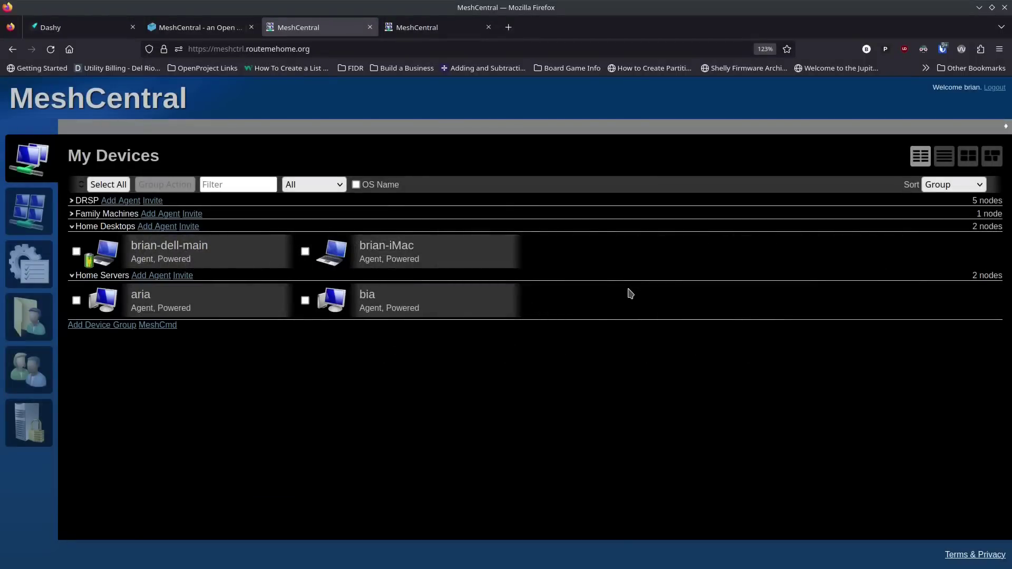
Step: Keep devices sorted by Group, glance at brian-iMac's Desktop tab, then open the aria server's page
click(967, 185)
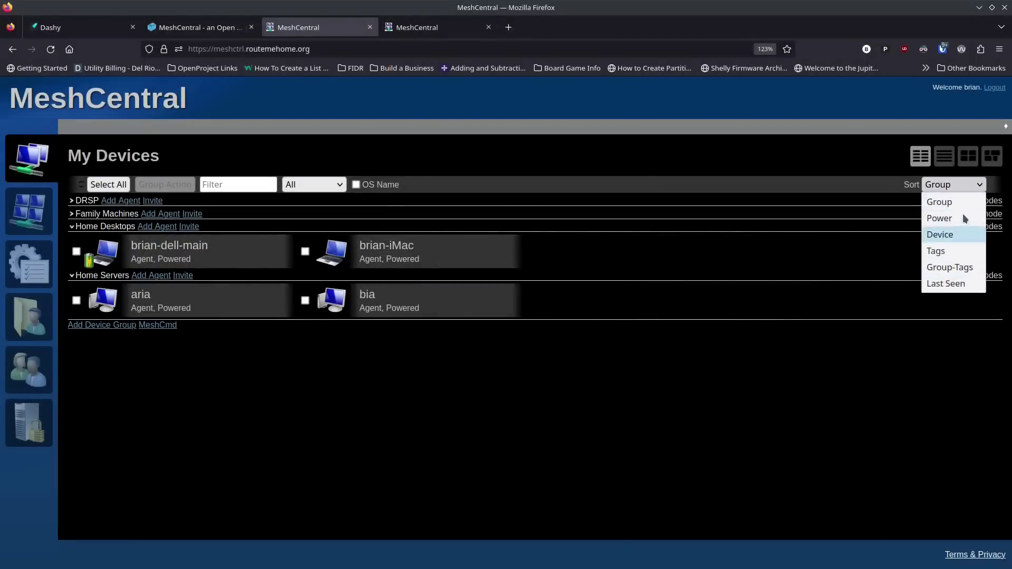
click(973, 187)
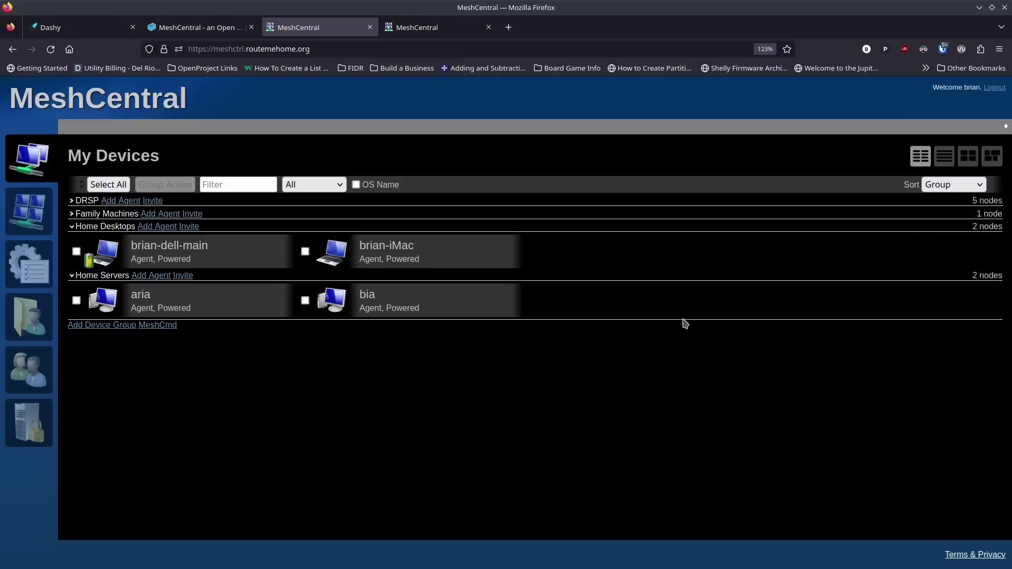
click(388, 254)
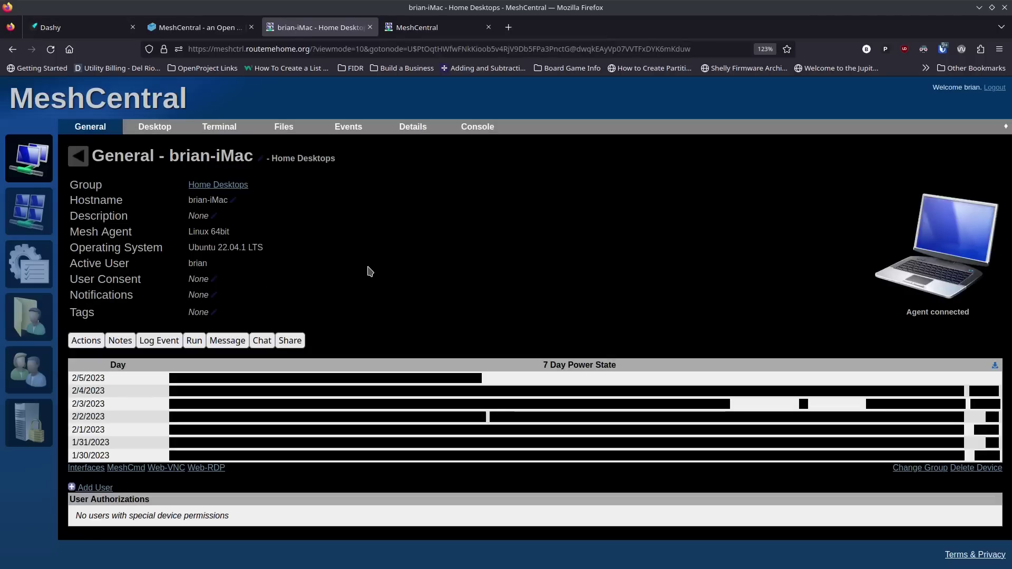
click(160, 129)
click(106, 129)
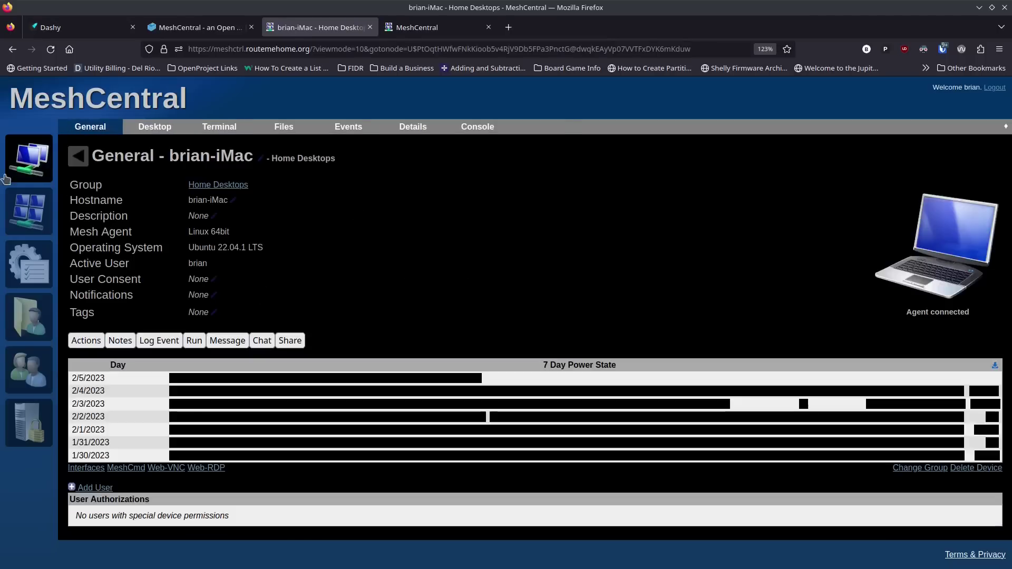
click(29, 161)
click(196, 299)
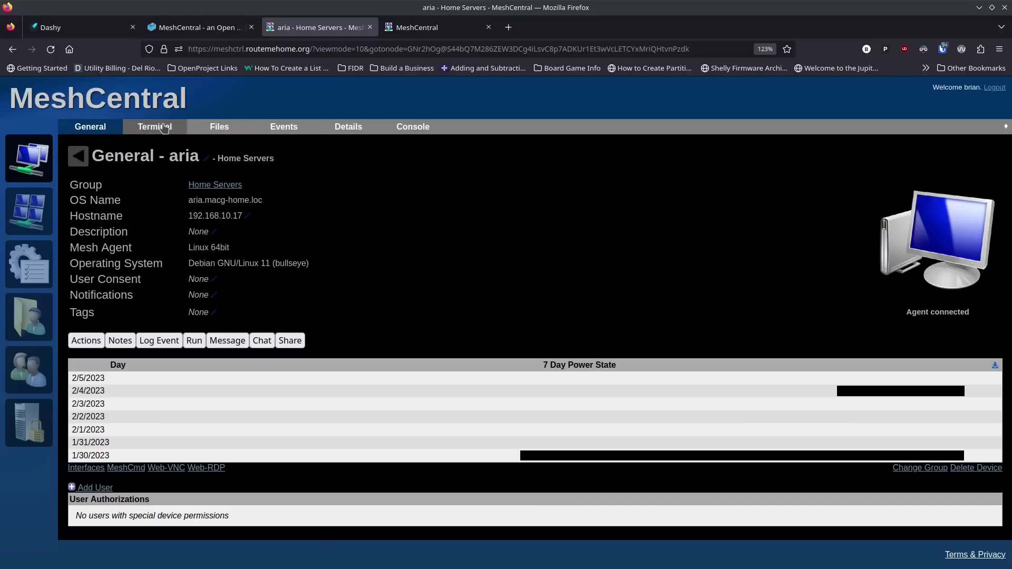
Step: Connect a terminal to aria, run ls, then run apt update showing 27 upgradable packages
click(163, 128)
click(104, 190)
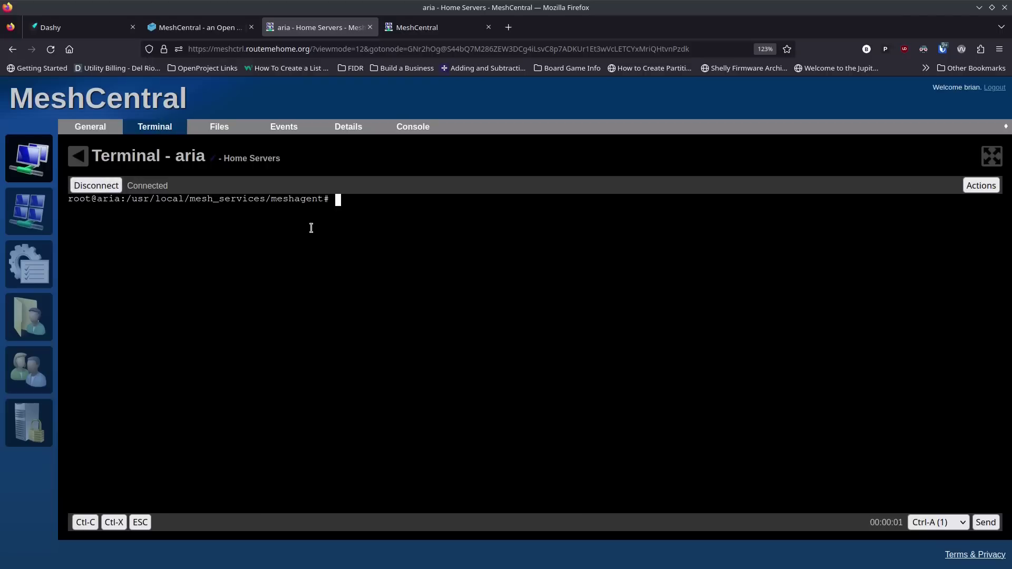
text(ls)
key(Return)
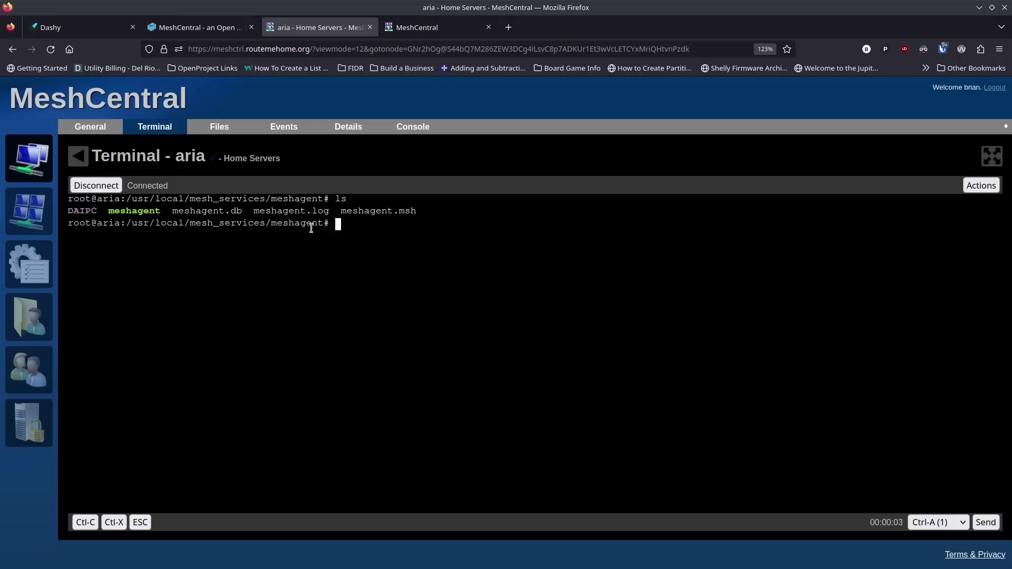
text(apt update)
key(Return)
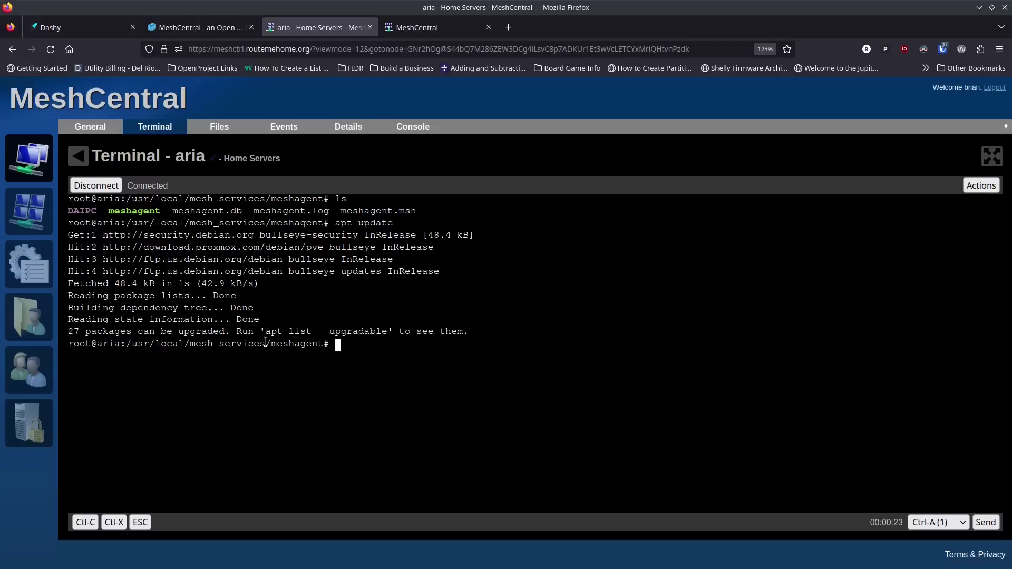
Step: Run apt dist-upgrade -y in aria's terminal and follow the upgrade to 99%
text(apt up)
key(BackSpace)
key(BackSpace)
text(dist-upgrade -y)
key(Return)
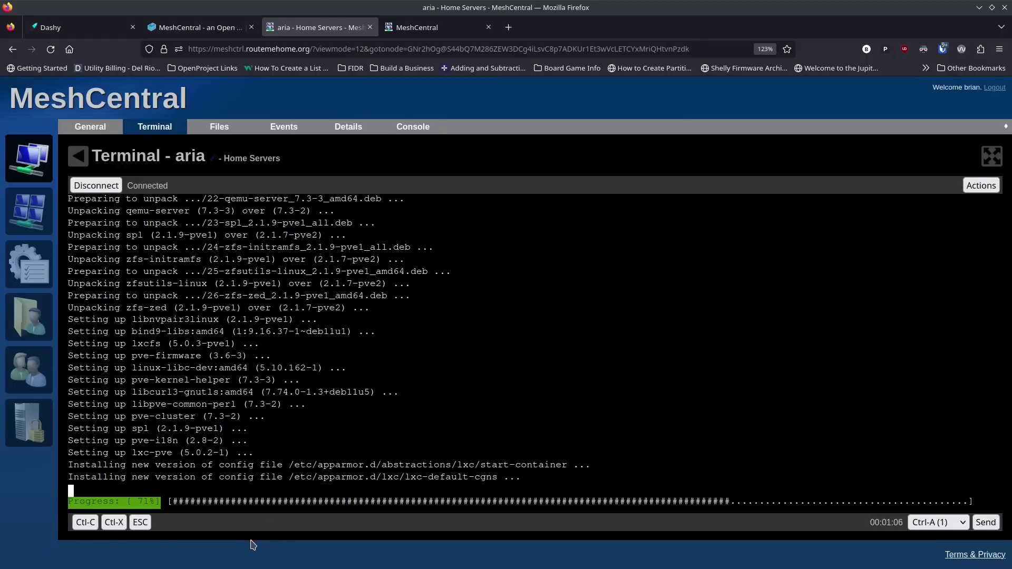
click(963, 523)
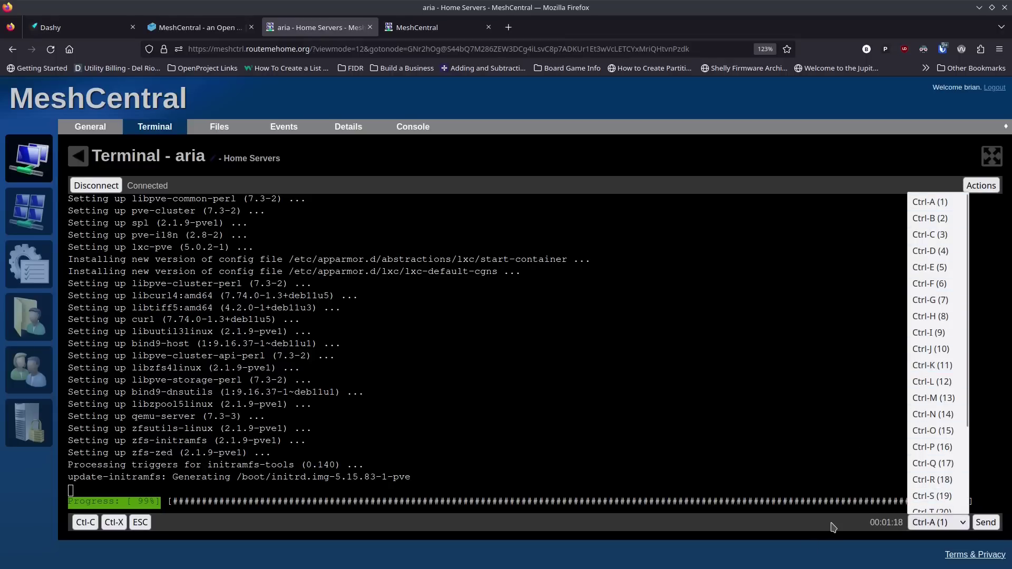
Step: Send Ctrl-O from the control-code list while the upgrade finishes to a root prompt
click(991, 524)
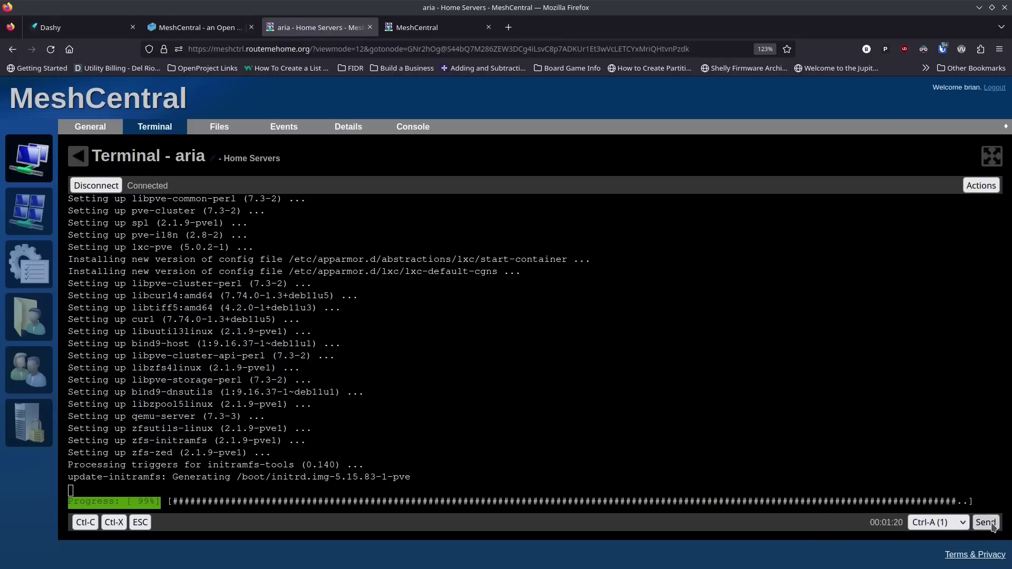
click(960, 527)
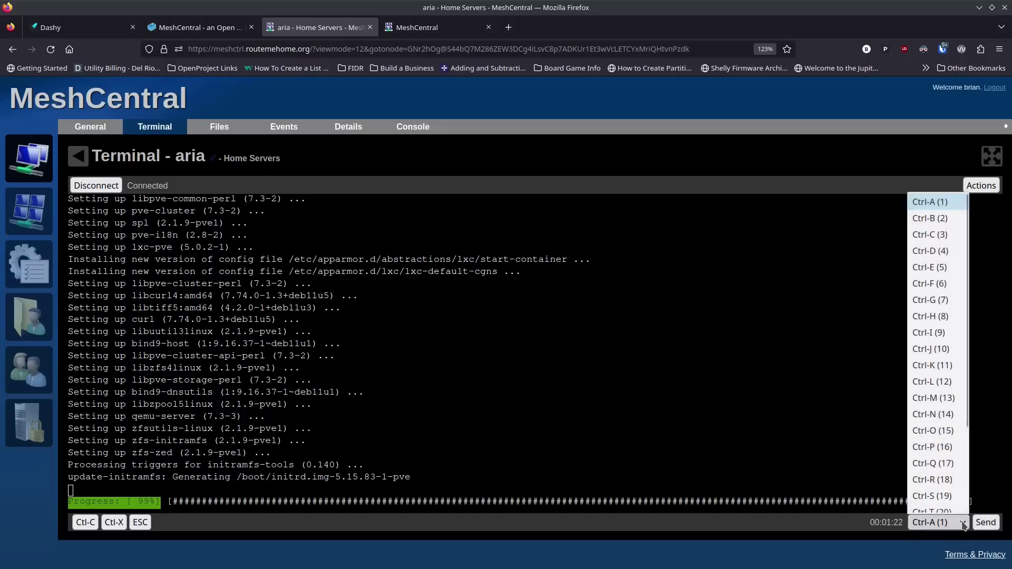
click(949, 432)
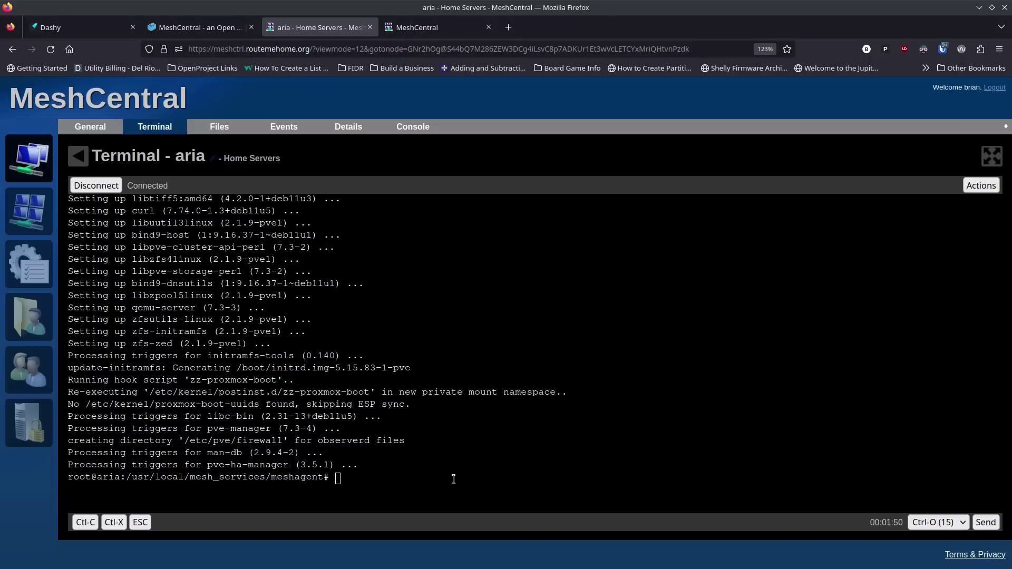
Step: Disconnect aria's terminal session, then view its Files and Events tabs
click(389, 473)
click(98, 186)
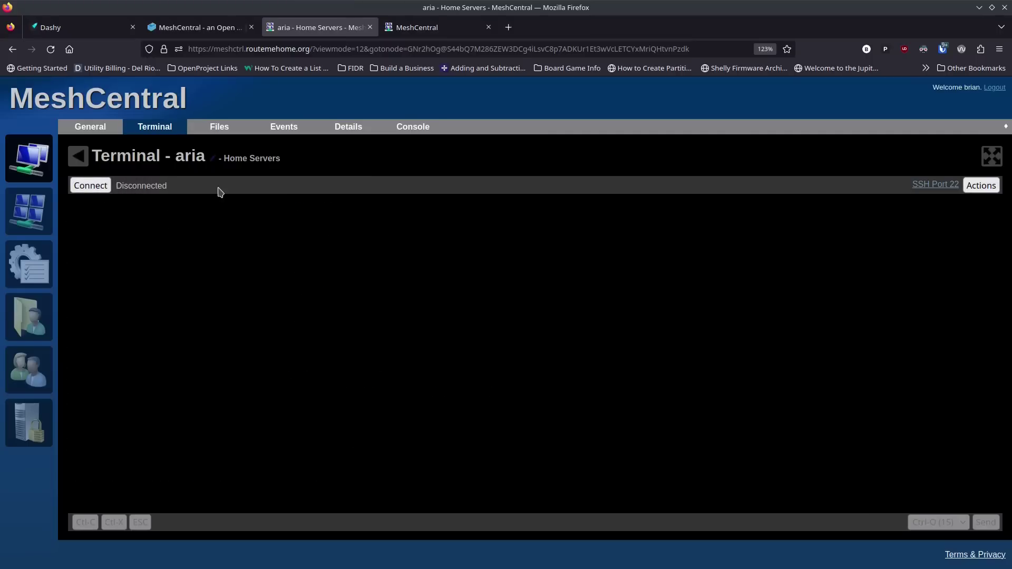
click(223, 136)
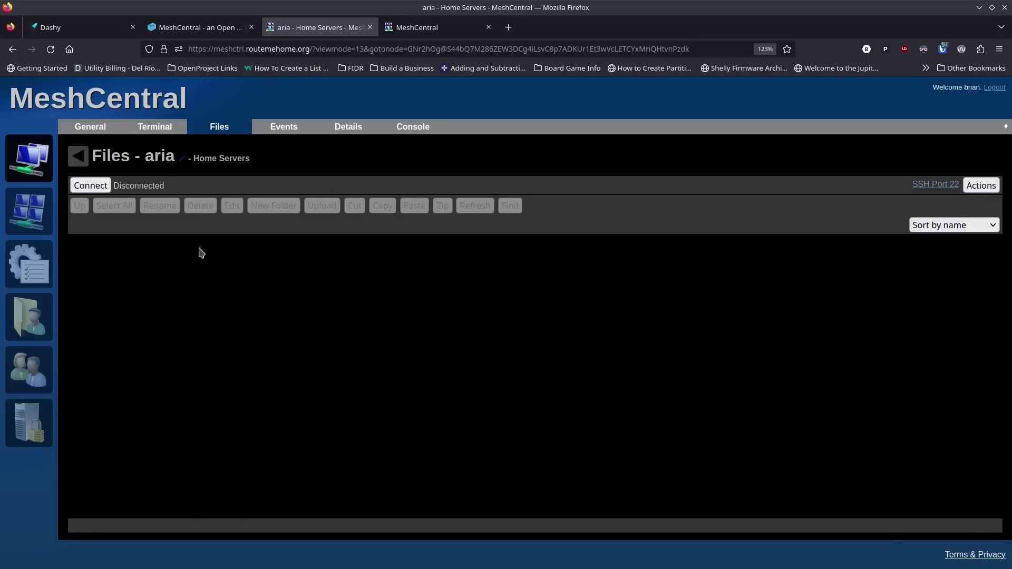
click(284, 129)
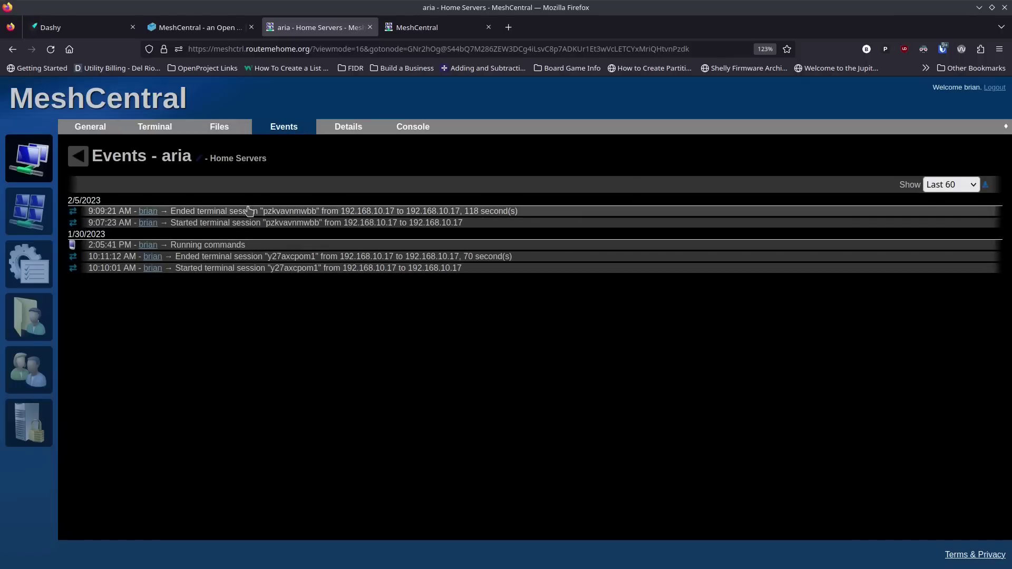
Step: Scroll through aria's networking, BIOS and motherboard details, then bring up its agent console
click(359, 136)
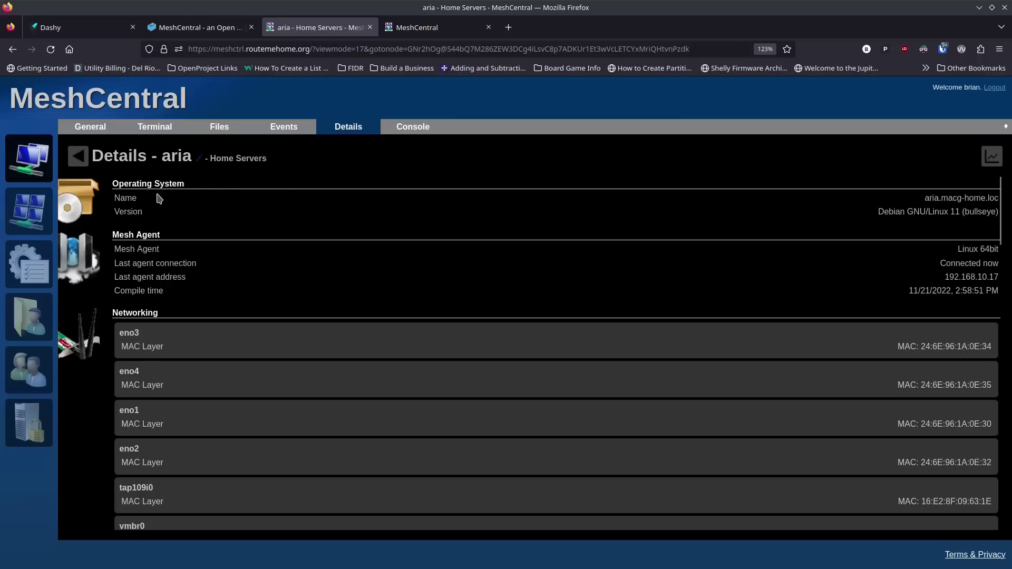
scroll(211, 379, down, 4)
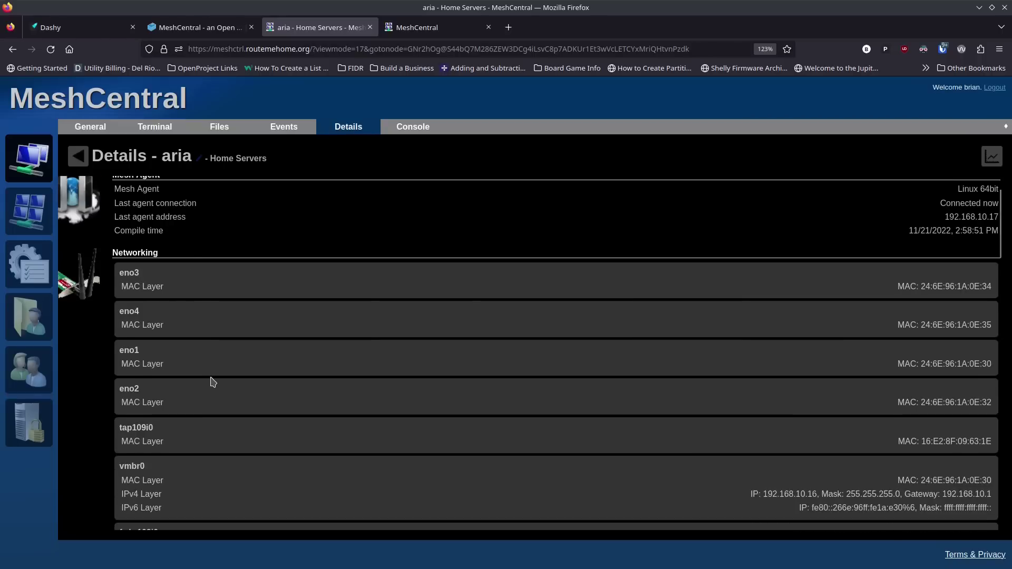
scroll(212, 381, down, 5)
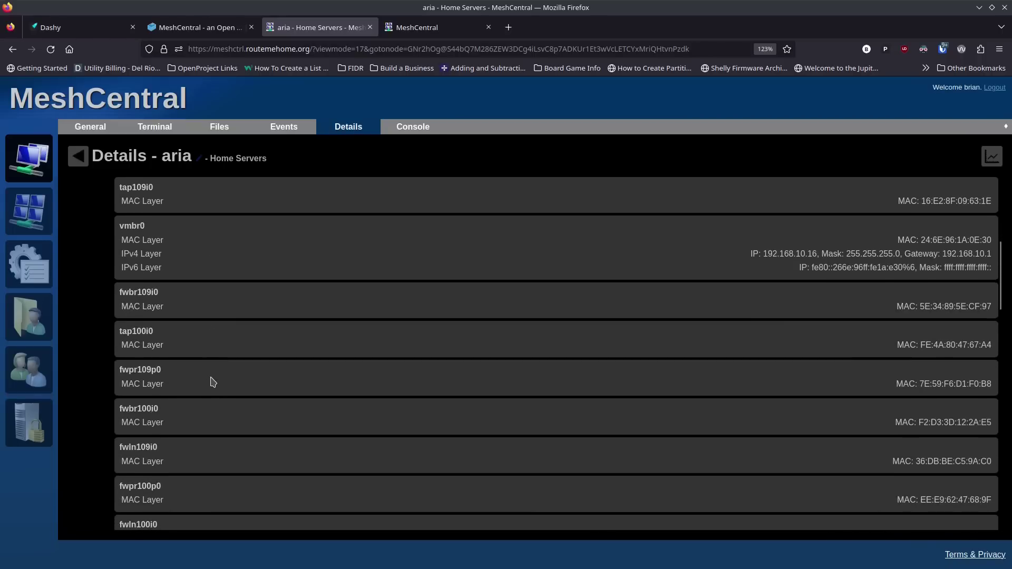
scroll(212, 381, down, 10)
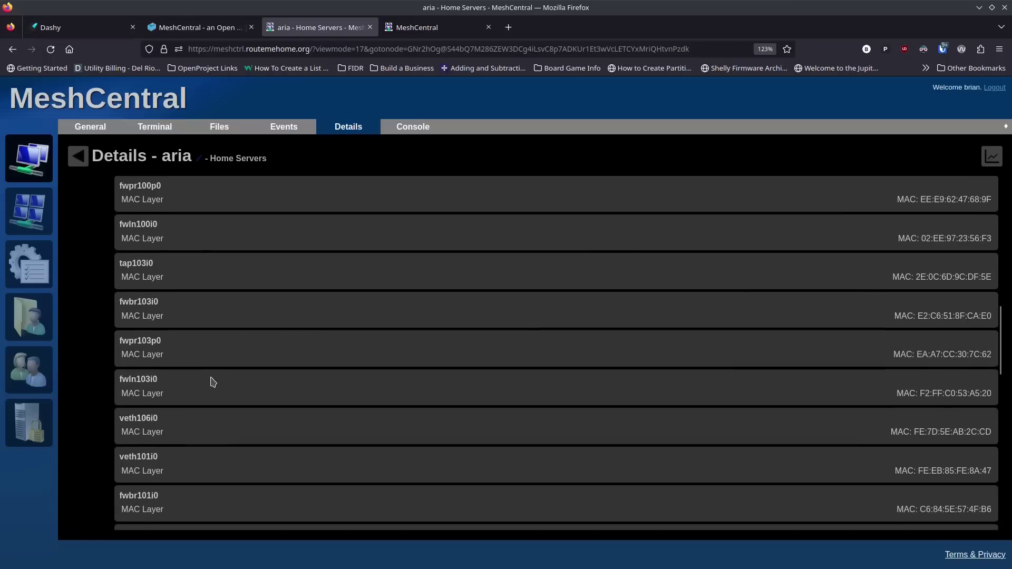
scroll(212, 381, down, 1)
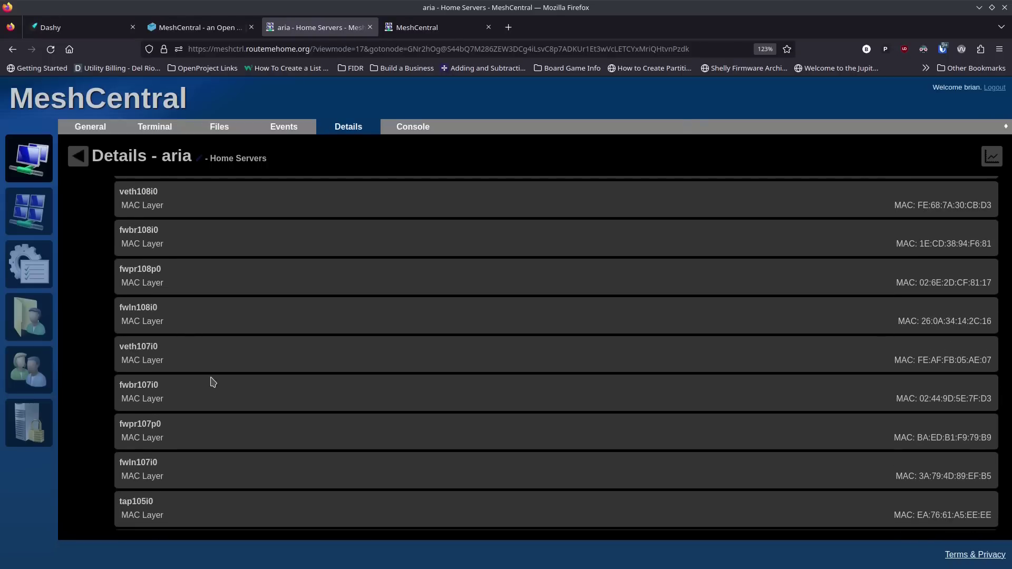
scroll(212, 381, down, 5)
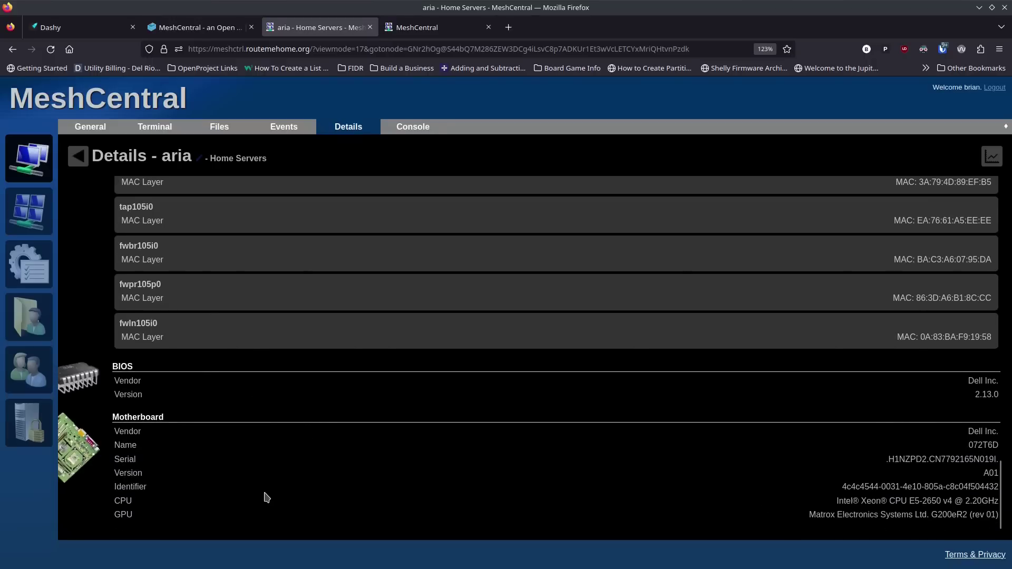
scroll(266, 496, up, 3)
scroll(270, 493, up, 10)
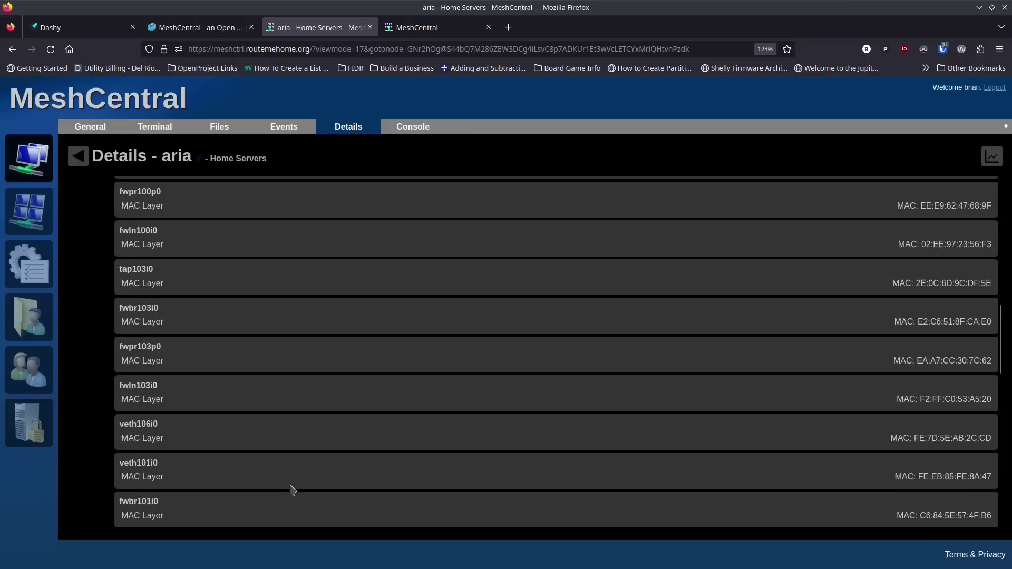
scroll(663, 410, up, 5)
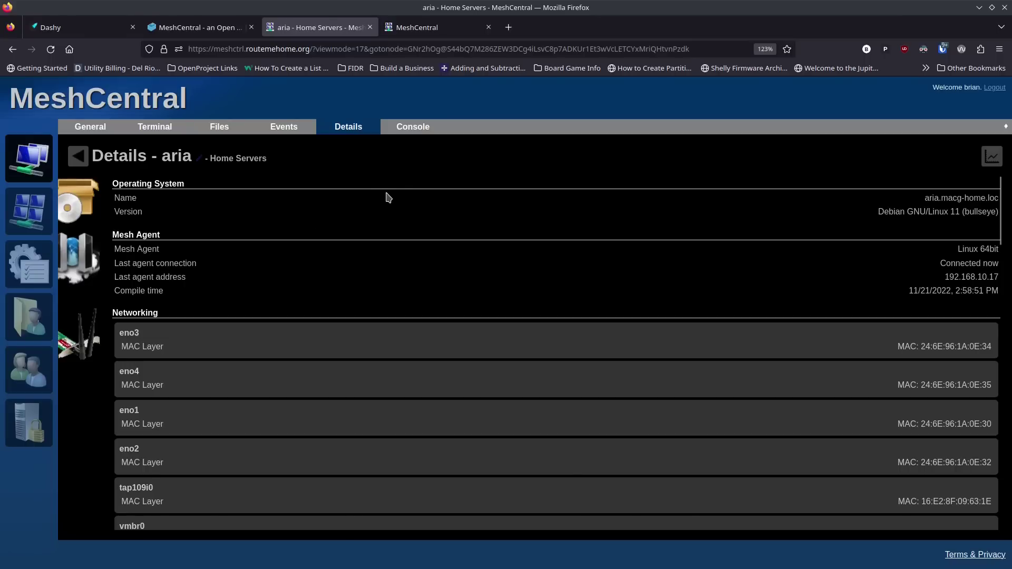
click(415, 128)
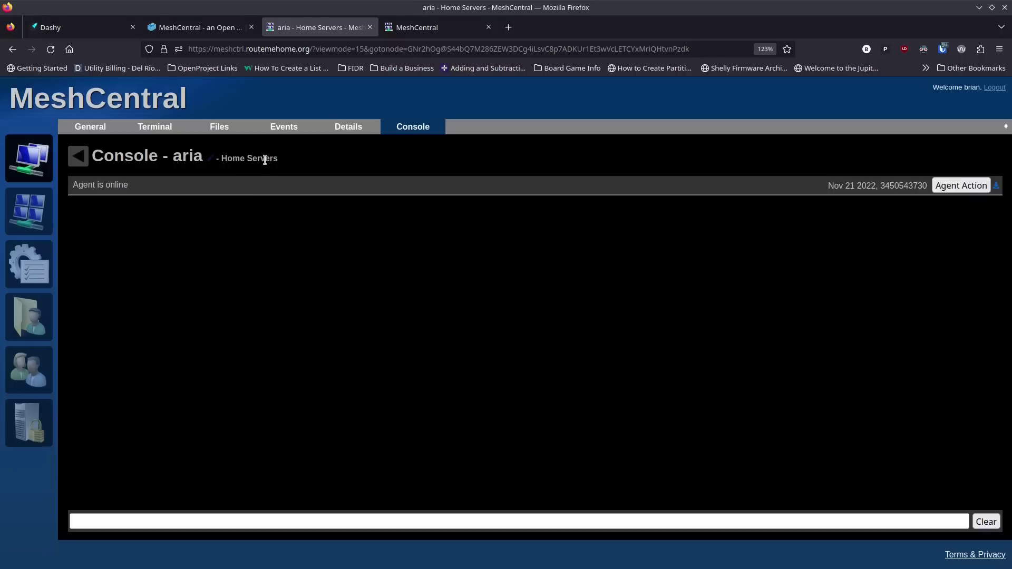
Step: Return to aria's General page showing Debian 11, hostname 192.168.10.17 and Agent connected
click(105, 128)
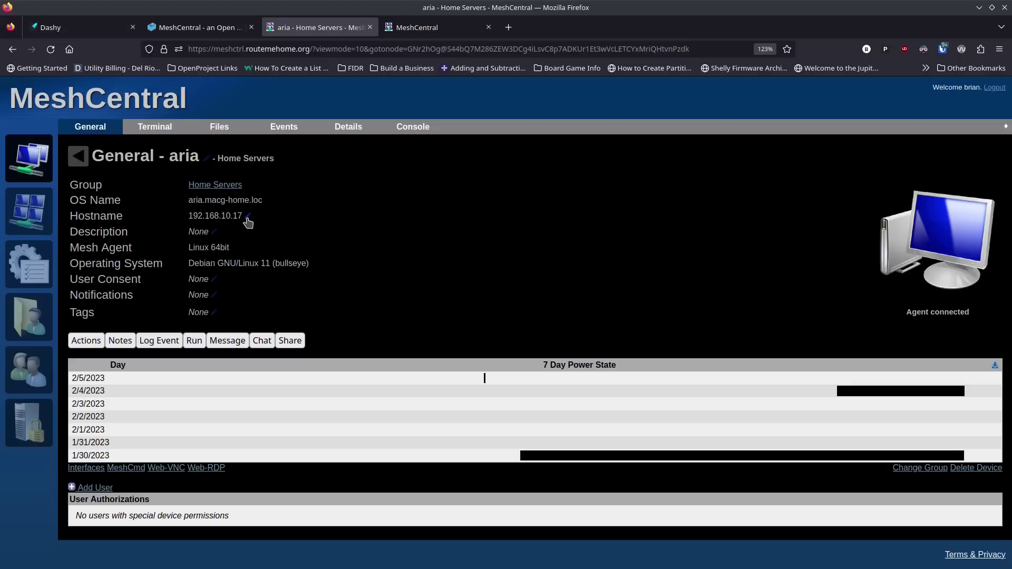
Step: Copy the OS name aria.macg-home.loc and paste it over the 192.168.10.17 hostname
click(250, 218)
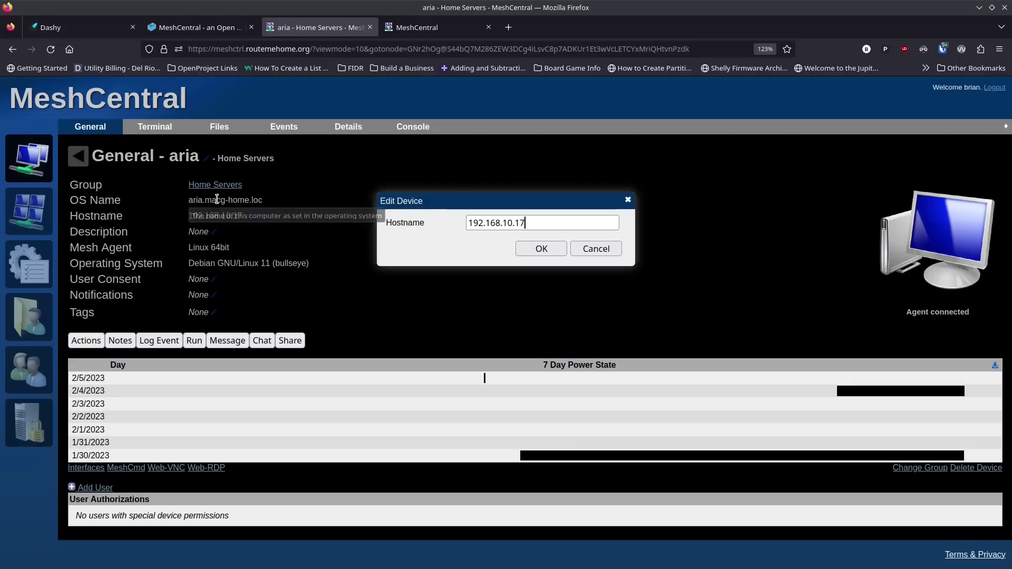
drag(263, 200, 188, 200)
key(ctrl+c)
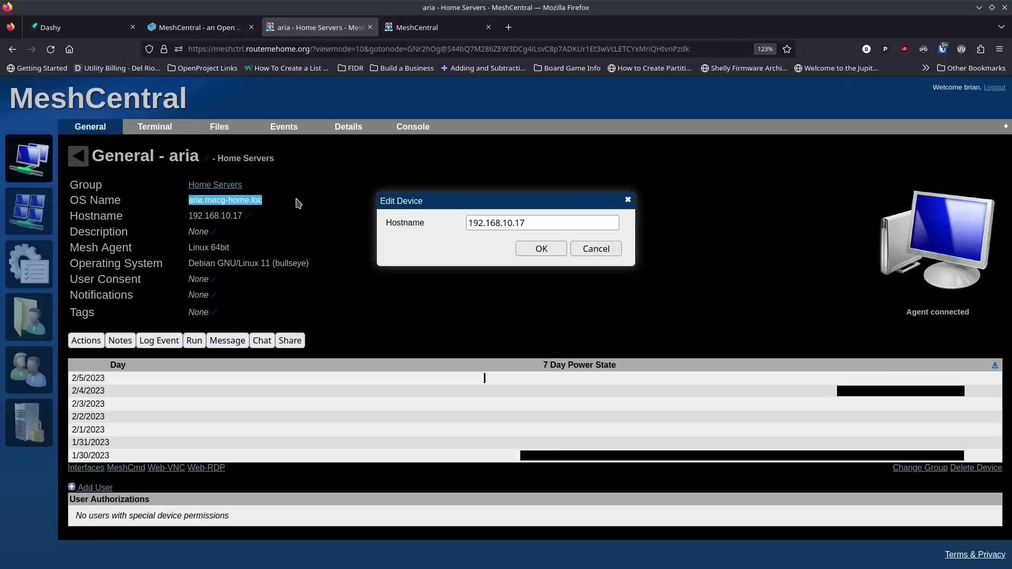
drag(526, 223, 471, 222)
key(ctrl+v)
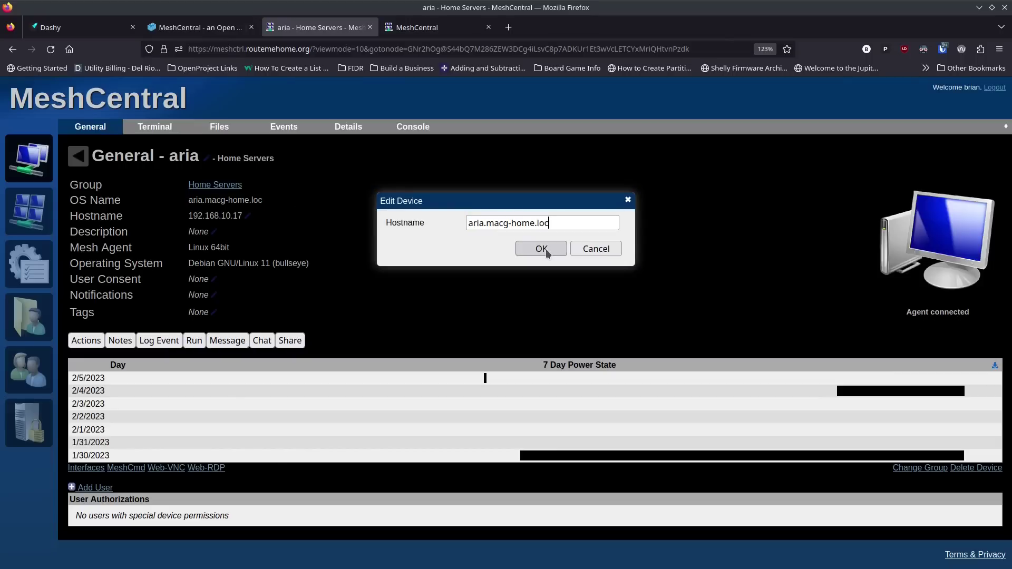
click(541, 249)
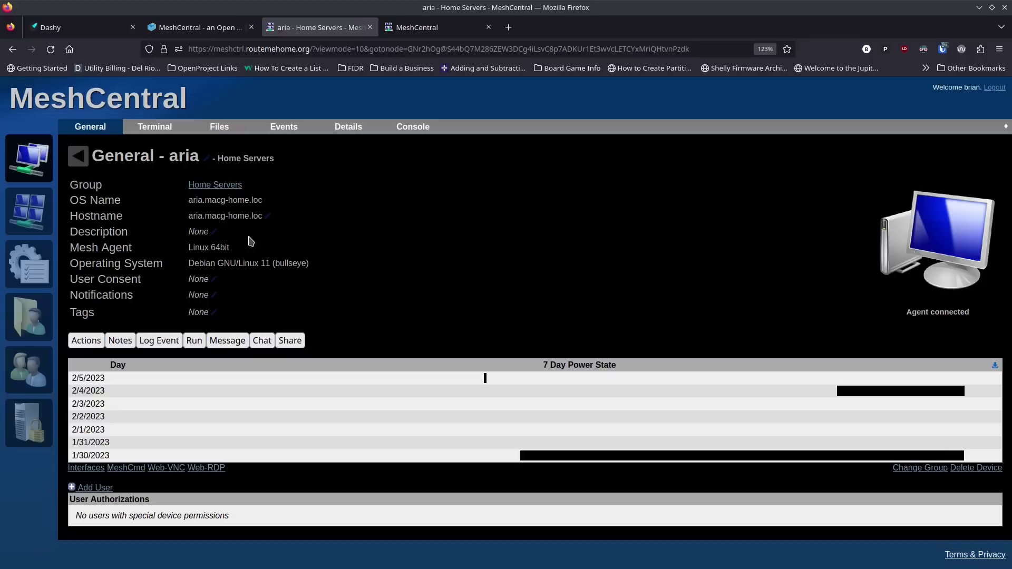
Step: Set aria's description to 'Proxmox Main Server', then start editing its User Consent
click(198, 235)
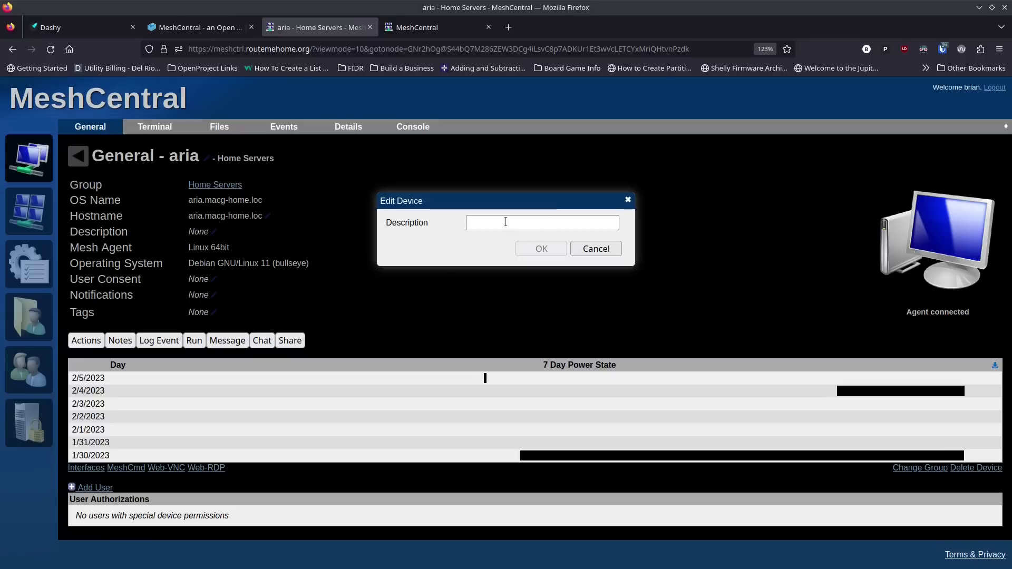
text(Proxmox Main Server)
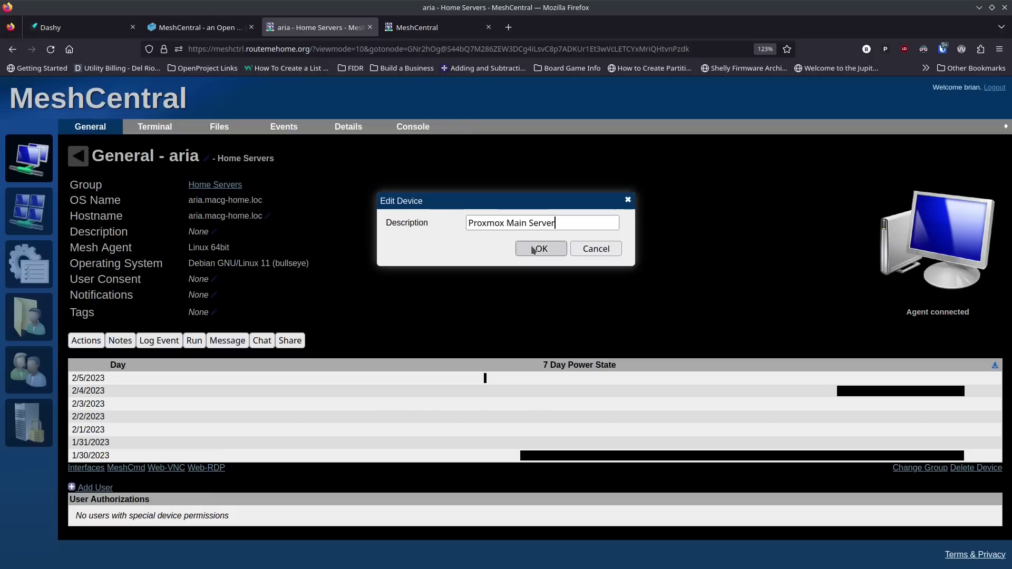
click(541, 249)
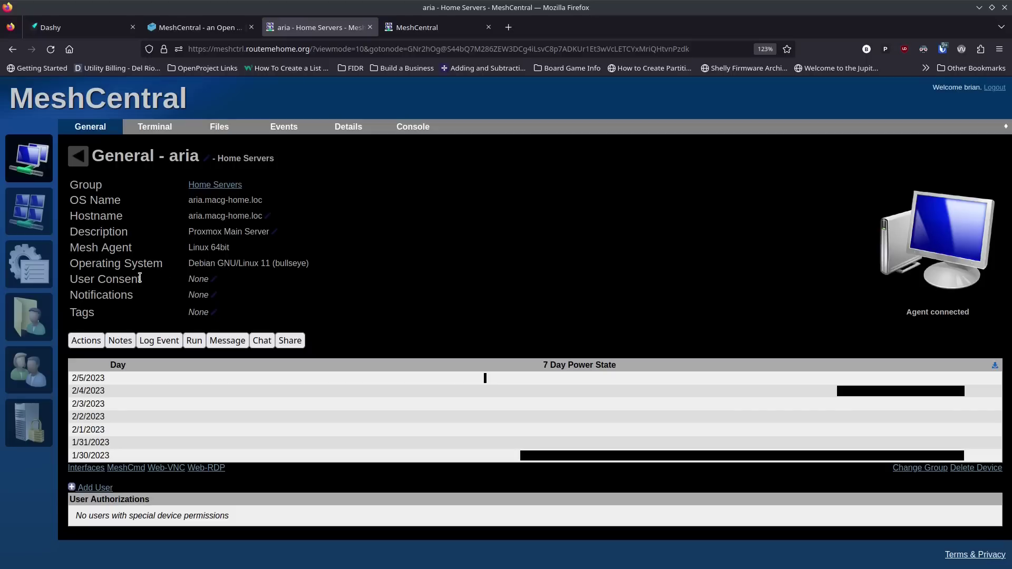
click(197, 280)
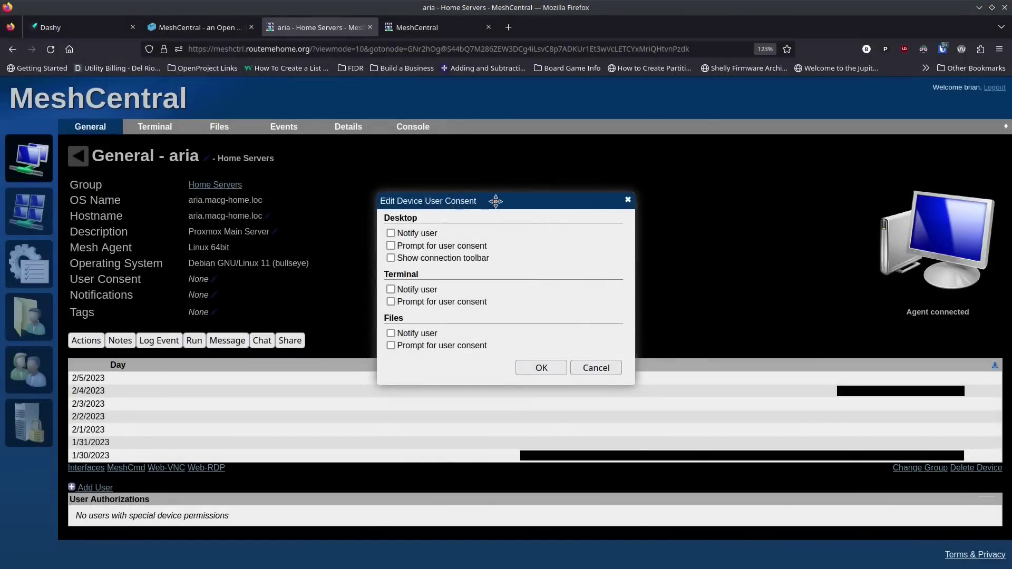
Step: Nudge the Edit Device User Consent dialog slightly up and to the left
drag(493, 199, 488, 179)
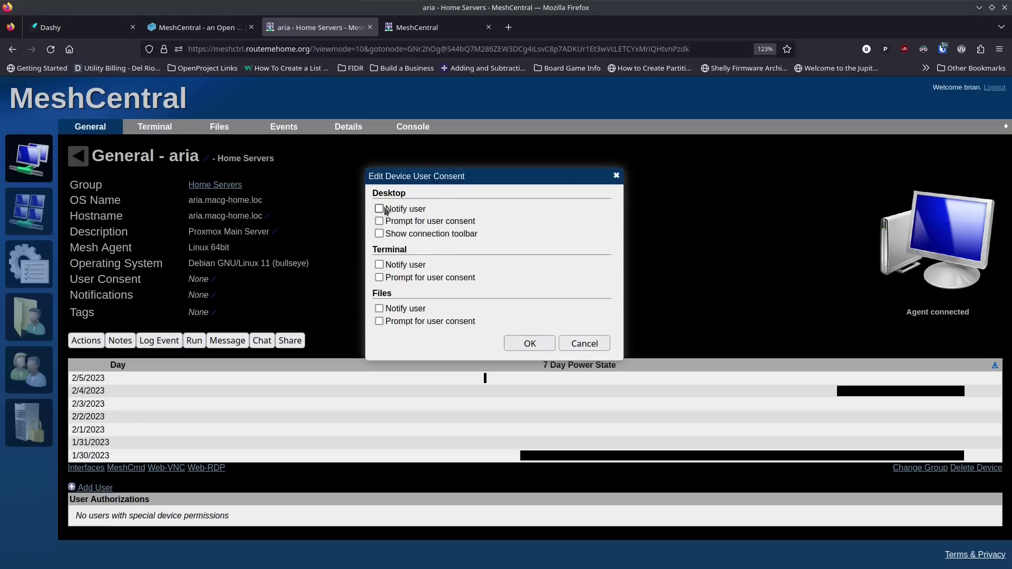
Step: Tick Desktop 'Notify user' and 'Prompt for user consent' in aria's consent dialog
click(379, 209)
click(379, 222)
Step: Shift the consent dialog left and tick Terminal 'Notify user' and 'Prompt for user consent'
drag(474, 175, 462, 167)
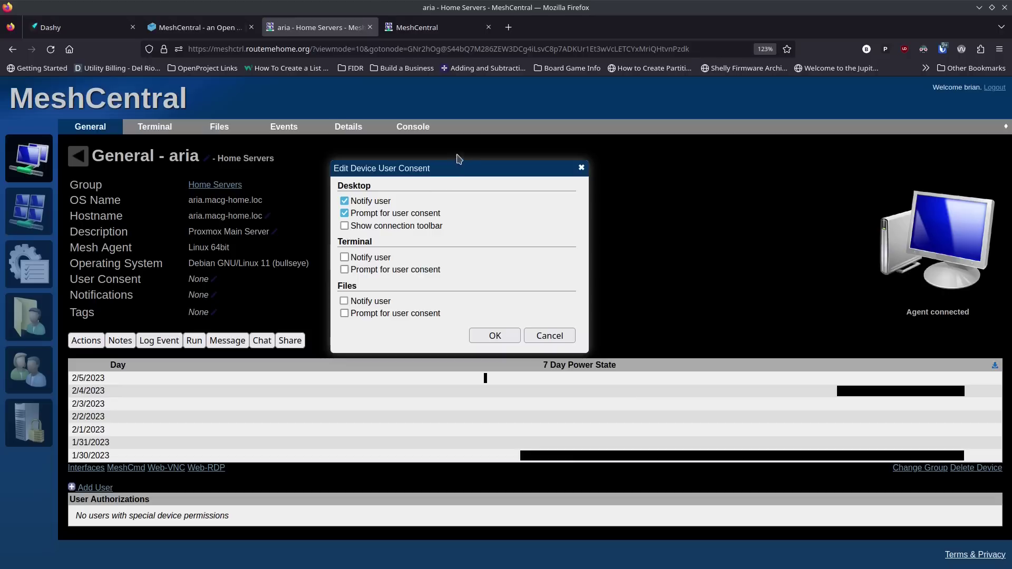
drag(464, 168, 461, 170)
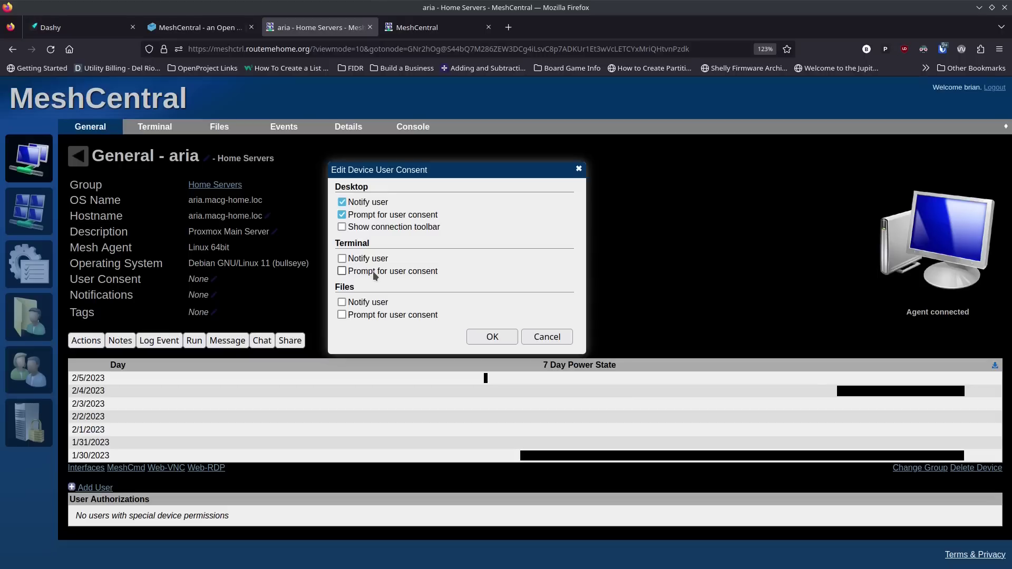
click(342, 259)
click(342, 270)
Step: Untick every Desktop and Terminal consent option and cancel the dialog unchanged
click(341, 214)
click(342, 201)
click(341, 259)
click(342, 271)
click(543, 337)
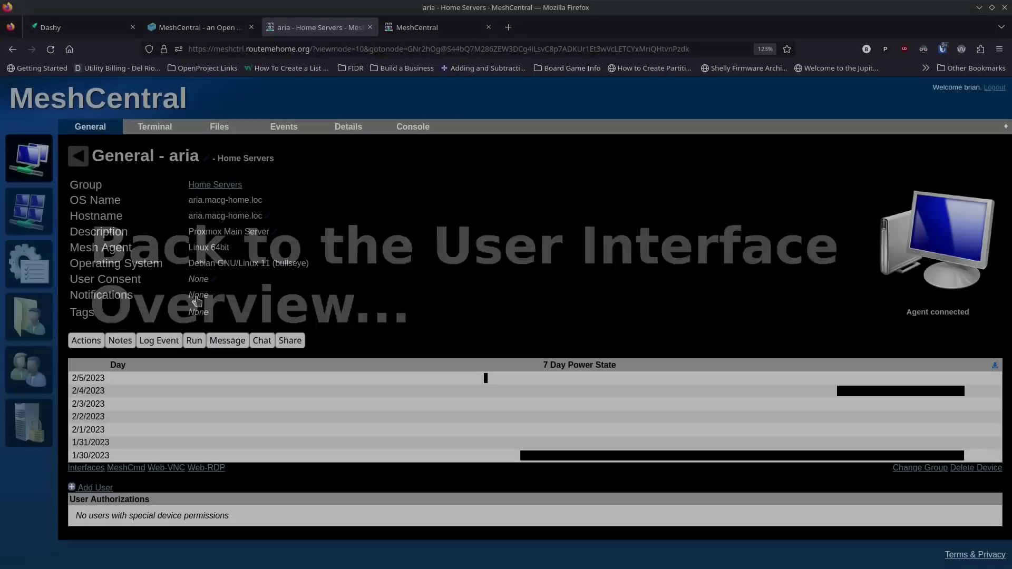
Step: Open aria's Notification Settings, showing Device connections and disconnections unchecked
click(203, 295)
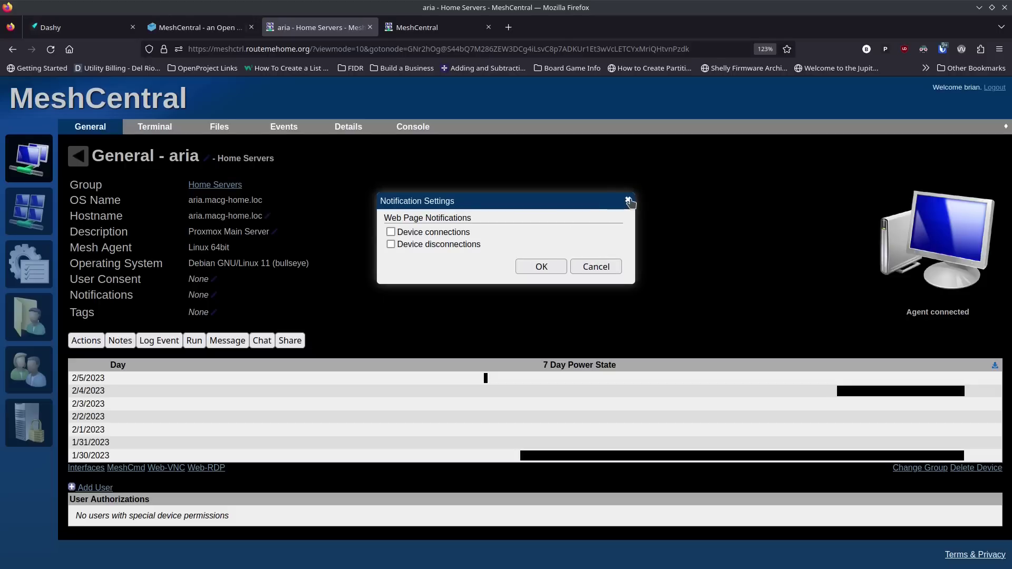
Step: Close the Notification Settings dialog with both notifications left unchecked
click(629, 201)
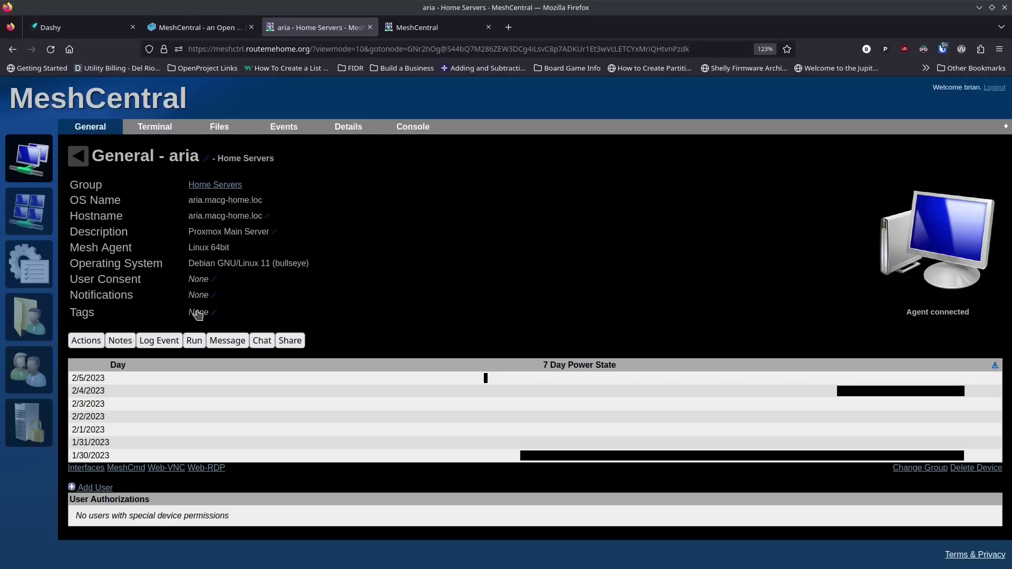
Step: Add the tag 'proxmox' to aria in the Edit Device Tags field and save
click(198, 313)
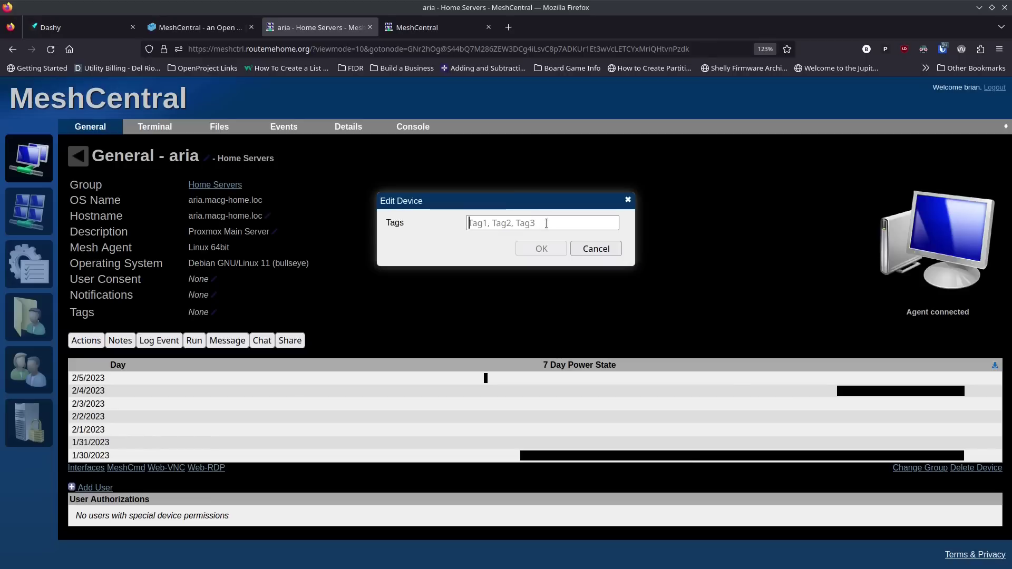
text(proxmox)
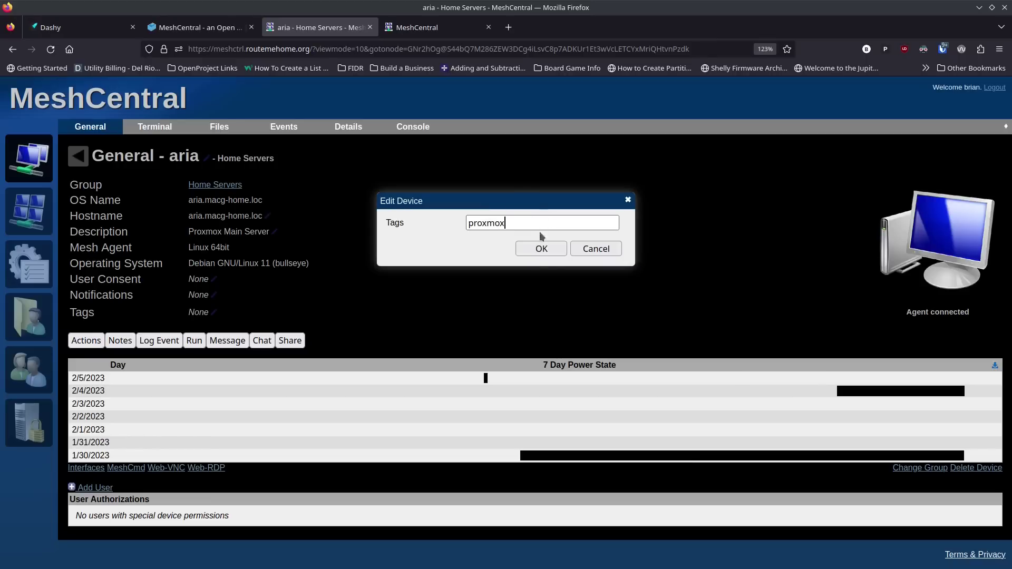
click(546, 250)
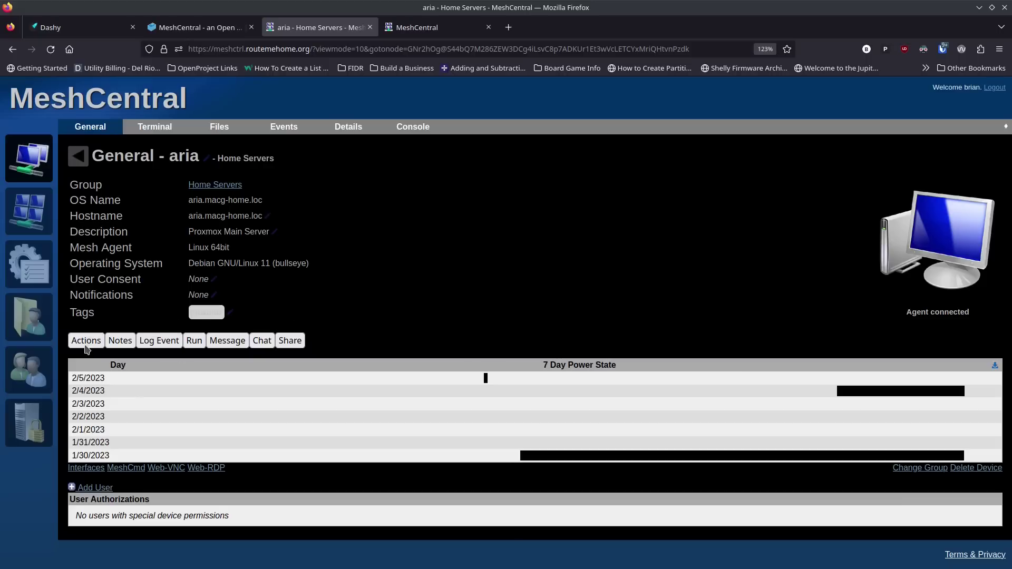
Step: Choose the Run Commands operation from aria's Actions menu and confirm it
click(93, 343)
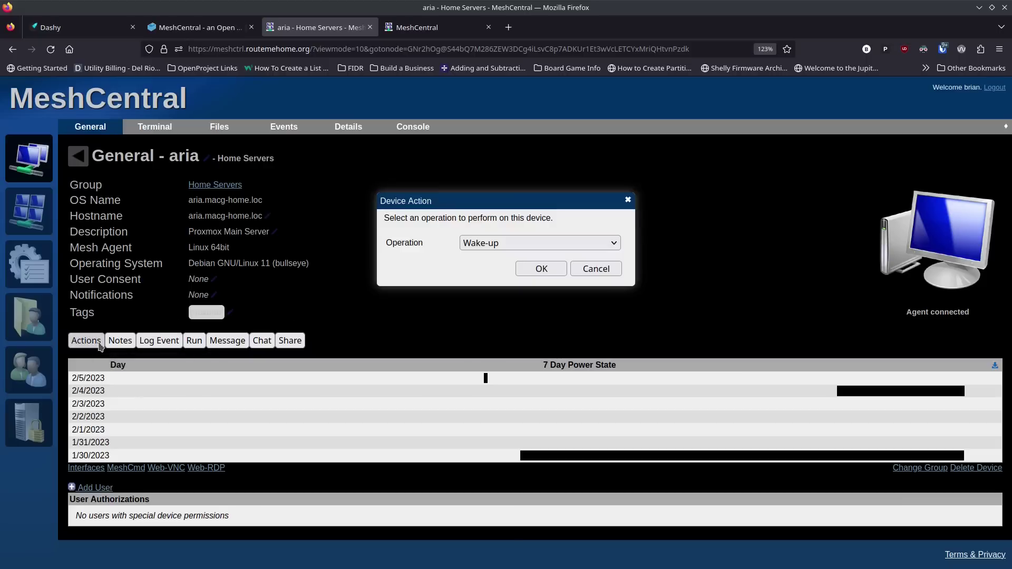
click(504, 244)
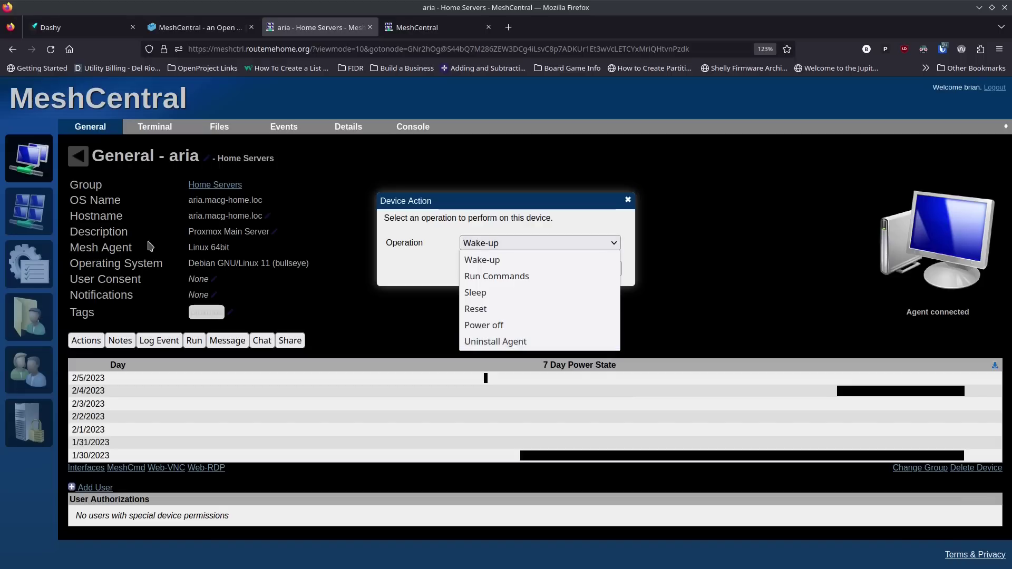
click(514, 278)
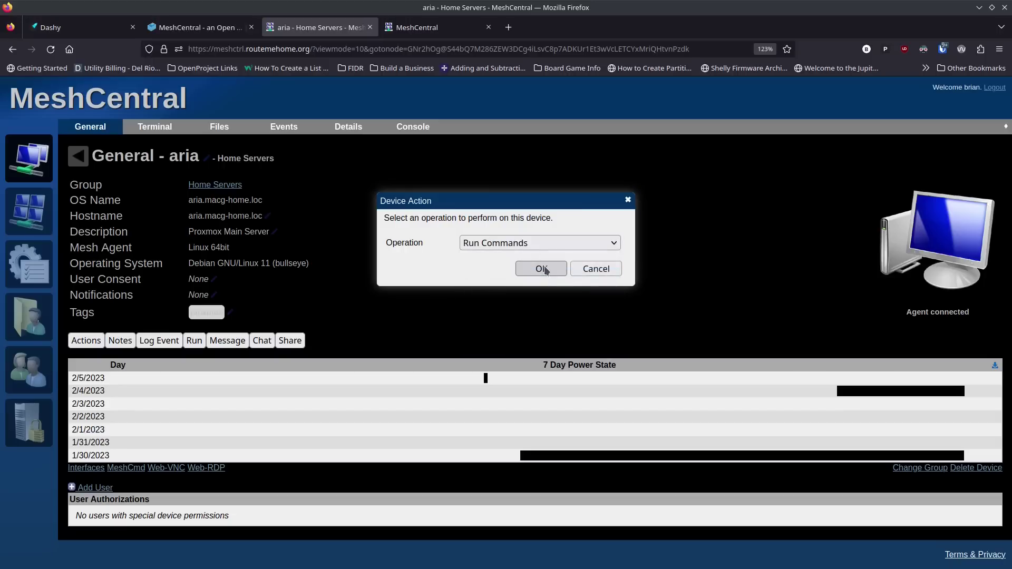
click(542, 270)
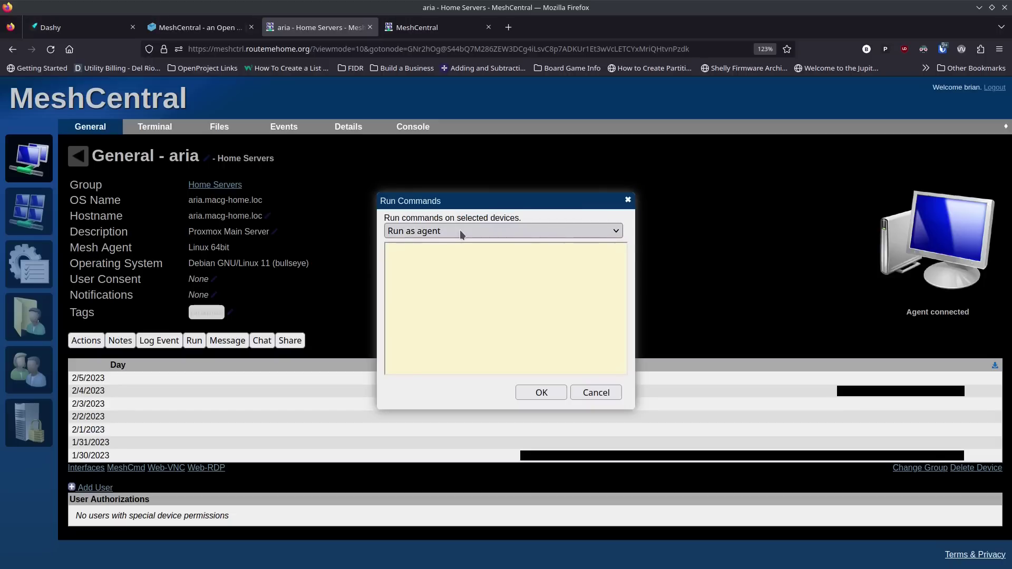
Step: Run 'apt update' on aria with the Run as agent option kept
click(465, 265)
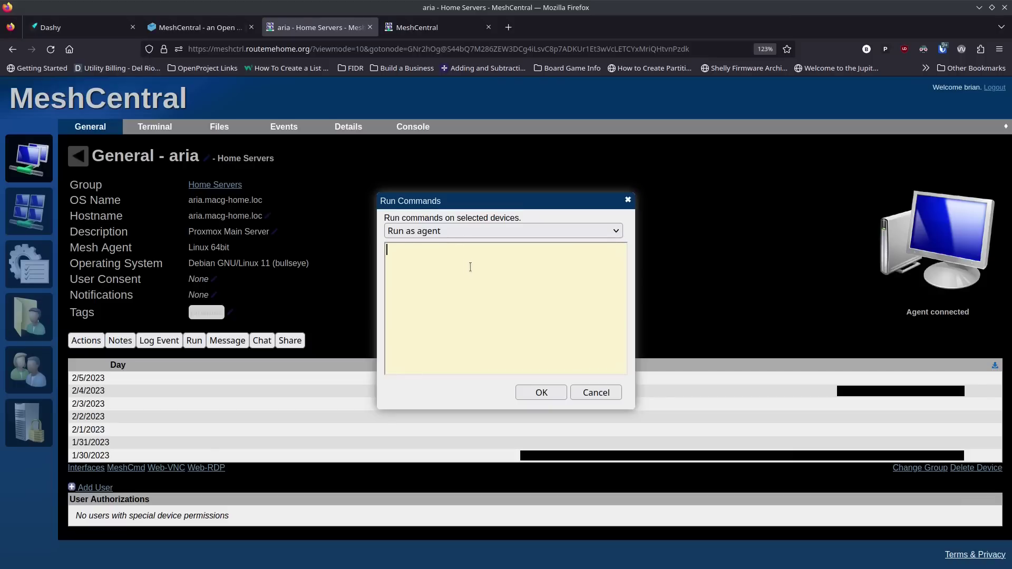
click(484, 232)
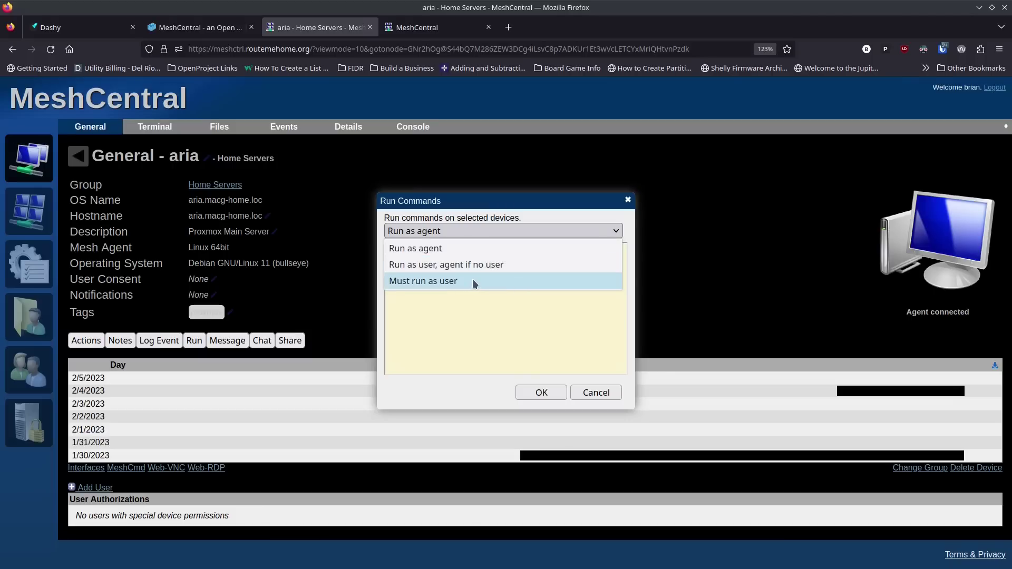
click(464, 247)
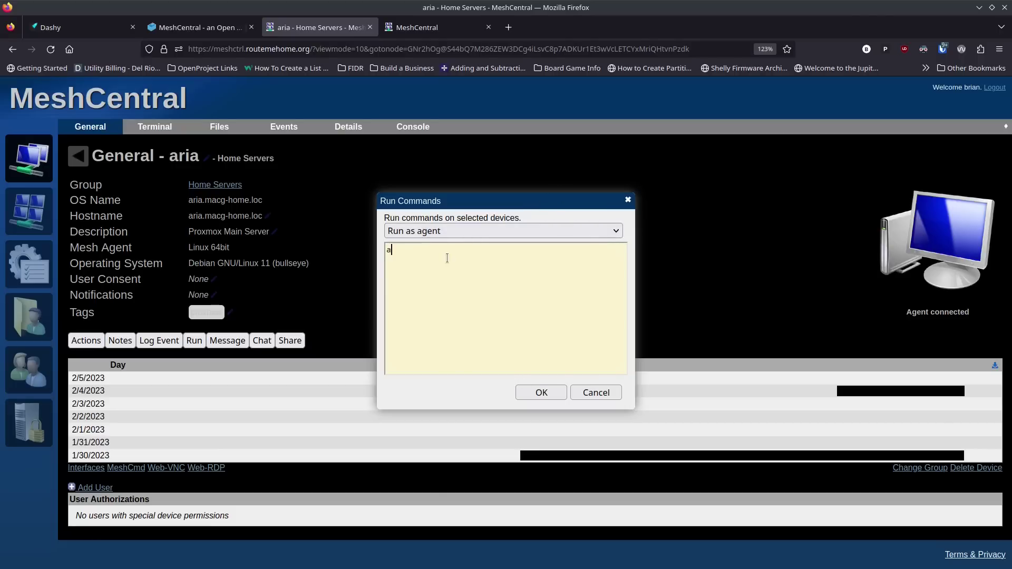
text(update)
click(536, 392)
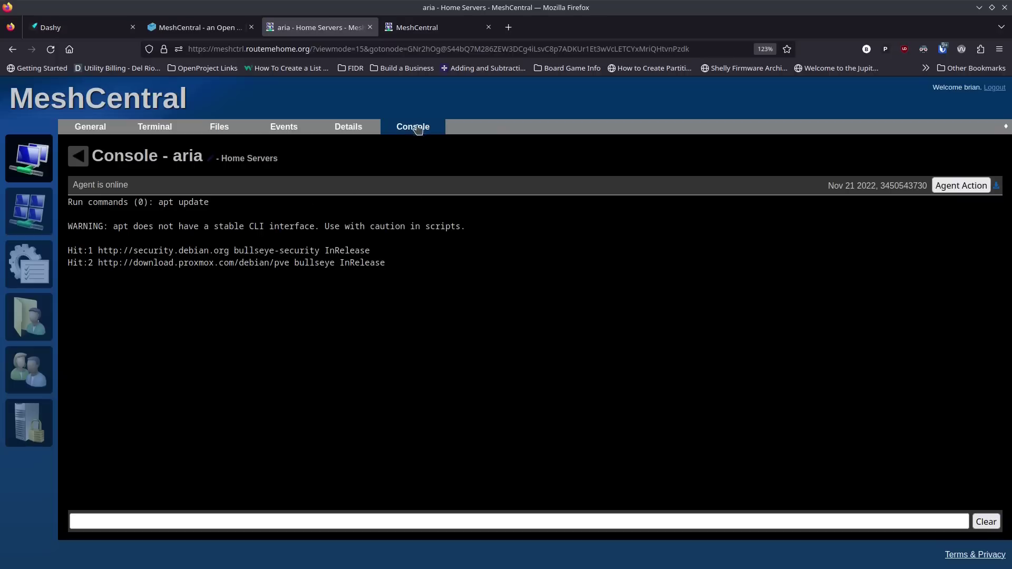
Step: Check the completed apt update output in aria's Console, then switch to the Terminal page
click(368, 130)
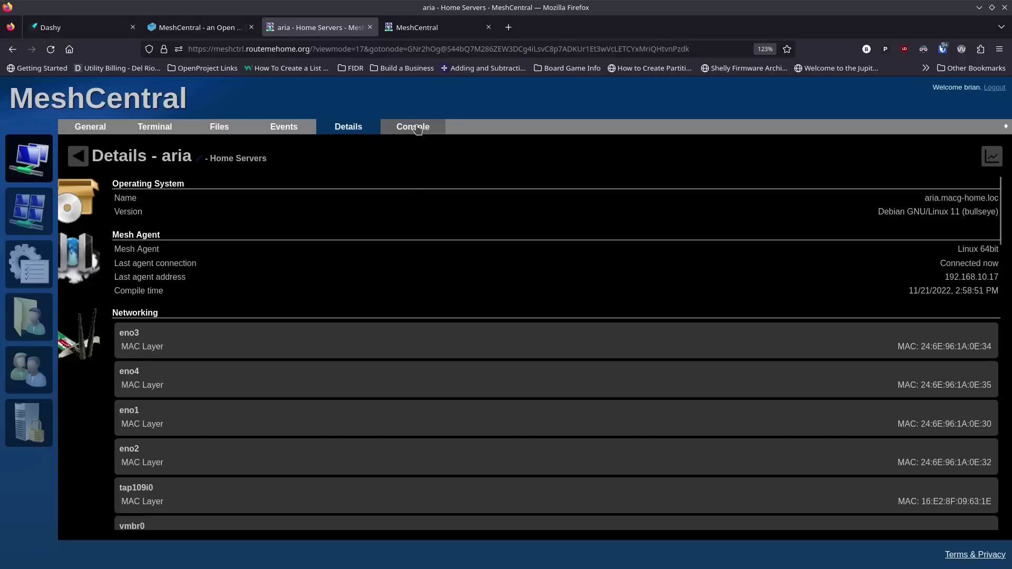
click(417, 129)
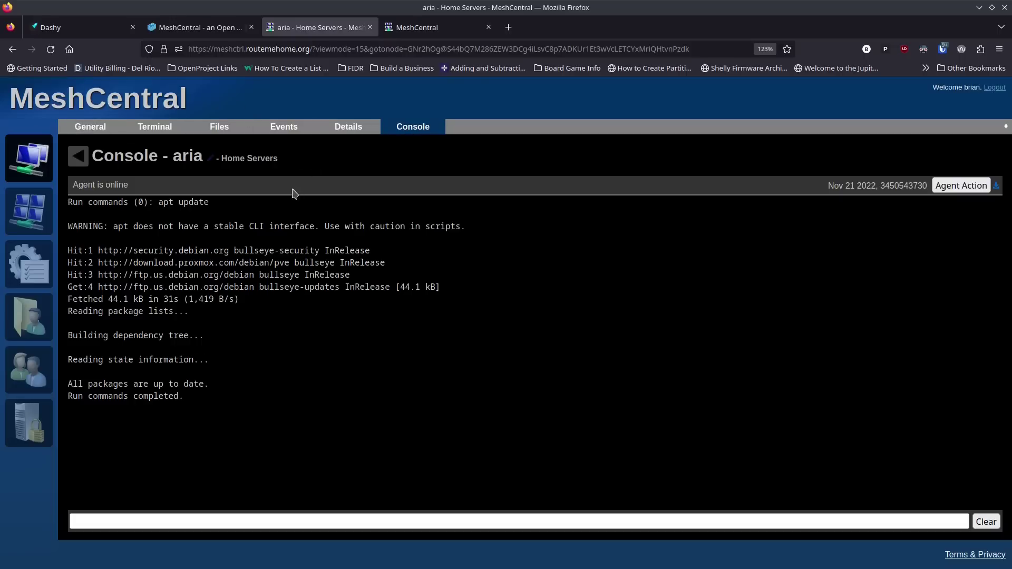
click(171, 129)
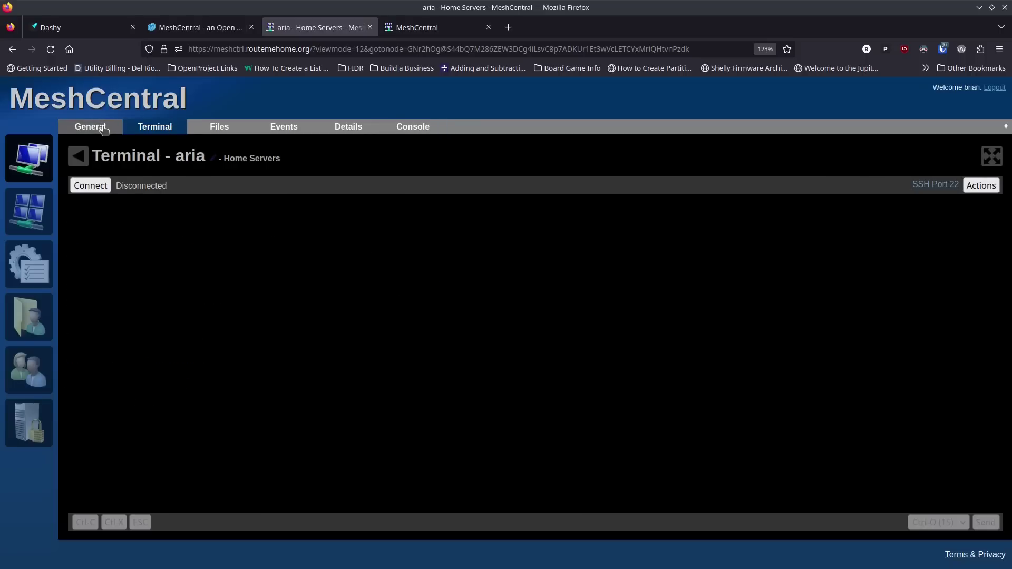
Step: Go back to aria's General page and dismiss the Device Action dialog, leaving Wake-up unrun
click(100, 128)
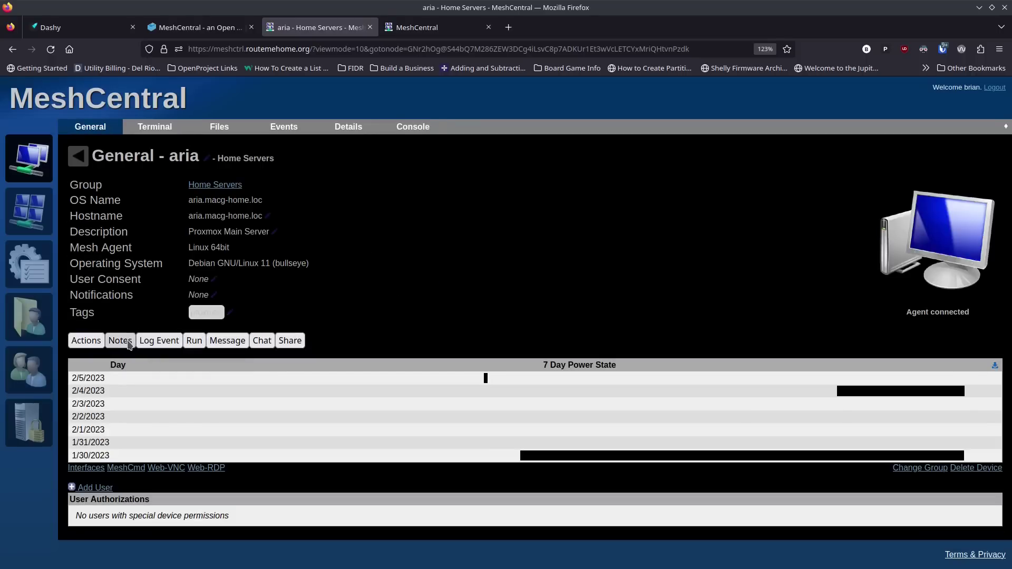
click(86, 341)
click(524, 243)
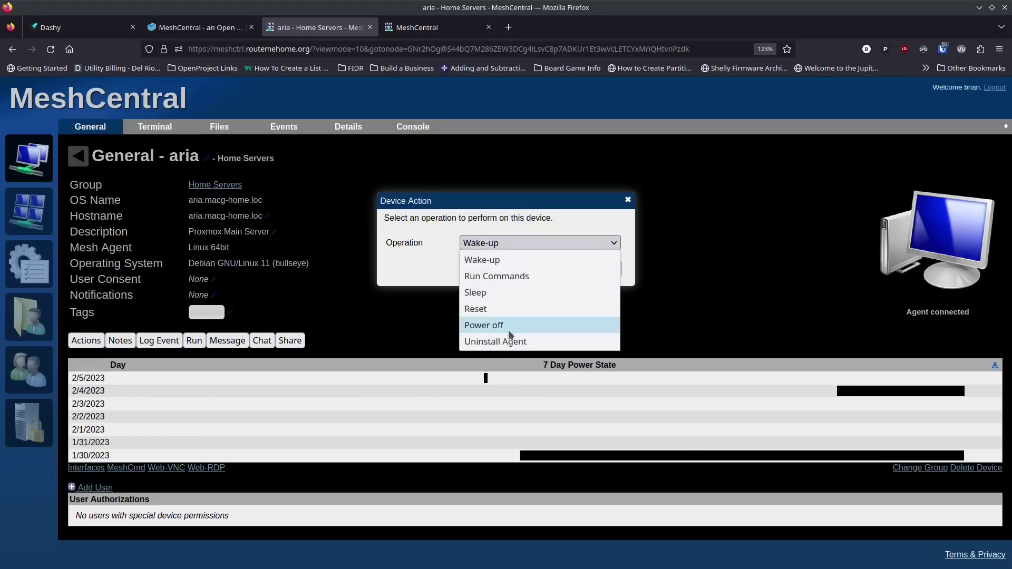
click(479, 200)
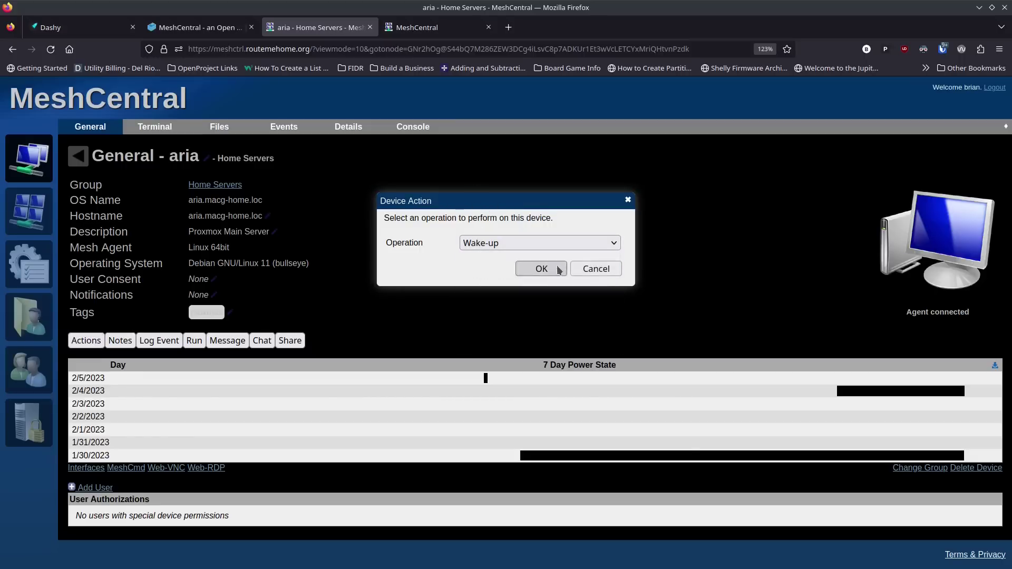
click(597, 269)
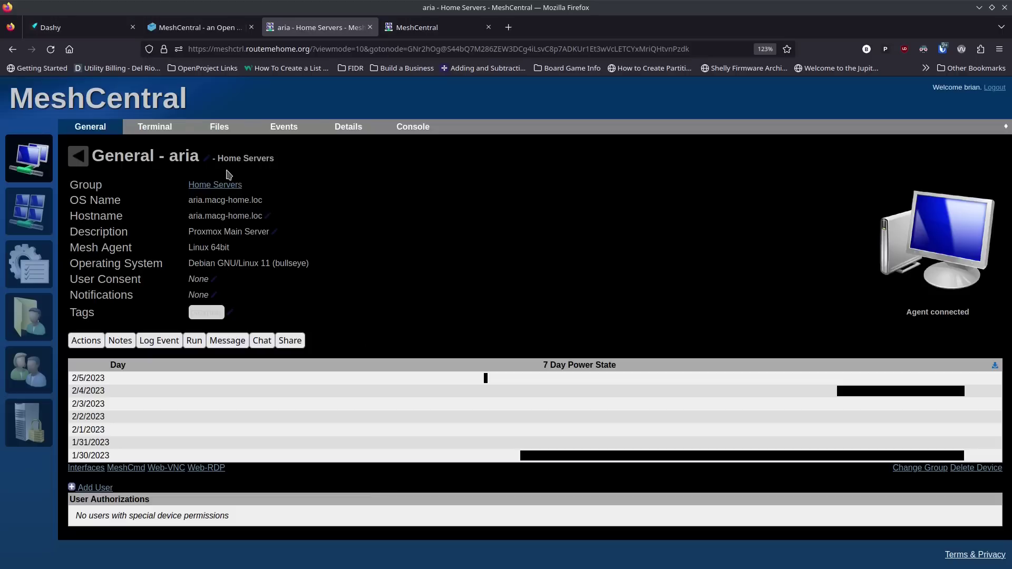
Step: Save a note on aria saying not to shut it down for reboots during business hours, and verify it
click(120, 341)
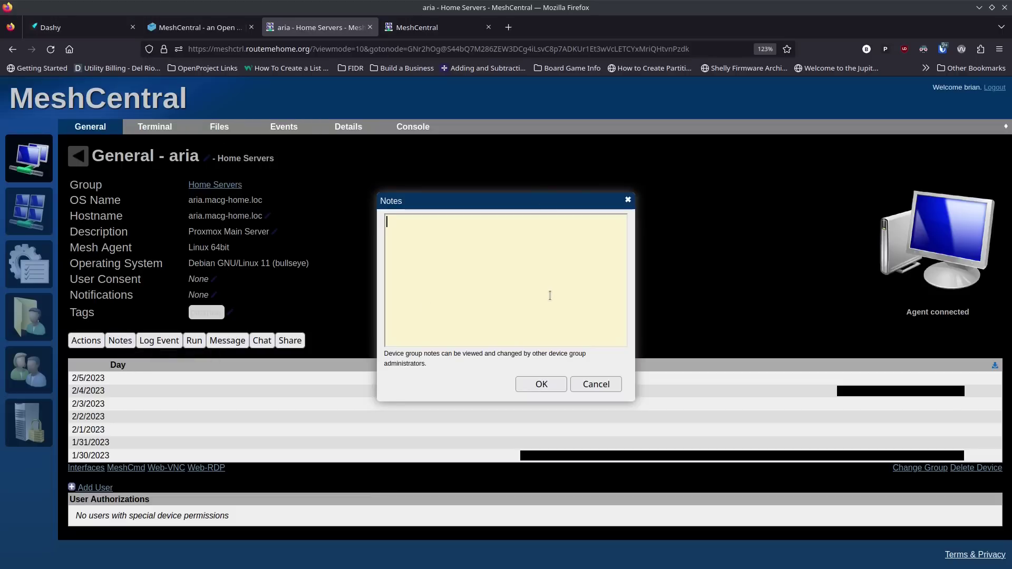
text(Make sure not to shutdown this machine for reboots during)
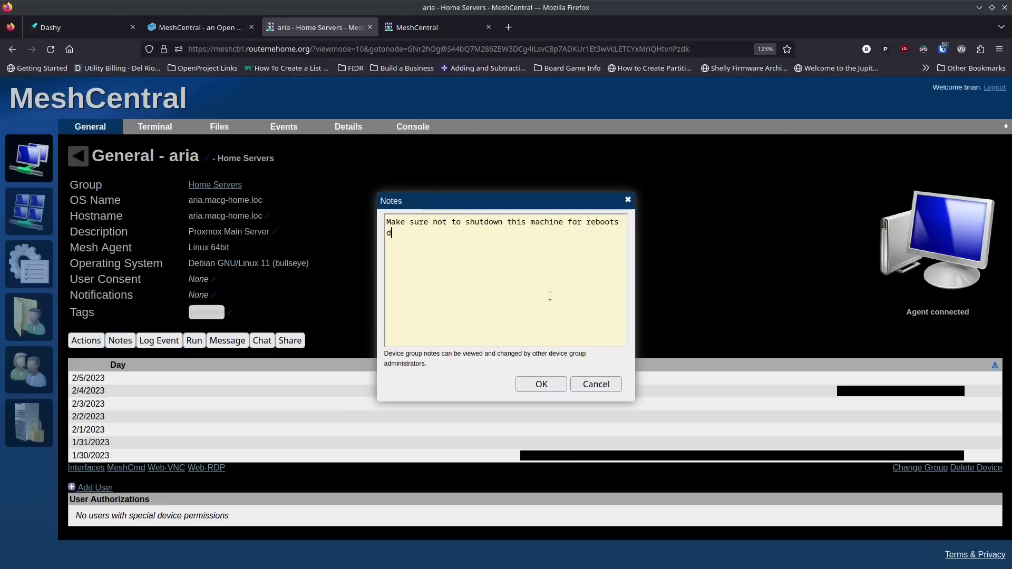
text( normal hours of business operation.)
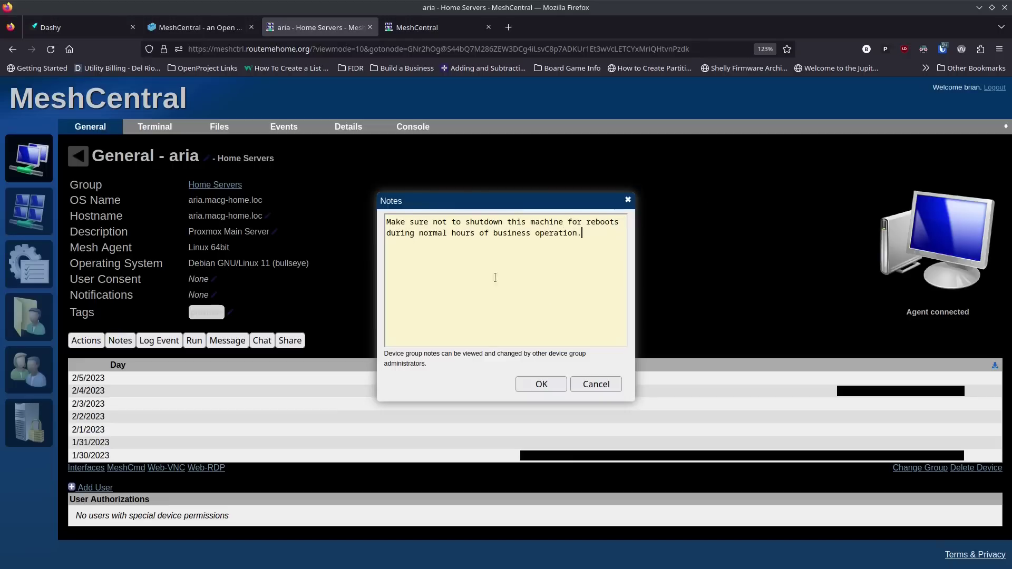
click(543, 385)
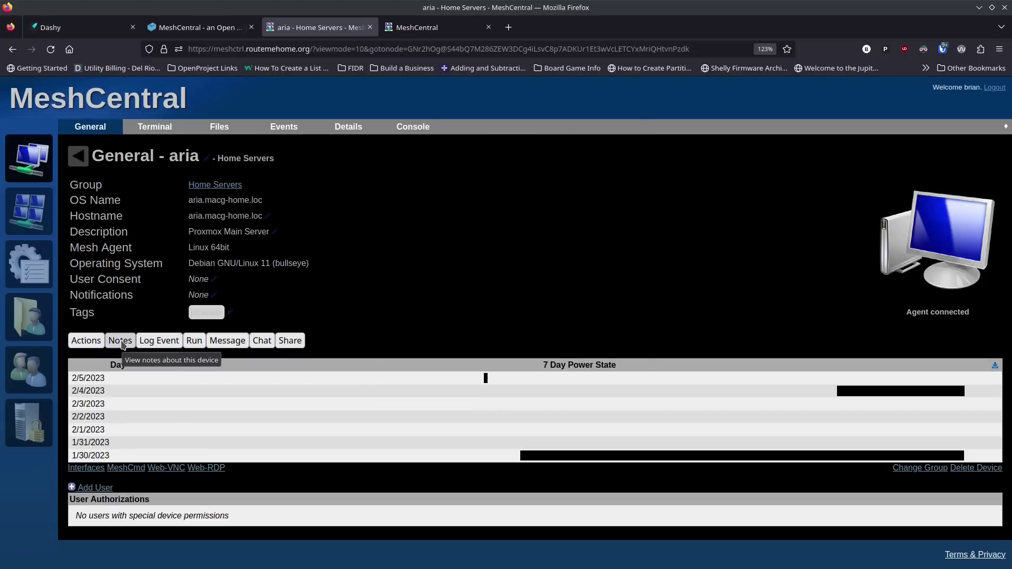
click(120, 342)
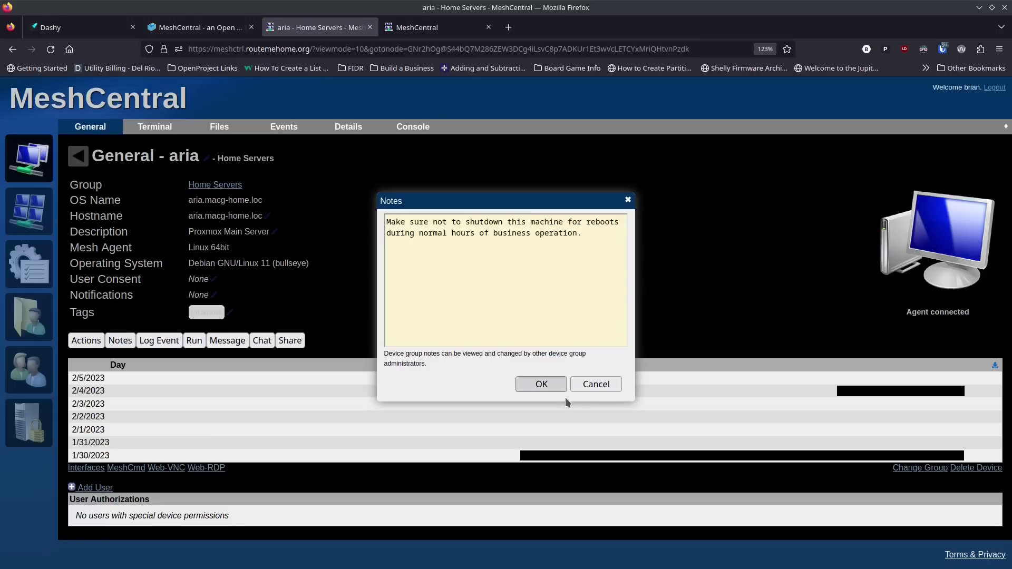
click(596, 385)
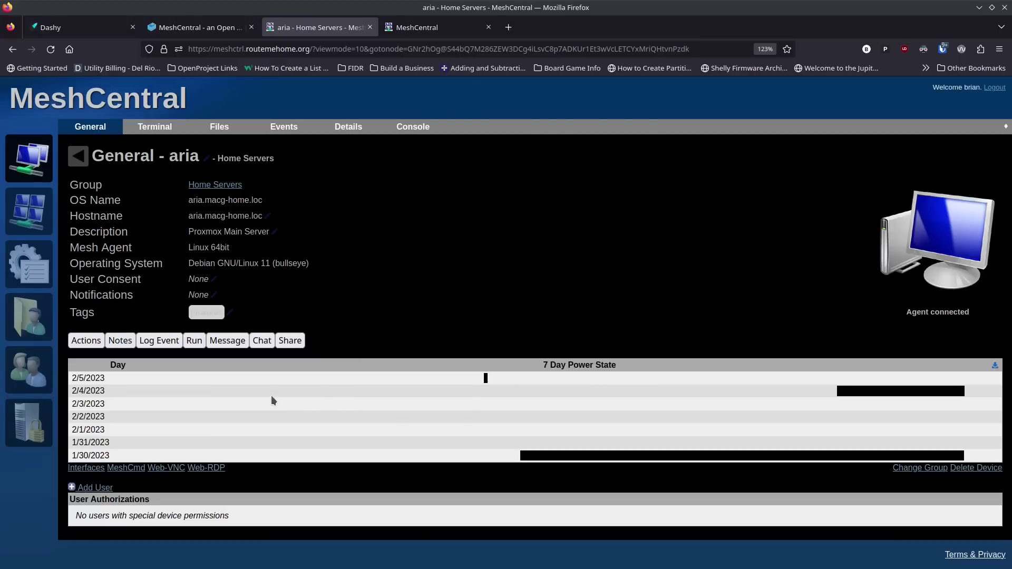
click(156, 342)
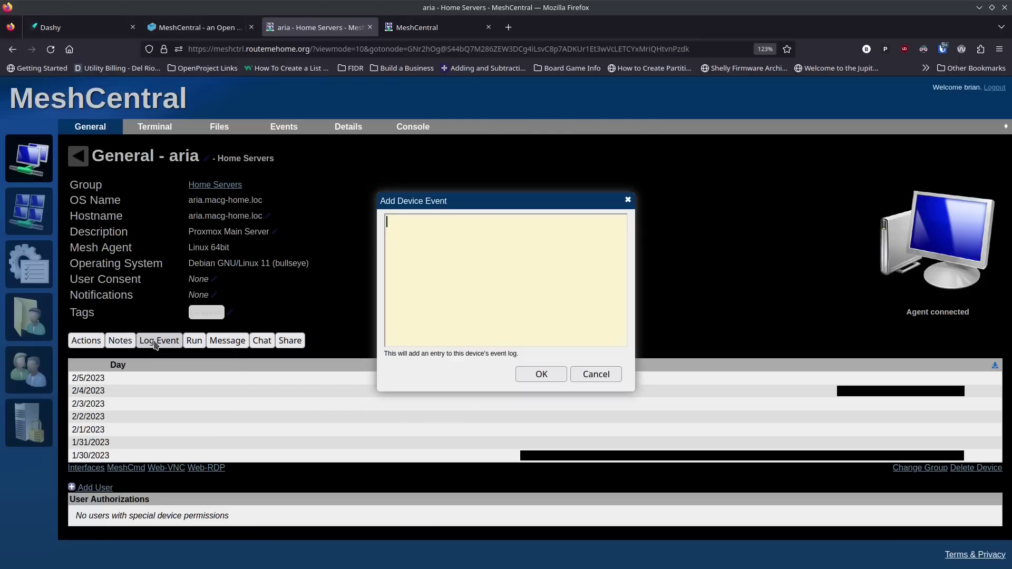
click(586, 375)
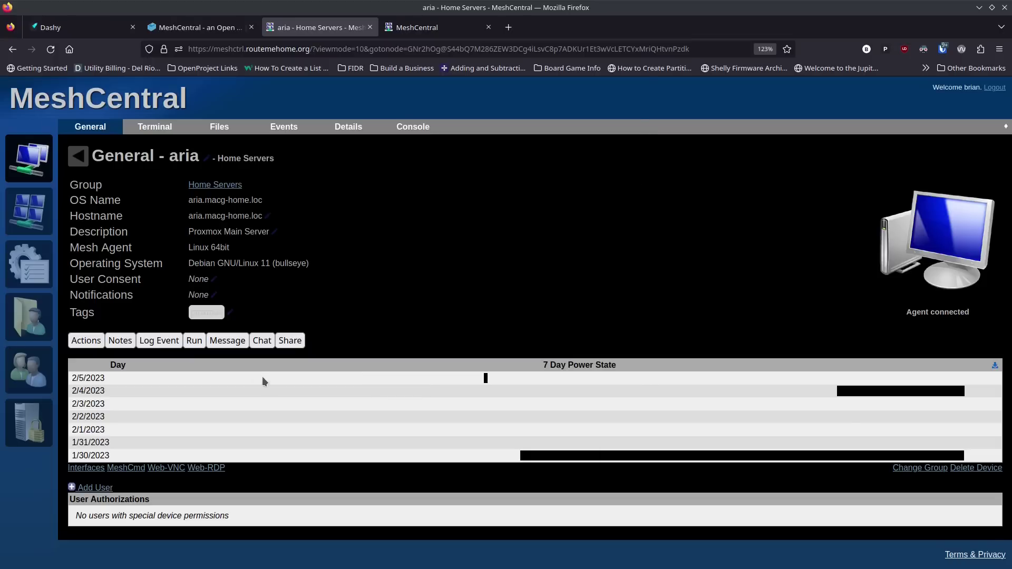
click(194, 342)
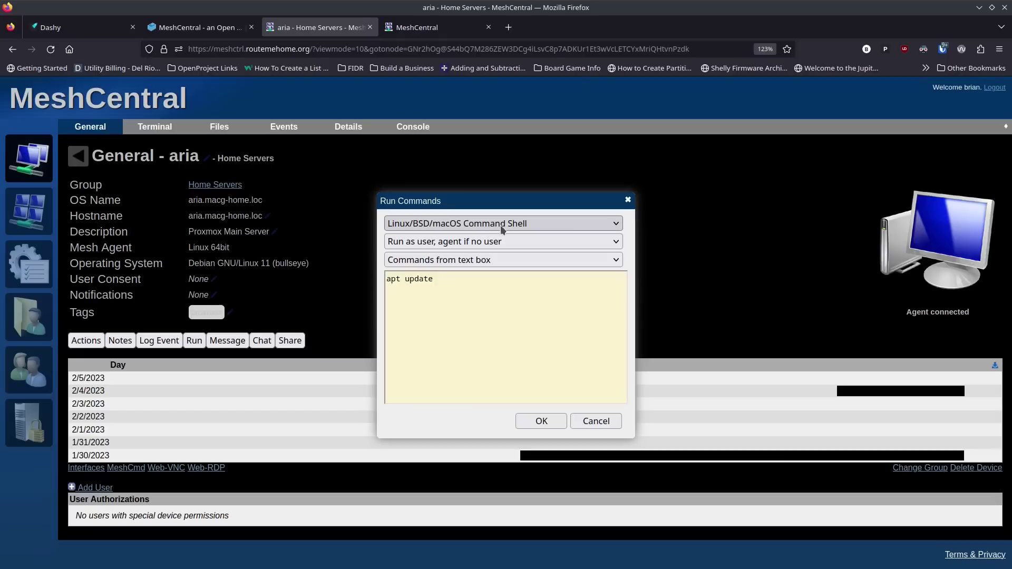
click(521, 241)
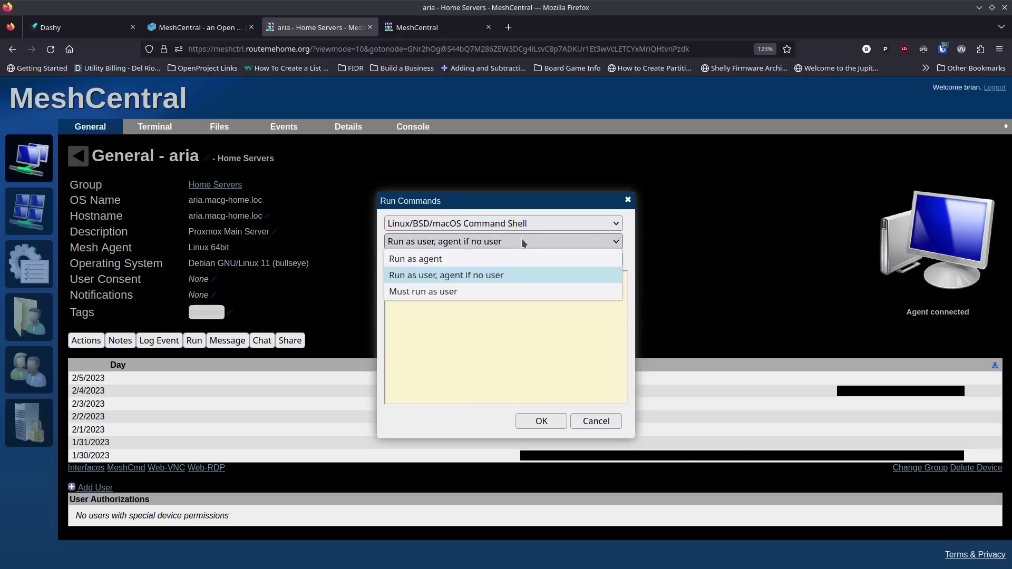
click(508, 258)
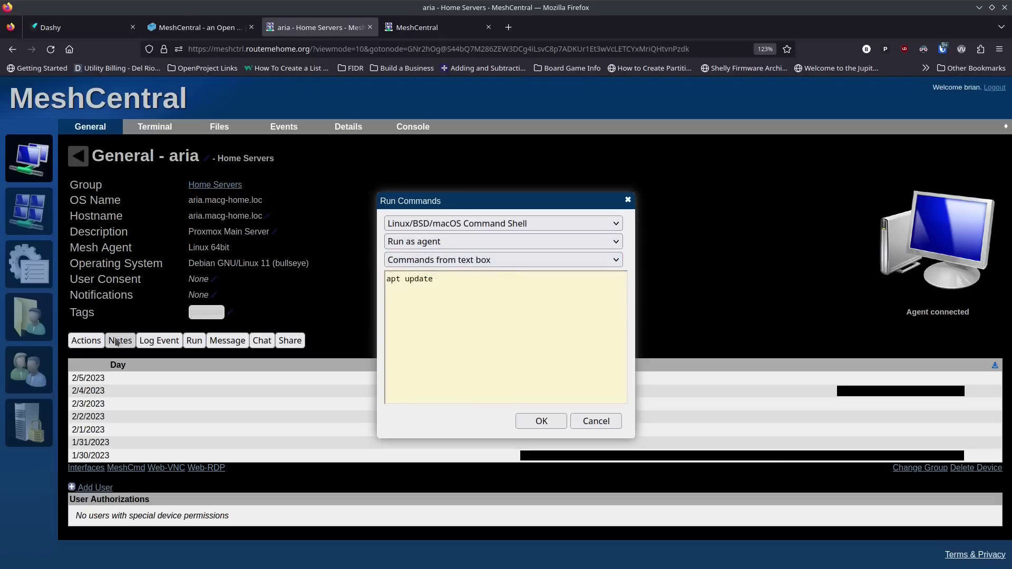
click(594, 422)
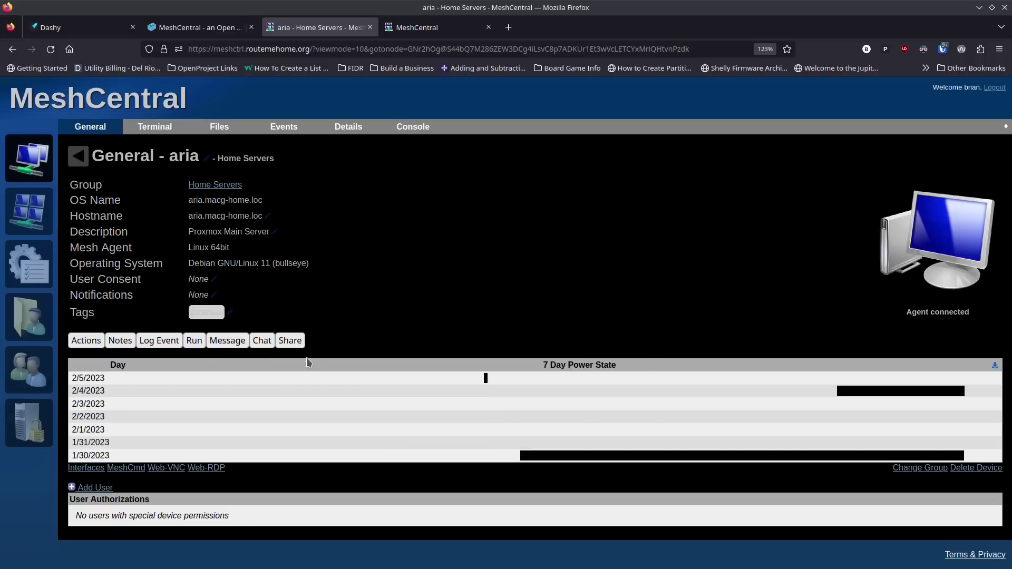
click(236, 343)
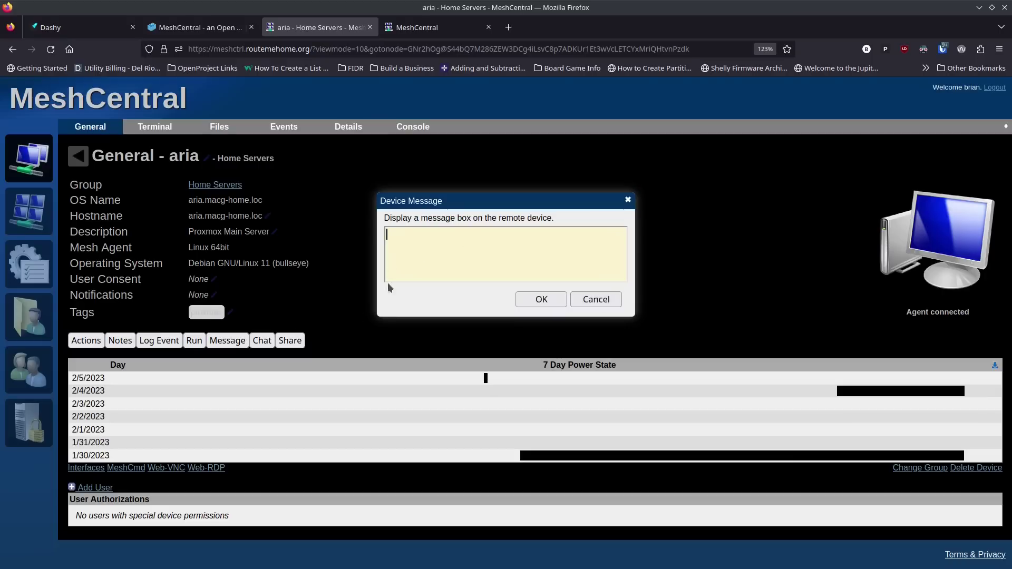
click(595, 302)
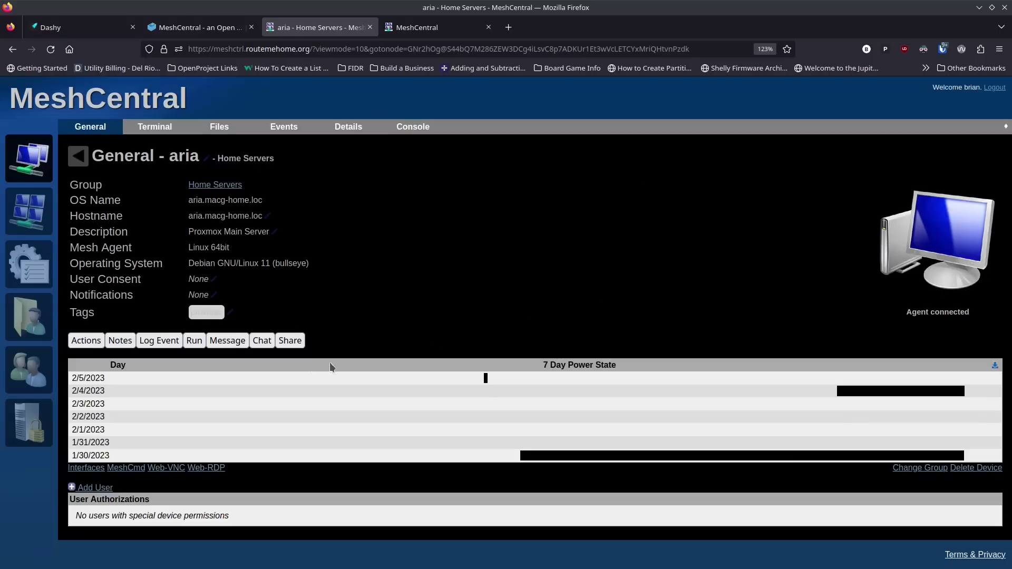
click(261, 343)
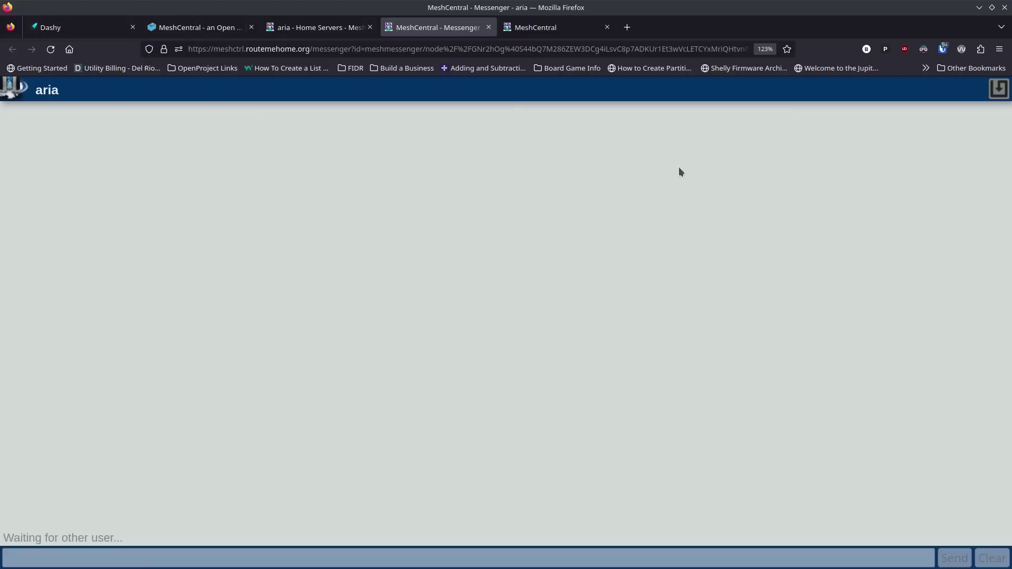
click(487, 27)
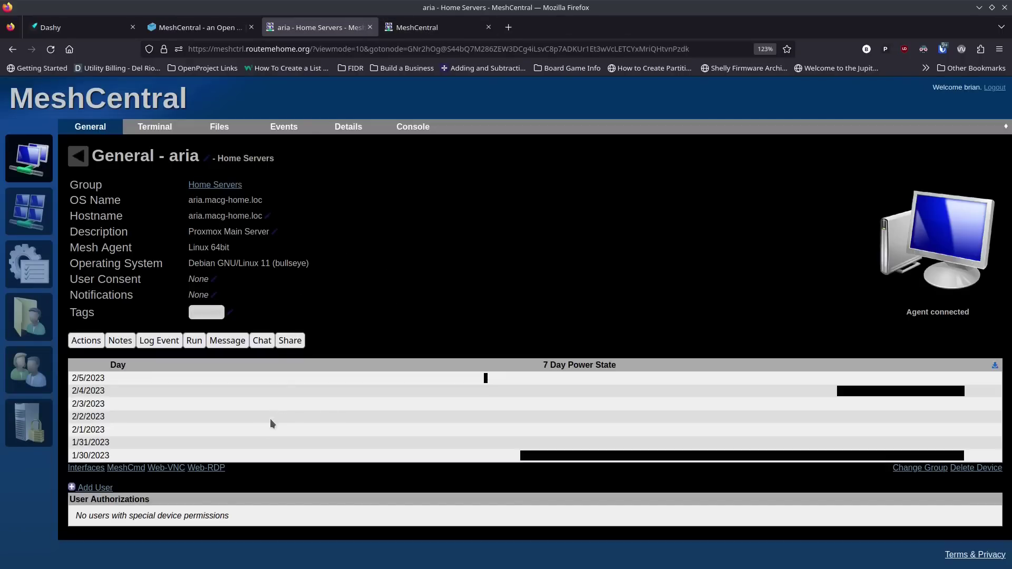
Step: View aria's network interfaces, then launch the Web-VNC viewer in a new tab
click(88, 474)
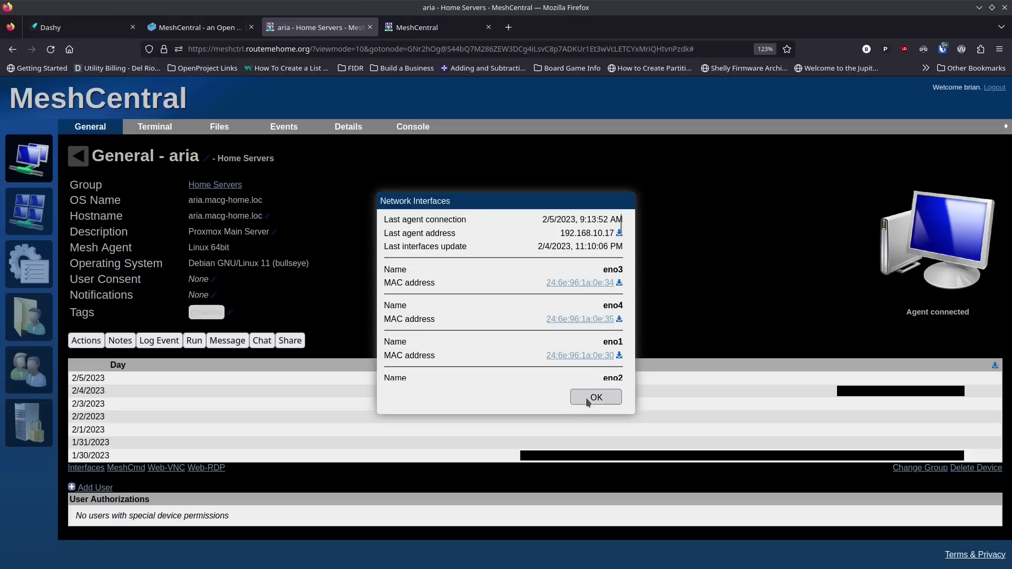
click(587, 400)
click(167, 468)
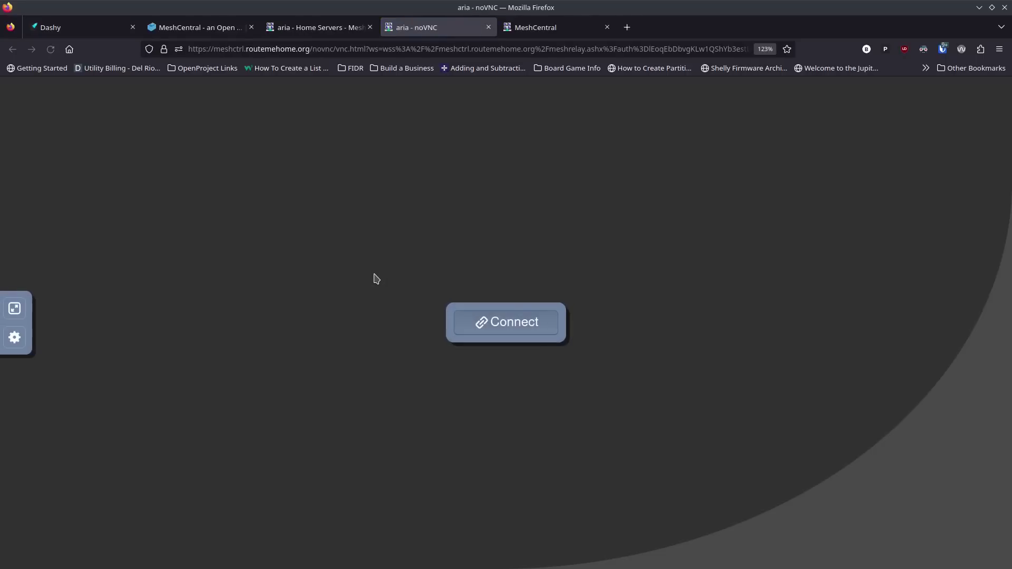
Step: Try connecting noVNC to aria, then close the failed VNC tab with Ctrl+W
click(508, 333)
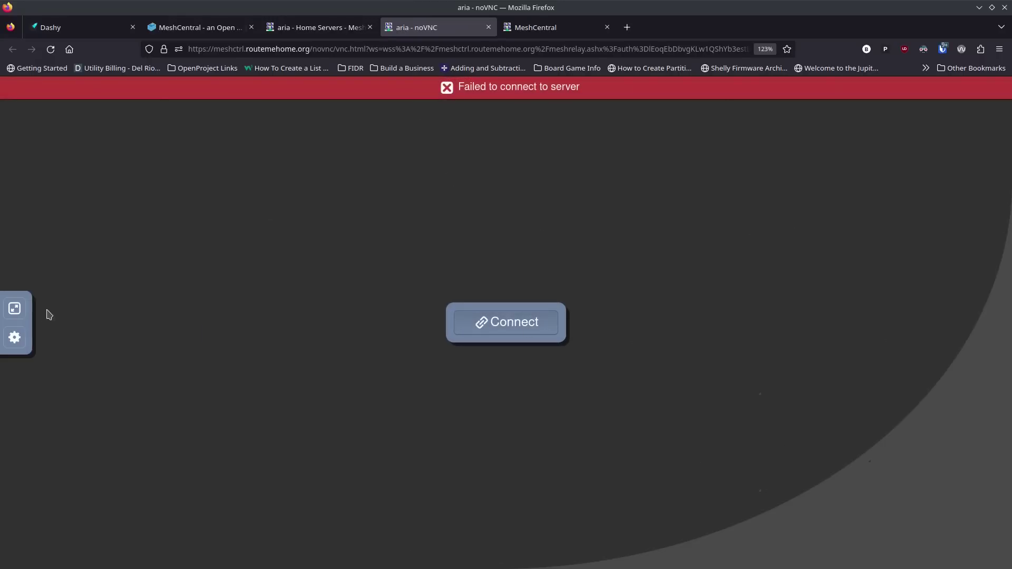
key(ctrl+w)
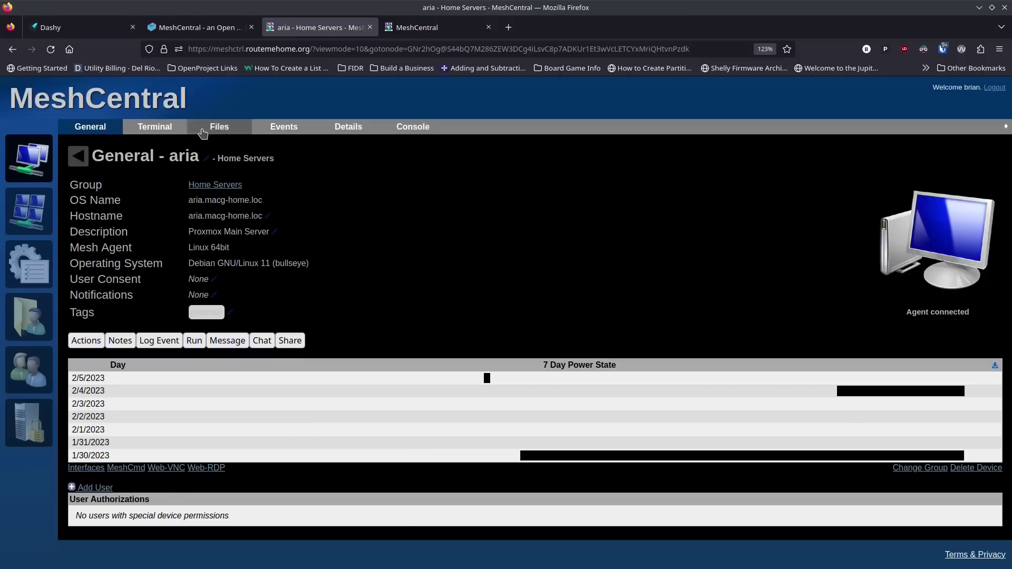
Step: Browse aria's Terminal, Files, Events and General tabs, then go to My Devices
click(165, 128)
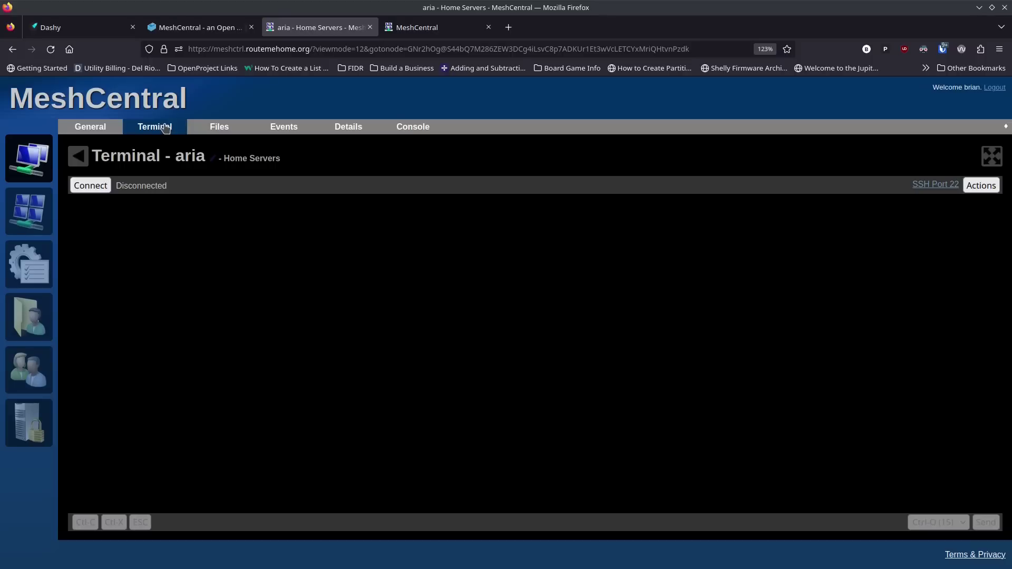
click(224, 127)
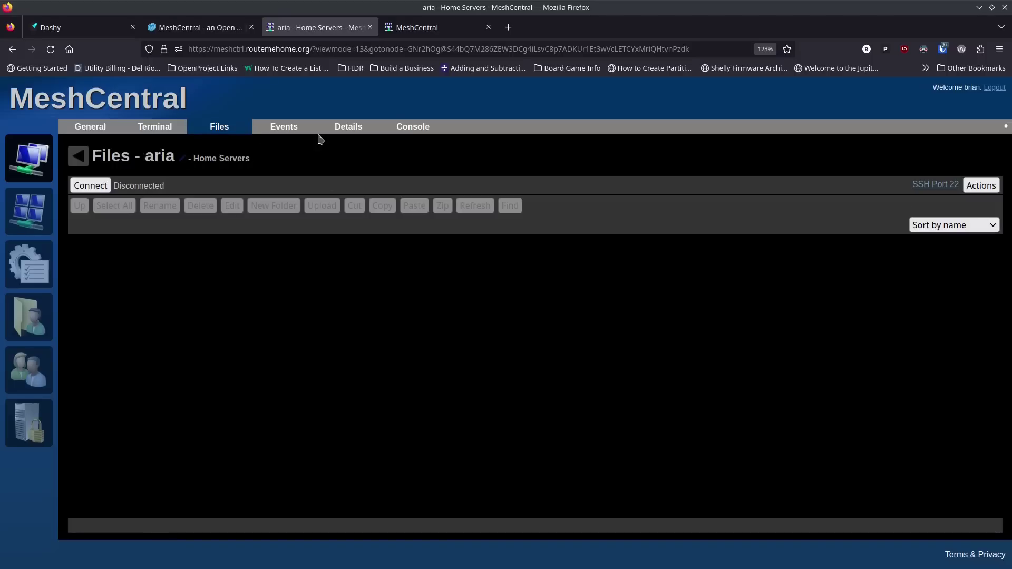
click(285, 128)
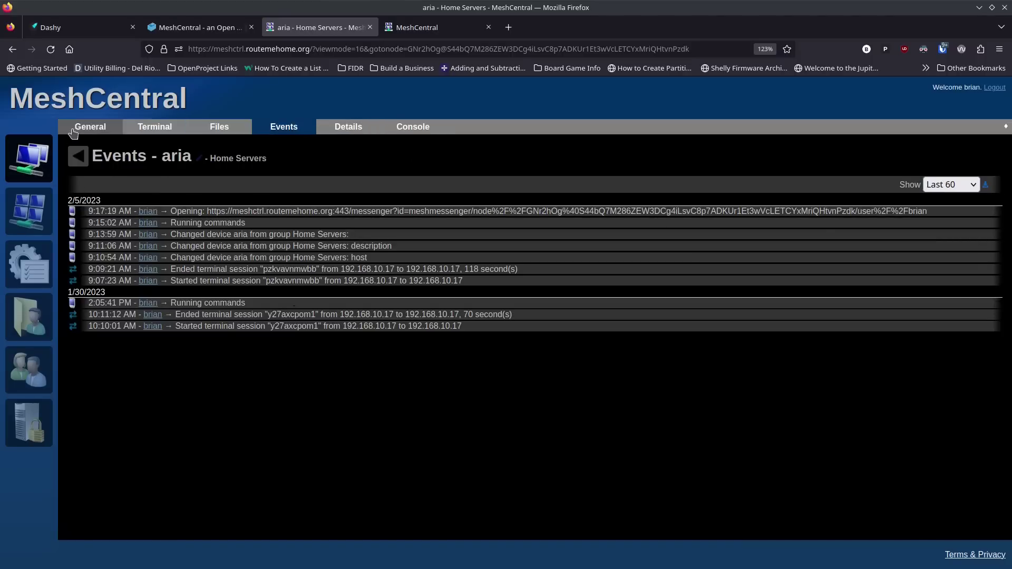
click(67, 131)
click(29, 168)
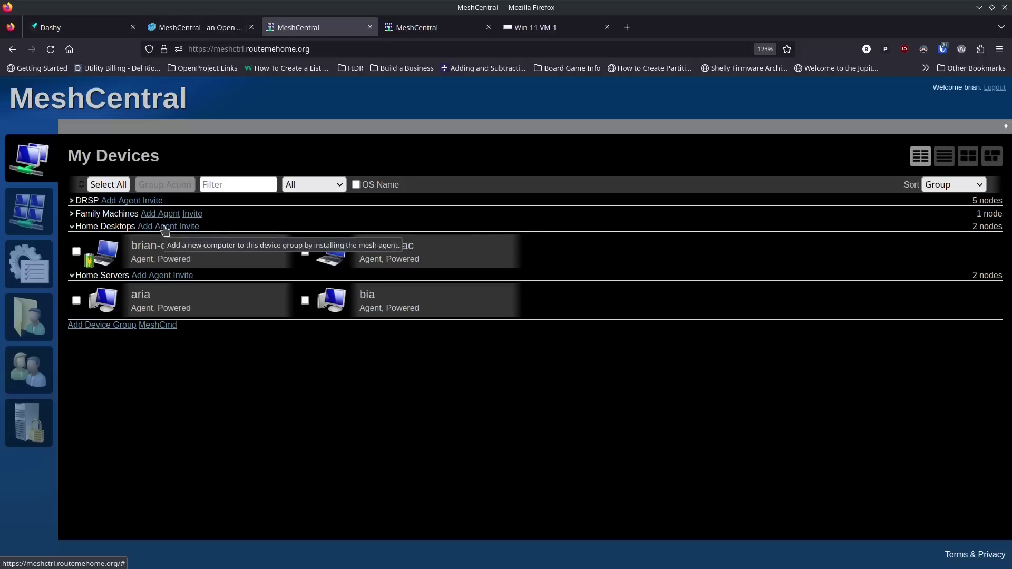
Step: Review the Windows OS and Installation Type choices in Home Desktops' Add Agent window, then start its invite
click(161, 227)
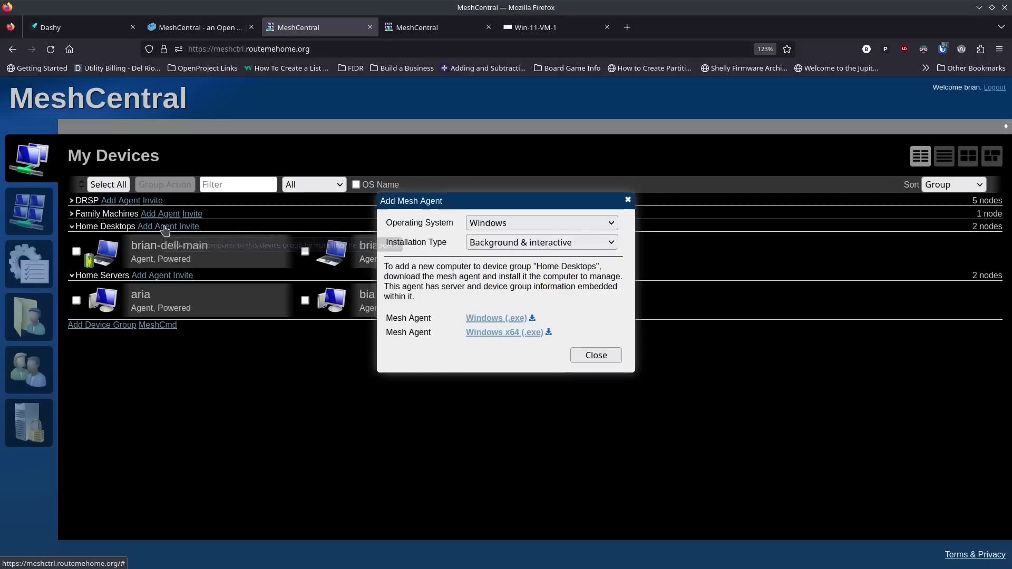
click(537, 226)
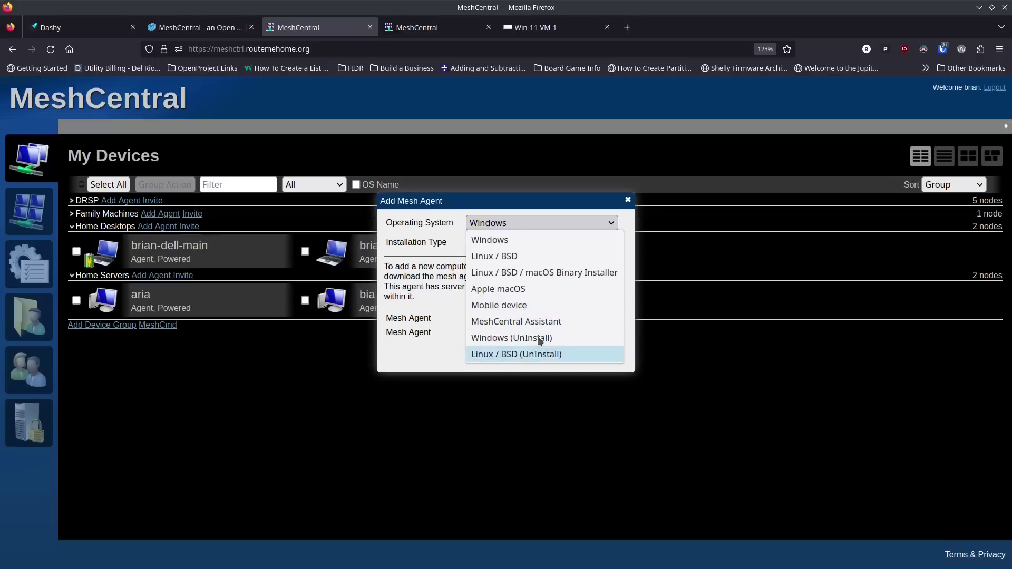
click(532, 240)
click(535, 242)
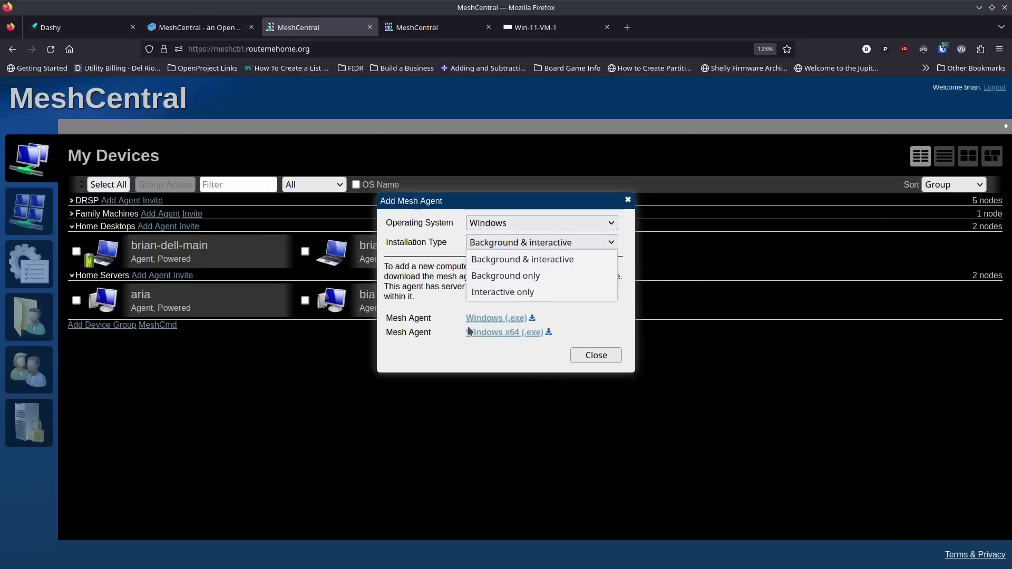
click(499, 344)
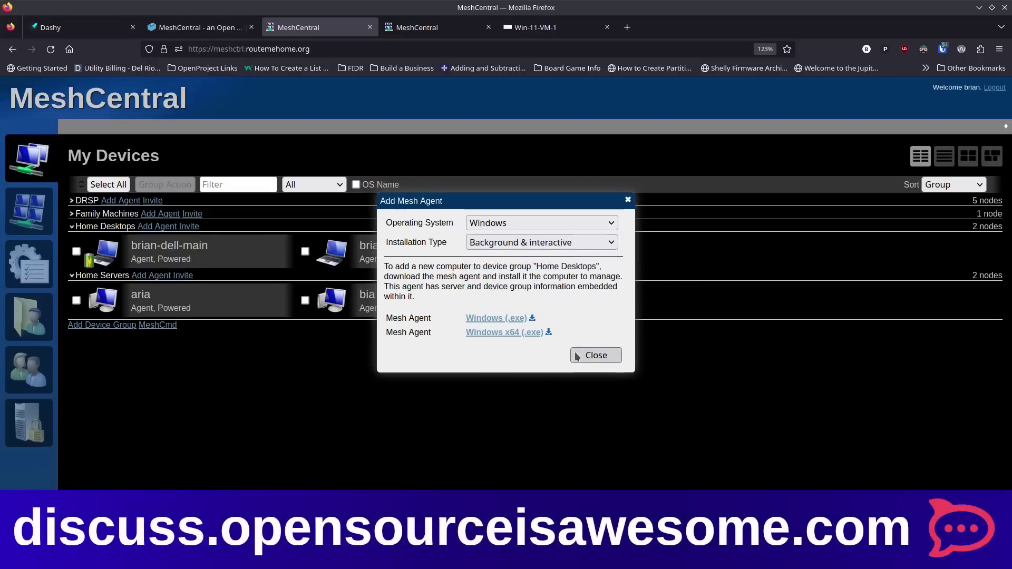
click(595, 355)
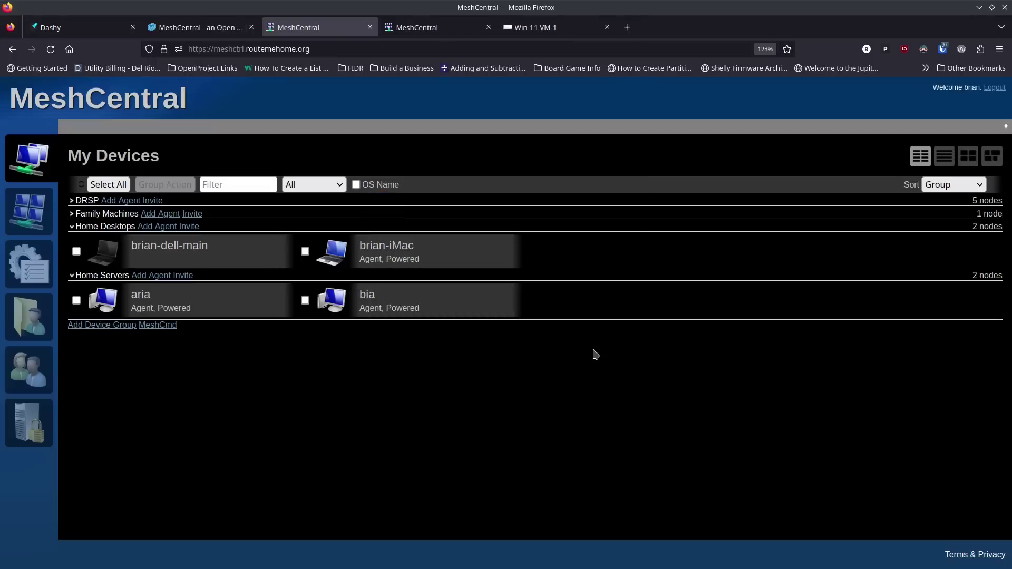
click(189, 227)
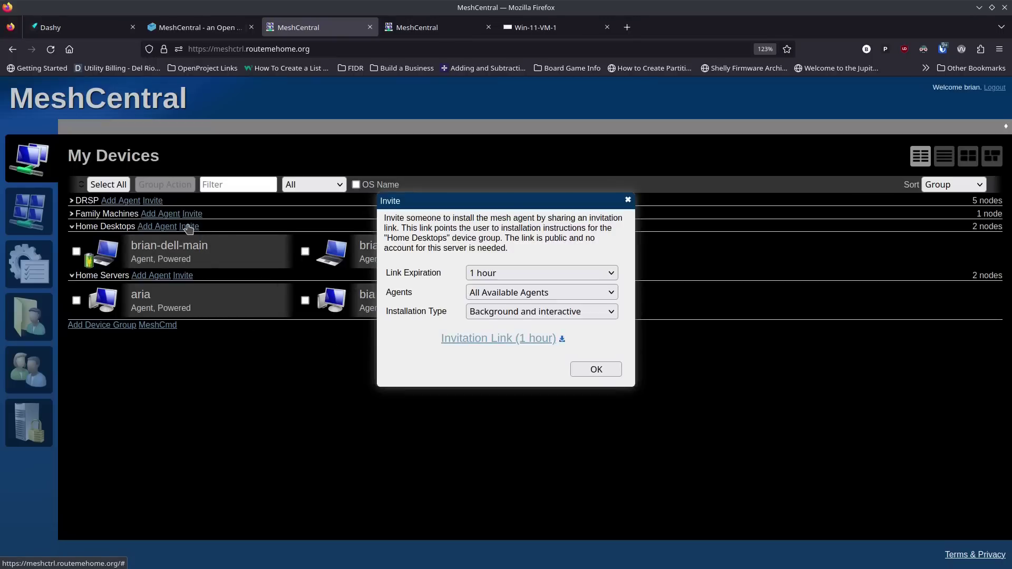
Step: Set the Home Desktops invite to 1-hour expiration, Windows MeshAgent, Interactive only, and confirm
click(515, 273)
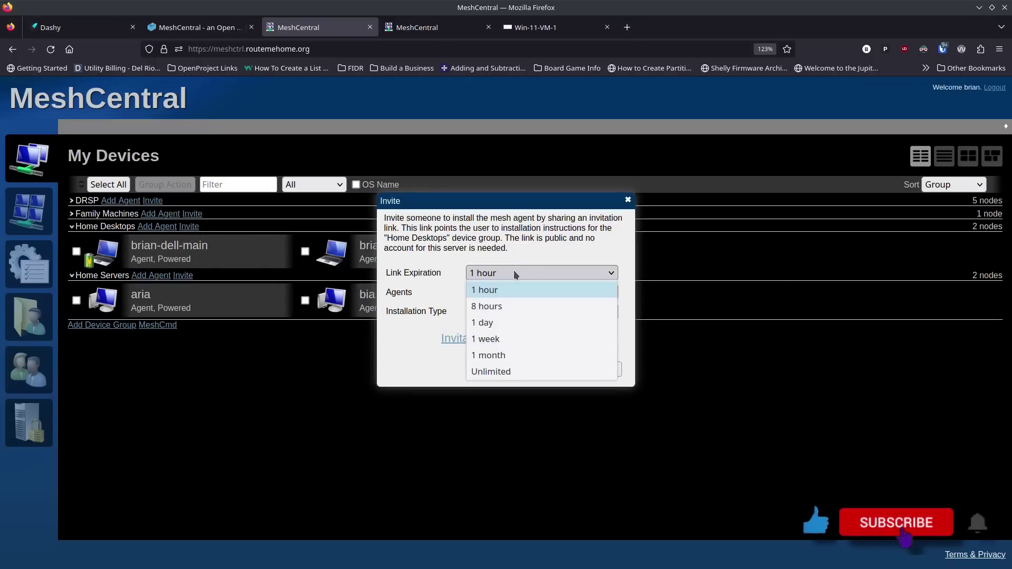
click(513, 270)
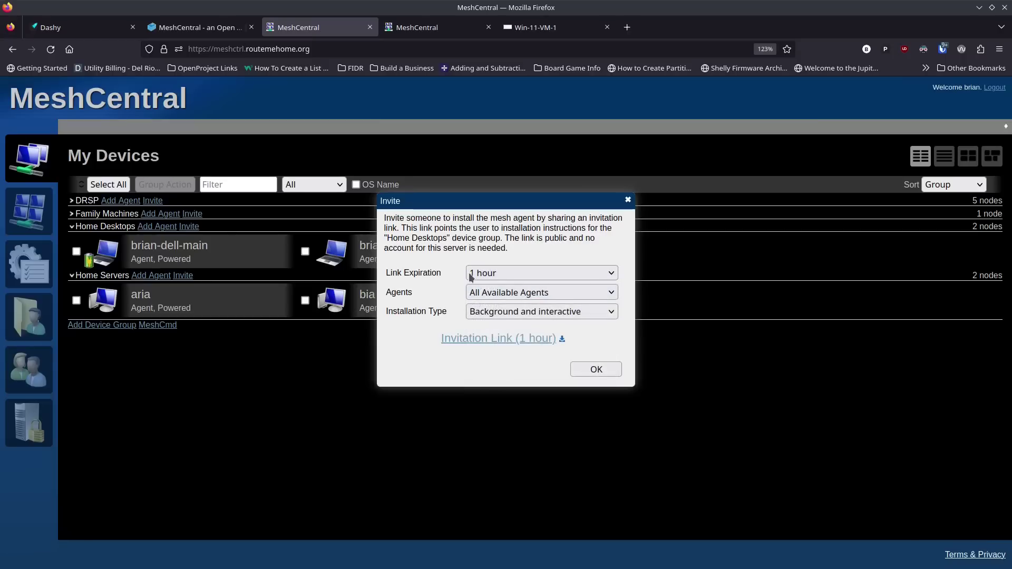
click(559, 296)
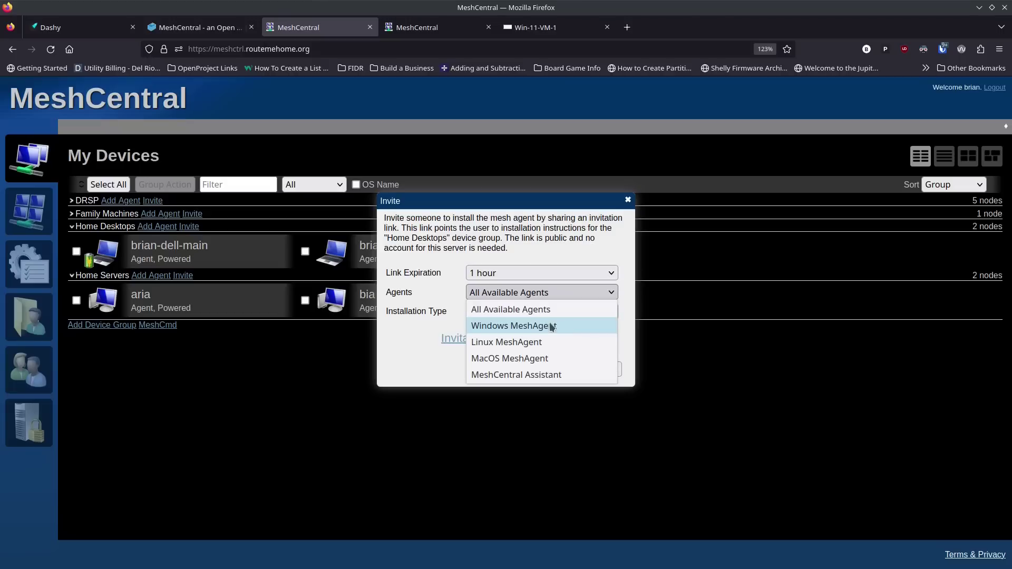
click(534, 326)
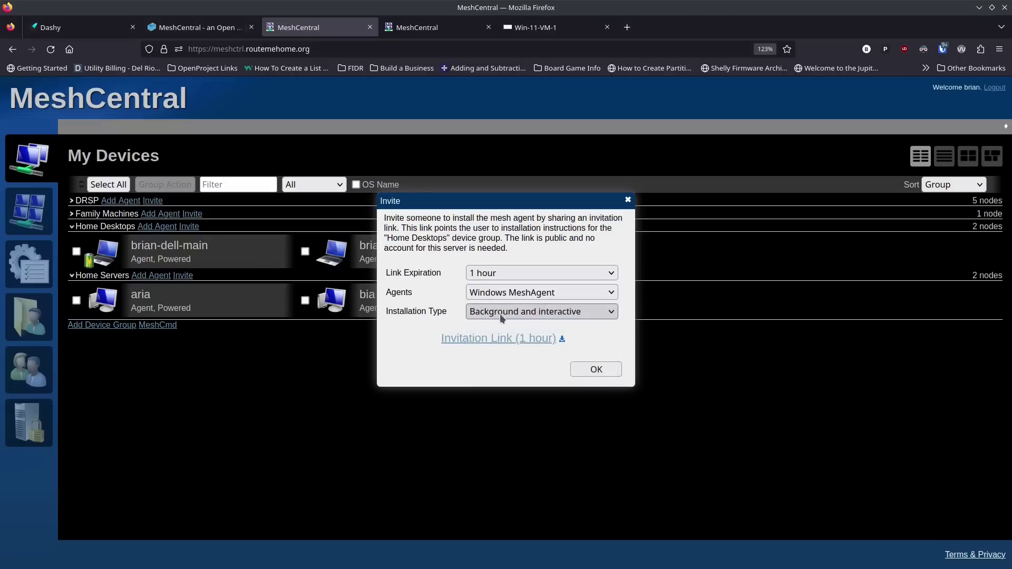
click(503, 312)
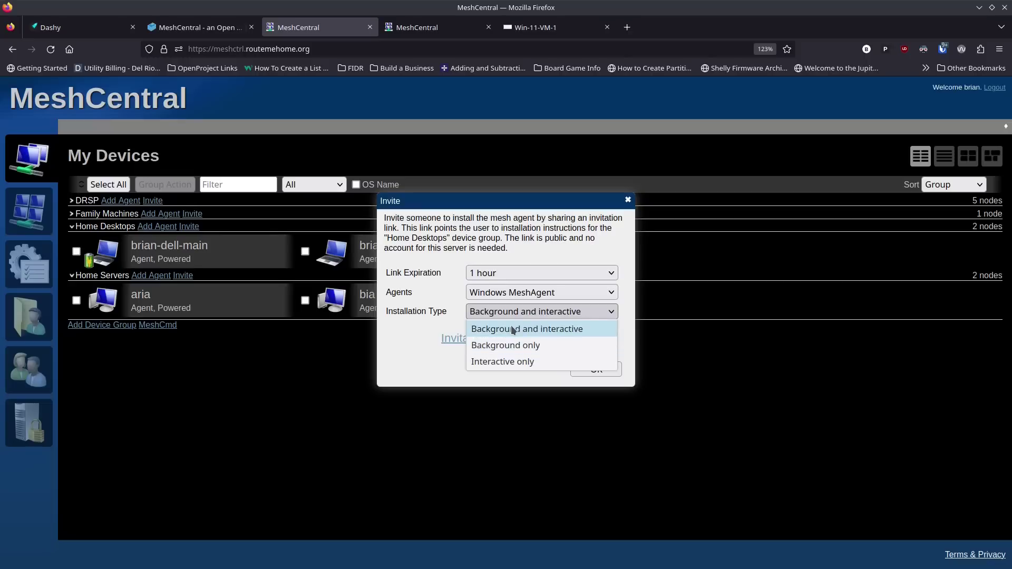
click(507, 362)
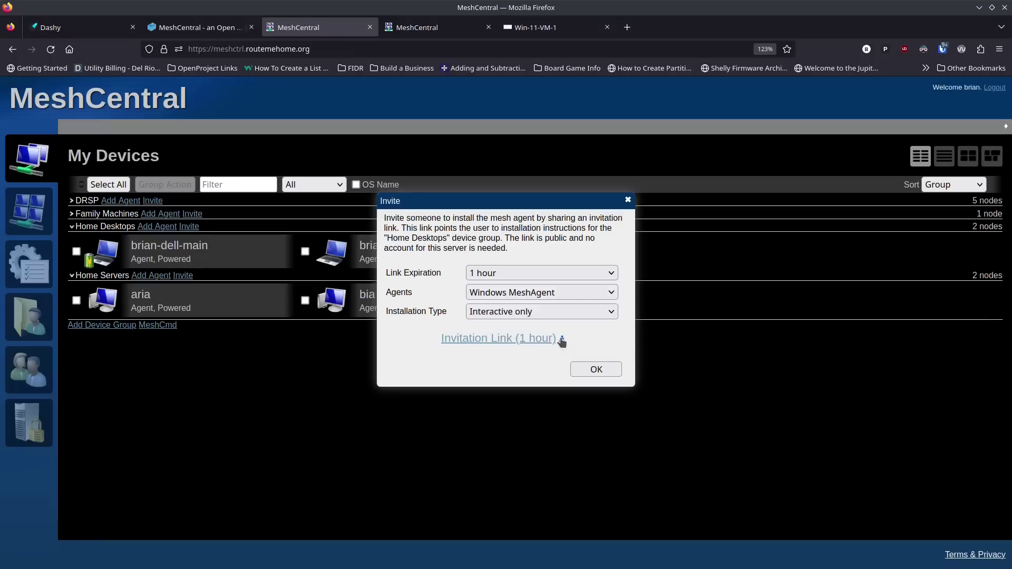
click(596, 369)
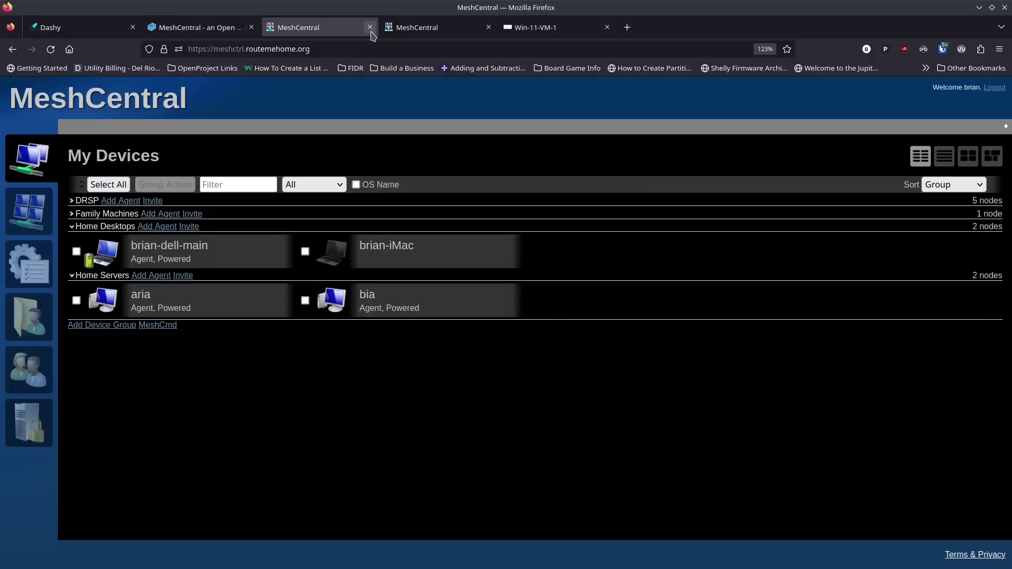
Step: Address the email to the autocompleted recipient, subject 'Mesh central invite for help', and send it
drag(331, 105, 342, 106)
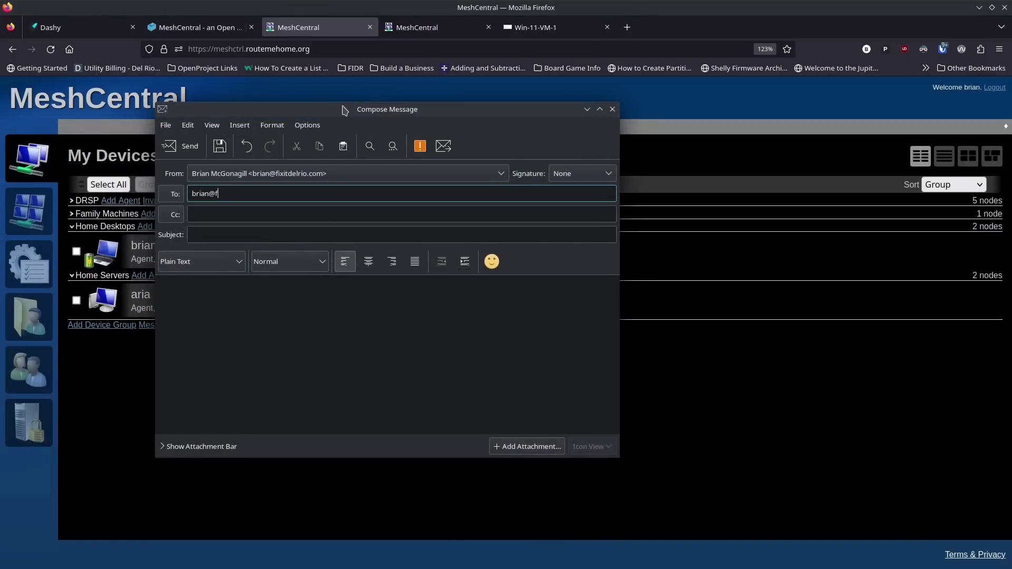
text(om)
key(Tab)
key(Tab)
text(Mesh central invite for help)
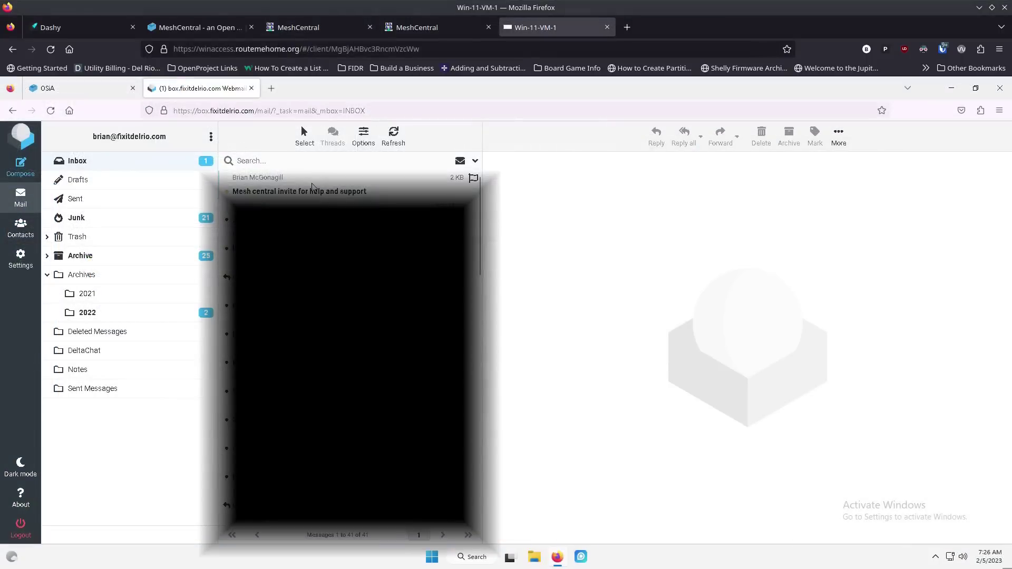
click(297, 191)
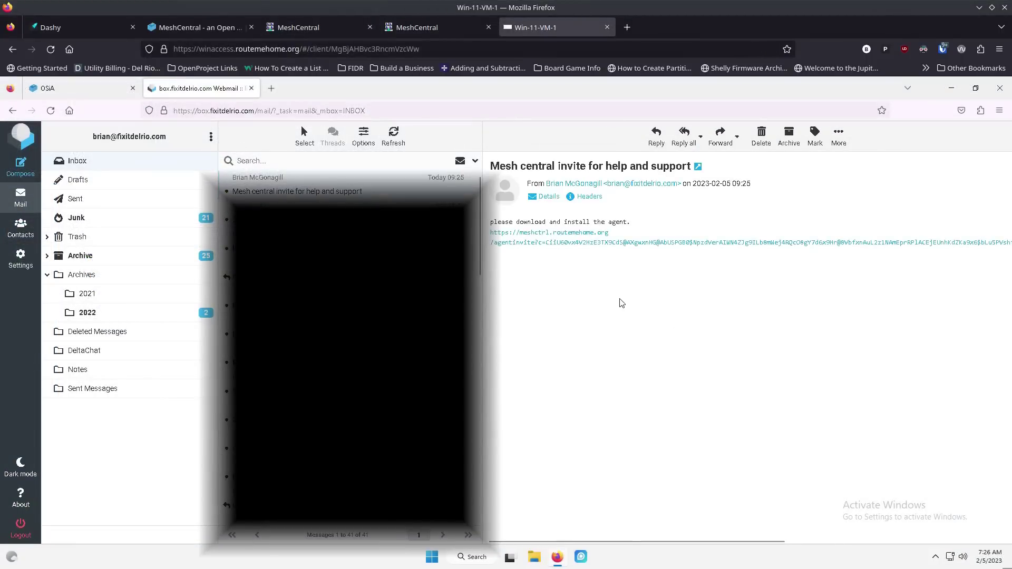
Step: Follow the emailed agentinvite link and download the Windows 64-bit agent meshagent64-HomeDesktops.exe
click(568, 246)
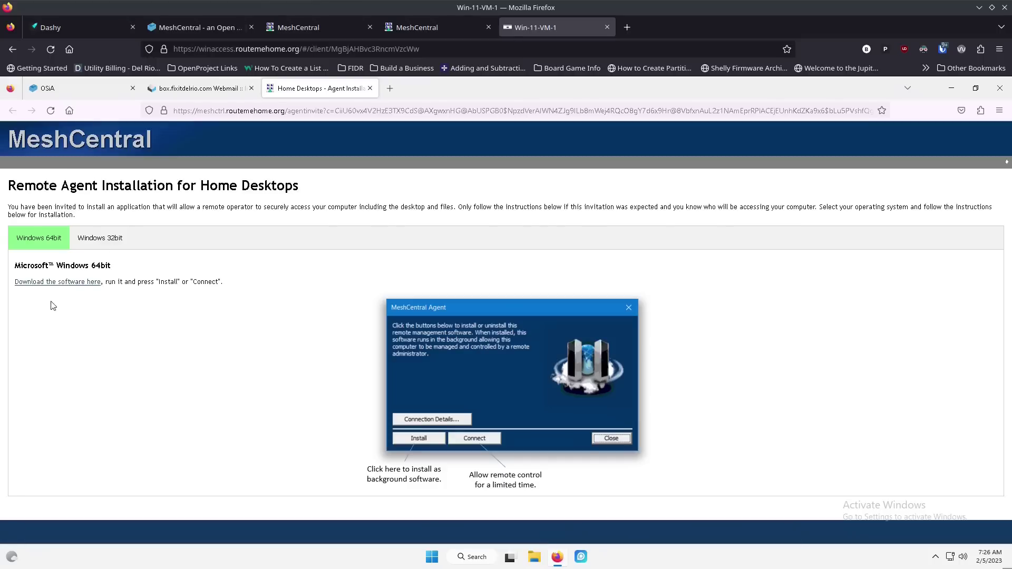
ctrl+scroll(52, 306, up, 5)
scroll(92, 310, down, 3)
scroll(90, 310, up, 1)
scroll(476, 411, down, 2)
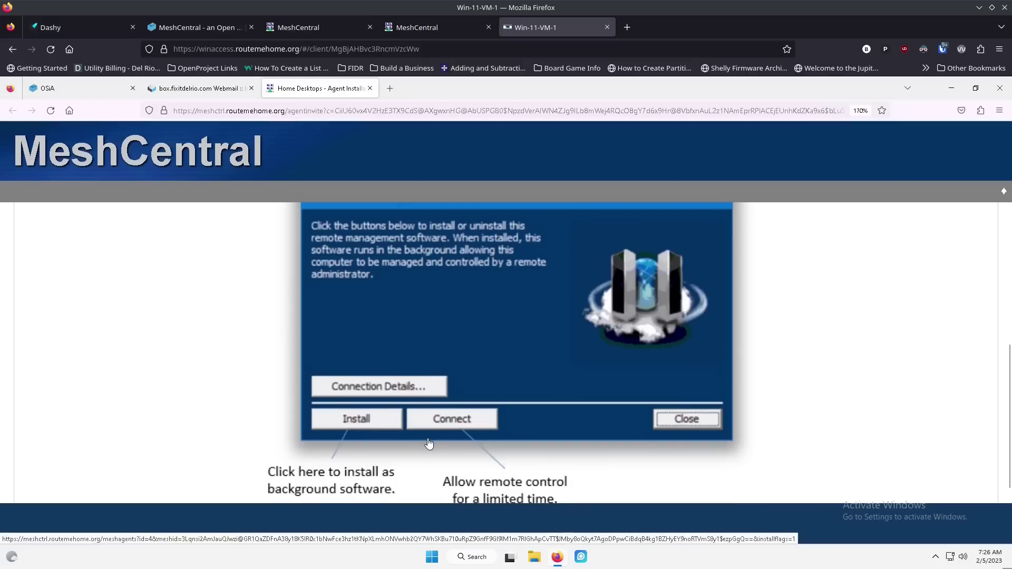
scroll(427, 443, down, 1)
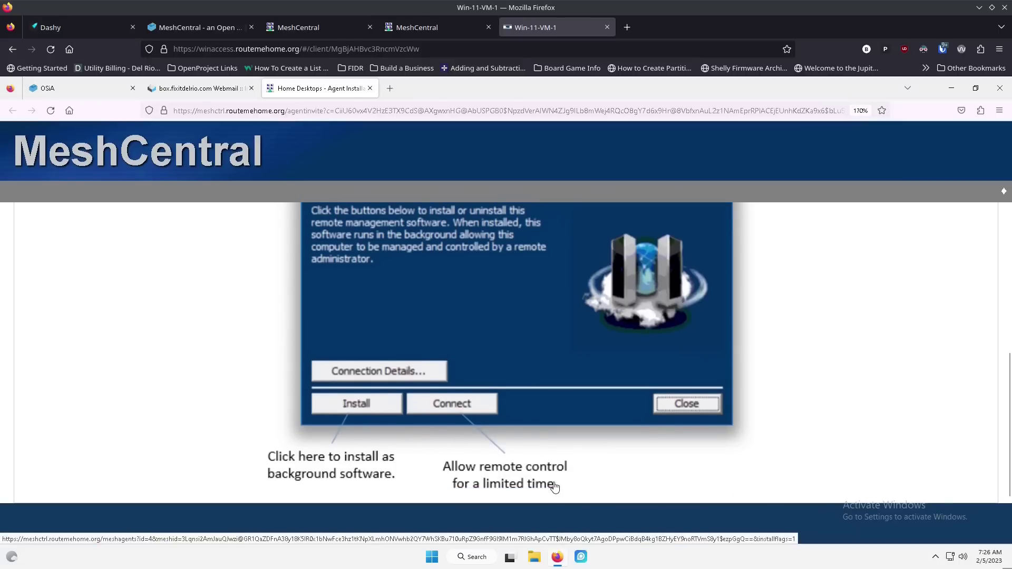
scroll(221, 405, up, 2)
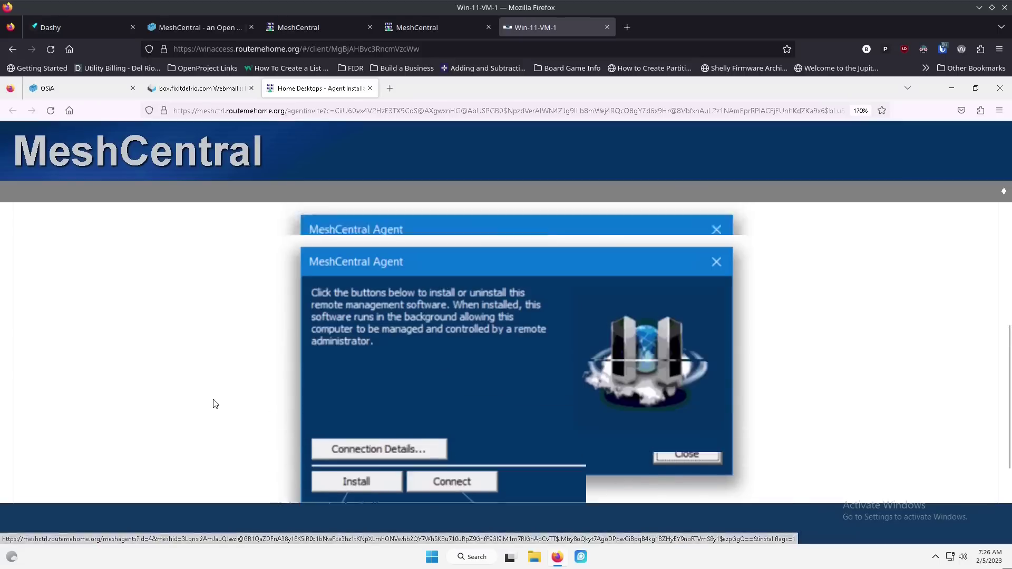
scroll(216, 401, up, 4)
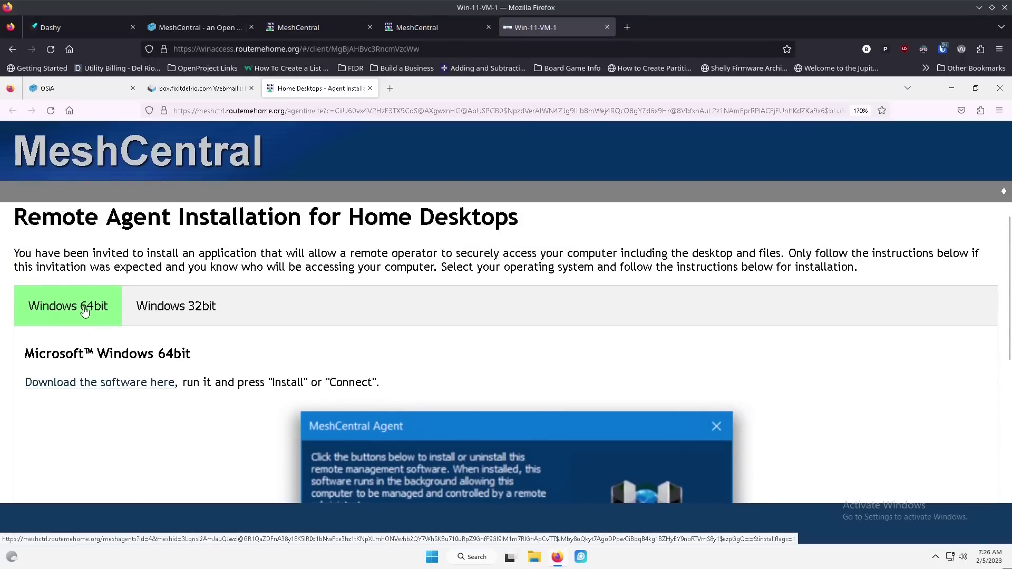
click(146, 383)
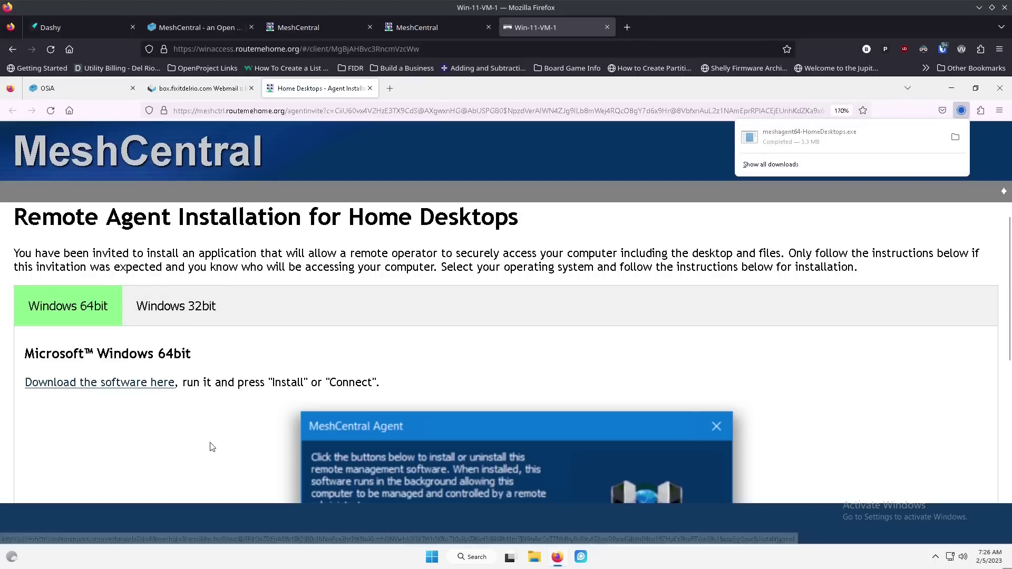
Step: Run meshagent64-HomeDesktops.exe past SmartScreen, connect it, and approve the UAC prompt
click(831, 139)
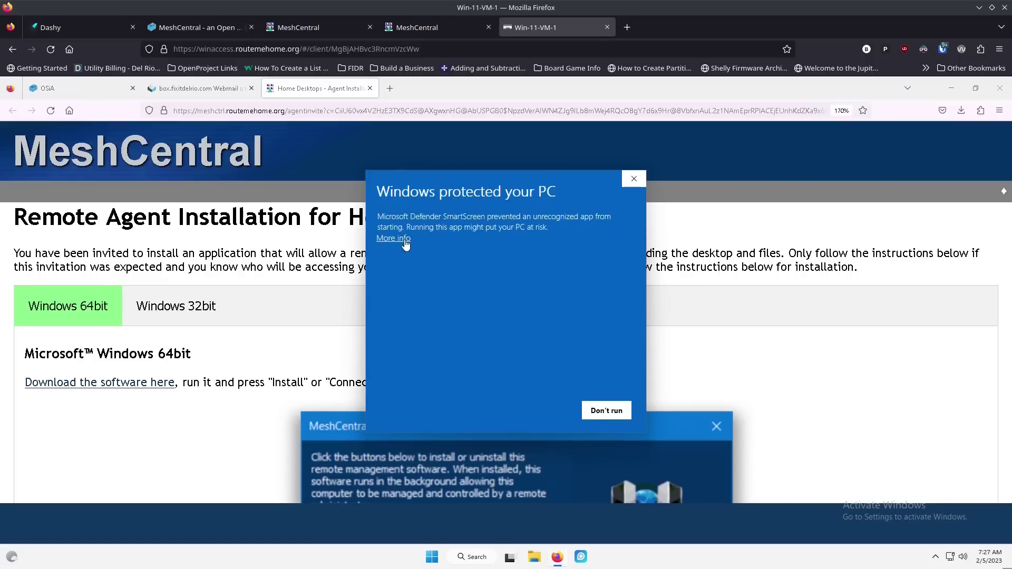
click(389, 238)
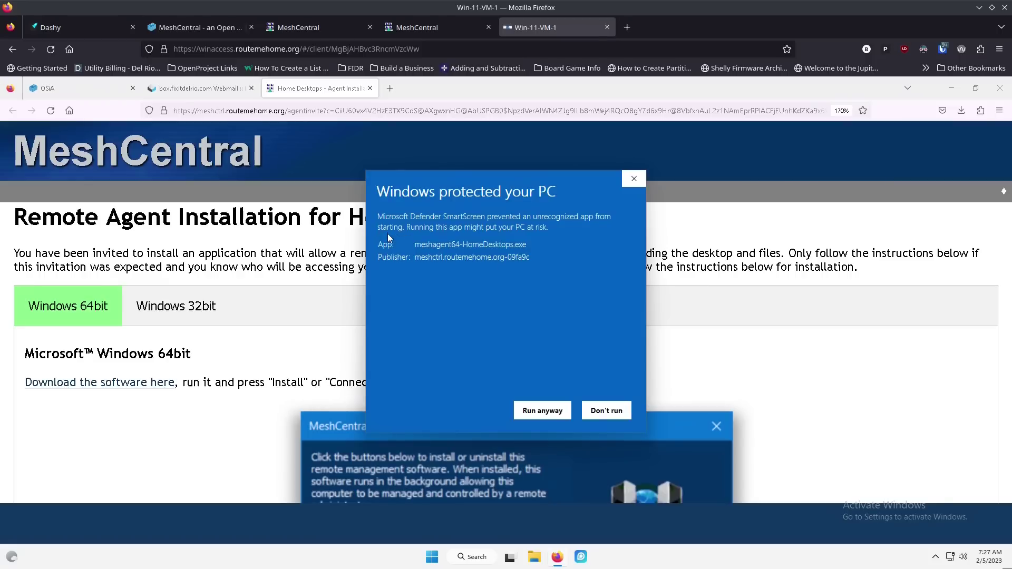
click(550, 409)
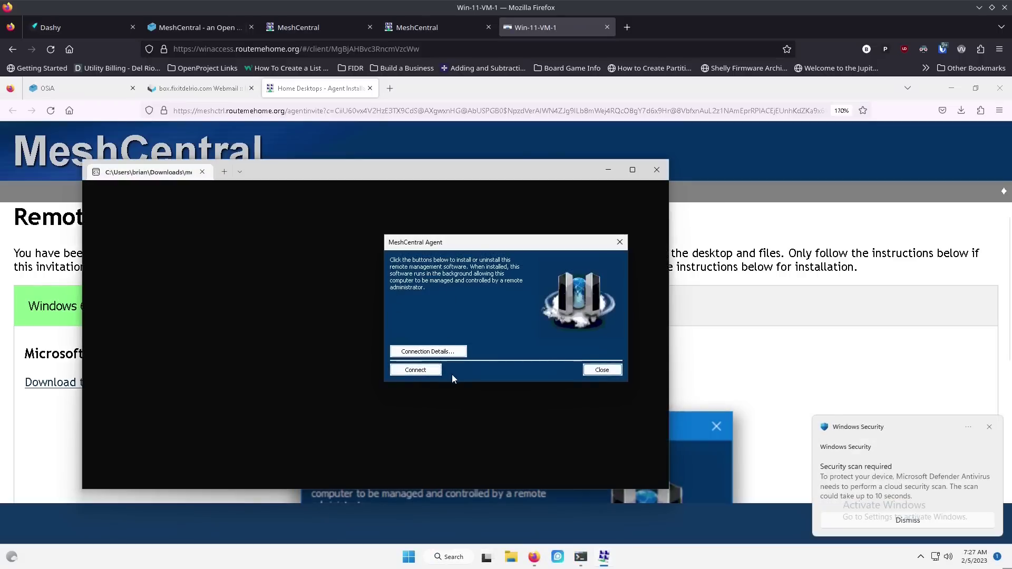
click(415, 370)
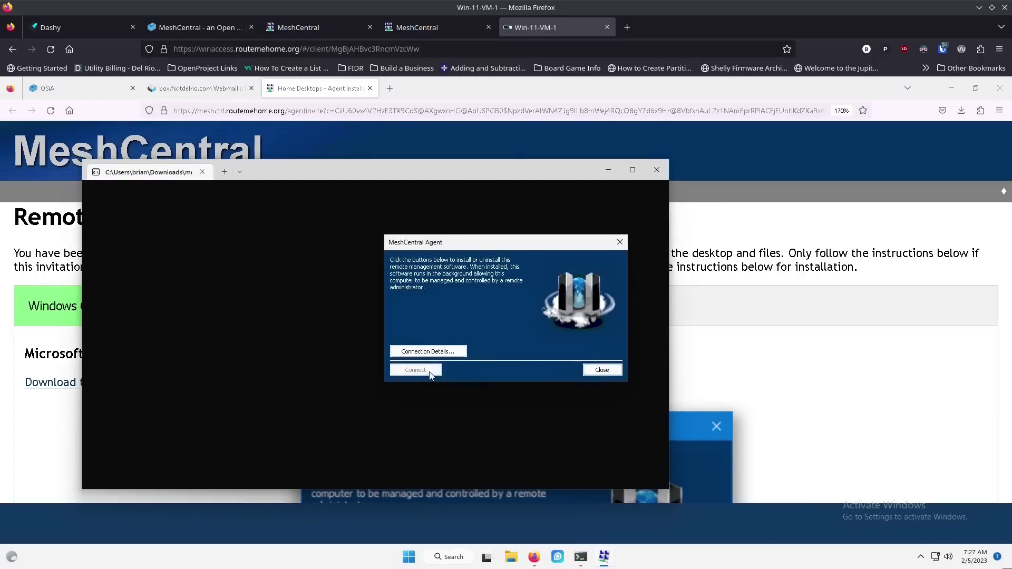
click(452, 408)
drag(496, 170, 445, 160)
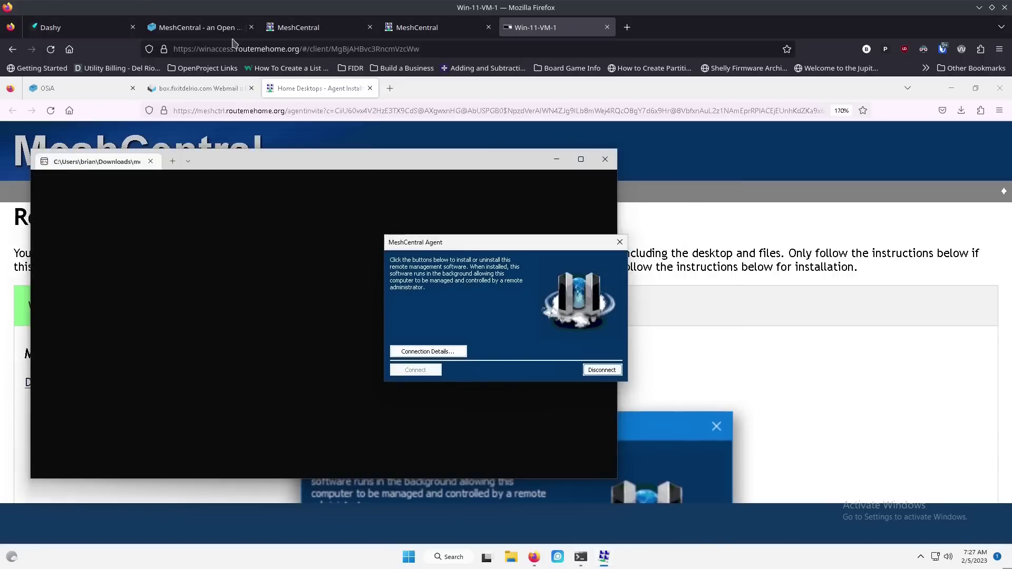
click(208, 31)
Step: Start a remote Desktop session to Win-ll-VM-1's active RDP-Tcp#0 session in full screen
click(316, 29)
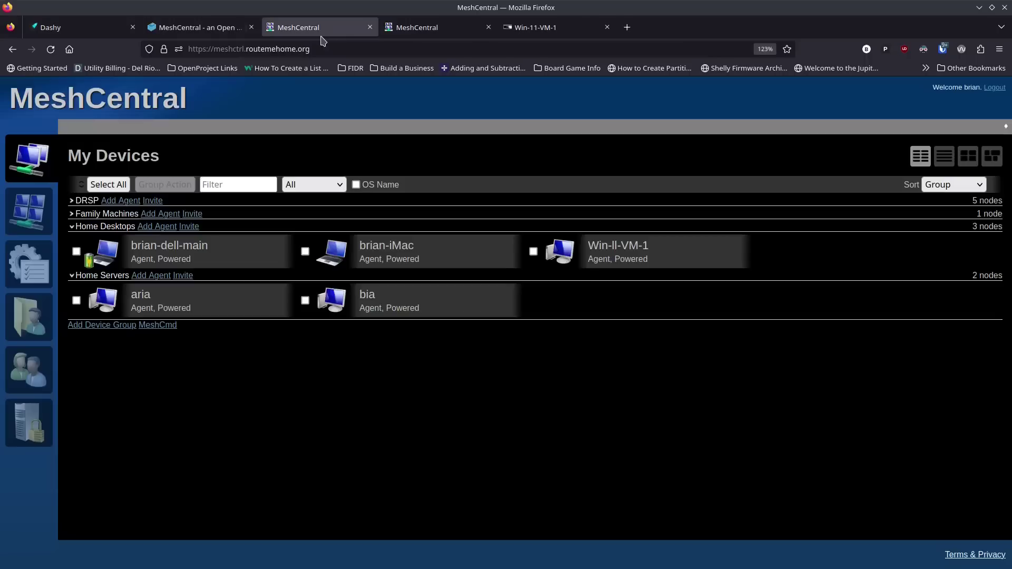
click(637, 259)
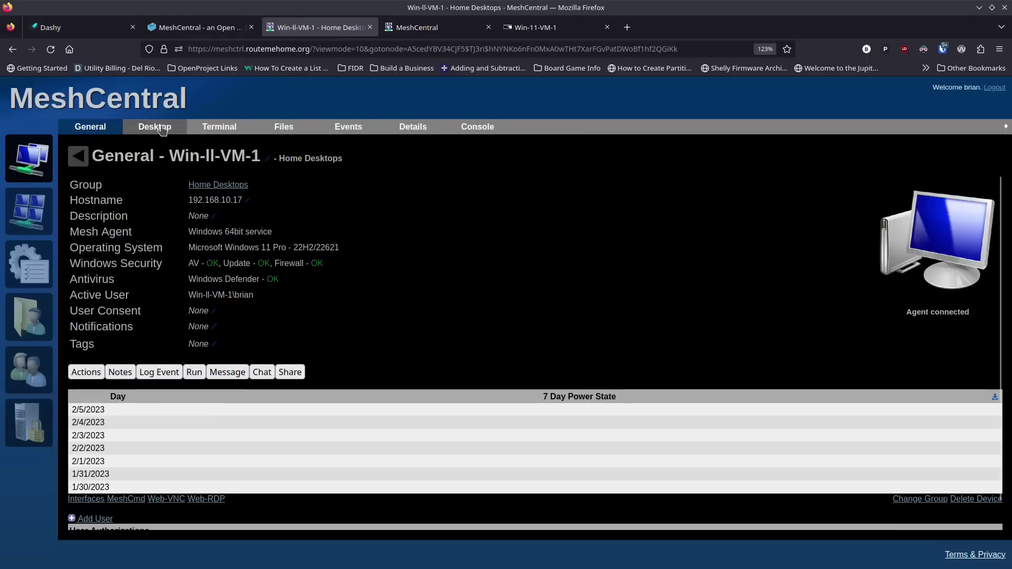
click(153, 128)
click(90, 187)
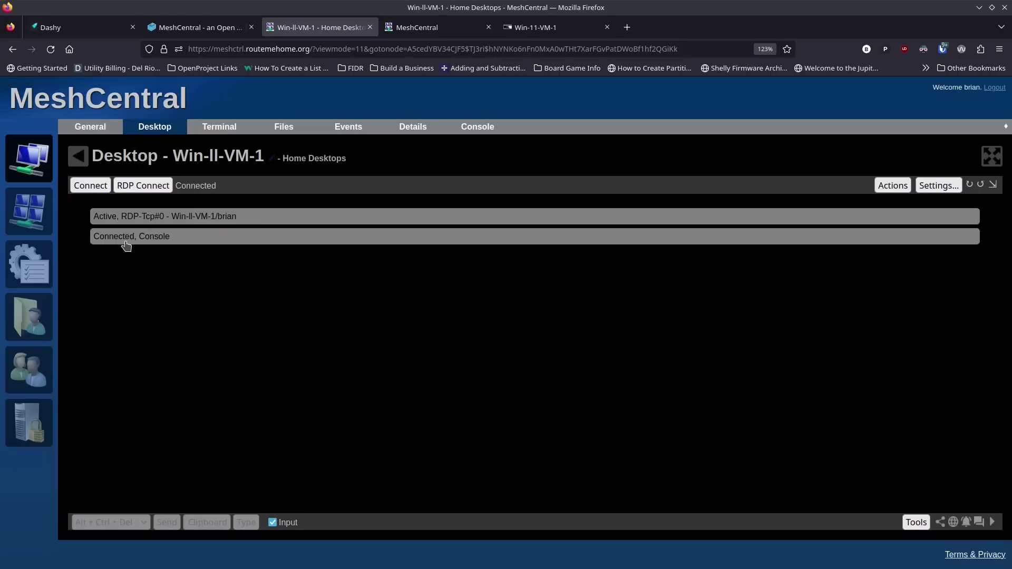
click(179, 218)
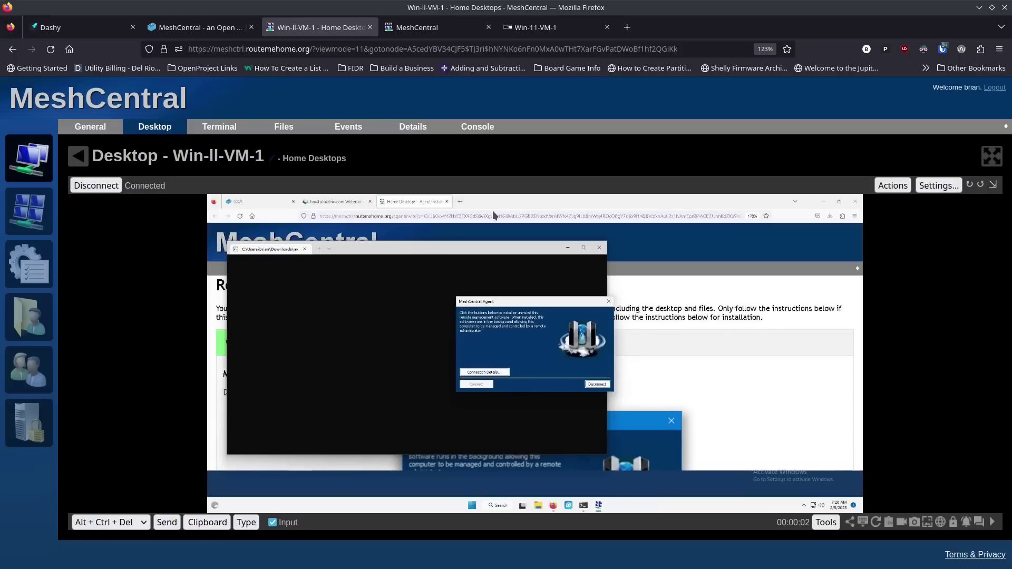
click(992, 156)
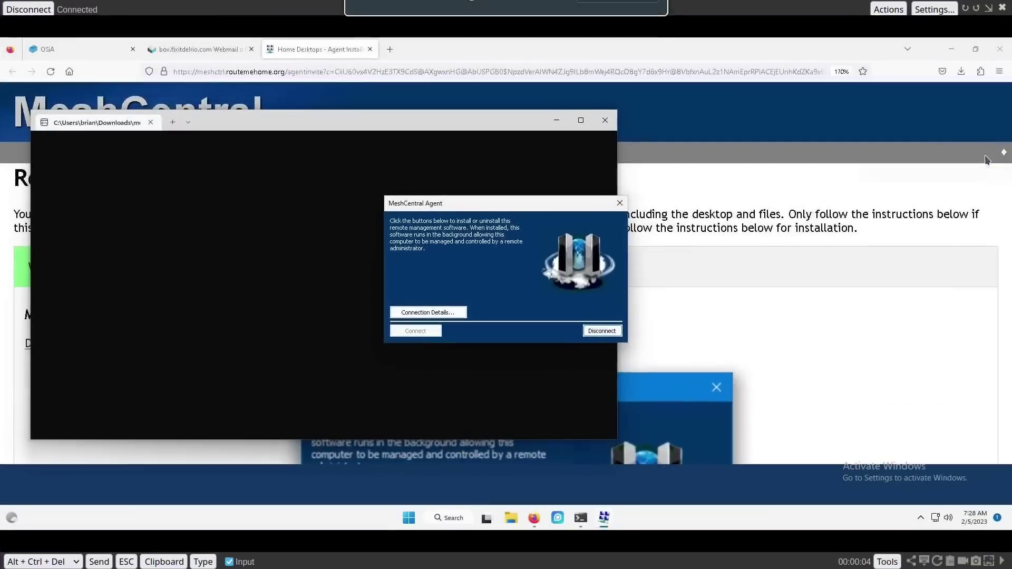
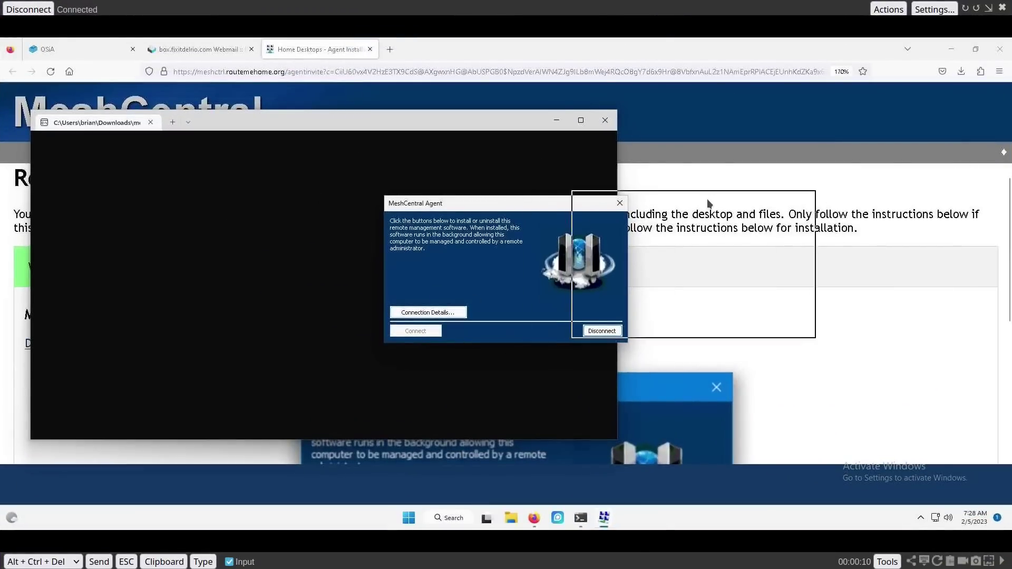
Step: Exit full screen and compare the Win-11-VM-1 and Win-ll-VM-1 remote views, repositioning the agent dialog
drag(523, 124, 458, 122)
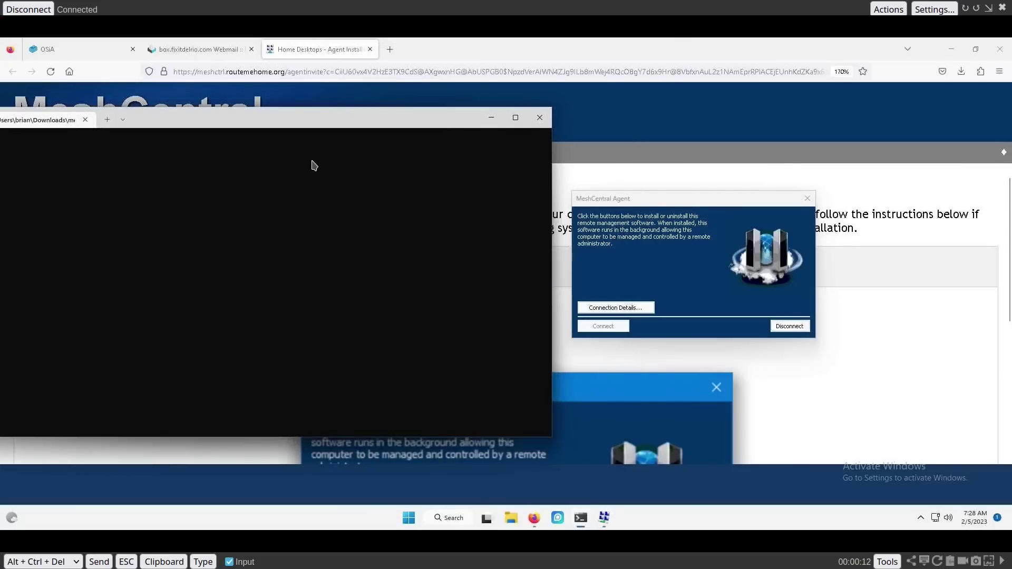
key(Escape)
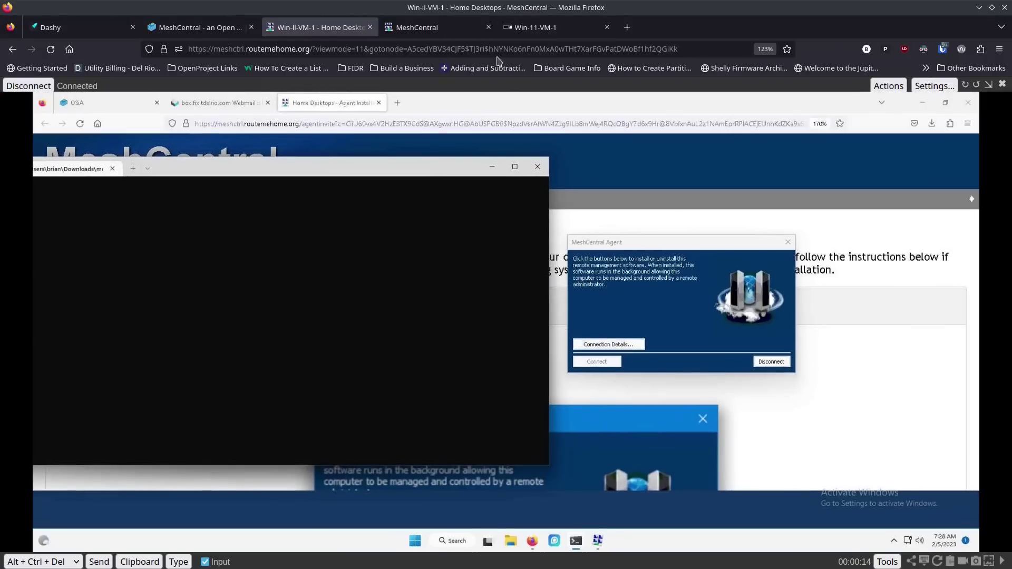
click(573, 32)
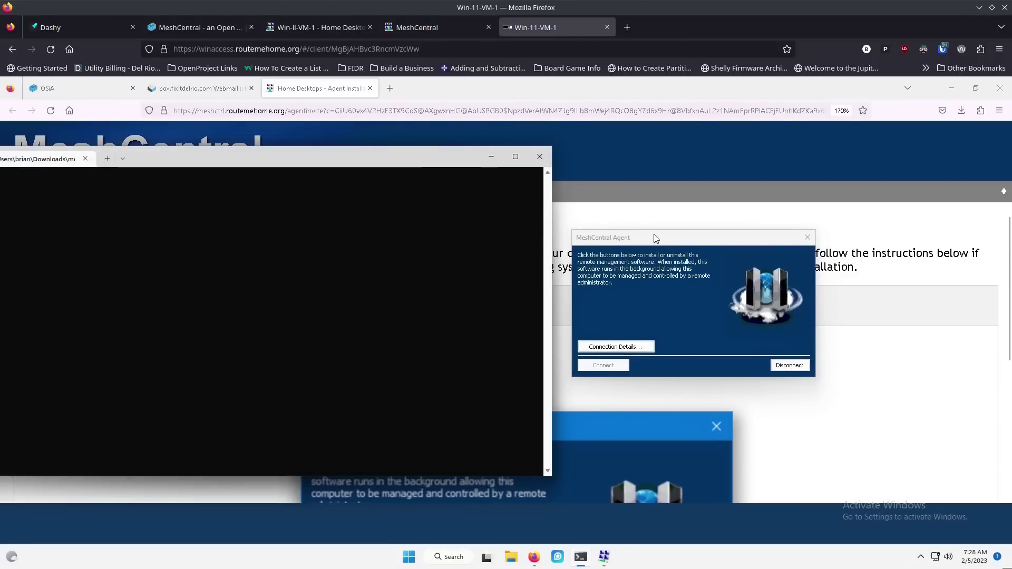
drag(666, 241, 137, 145)
click(289, 27)
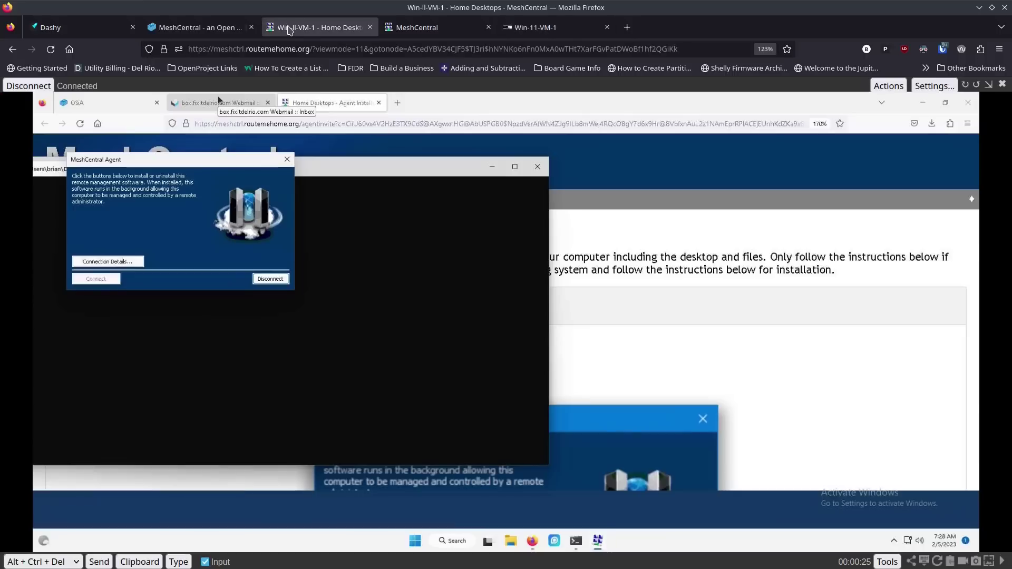
drag(225, 166, 770, 228)
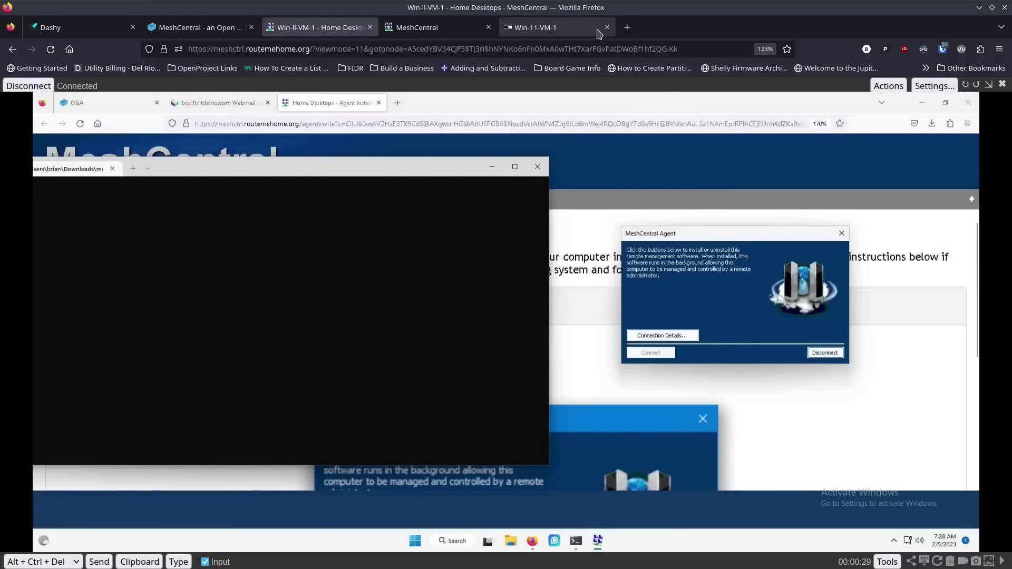
Step: Disconnect the temporary MeshCentral agent on Win-ll-VM-1 and return to the MeshCentral device list
click(580, 32)
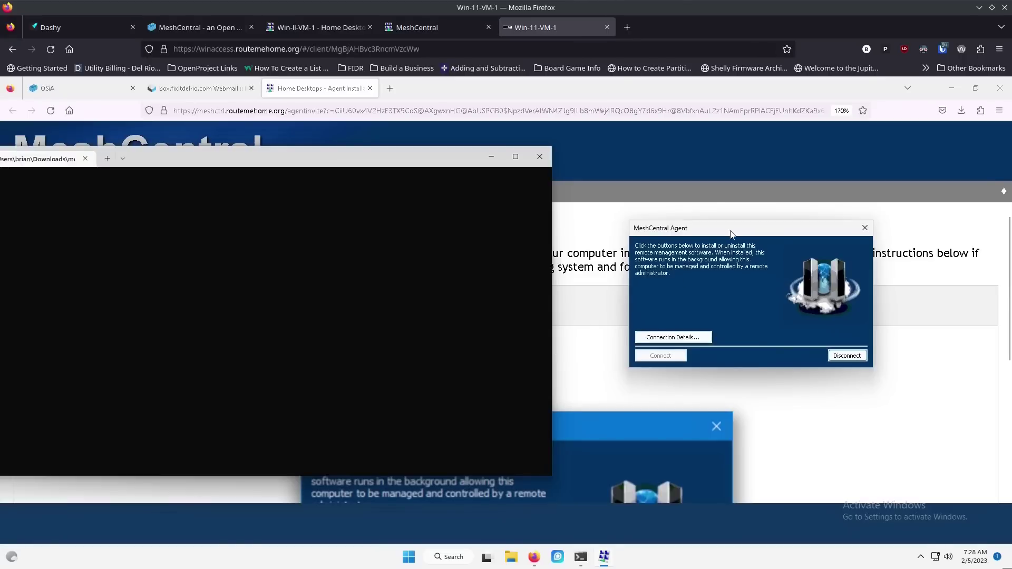
drag(729, 233, 606, 246)
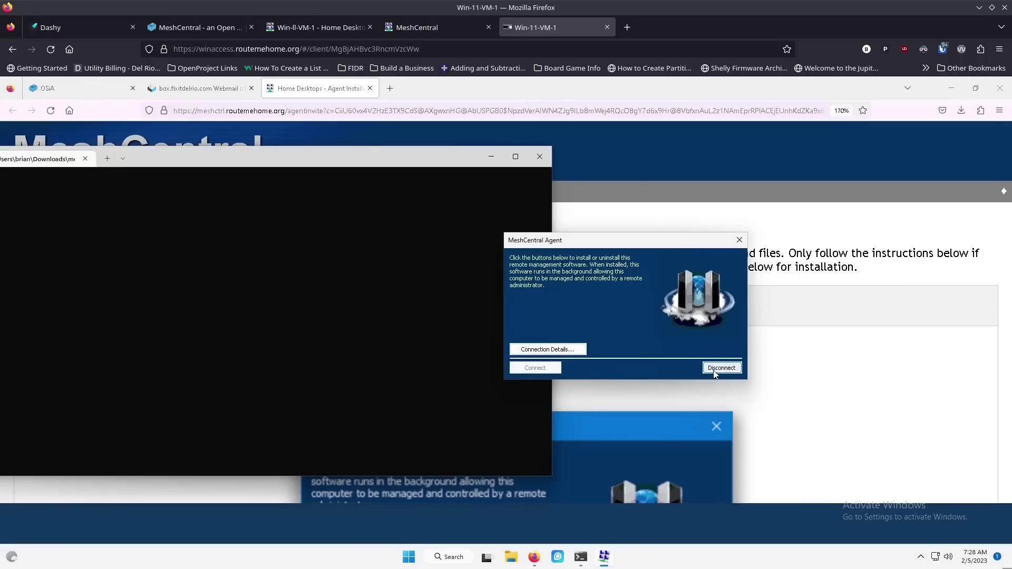
click(312, 31)
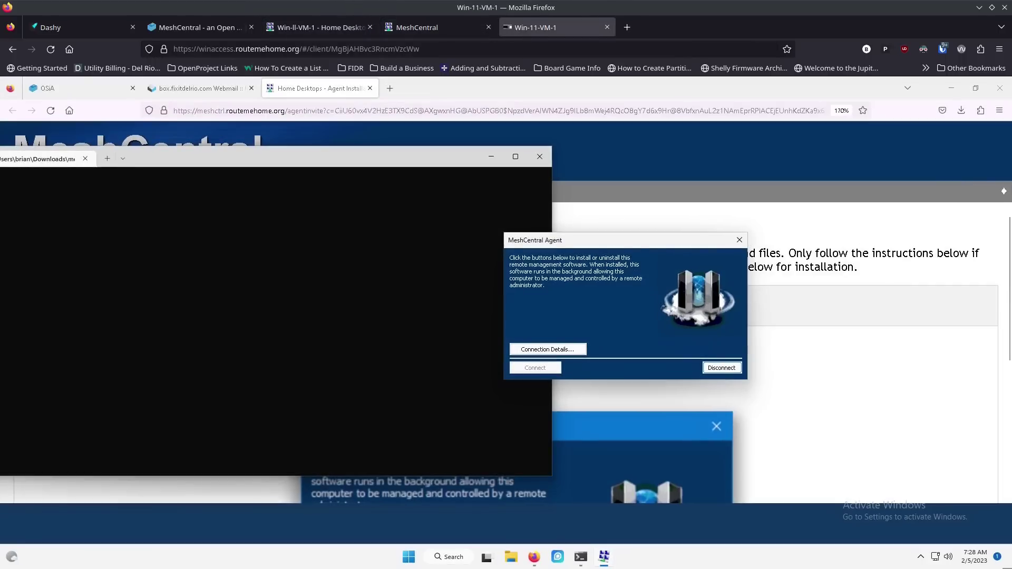
click(722, 368)
click(334, 29)
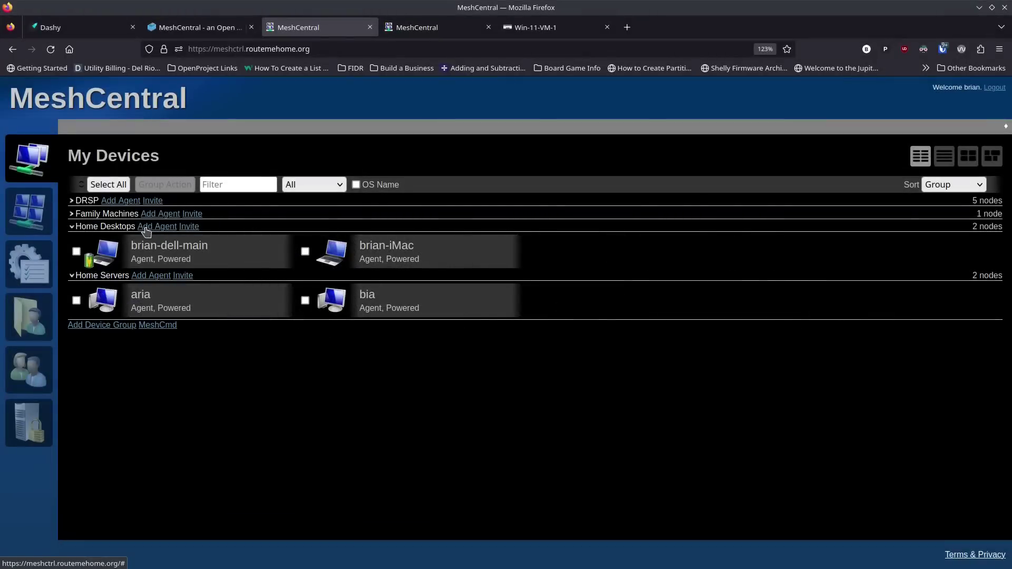
Step: Get the Home Desktops agent installer, then end the current Win-ll-VM-1 remote desktop session
click(146, 228)
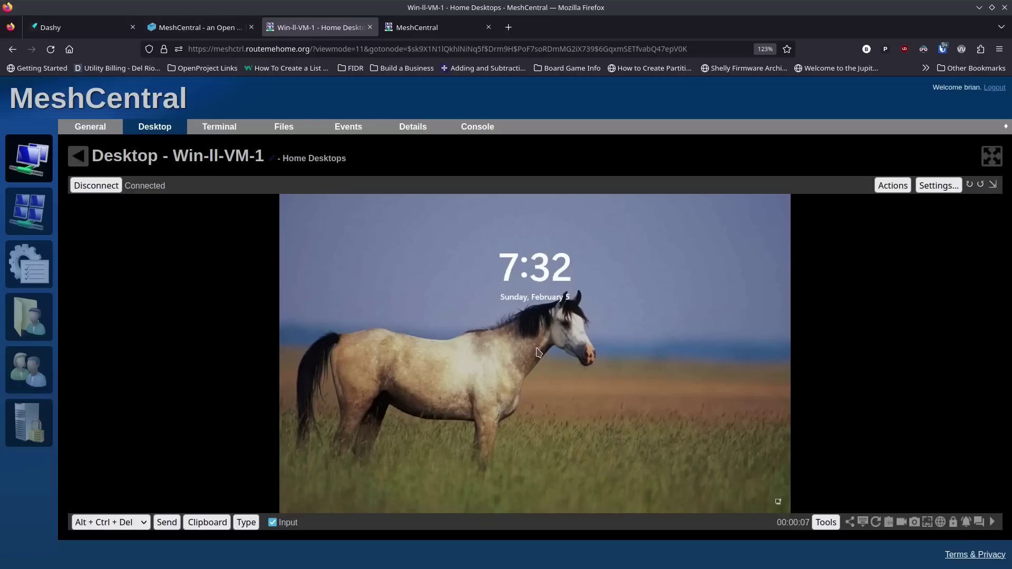
click(96, 186)
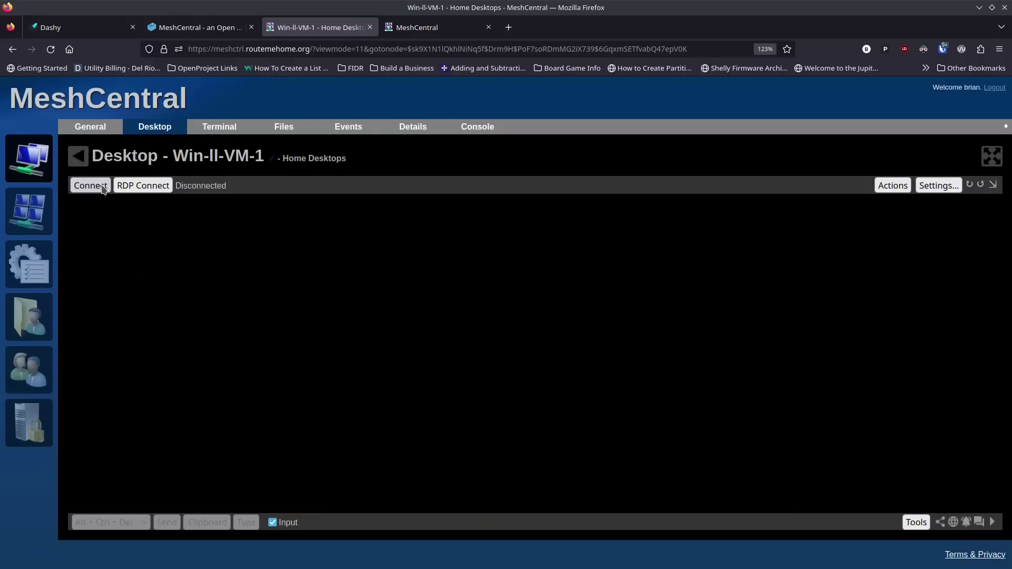
Step: Connect to Win-ll-VM-1 over RDP with the Windows username and password, then disconnect
click(146, 187)
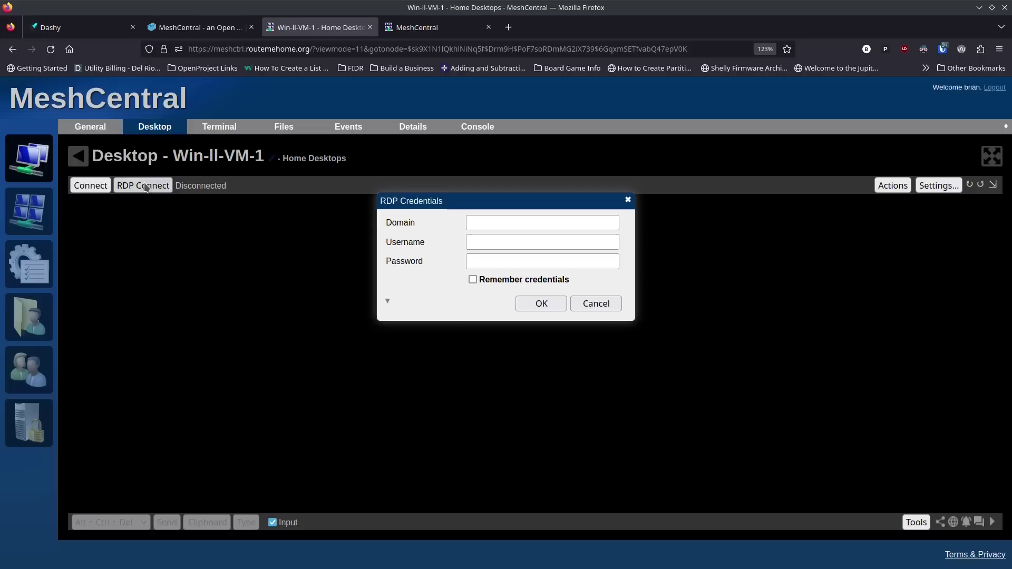
click(497, 225)
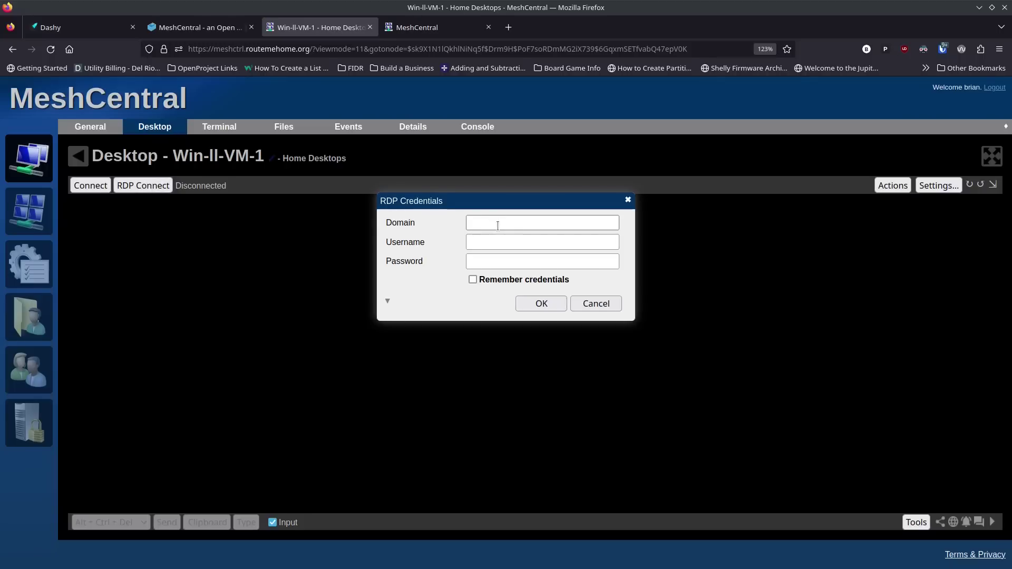
click(493, 237)
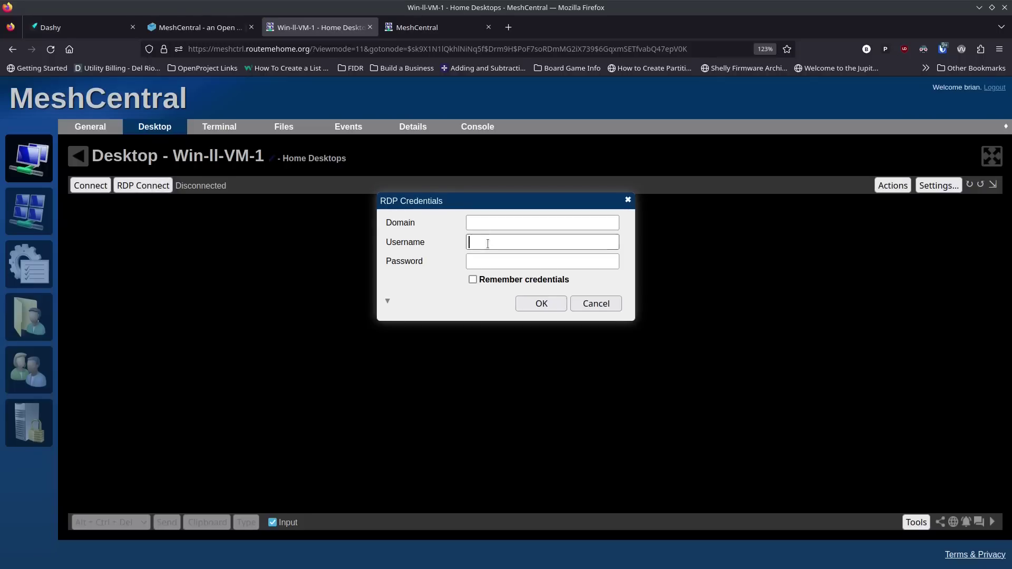
click(459, 251)
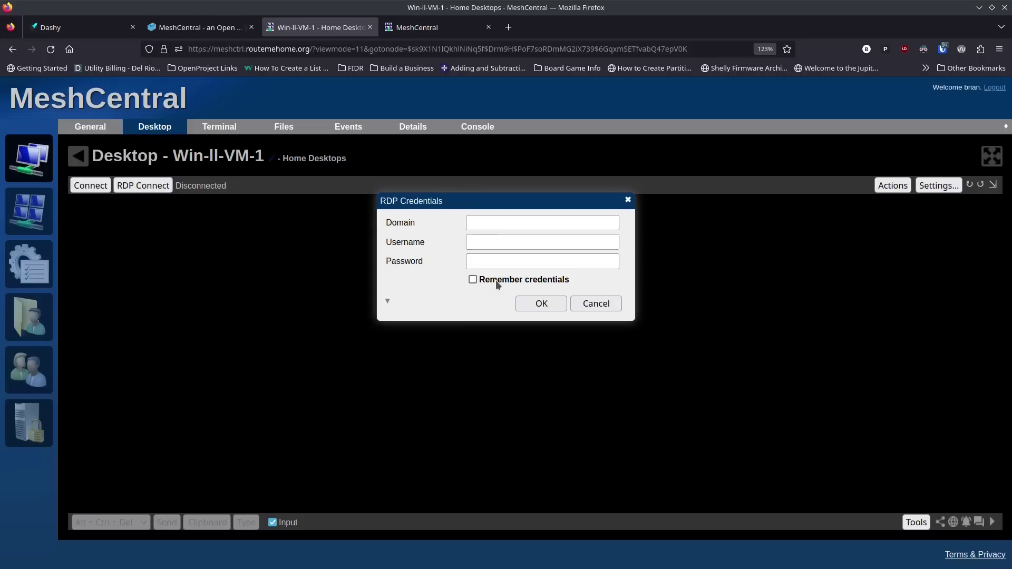
click(497, 223)
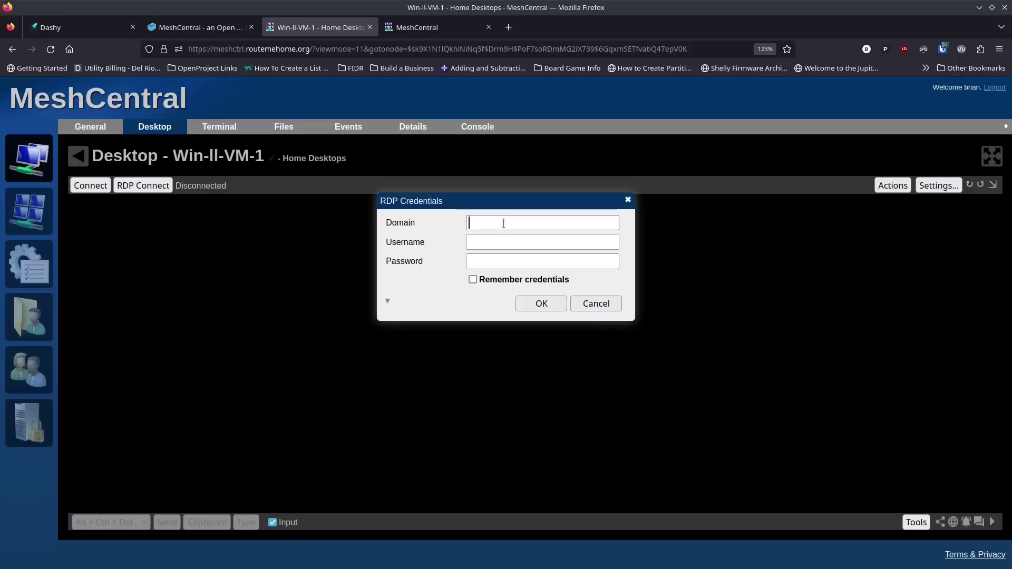
text(brian)
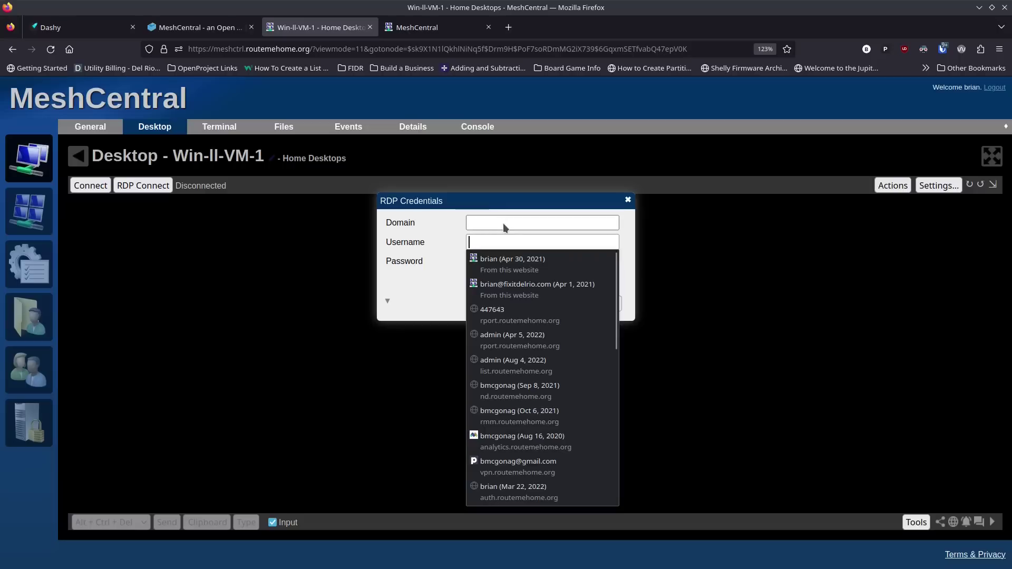
key(Tab)
text(••)
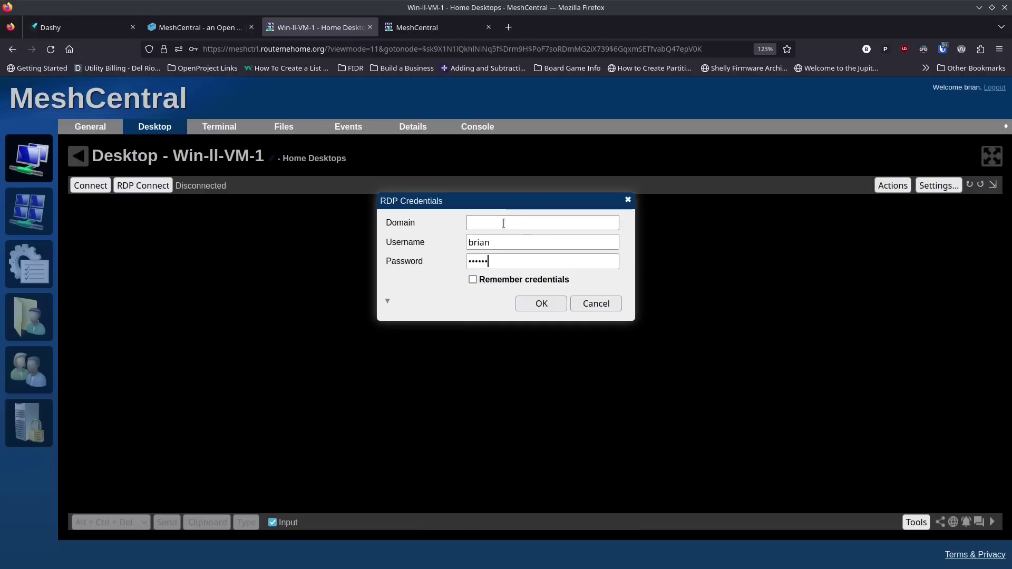
click(522, 304)
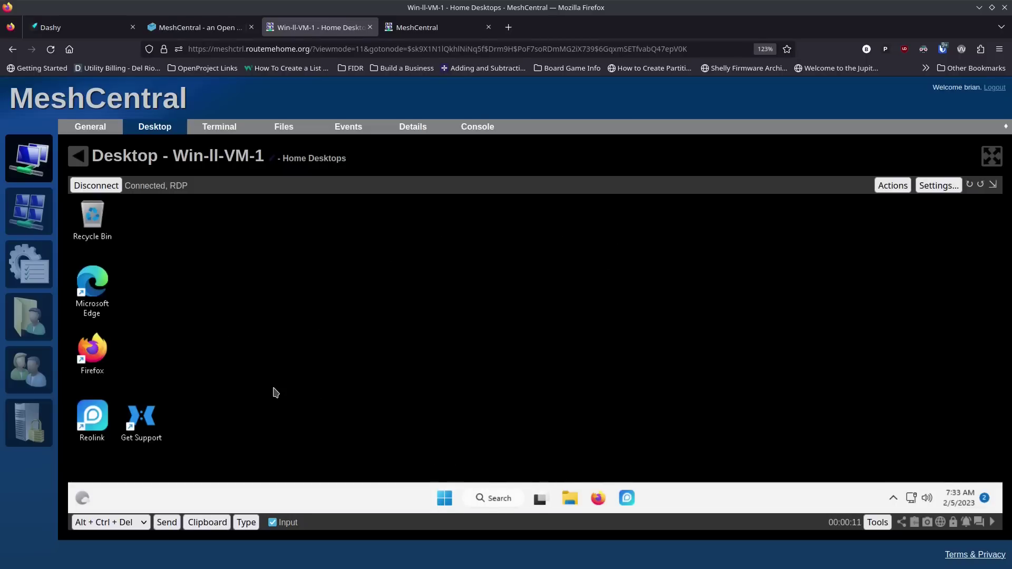
click(103, 189)
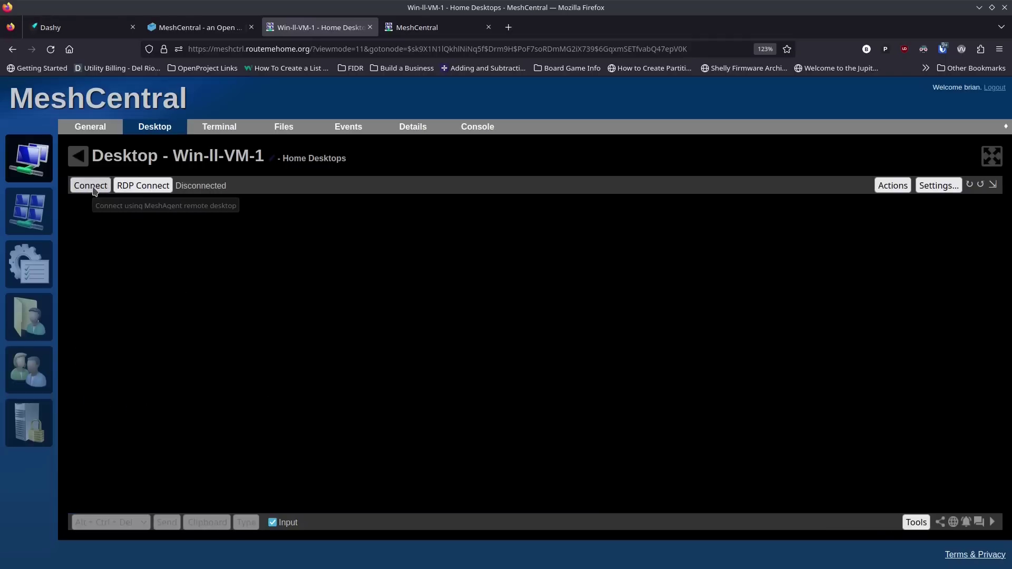
click(93, 188)
click(508, 390)
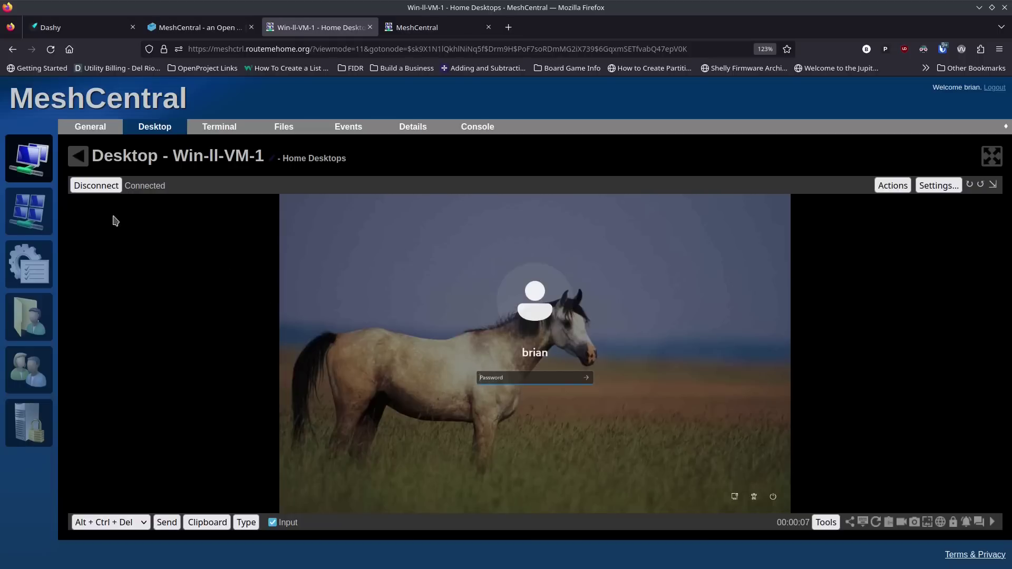
click(990, 161)
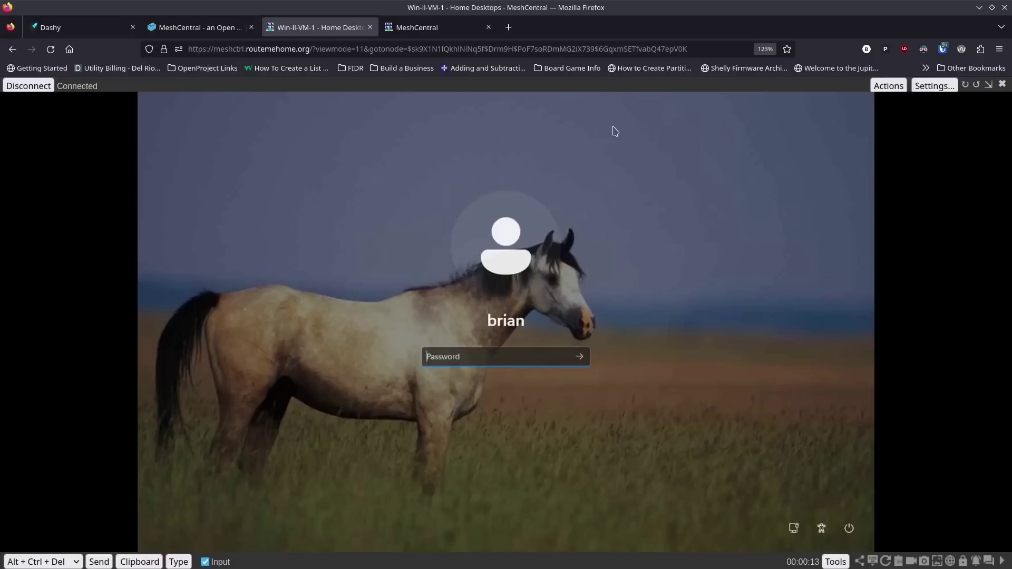
click(34, 88)
click(89, 188)
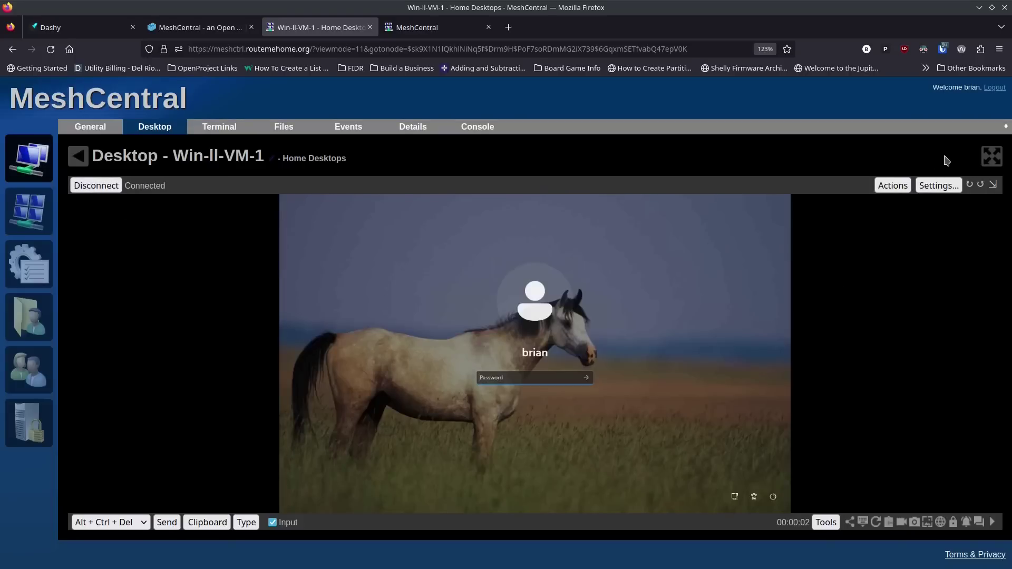
click(991, 157)
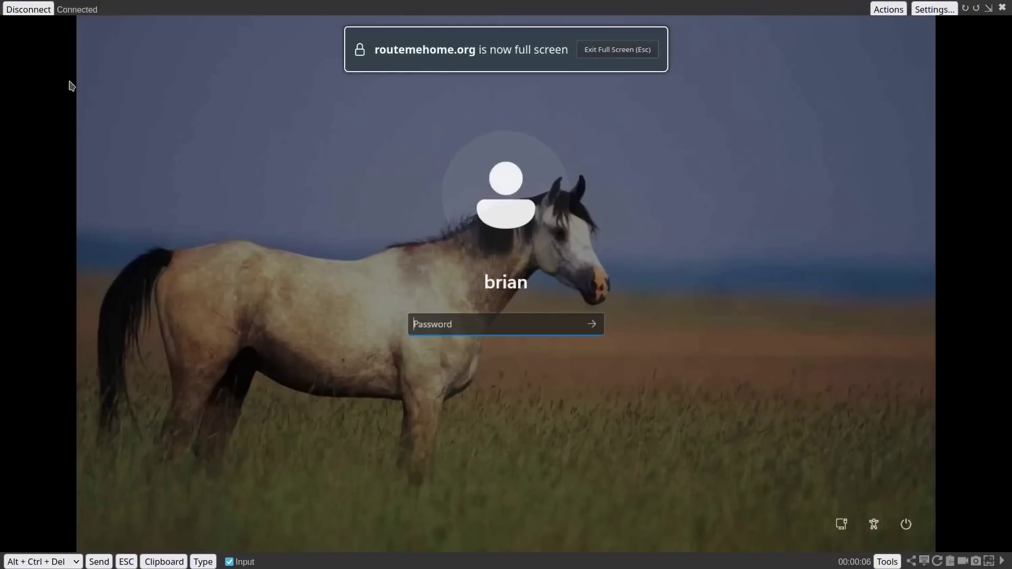
click(28, 10)
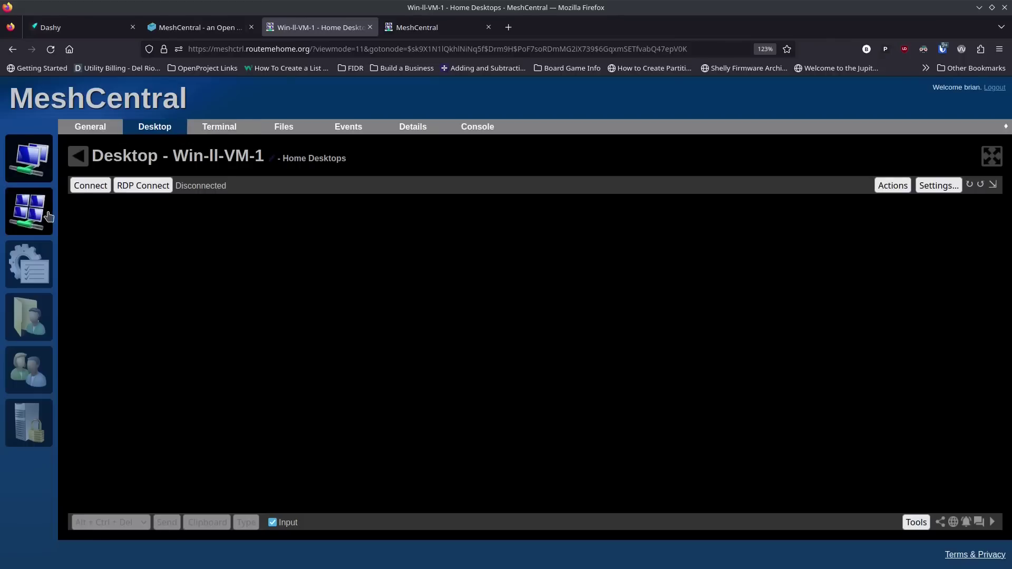
Step: Open Win-ll-VM-1 from All Devices and sign in to its Web-RDP session with the Windows credentials
click(37, 166)
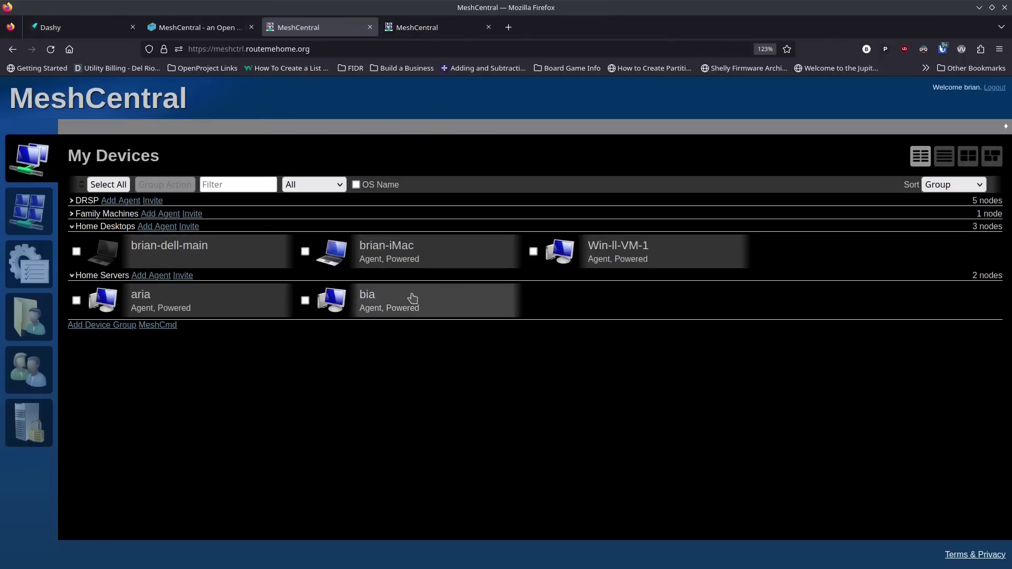
click(601, 264)
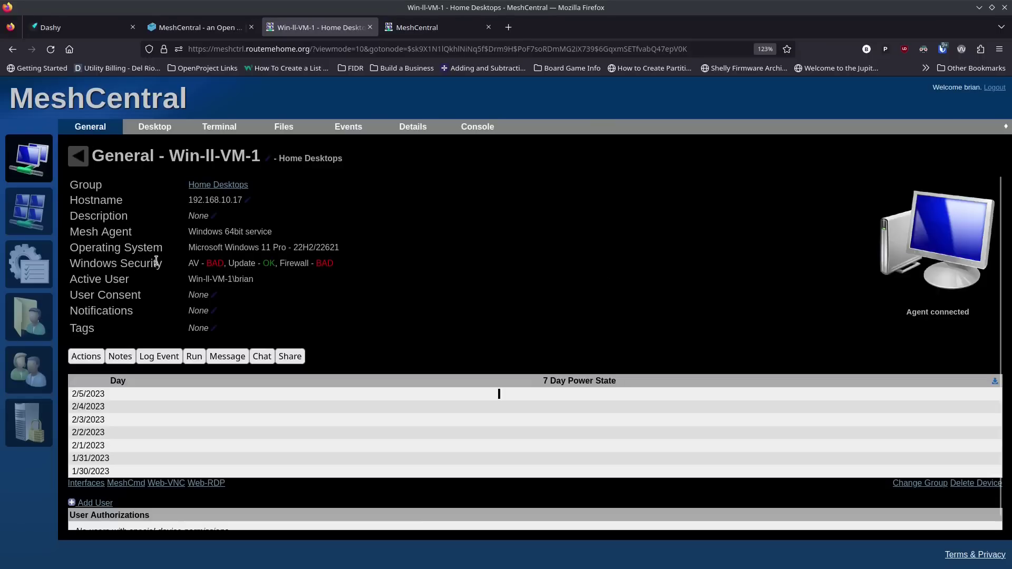
click(214, 484)
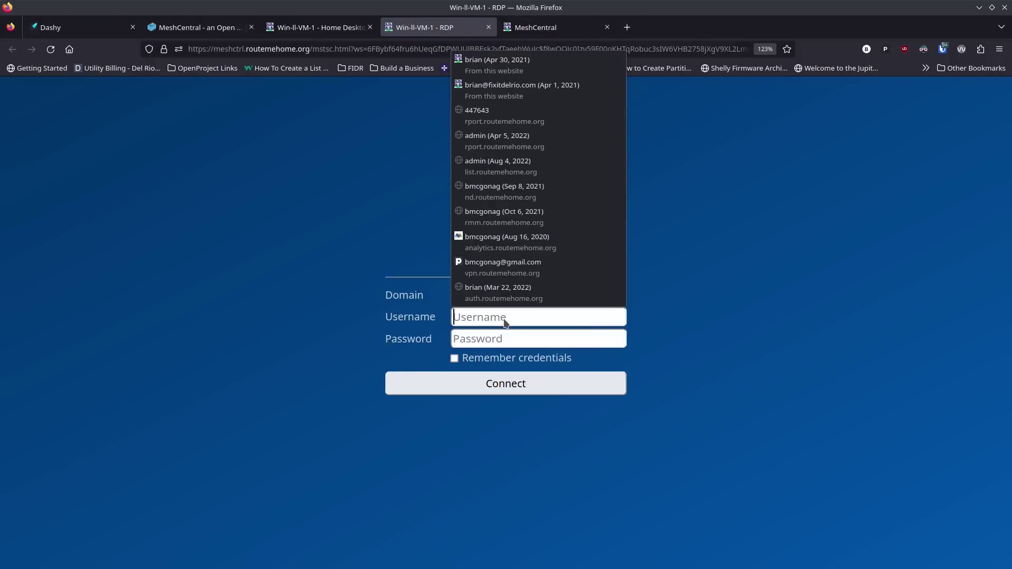
click(518, 310)
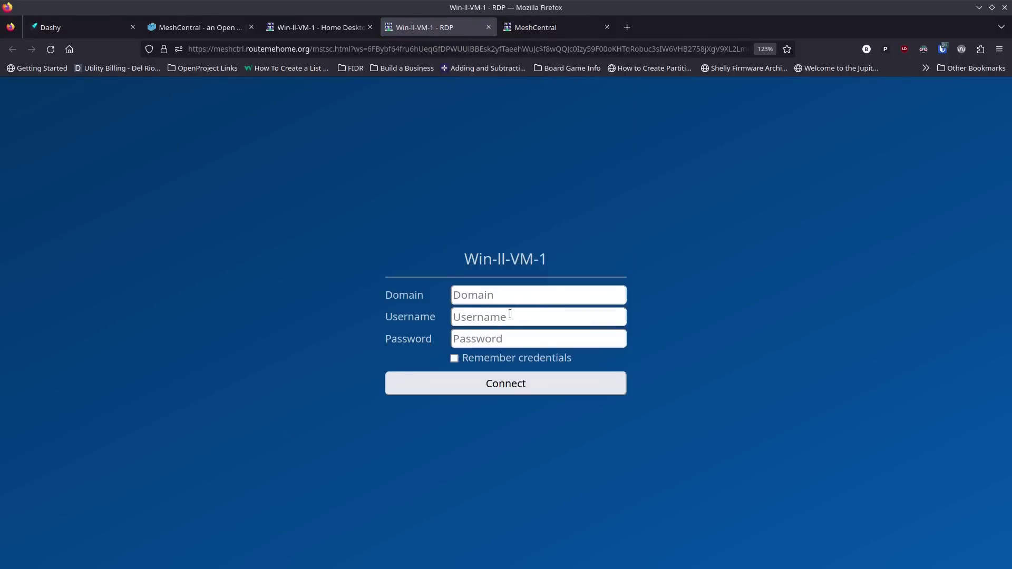
click(509, 314)
text(brian)
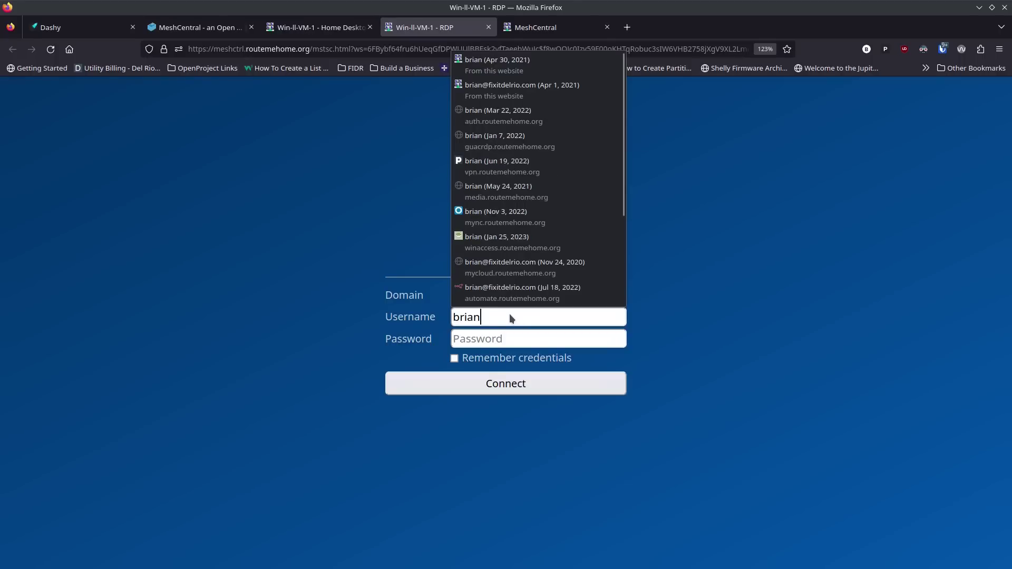
key(Tab)
text(****)
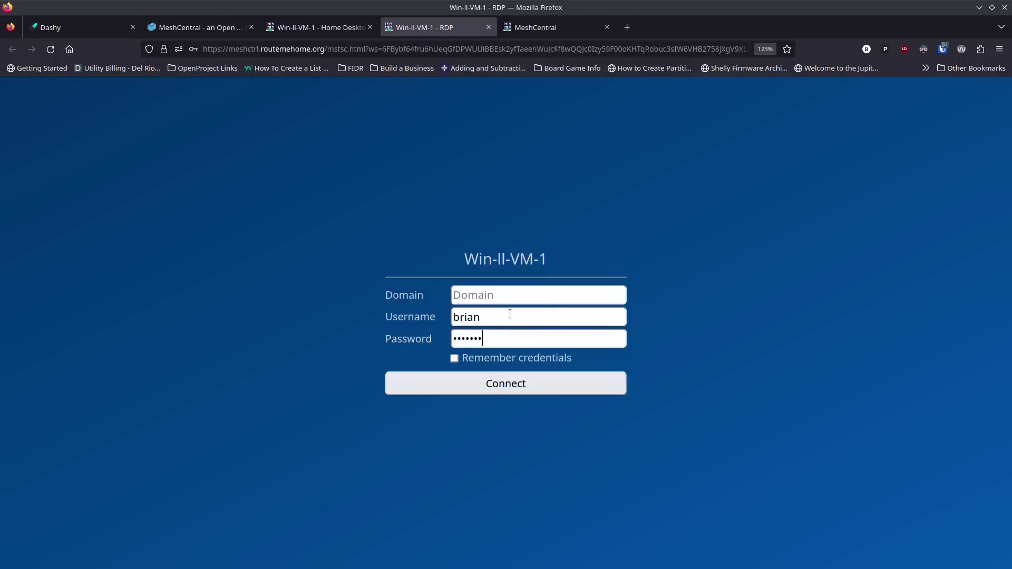
click(498, 384)
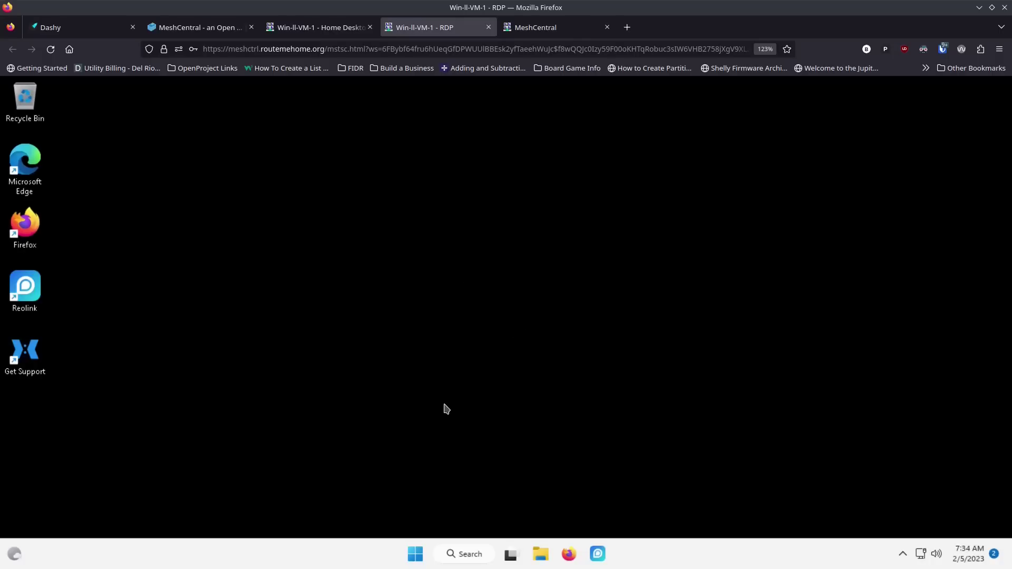
Step: Toggle the remote Start menu repeatedly, leaving it closed
click(416, 554)
click(415, 554)
click(416, 554)
click(416, 554)
click(416, 554)
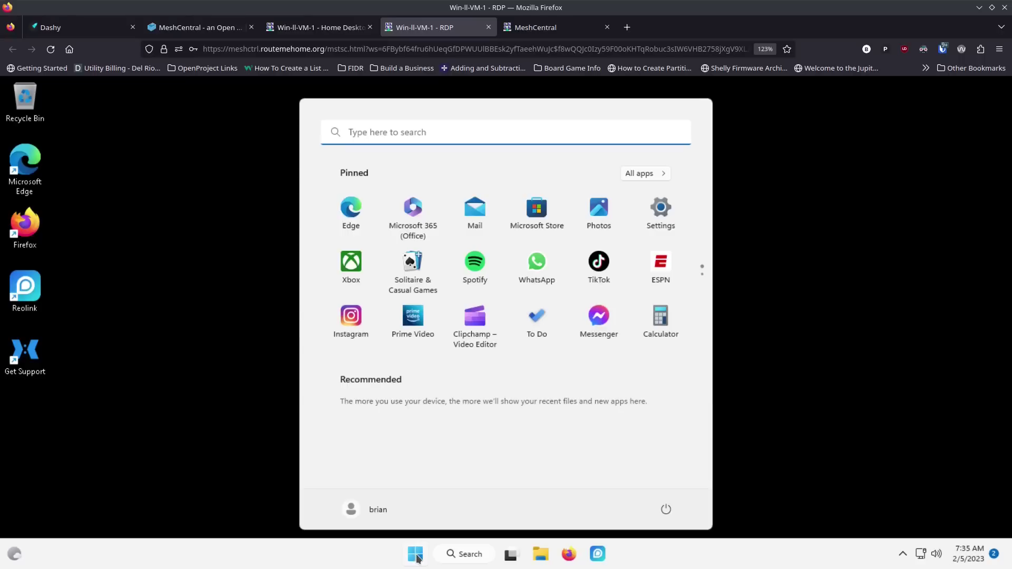
click(416, 554)
click(416, 555)
click(416, 554)
click(416, 554)
click(416, 555)
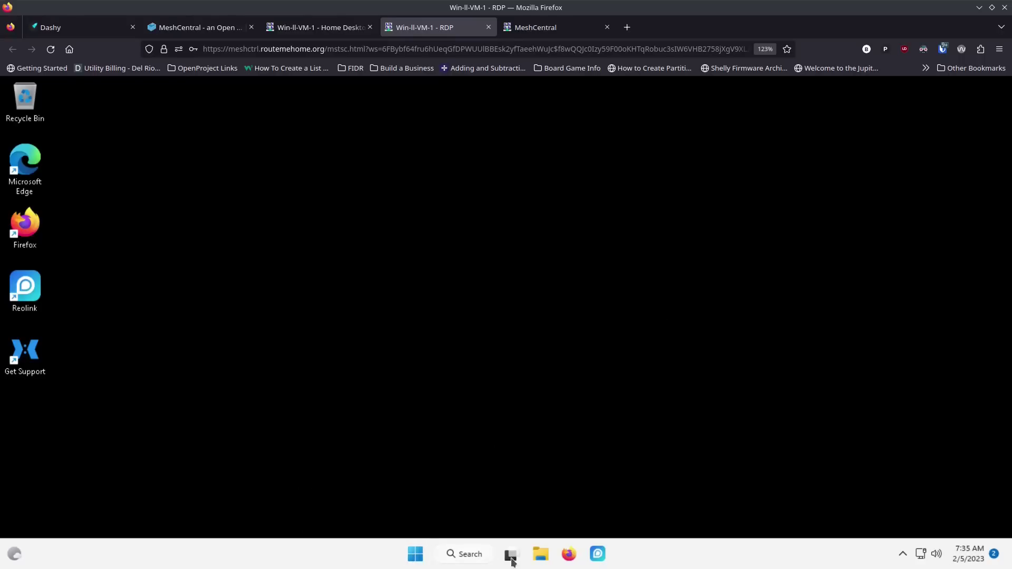
Step: Open, move and close File Explorer on the remote desktop, then switch between device page and RDP tab
click(541, 555)
drag(454, 131, 434, 131)
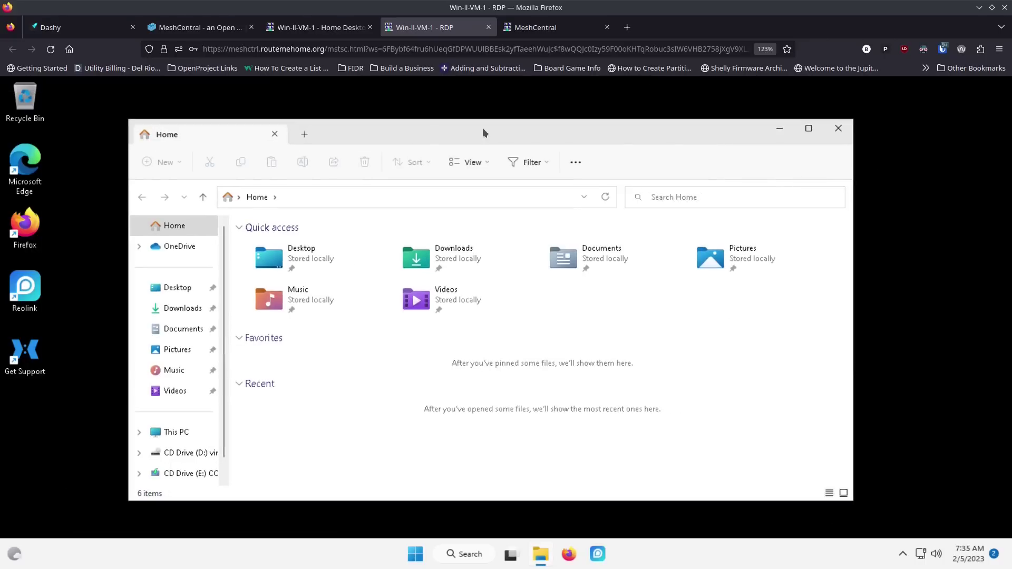
click(837, 130)
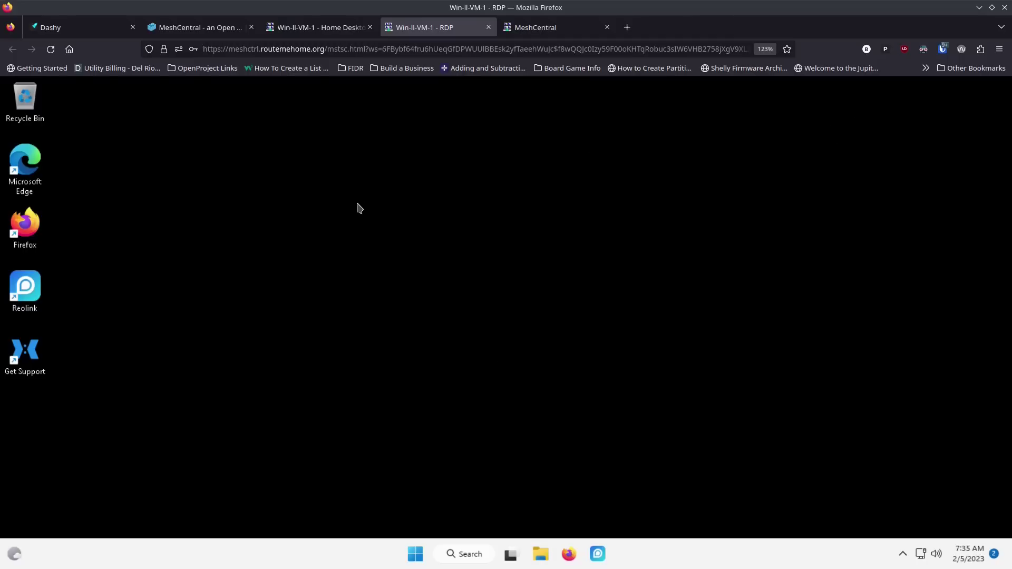
click(342, 27)
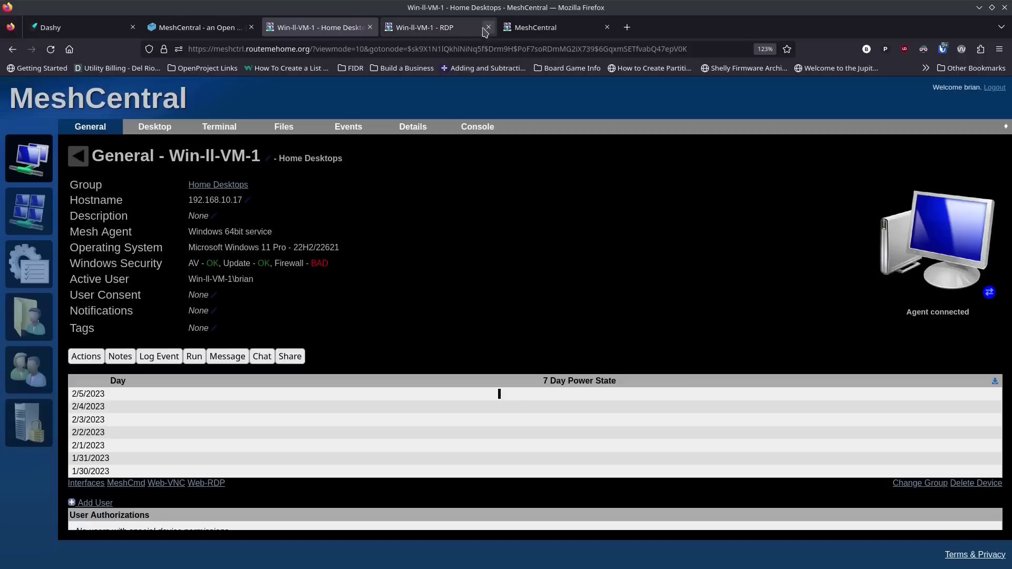
click(490, 31)
Step: Close the RDP tab, connect the device's Desktop view full screen and sign in with the Windows password
click(488, 27)
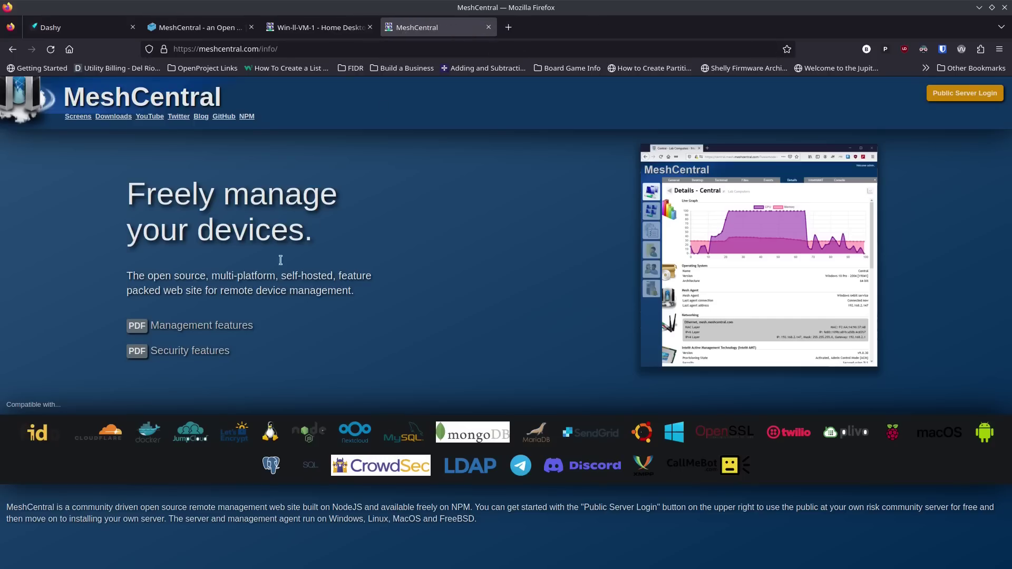
click(327, 28)
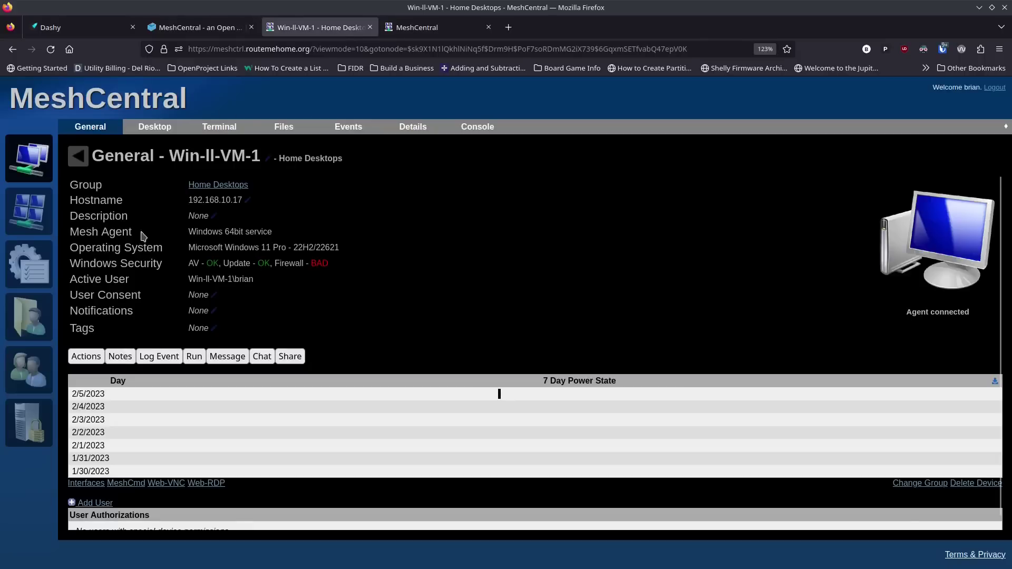
click(153, 127)
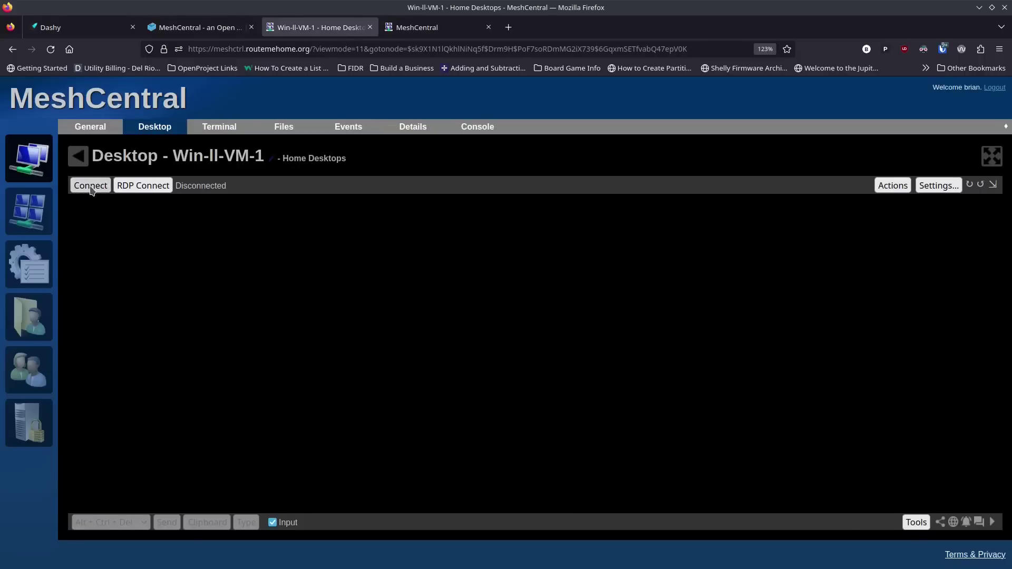
click(85, 185)
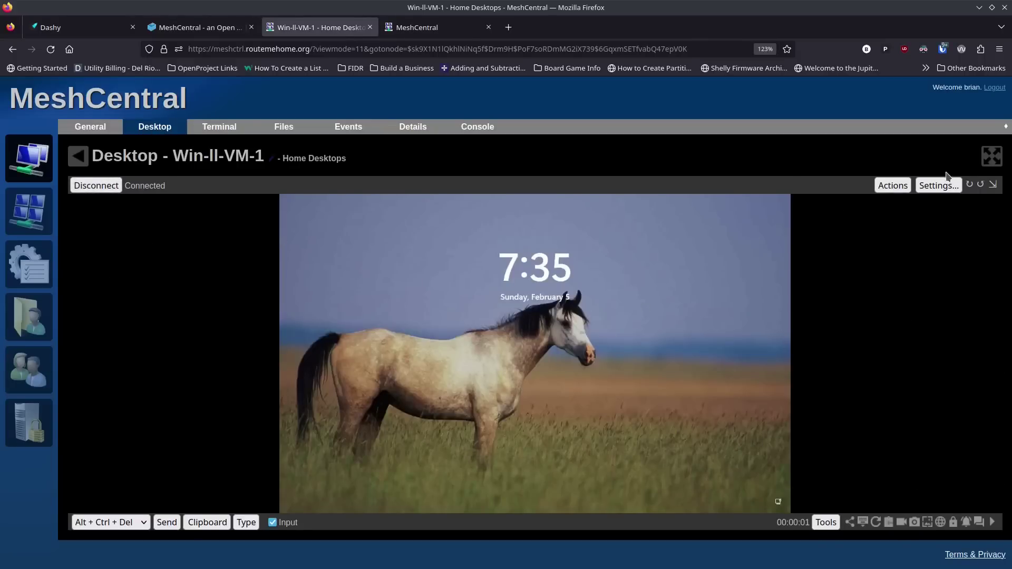
click(983, 157)
click(606, 252)
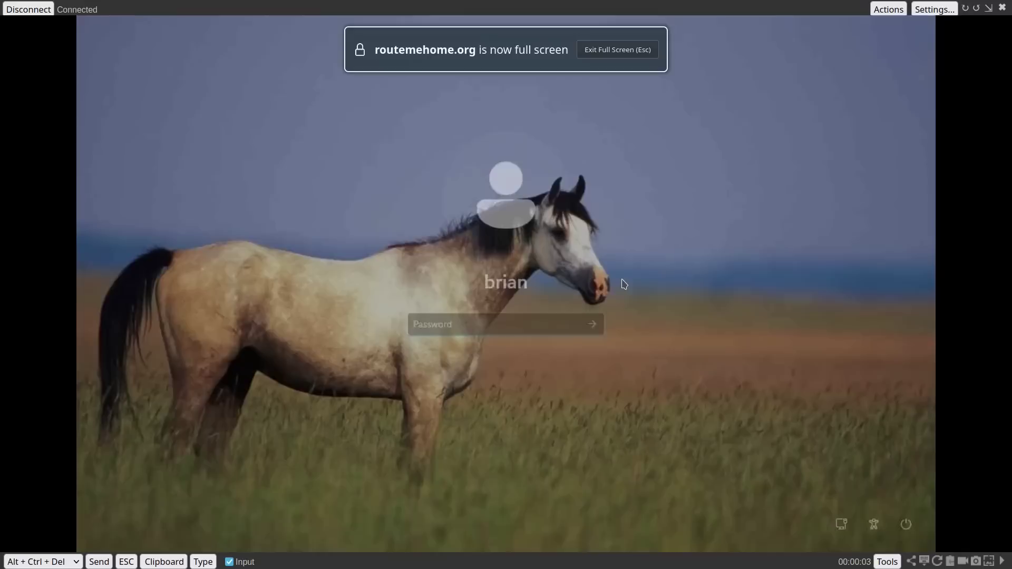
text(••••••••)
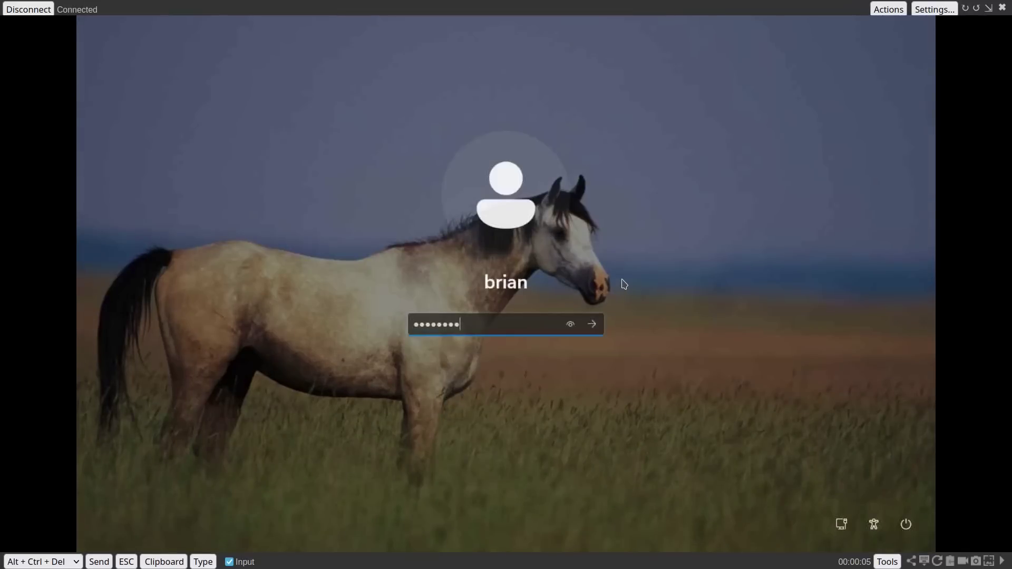
text(••)
key(Return)
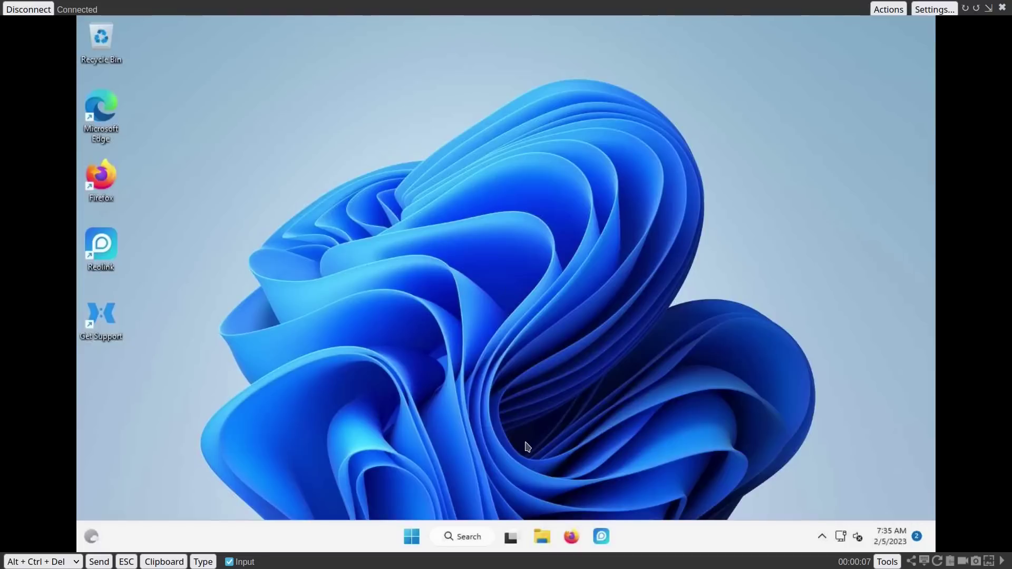
Step: Toggle the remote Start menu repeatedly, then open File Explorer and move it left
click(412, 536)
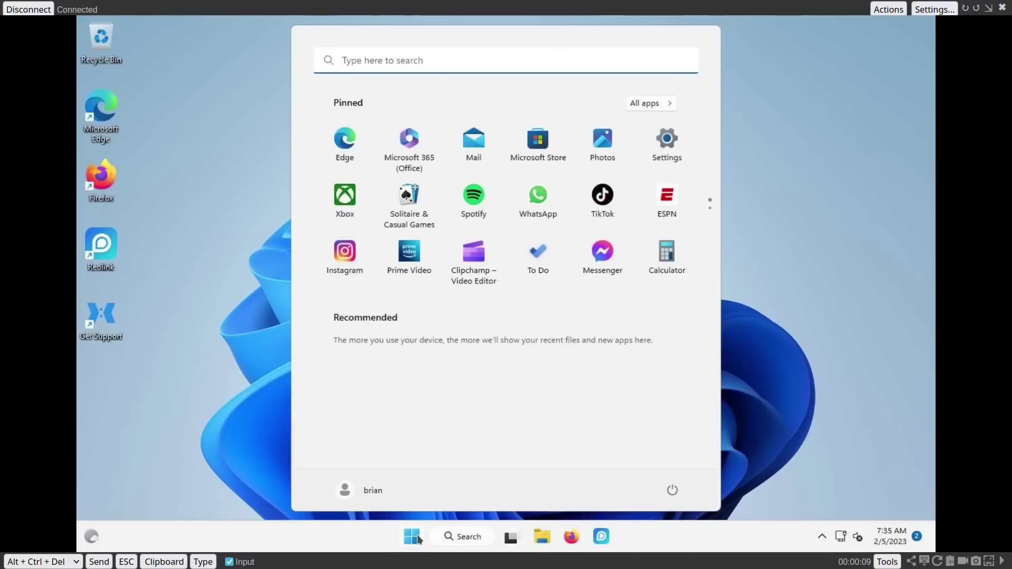
click(416, 536)
click(416, 536)
click(417, 535)
click(417, 536)
click(417, 535)
click(416, 535)
click(416, 535)
click(416, 535)
click(416, 536)
click(538, 538)
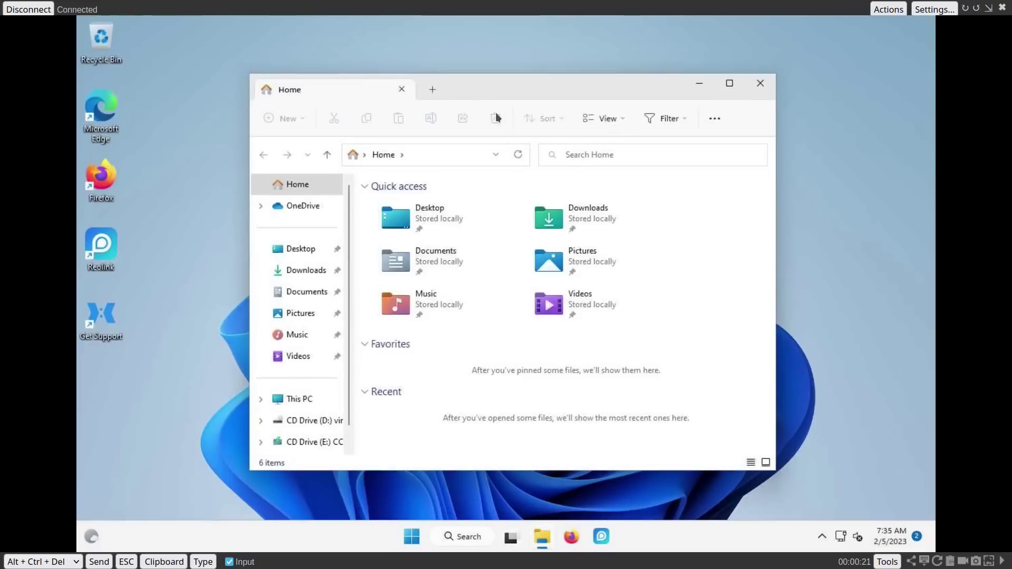
drag(504, 87, 476, 97)
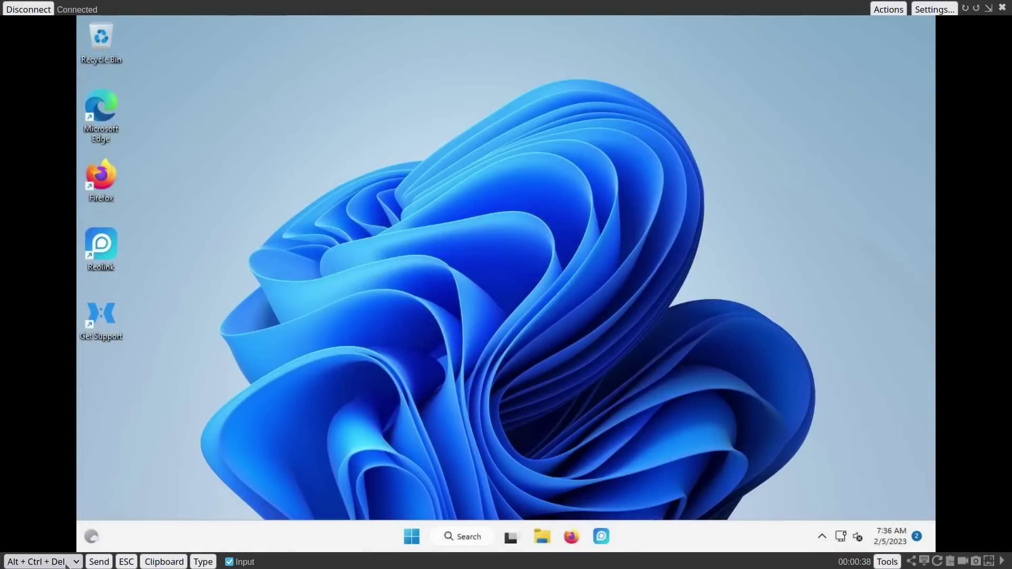
Step: Send the Win key to the remote PC to open its Start menu
click(76, 562)
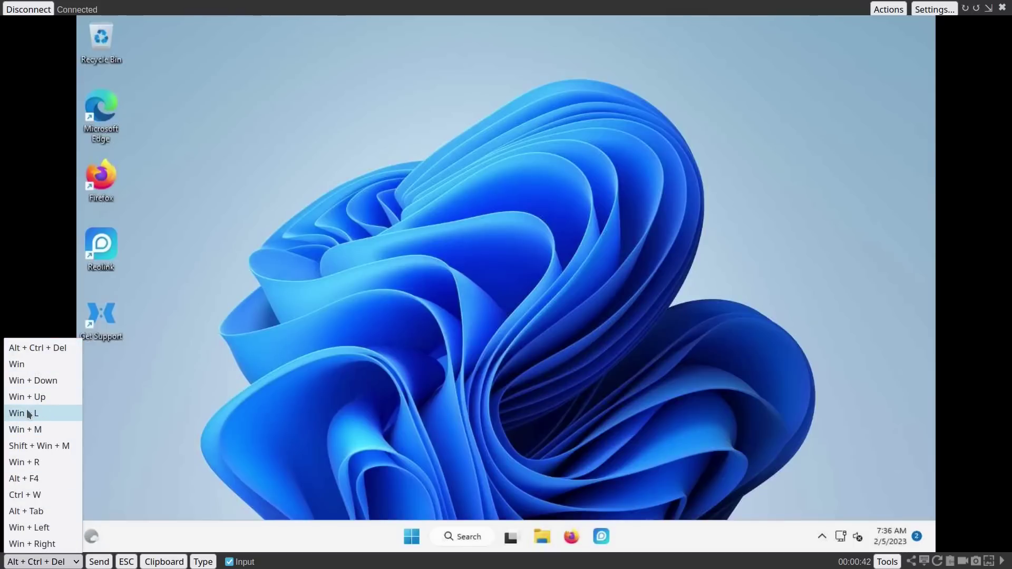
click(49, 361)
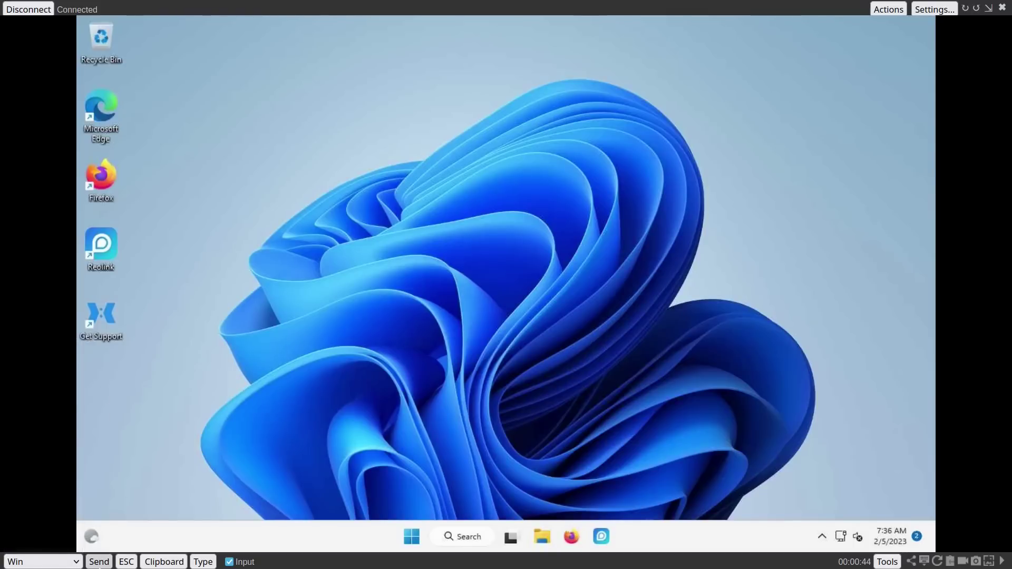
click(98, 562)
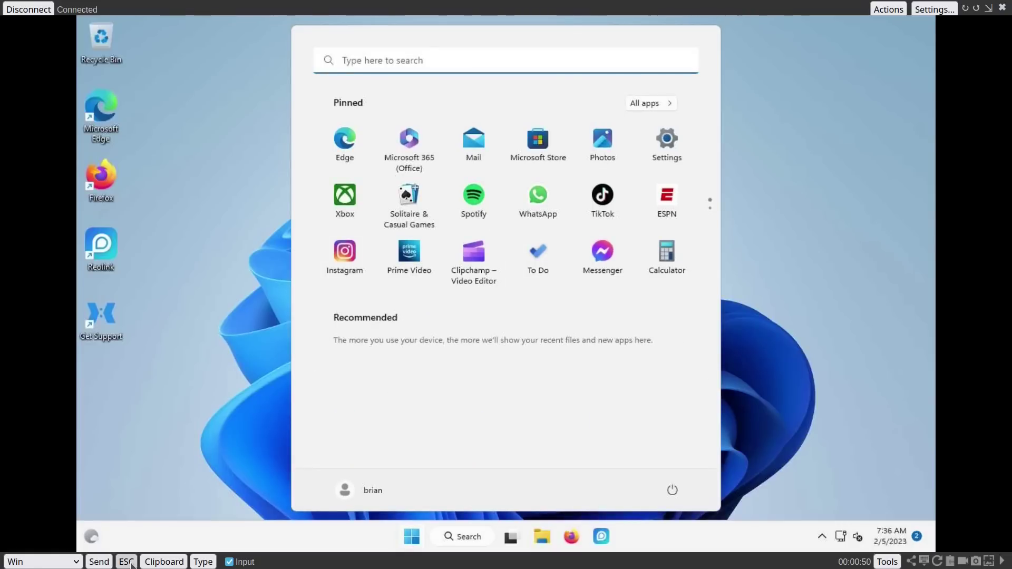
Step: Type 'internet explorer' into the remote Start search via the clipboard box, then dismiss the results
click(162, 562)
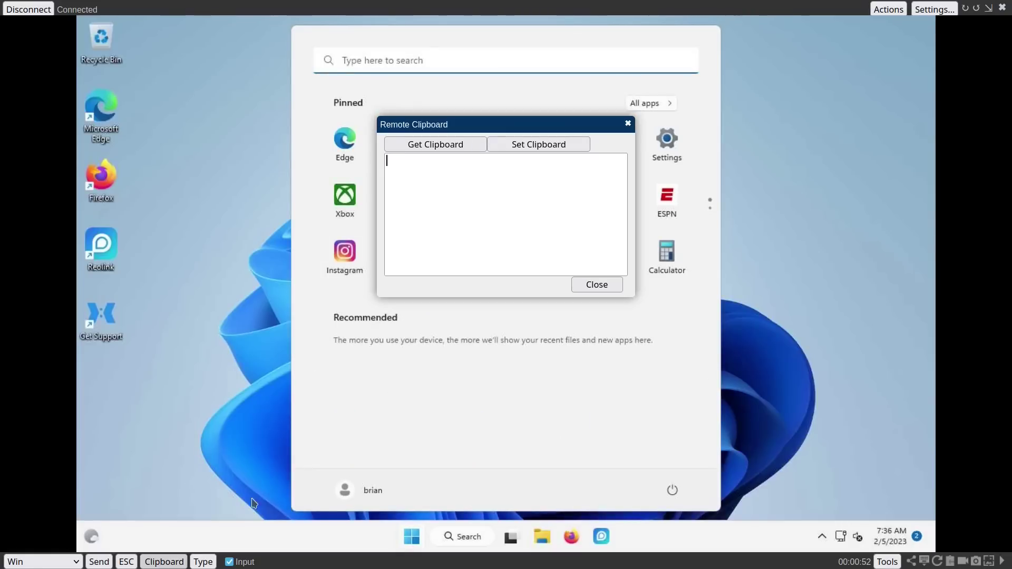
drag(474, 124, 476, 148)
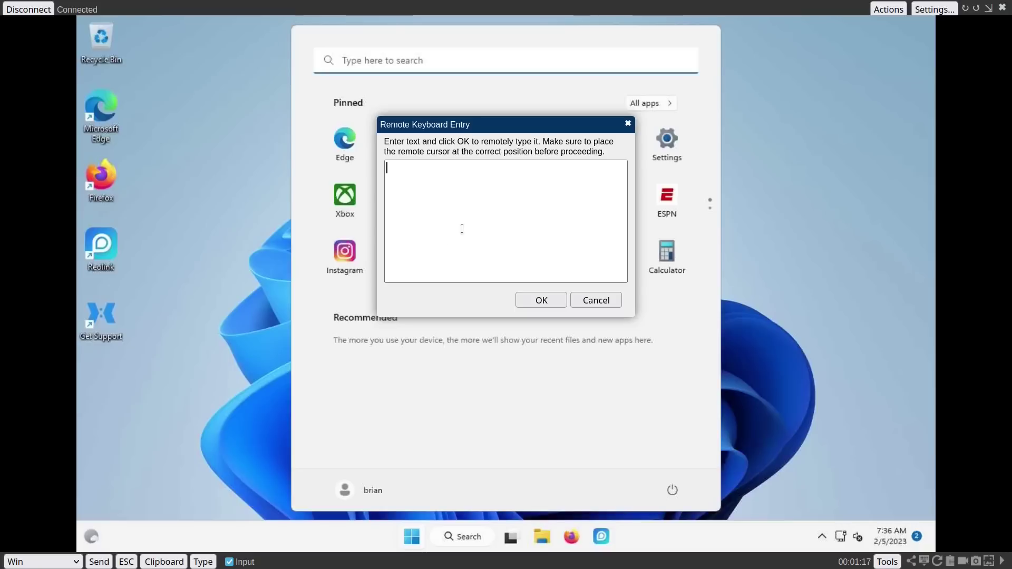
text(internt explorer)
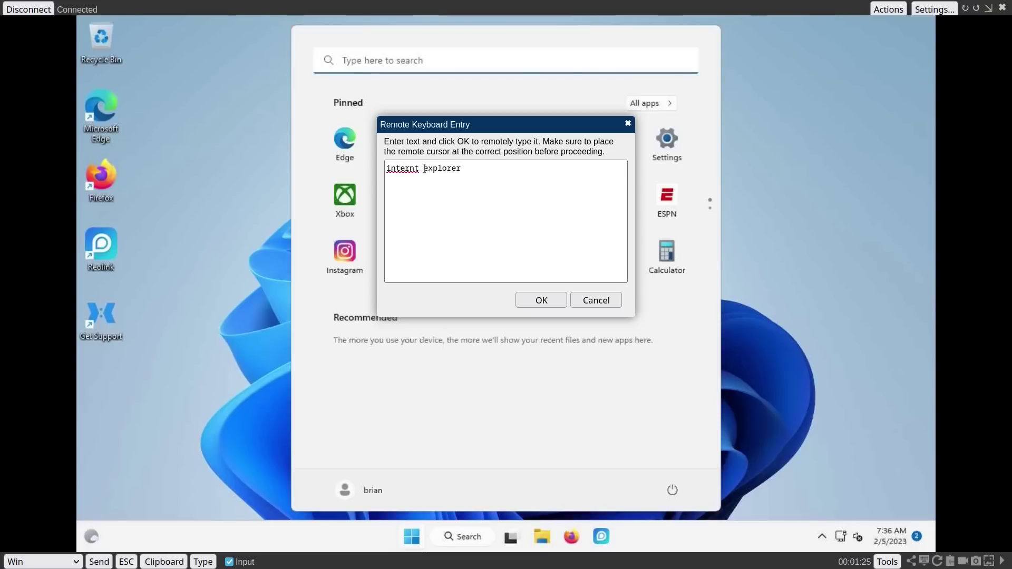
text(e)
click(533, 296)
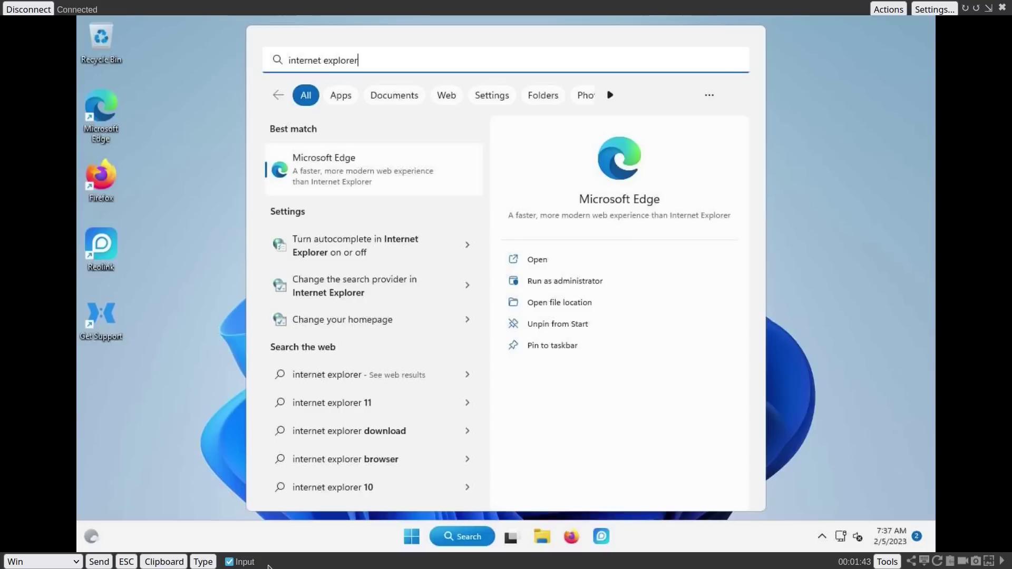
click(153, 357)
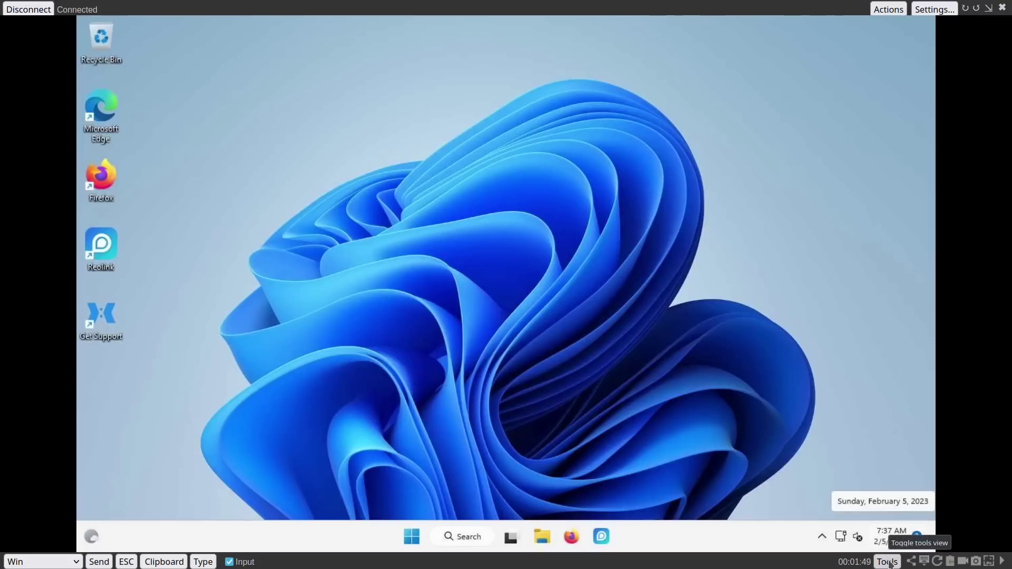
click(887, 562)
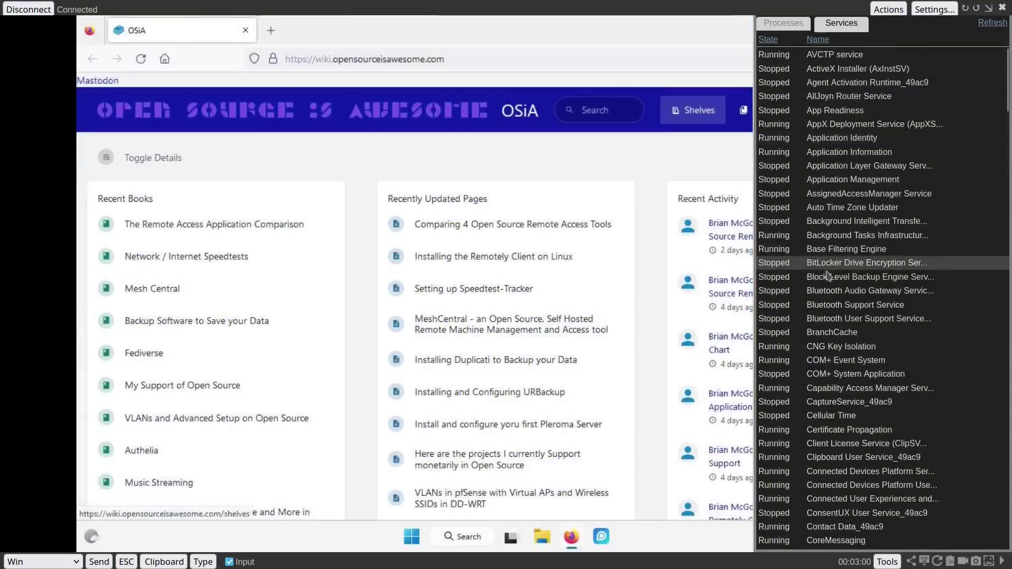
click(790, 27)
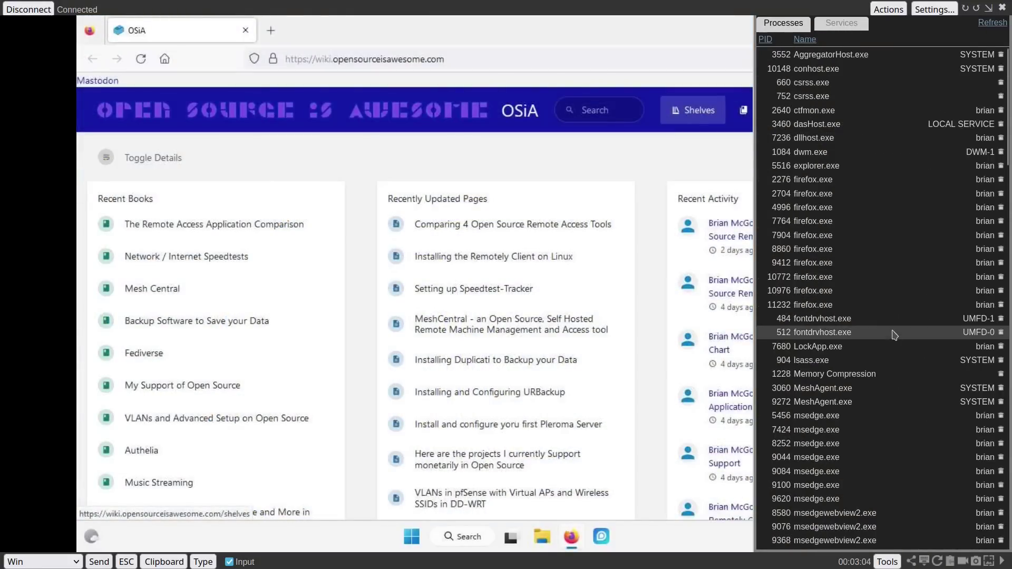
click(889, 561)
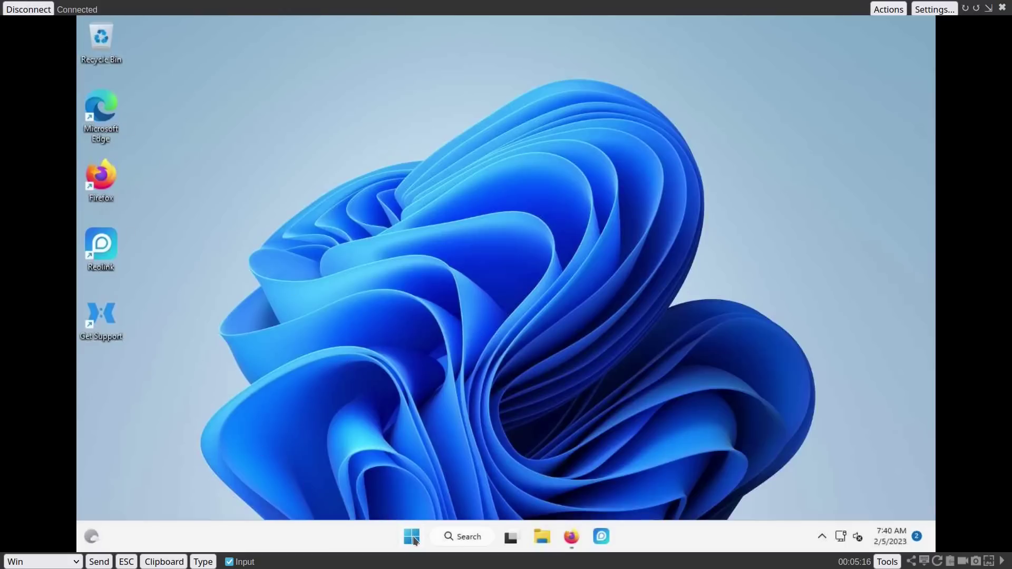
click(411, 537)
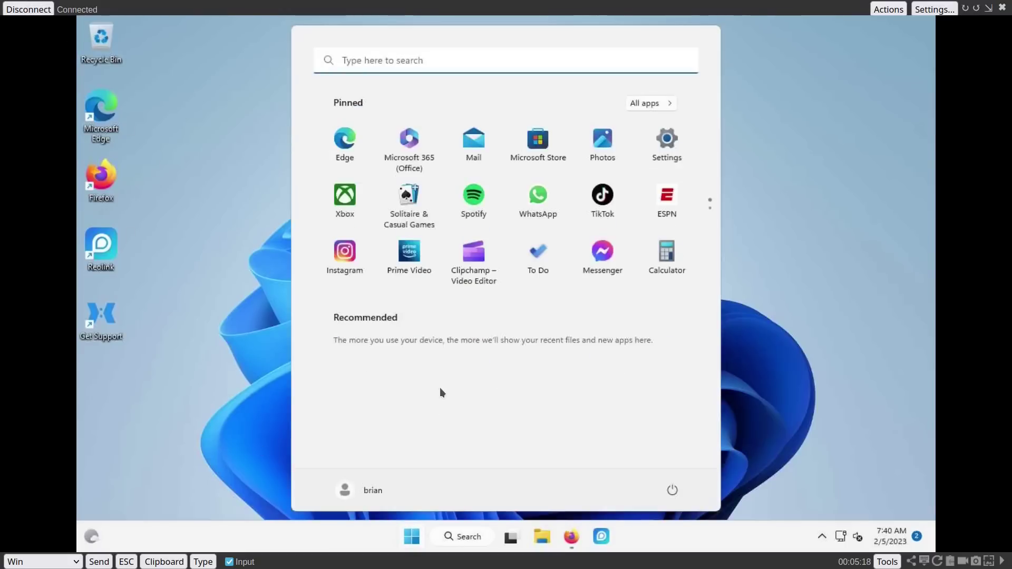
text(update)
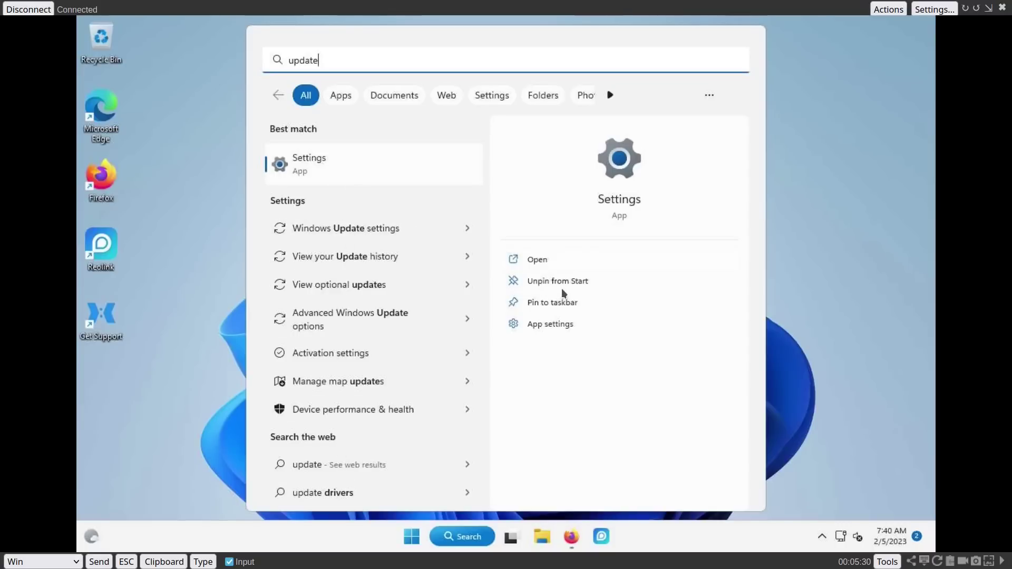
click(325, 167)
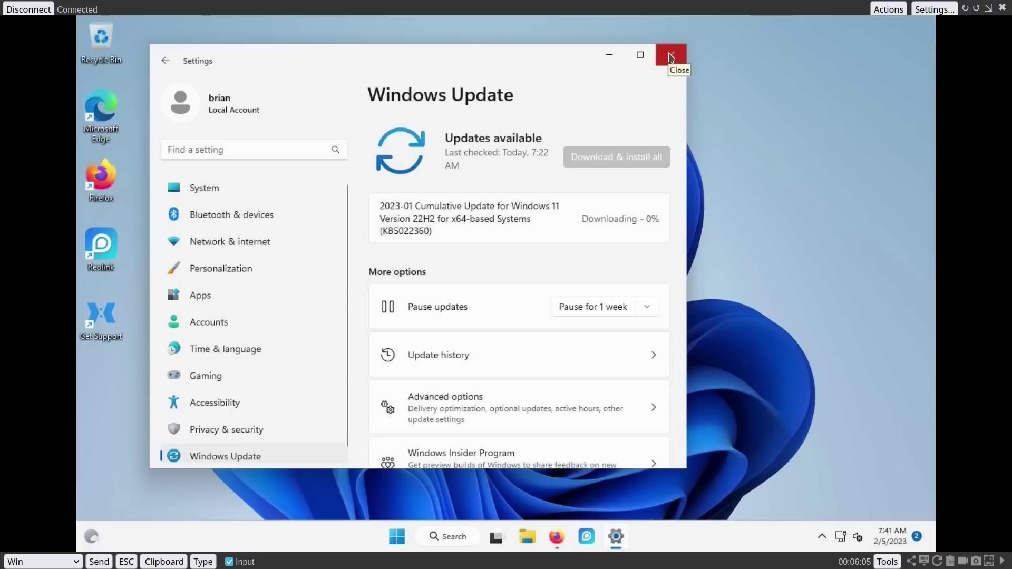
click(670, 56)
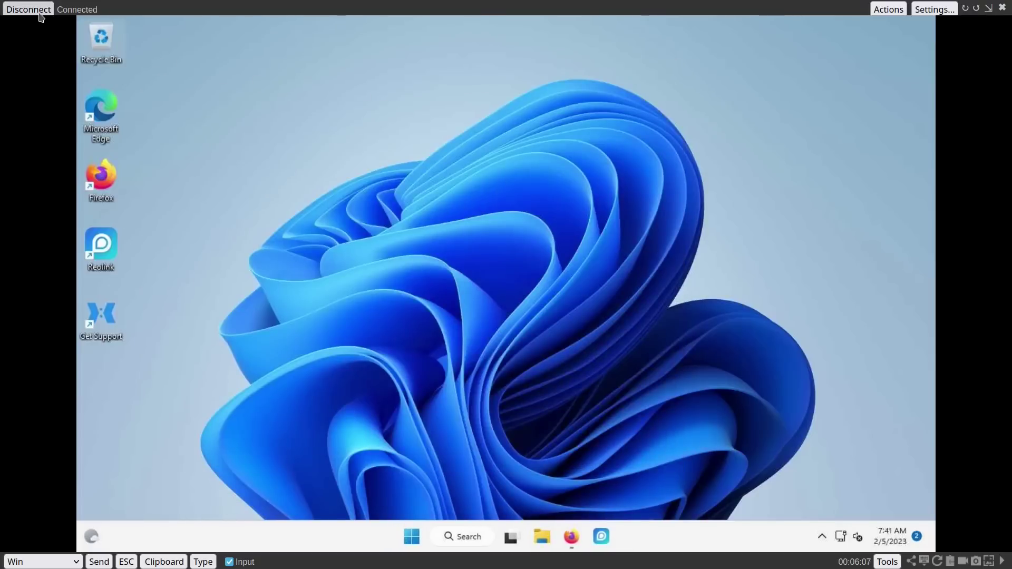
Step: End the remote desktop and run dir in the device's remote terminal, then disconnect it
click(29, 9)
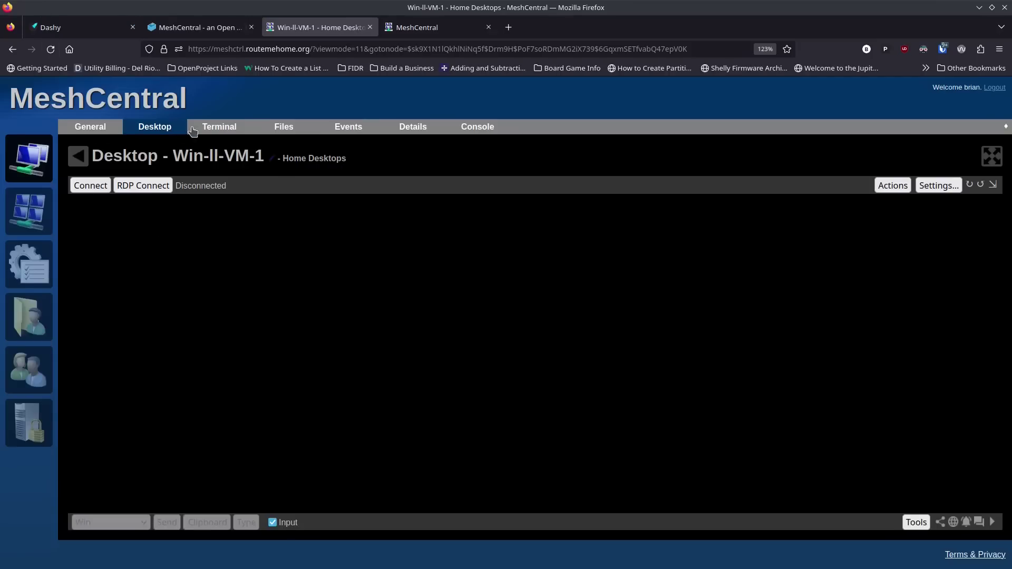
click(219, 127)
click(104, 189)
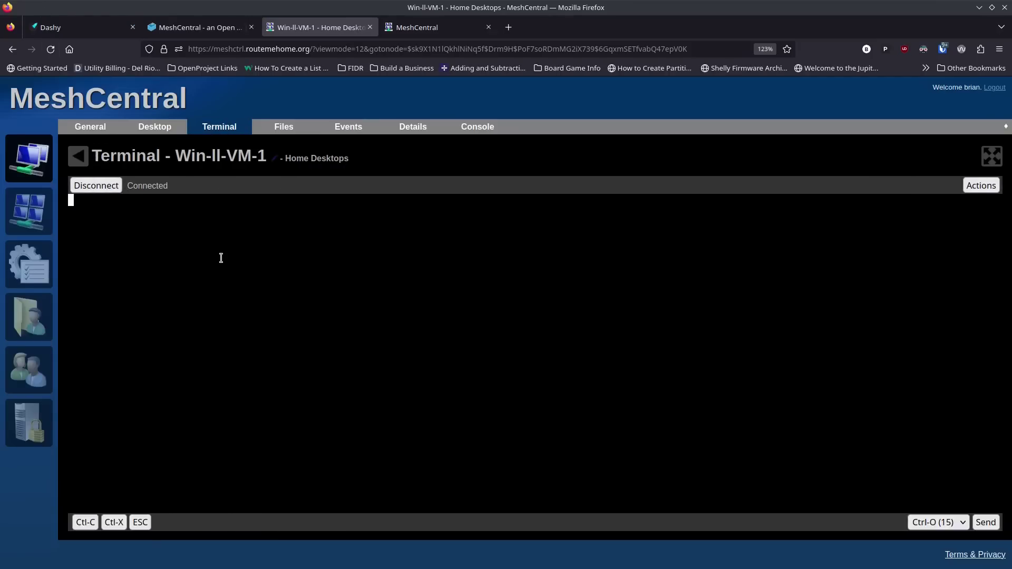
text(dir)
key(Return)
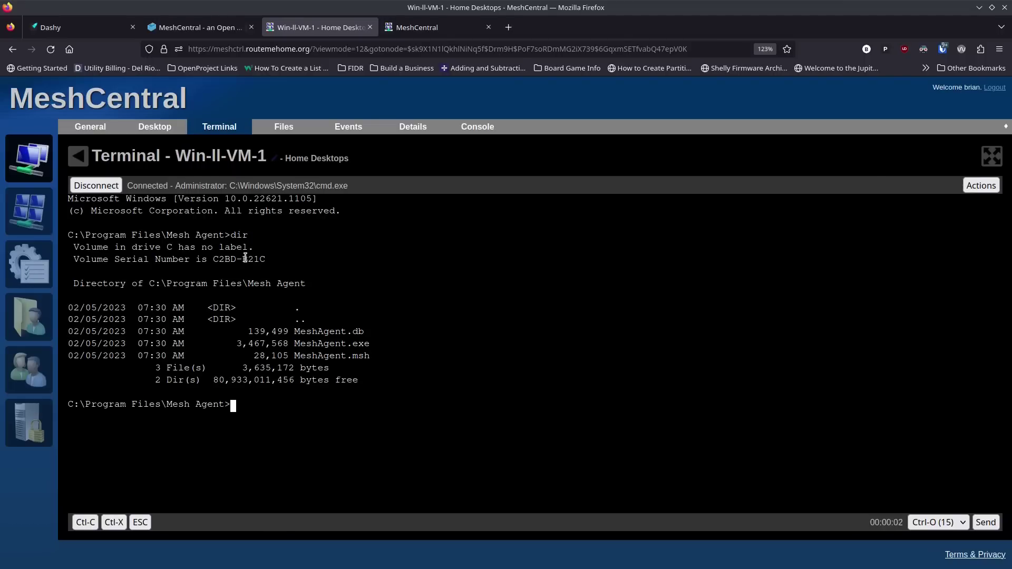
click(102, 188)
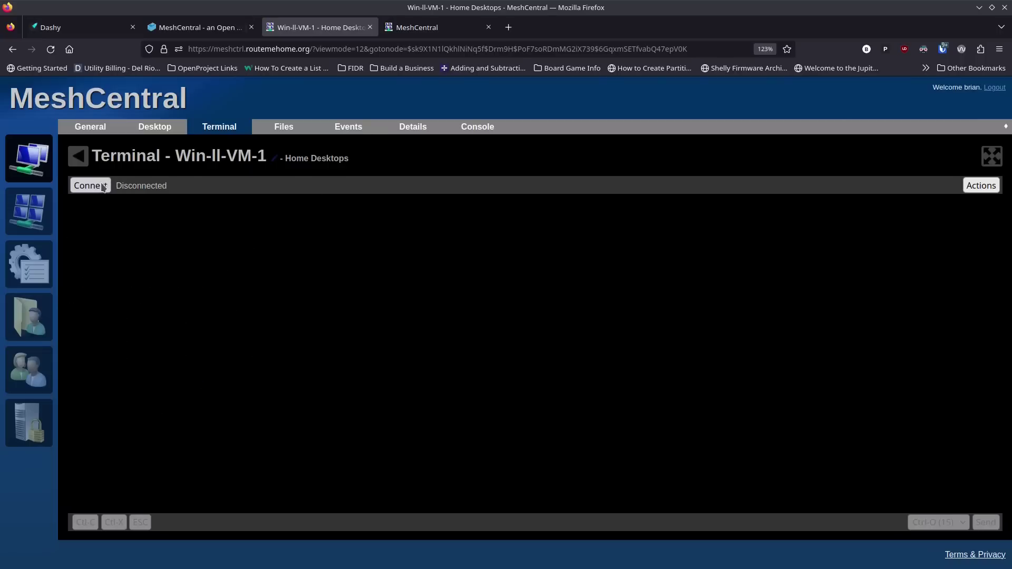
Step: Browse the device's Files, Events, Details, Console and General tabs, then return to My Devices
click(295, 135)
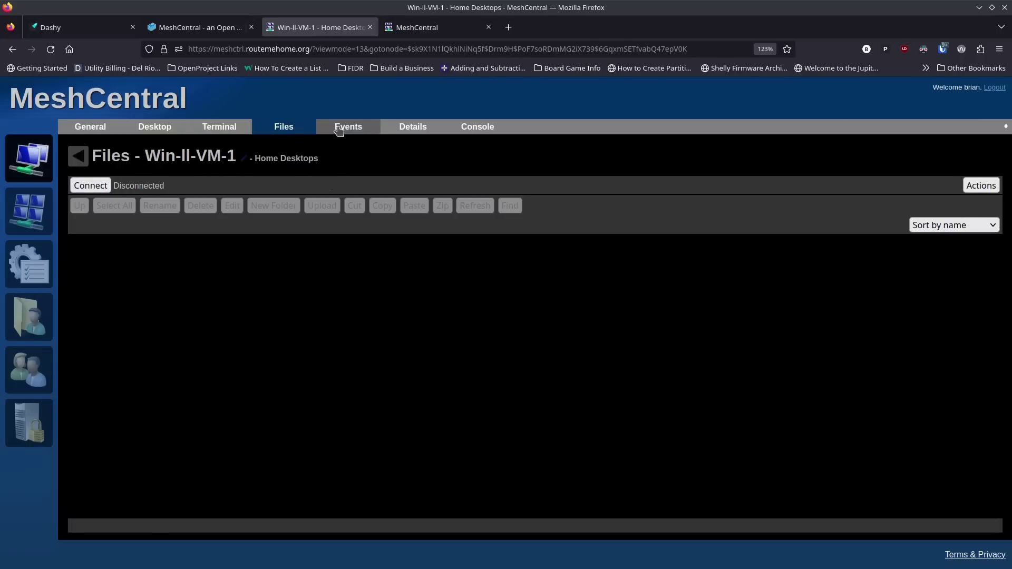
click(345, 129)
click(411, 130)
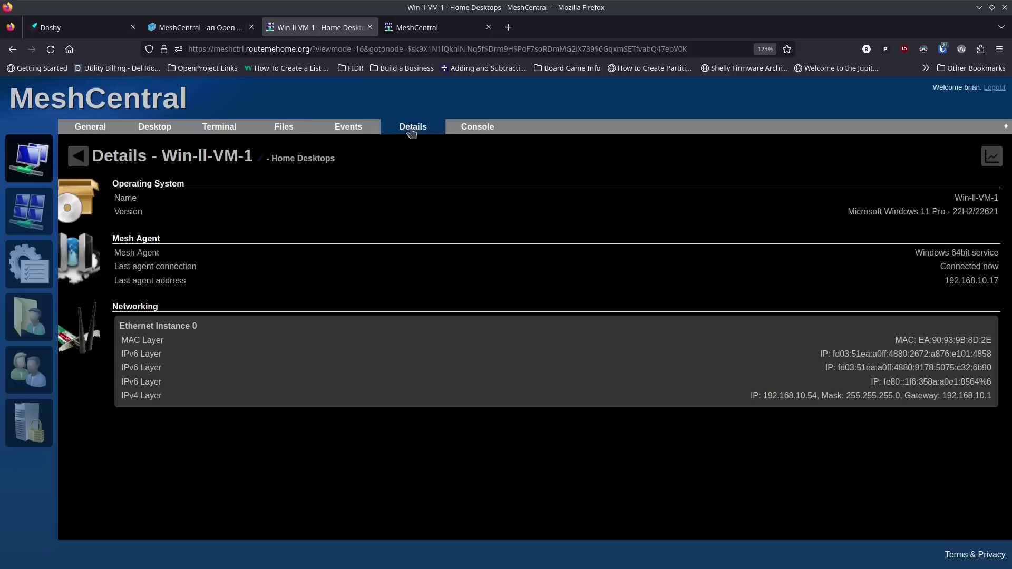
click(478, 129)
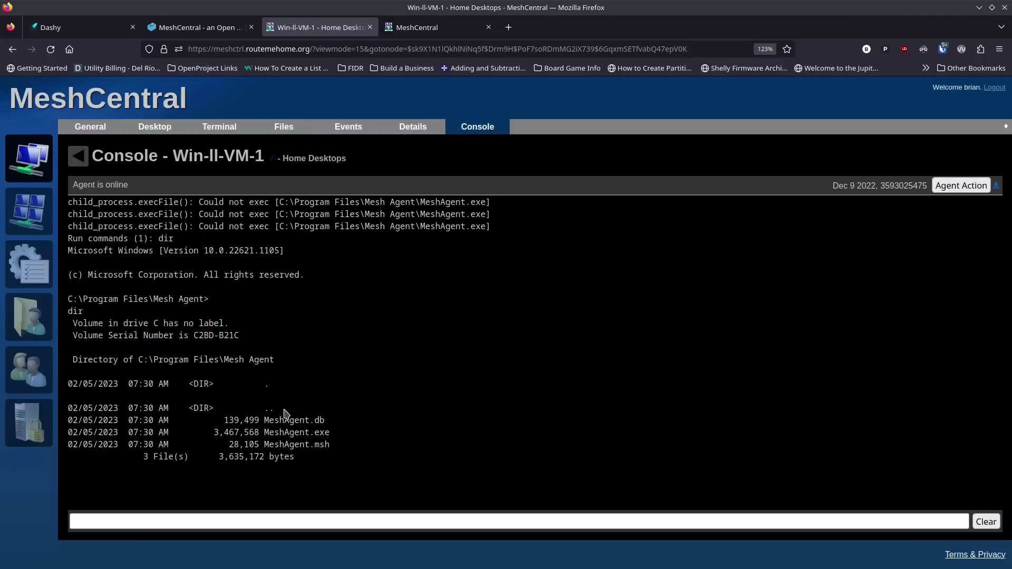
click(95, 127)
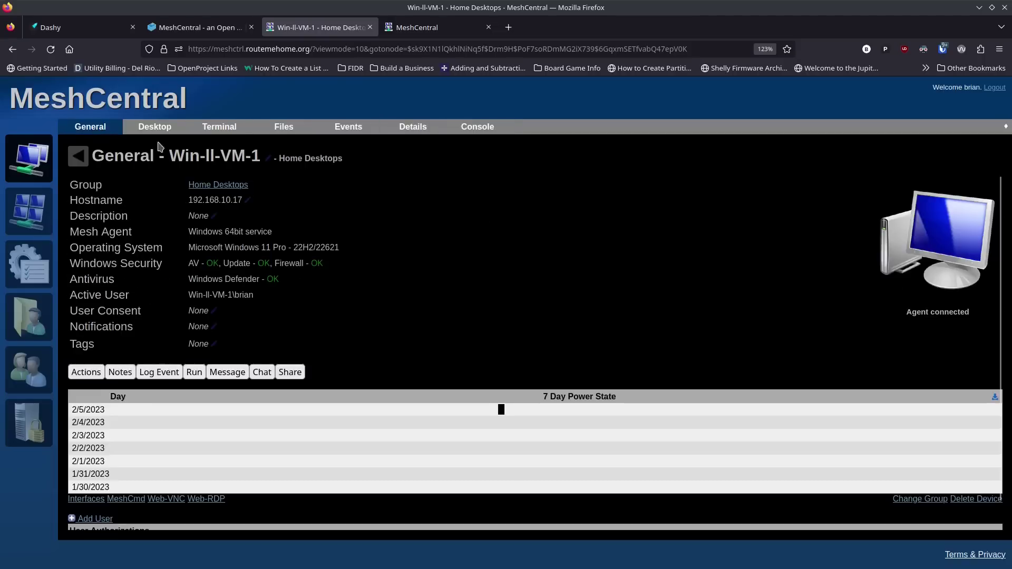
click(480, 129)
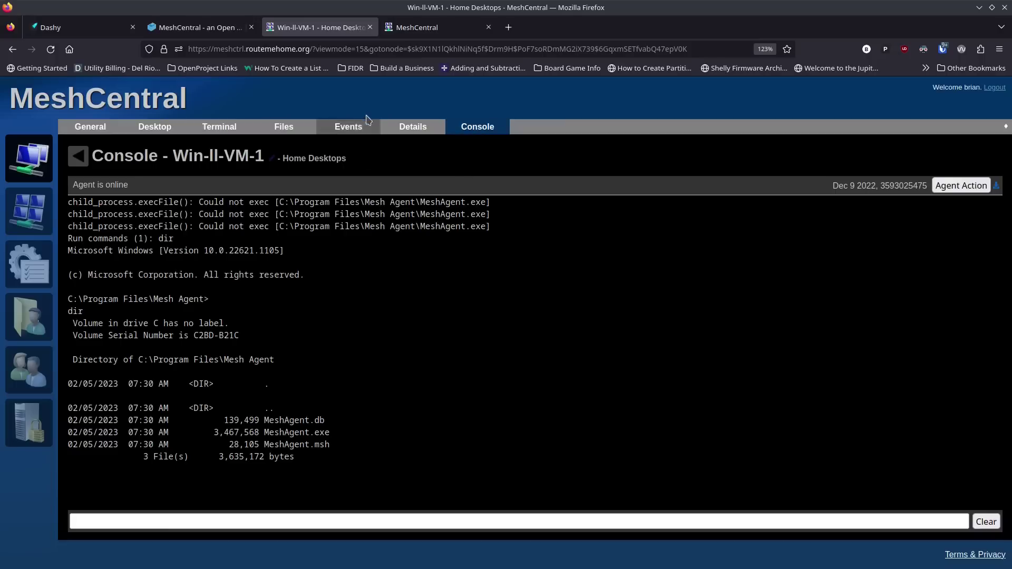
click(92, 128)
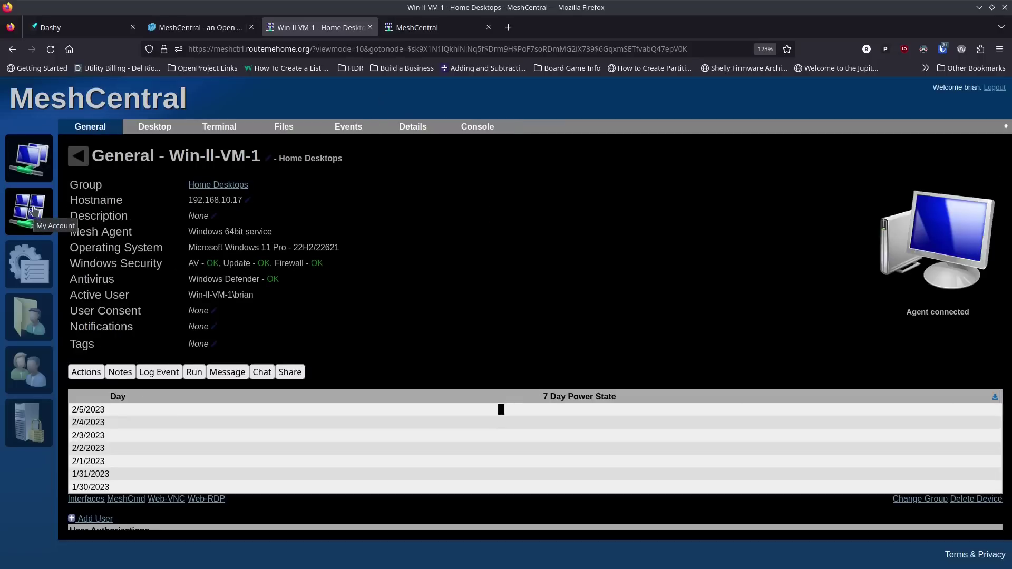
click(29, 158)
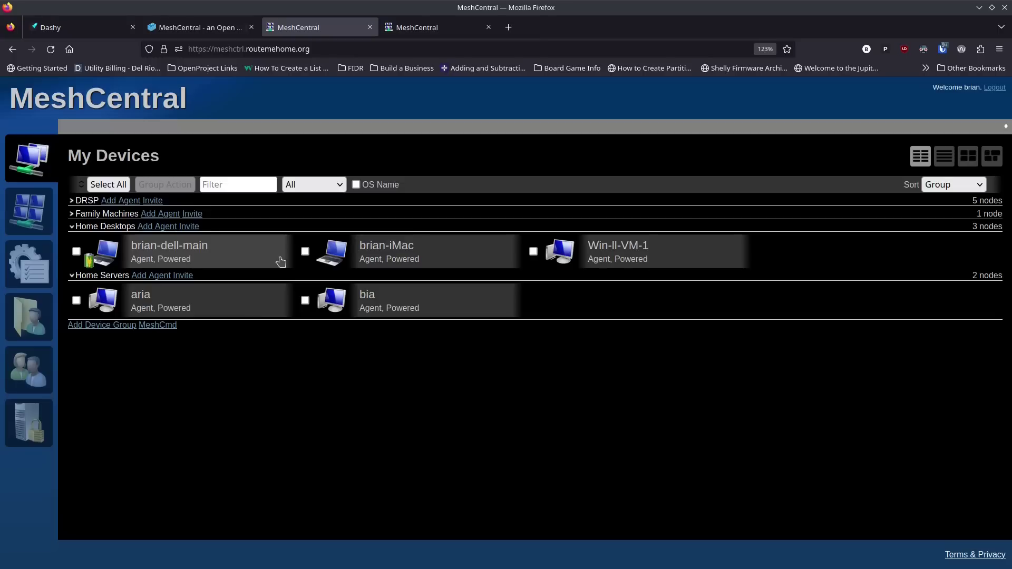
Step: Switch to the OSiA wiki MeshCentral guide and scroll through the Install MeshCentral and docker-compose sections
click(203, 29)
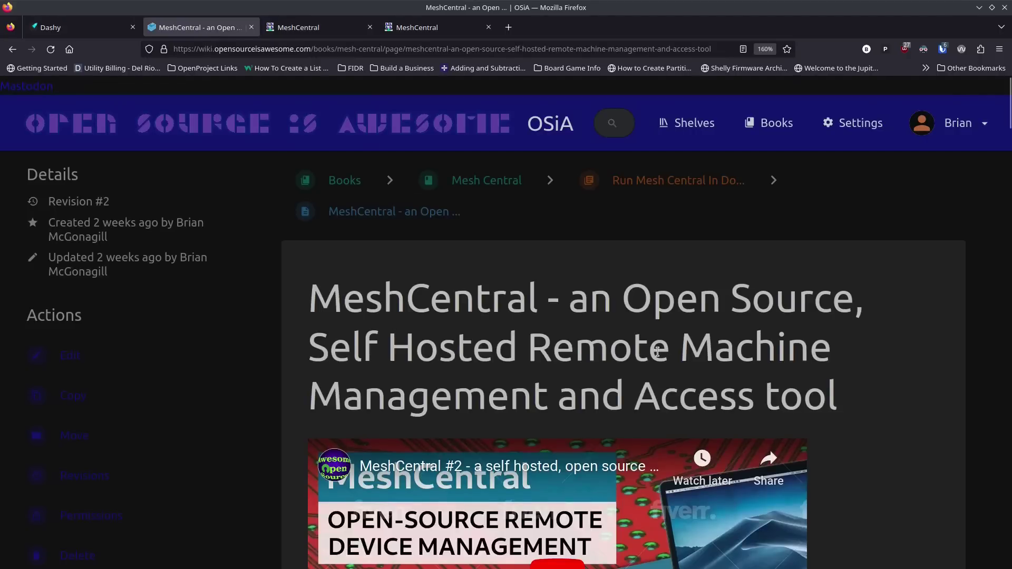
scroll(619, 340, down, 3)
scroll(619, 340, down, 12)
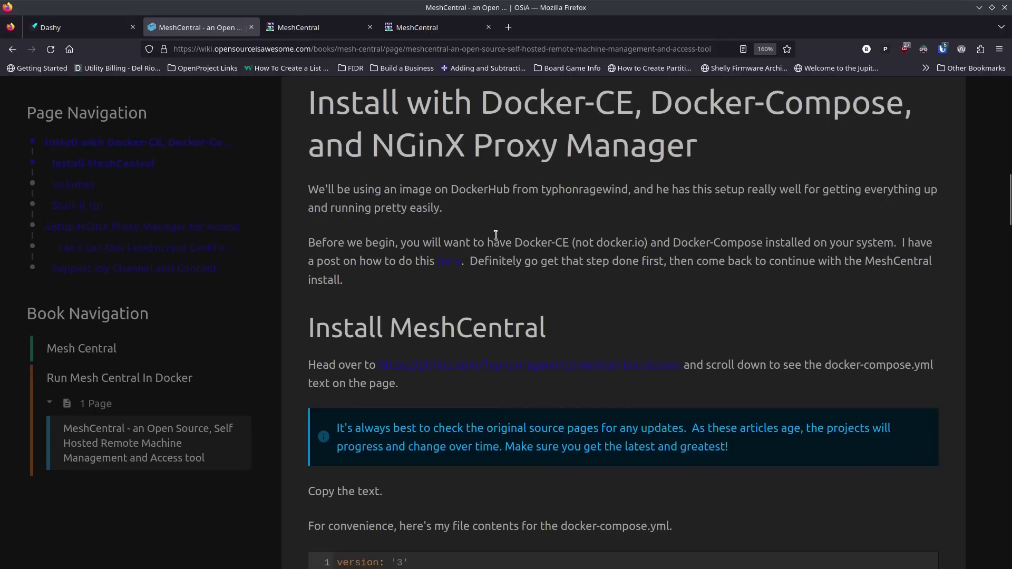
scroll(452, 298, down, 3)
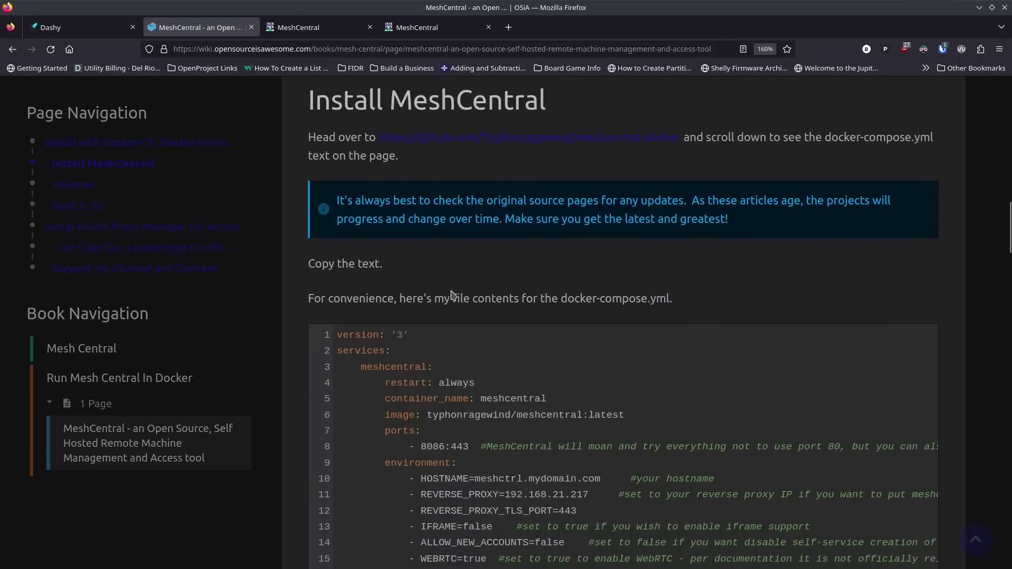
scroll(448, 323, down, 3)
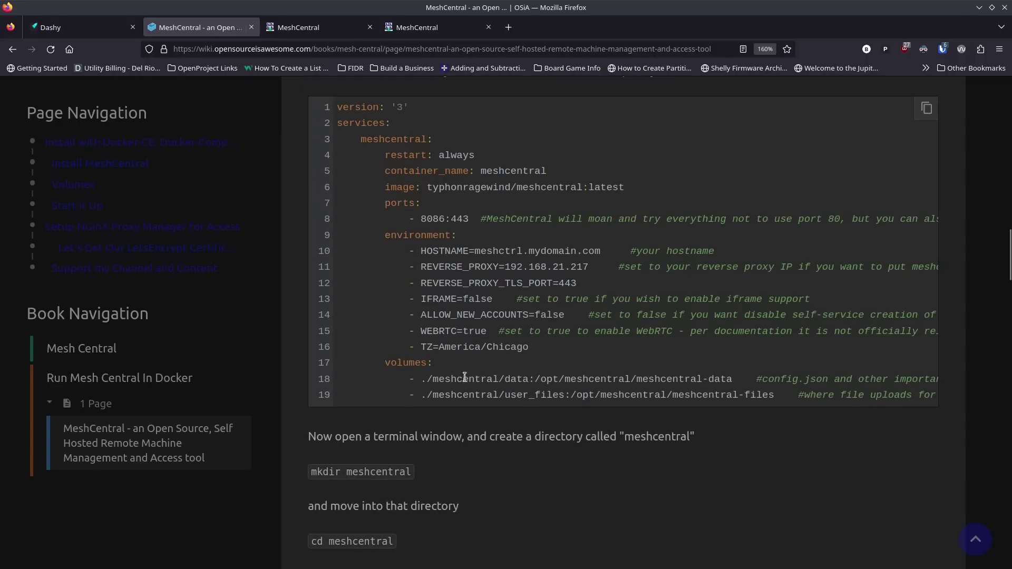
scroll(465, 401, down, 2)
scroll(468, 401, down, 3)
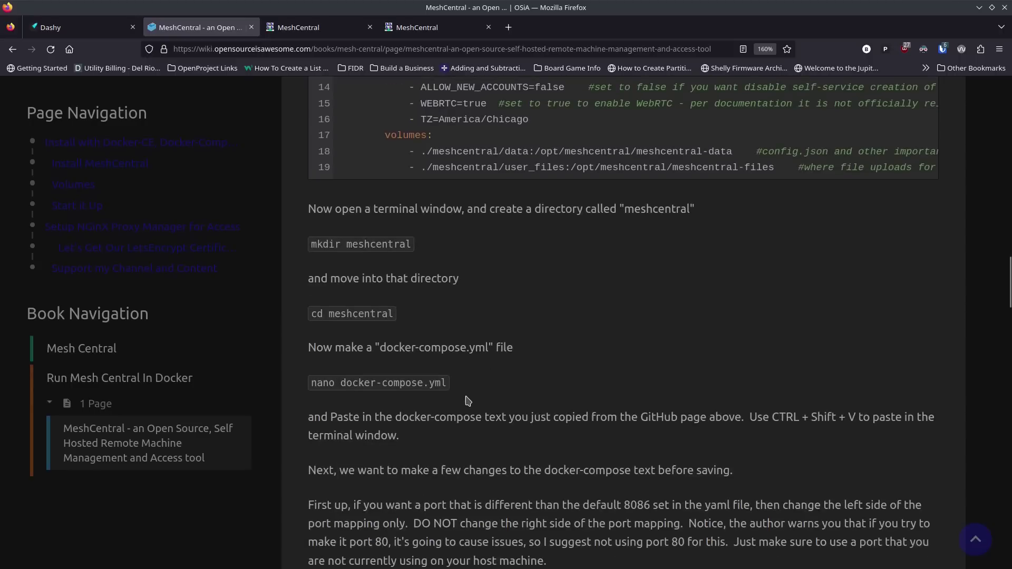
scroll(414, 388, down, 3)
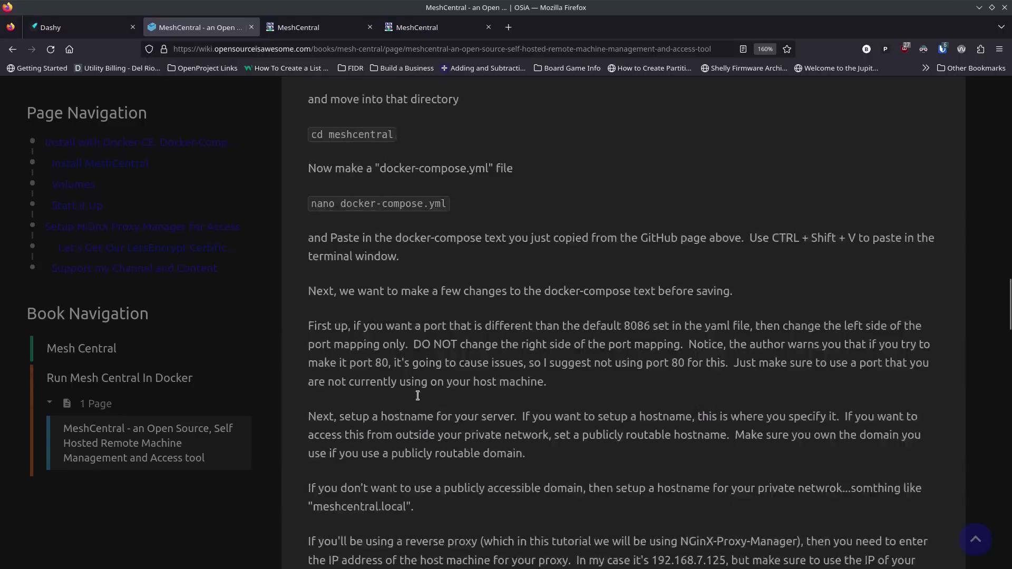
scroll(417, 395, down, 2)
scroll(418, 396, down, 4)
scroll(418, 399, down, 2)
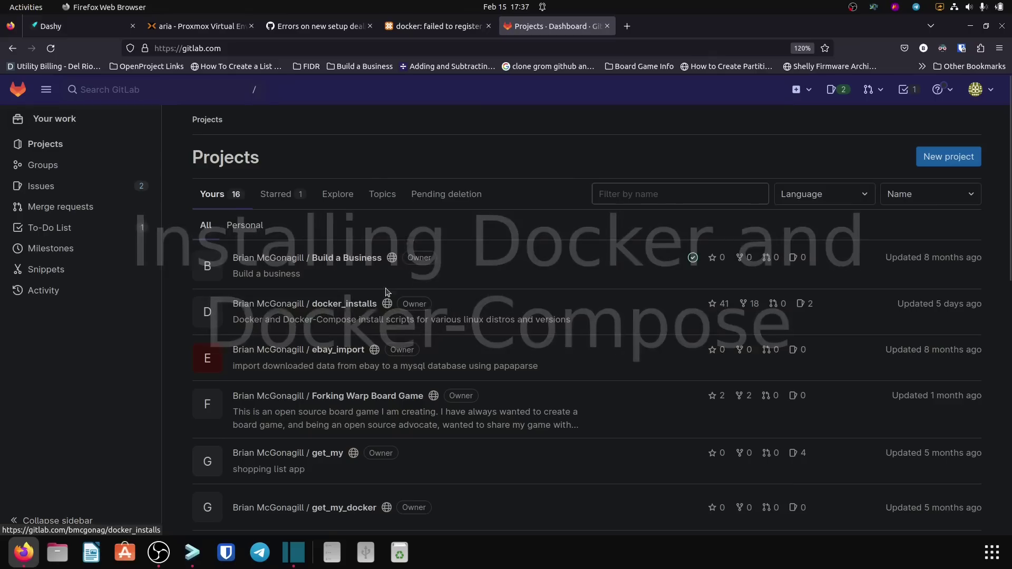
Step: Open install_docker_nproxyman.sh from the docker_installs project as raw and copy its URL
click(341, 303)
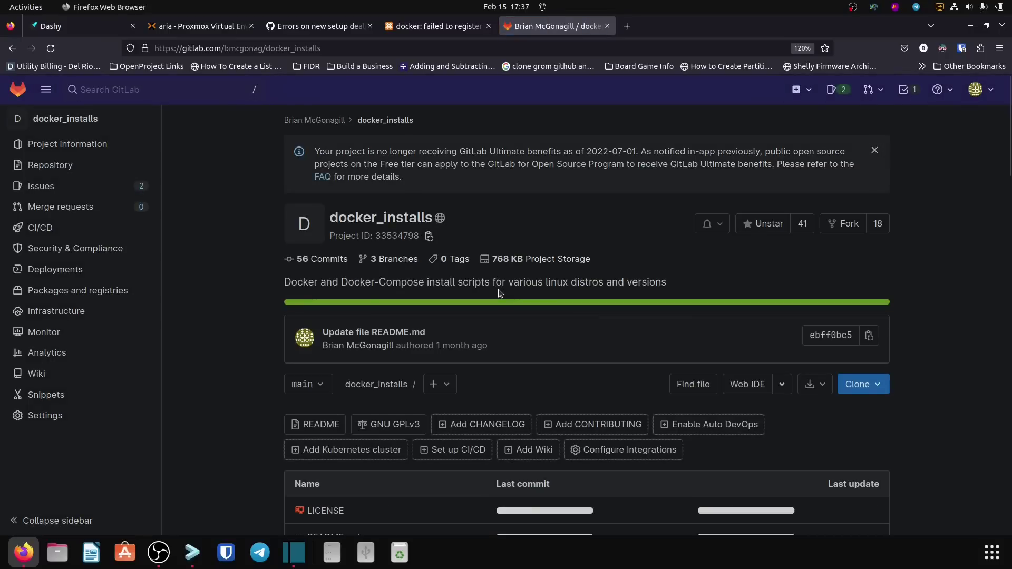
scroll(316, 343, down, 5)
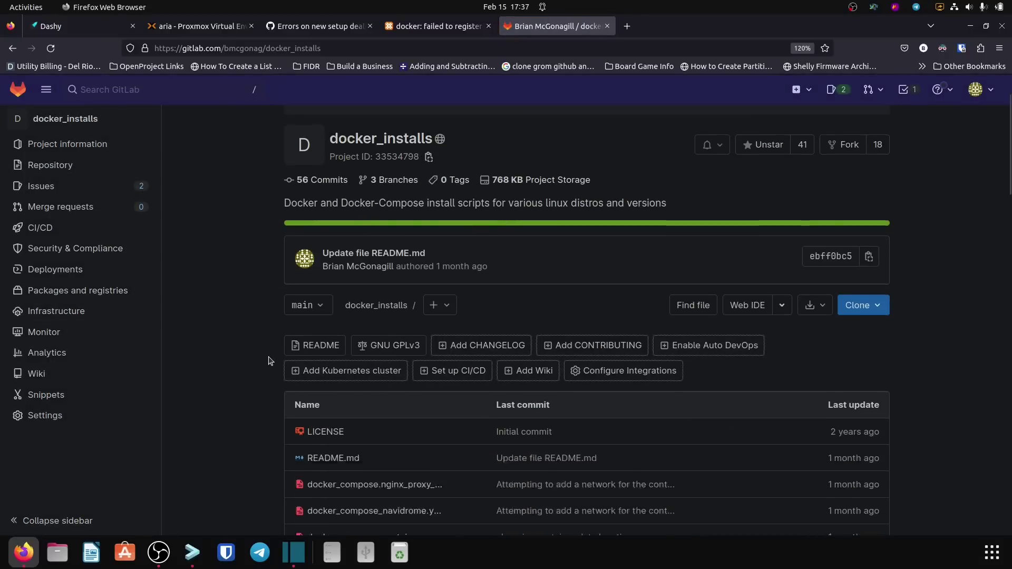
click(340, 380)
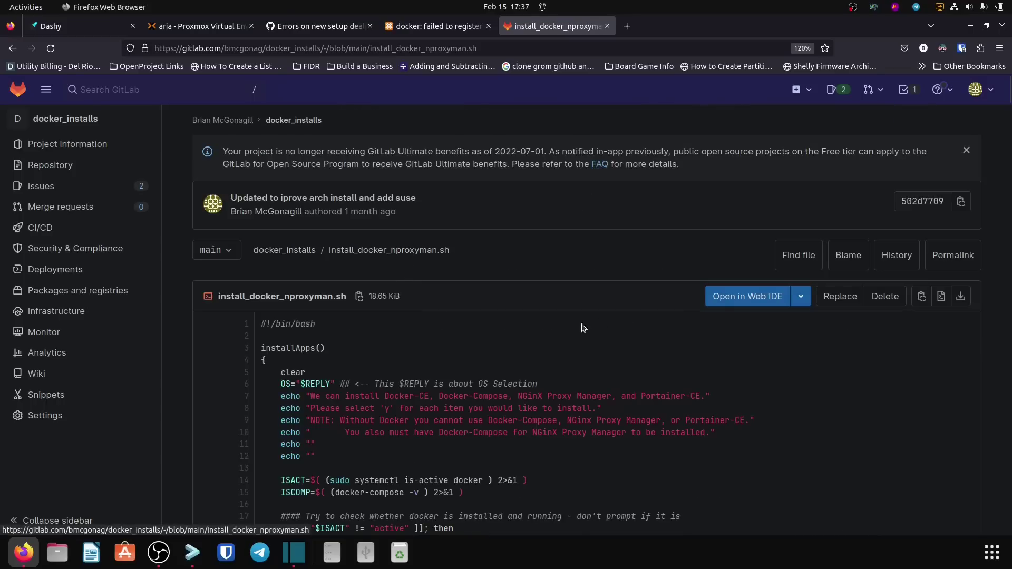
click(942, 296)
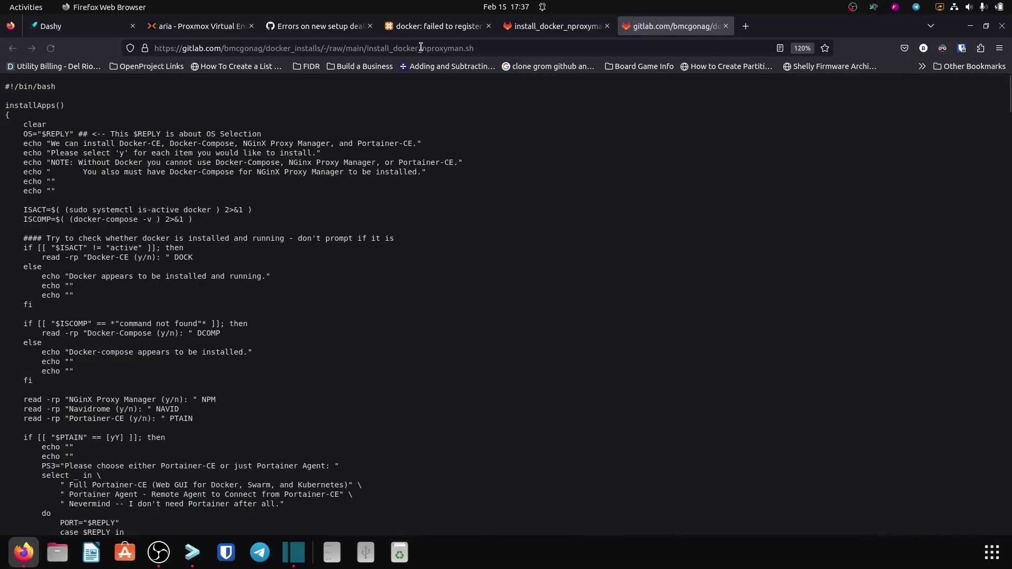
click(420, 47)
key(ctrl+c)
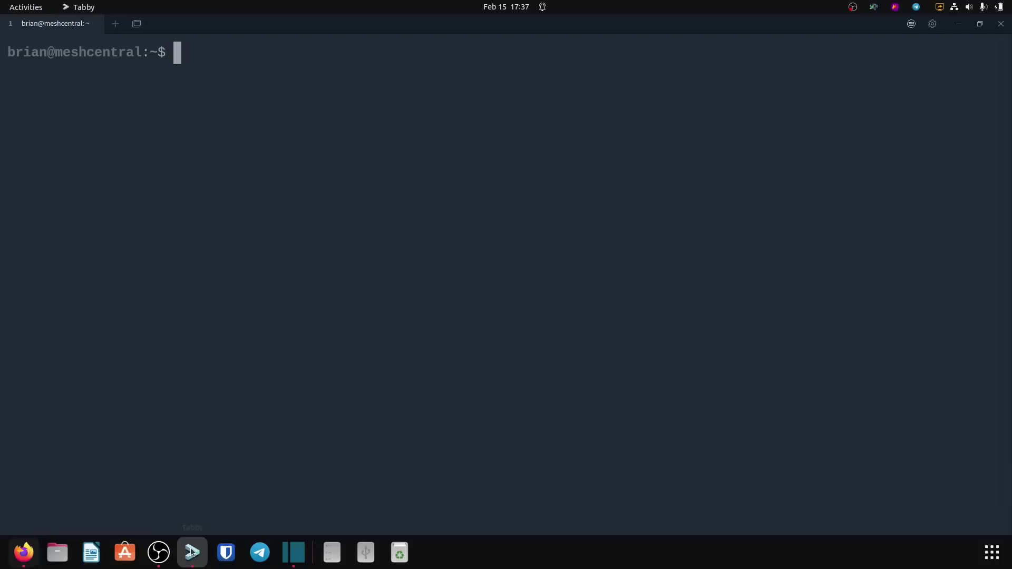
click(193, 552)
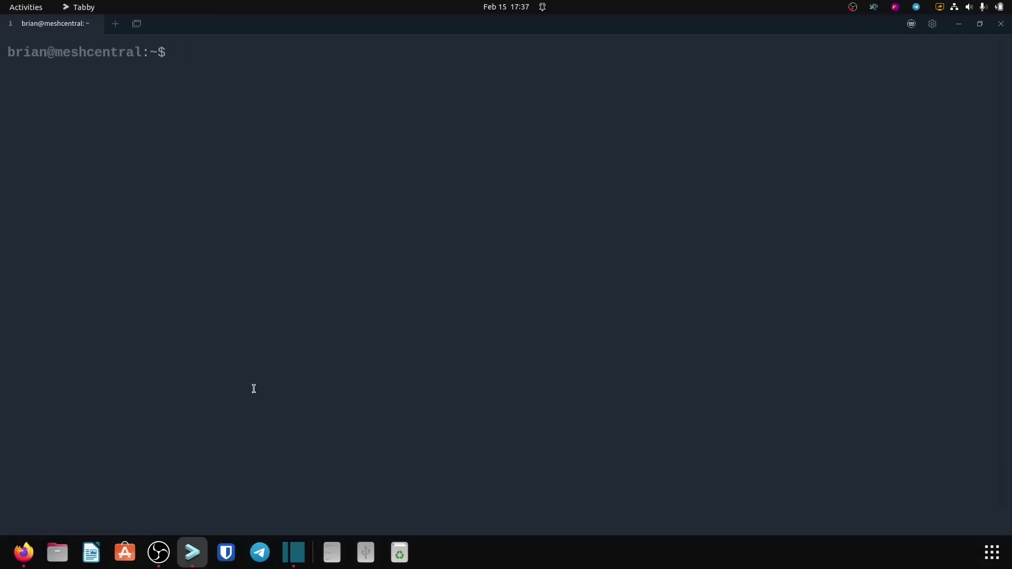
Step: Download the script with wget using the pasted URL, list the files and clear the screen
text(wget)
key(ctrl+shift+v)
key(Return)
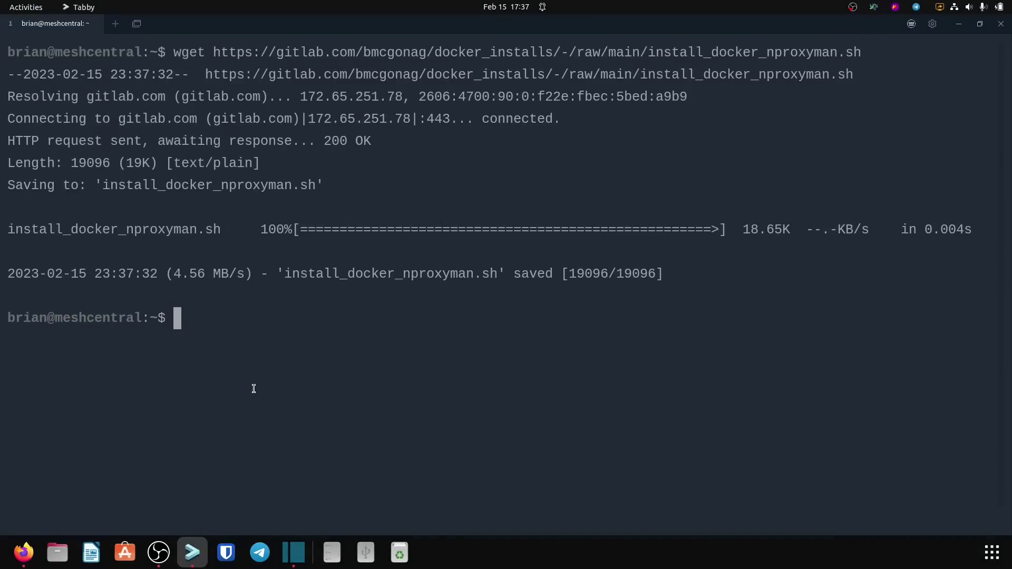
text(ls)
key(Return)
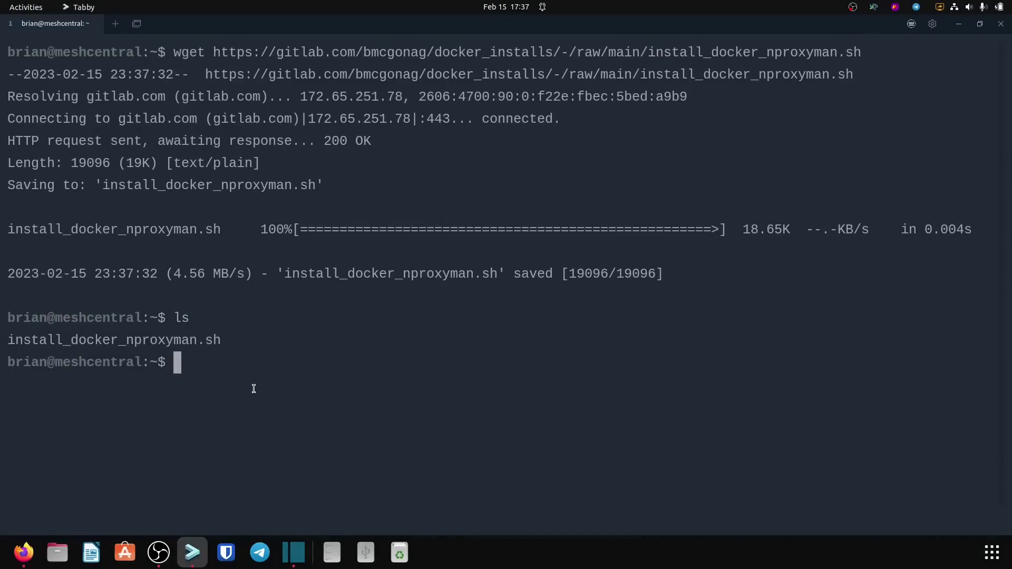
text(clear)
key(Return)
Step: Make ./install_docker_nproxyman.sh executable with chmod +x and run it
text(chmod +x )
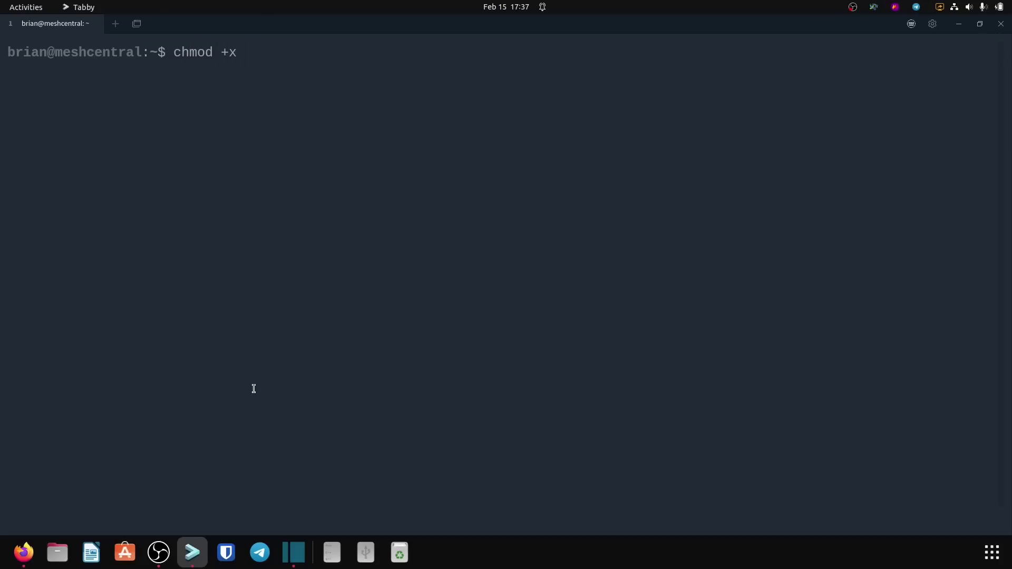
text(./)
key(Tab)
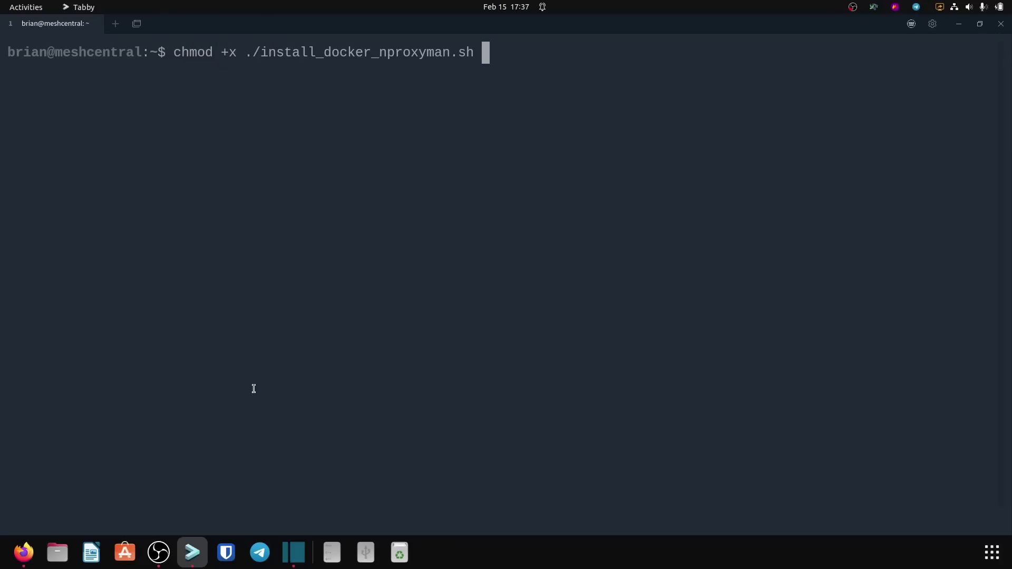
key(Return)
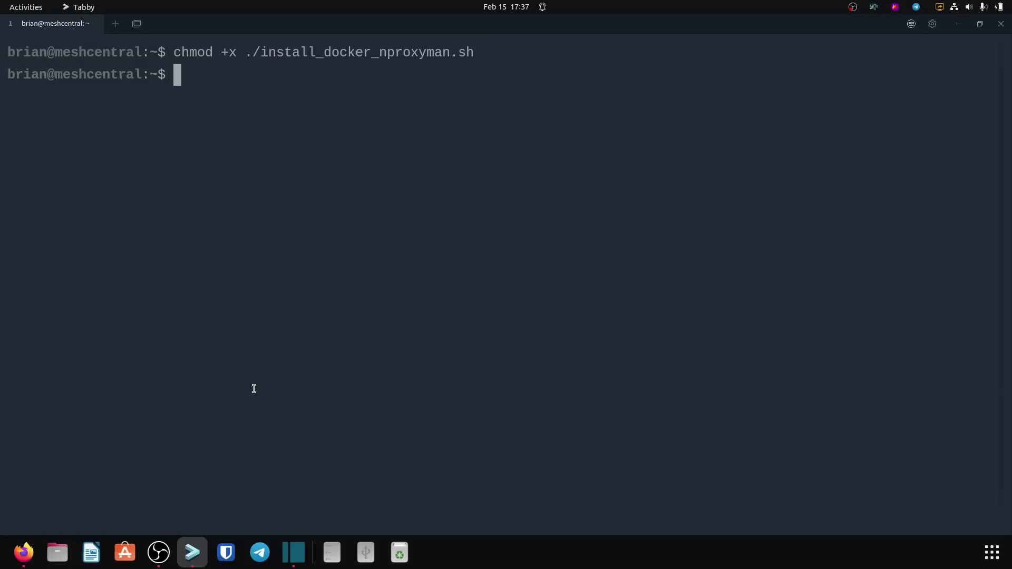
text(./ins)
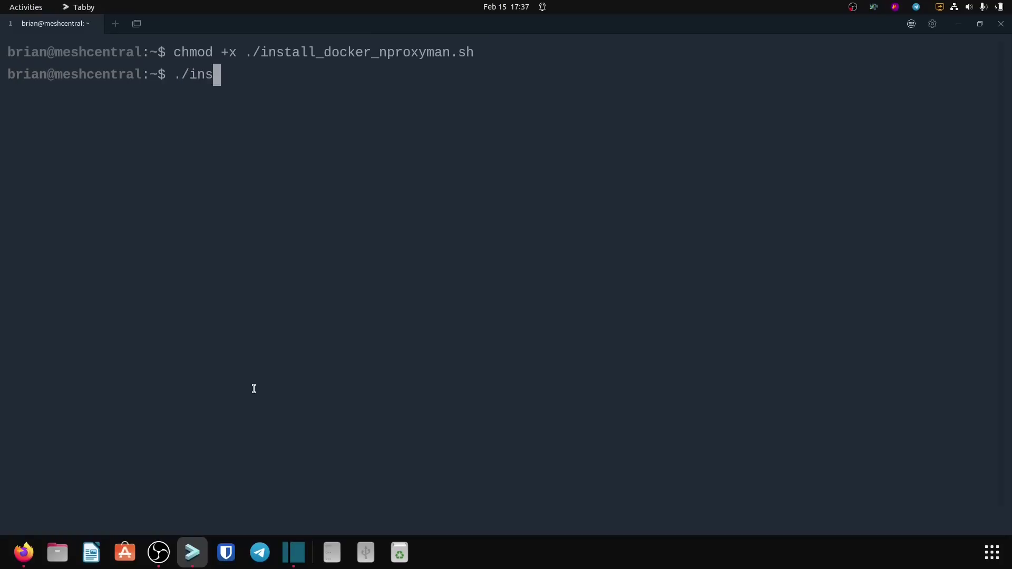
key(Tab)
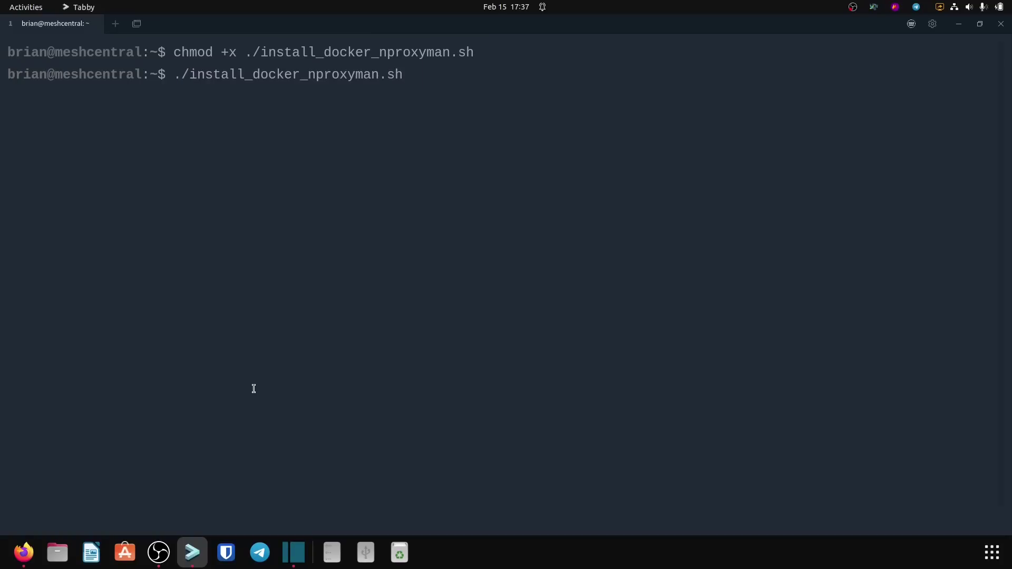
key(Return)
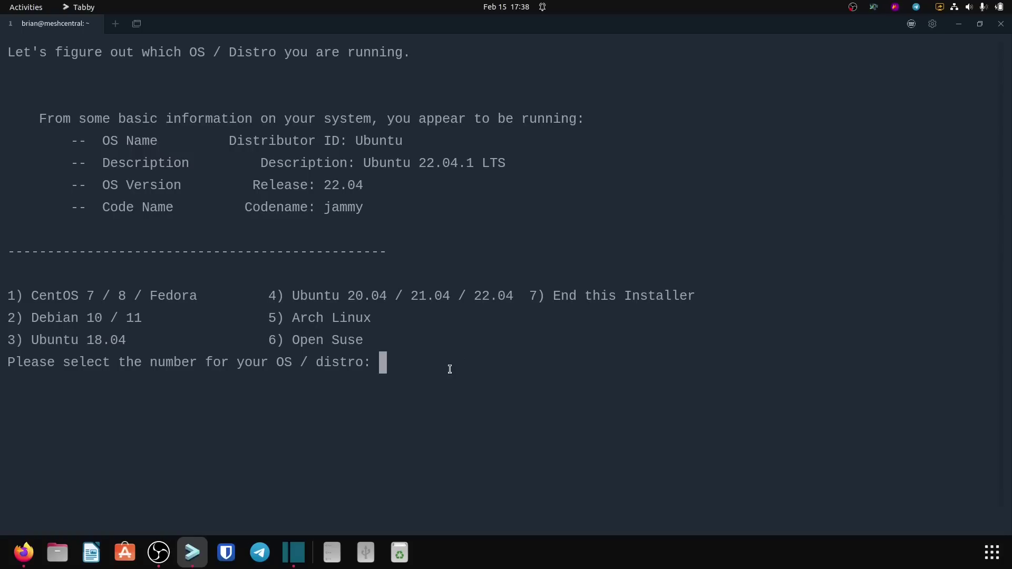
Step: Select Ubuntu (option 4) in the install script and enter the sudo password
text(4)
key(Return)
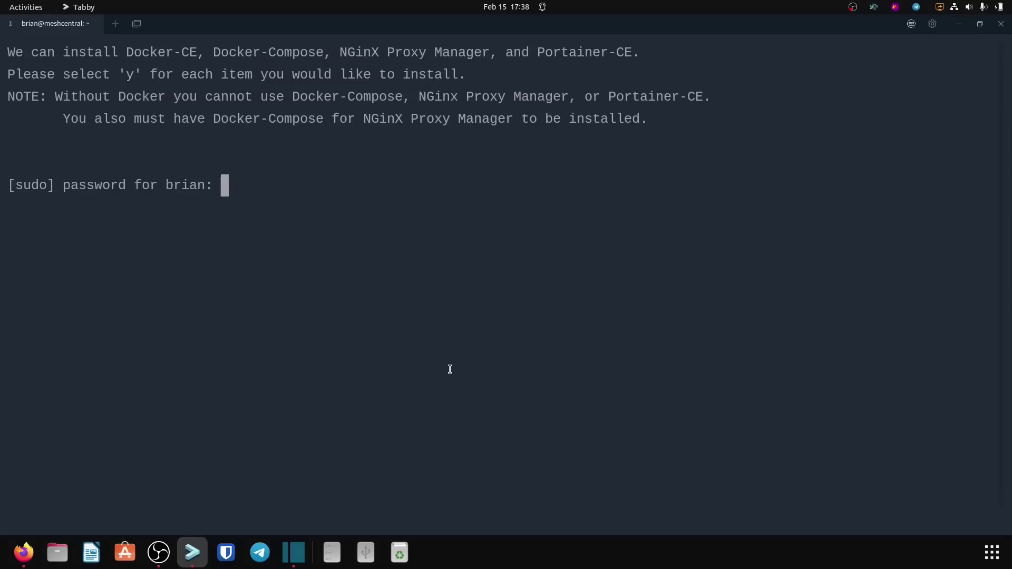
key(Return)
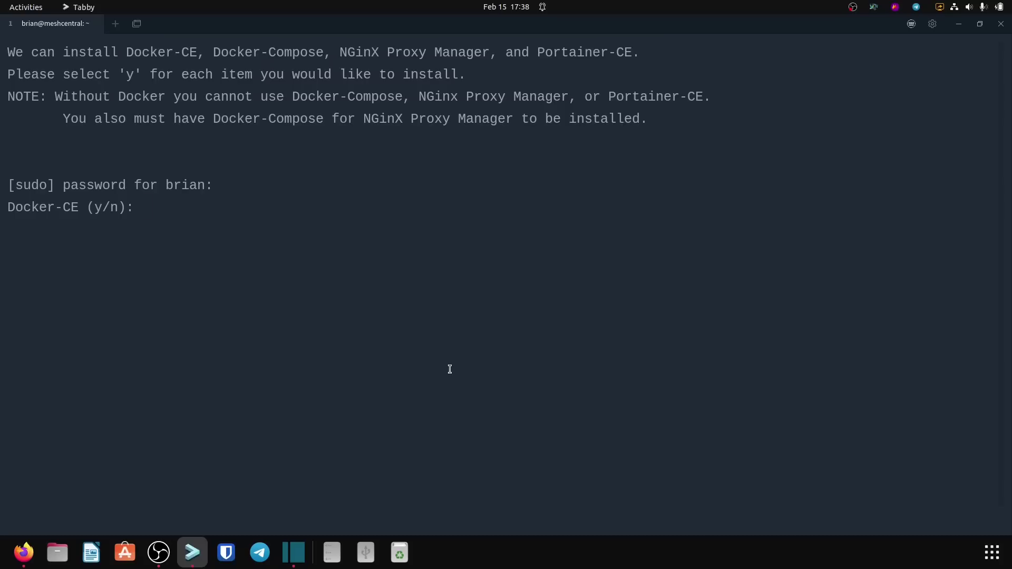
Step: Answer yes to Docker-CE and Docker-Compose, and no to NGinX Proxy Manager, Navidrome and Portainer-CE
text(y)
key(Return)
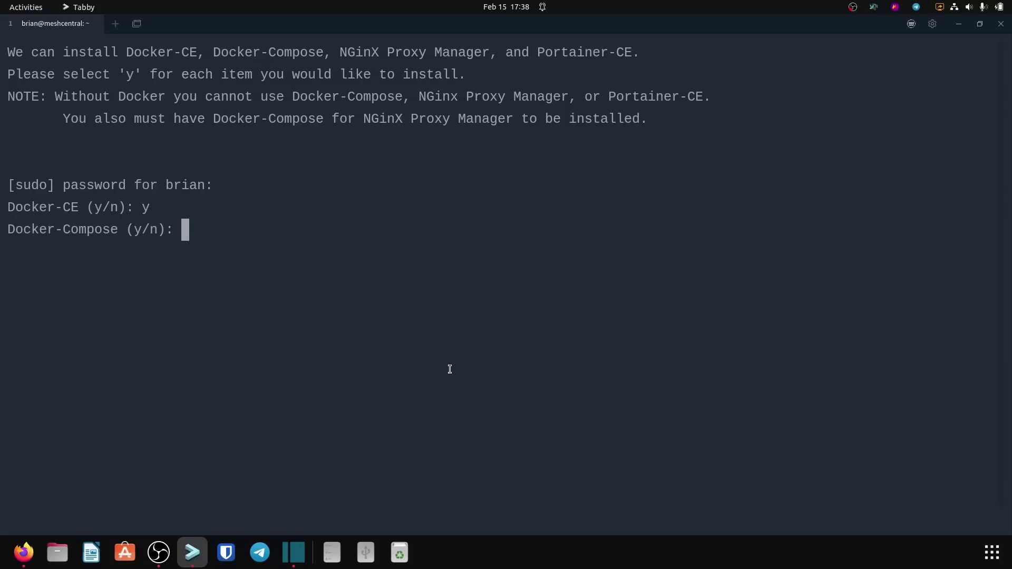
text(y)
key(Return)
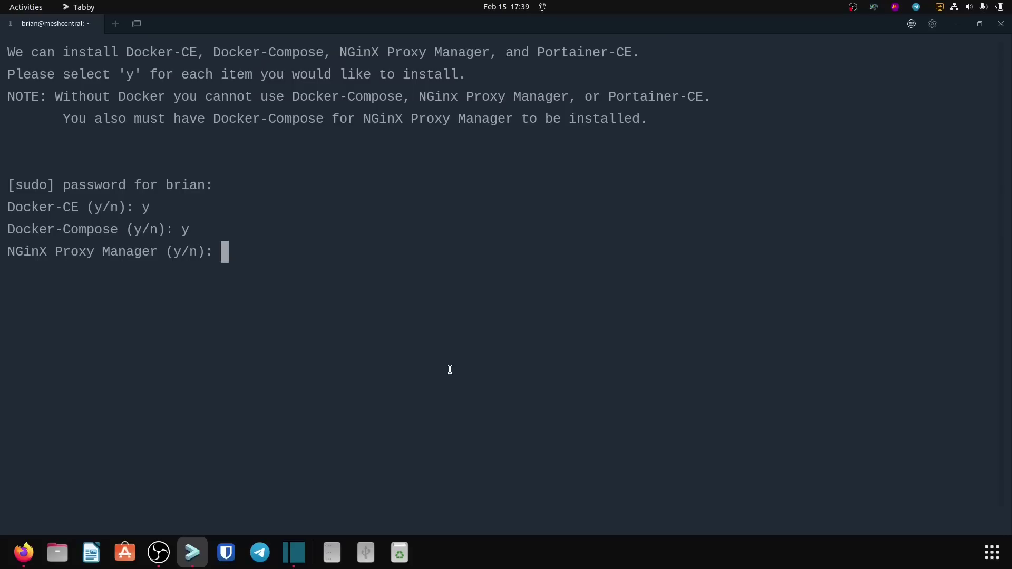
text(n)
key(Return)
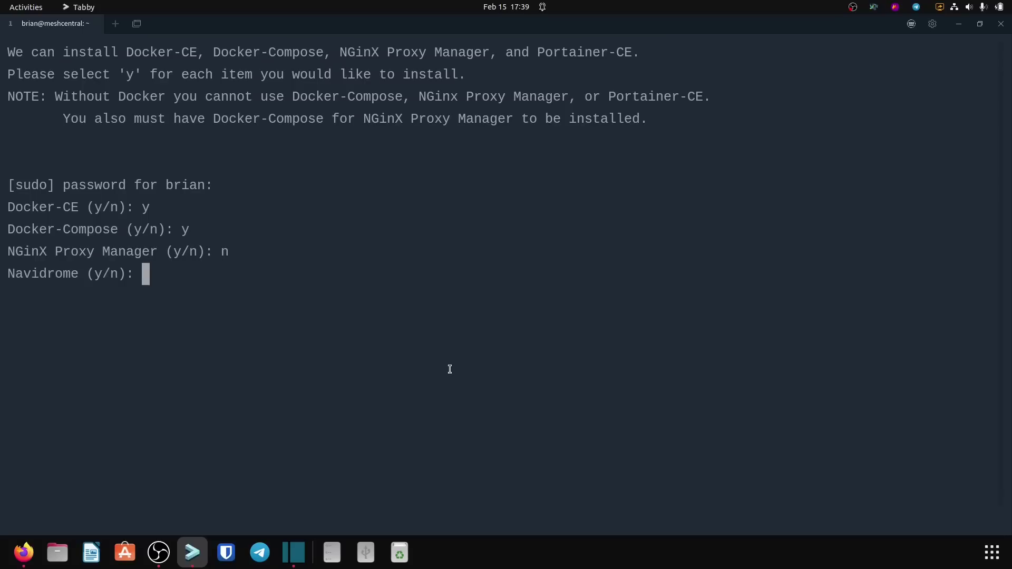
text(n)
text(n)
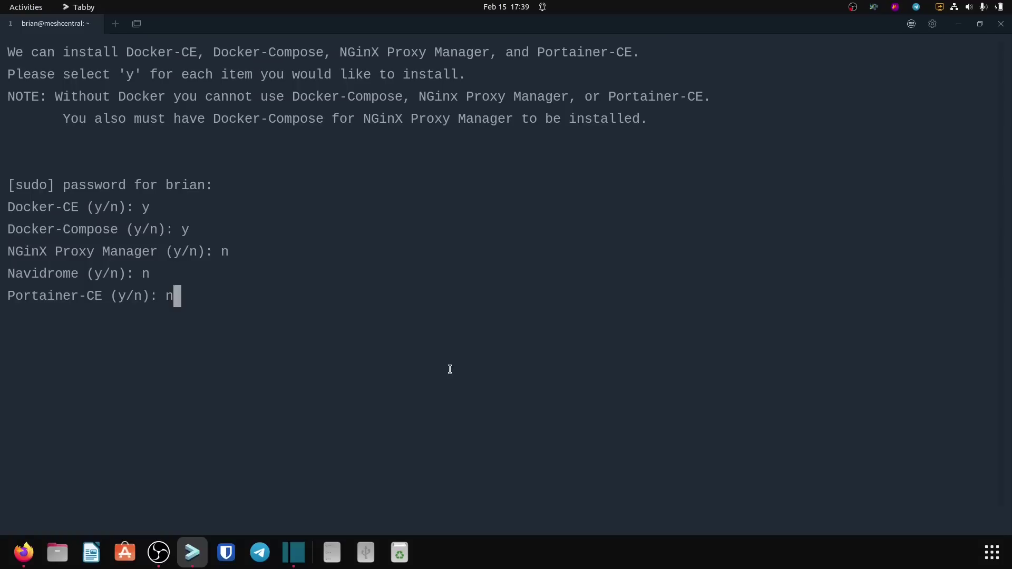
key(Return)
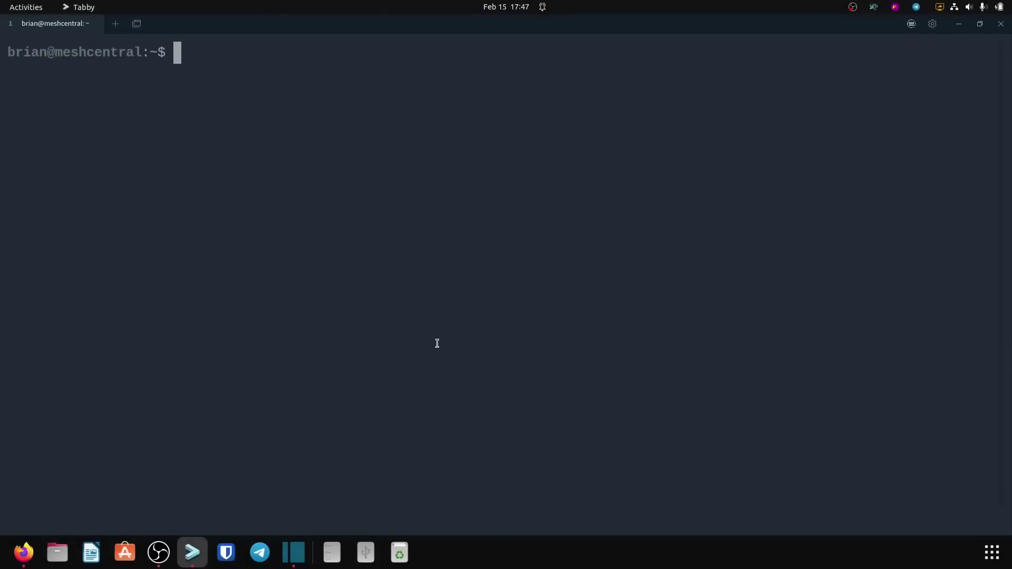
Step: Create the docker/meshcentral folder with mkdir -p
text(mkdir -p )
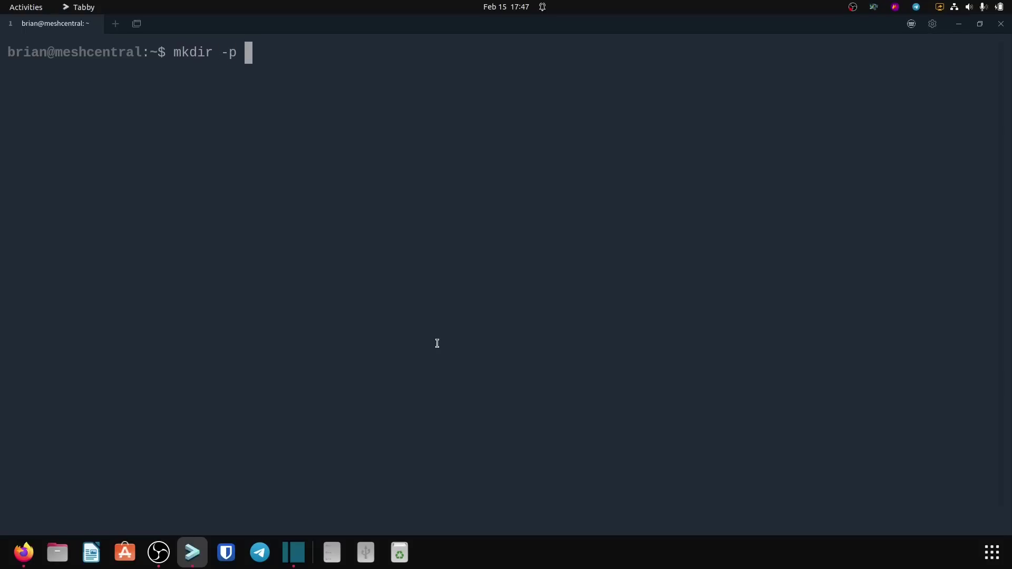
text(docker/)
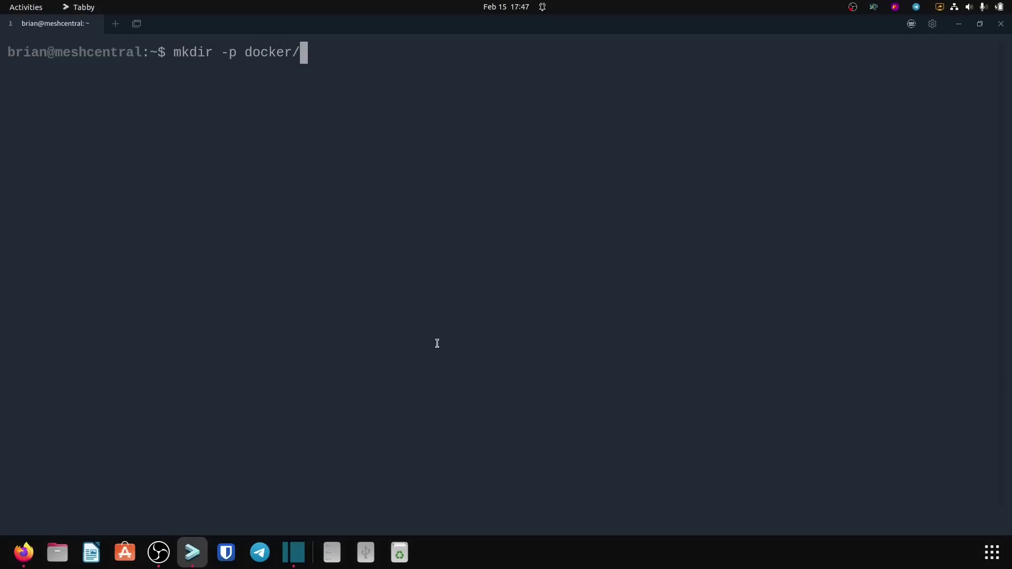
text(meshcentral)
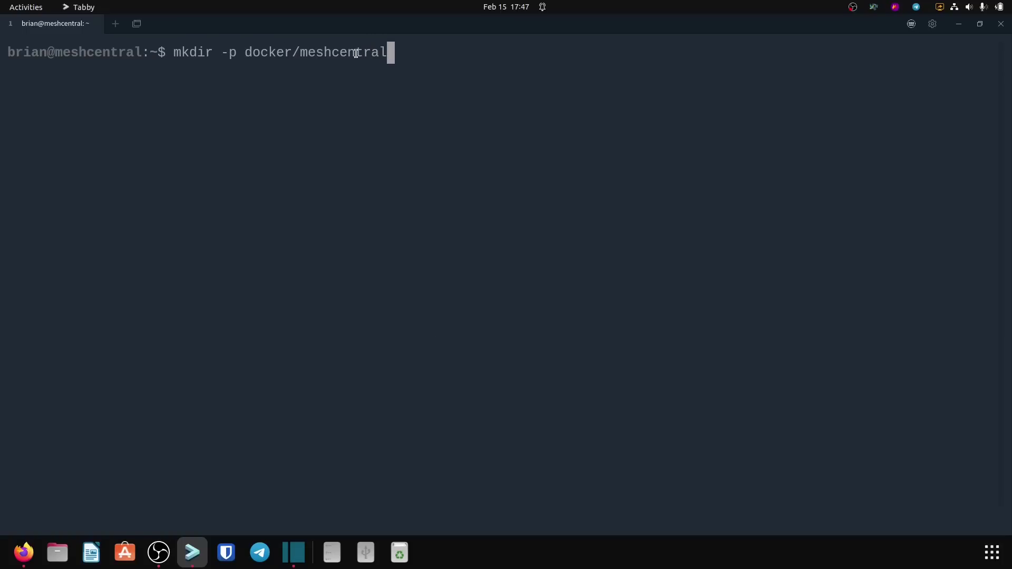
drag(244, 52, 388, 49)
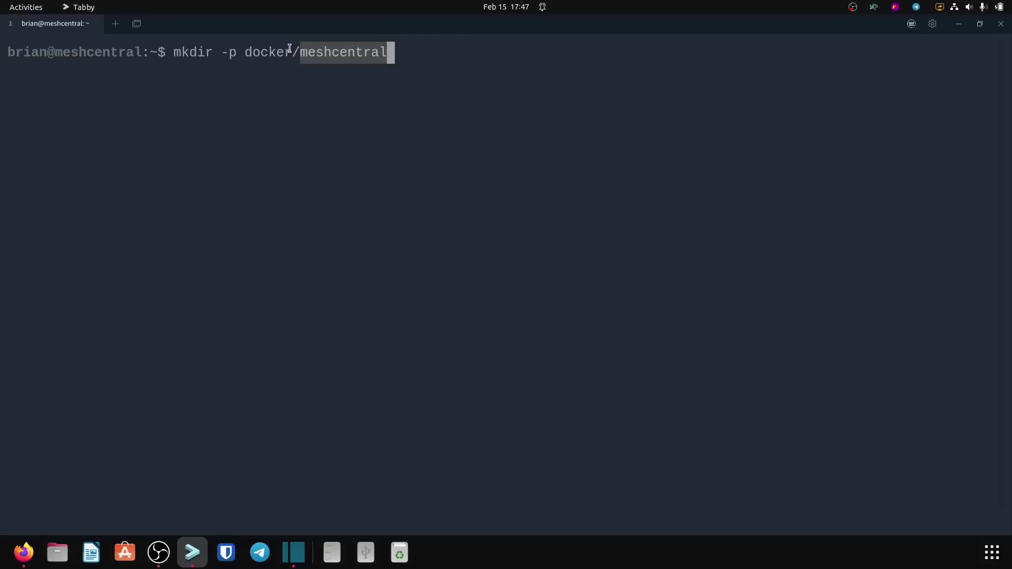
click(350, 65)
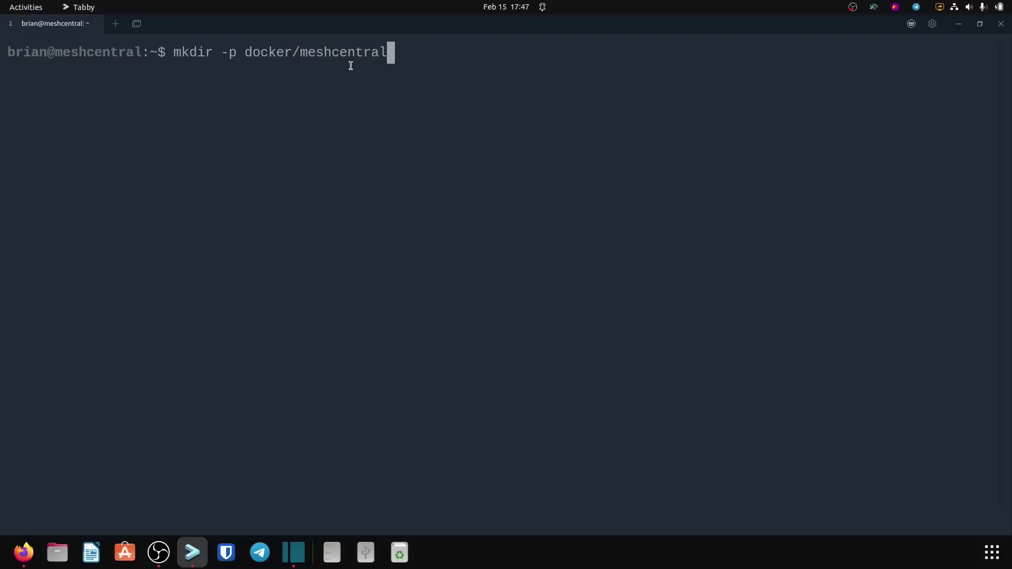
key(Return)
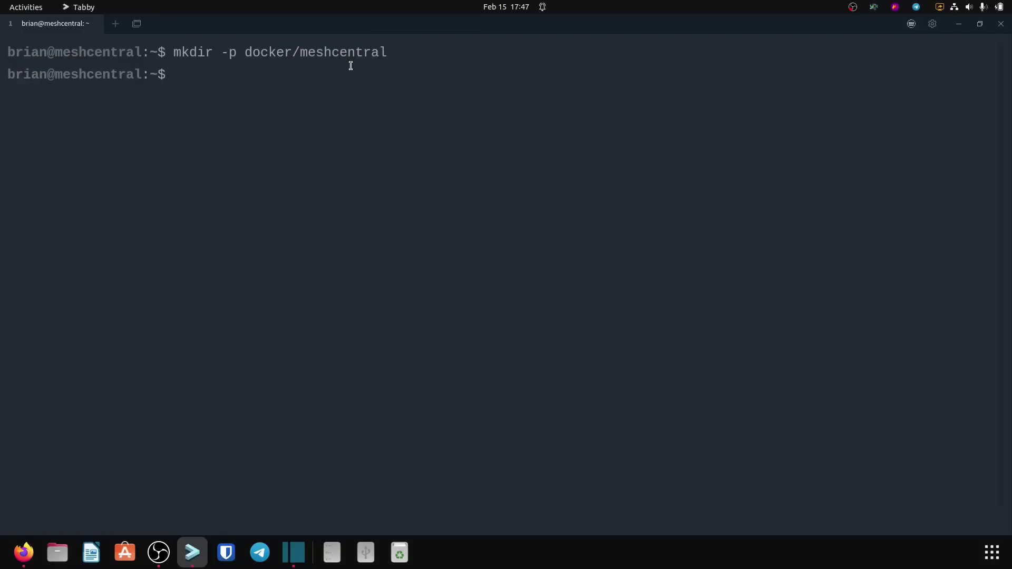
Step: Change into docker/meshcentral and list its contents
text(cd dock)
key(Tab)
text(/)
key(BackSpace)
text(me)
key(Tab)
key(Return)
text(ls)
key(Return)
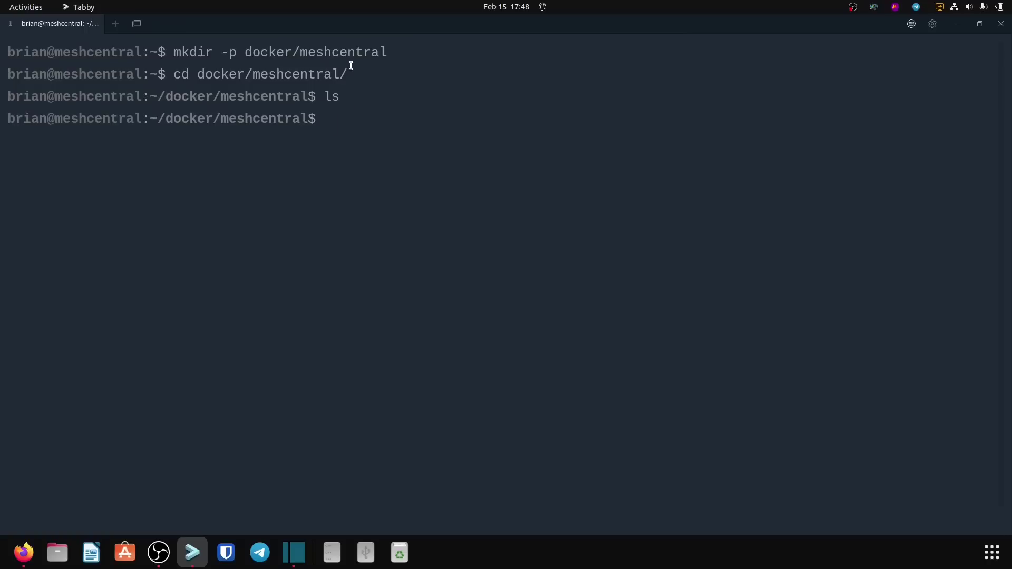
Step: Start a new docker-compose.yml file in nano
text(nano m)
key(BackSpace)
text(docker)
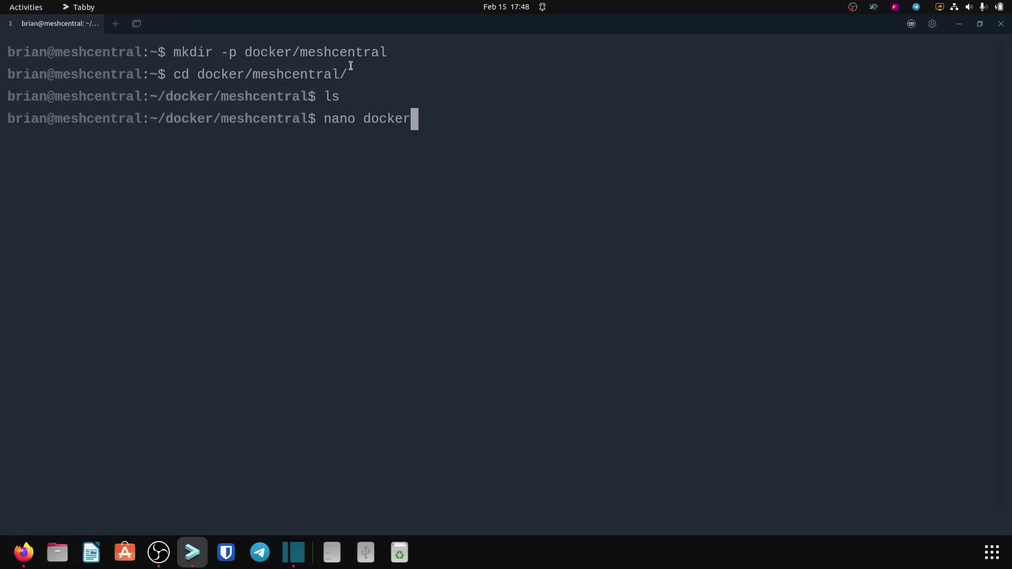
text(-compose.yml)
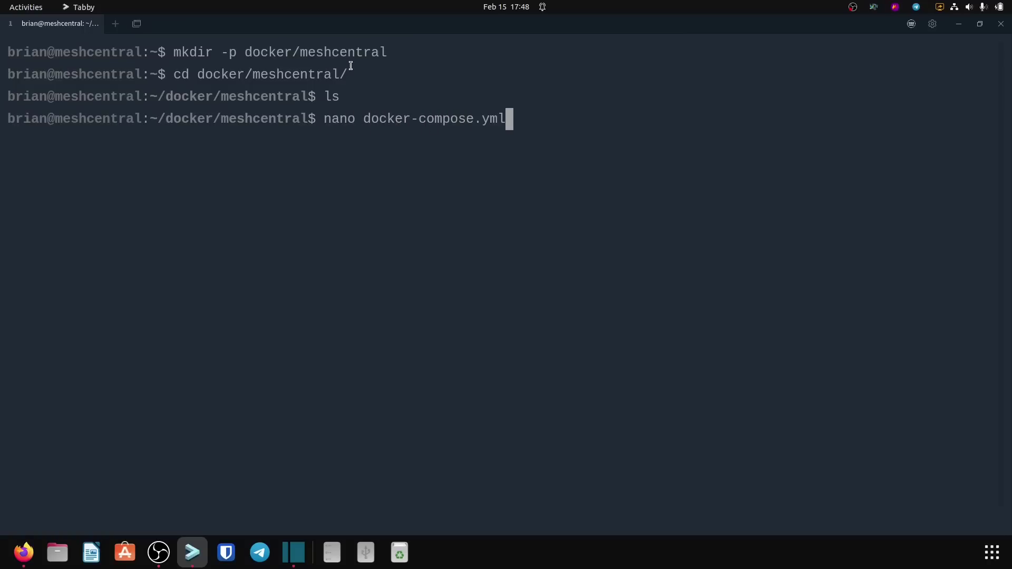
key(Return)
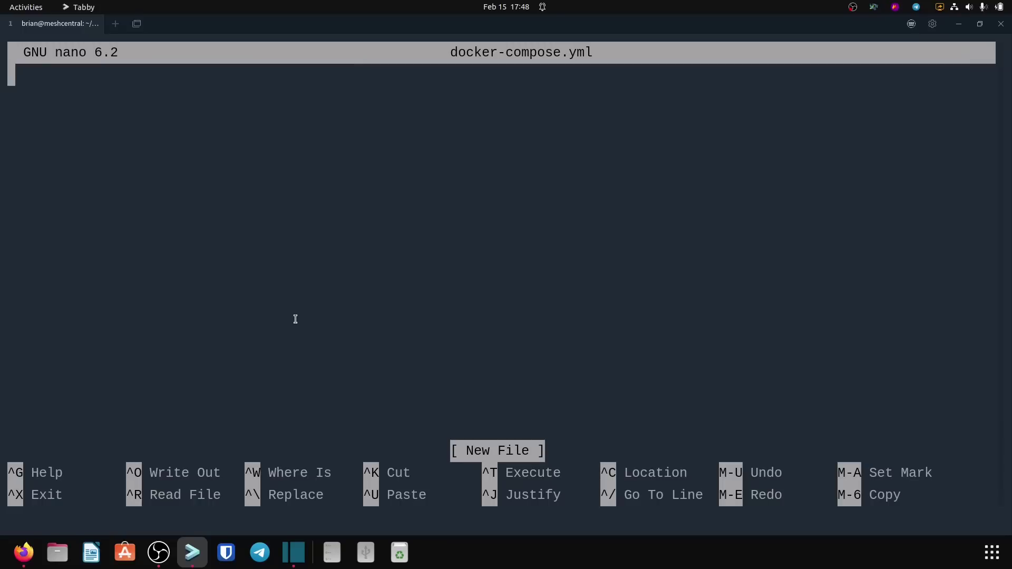
Step: Copy the wiki's MeshCentral docker-compose example and paste it into docker-compose.yml
key(alt+Tab)
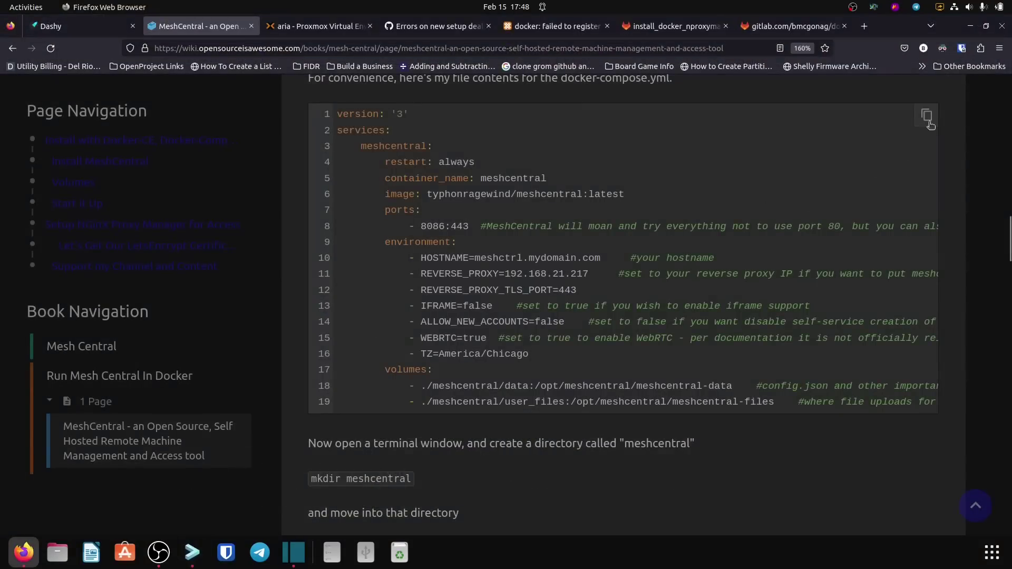
click(929, 121)
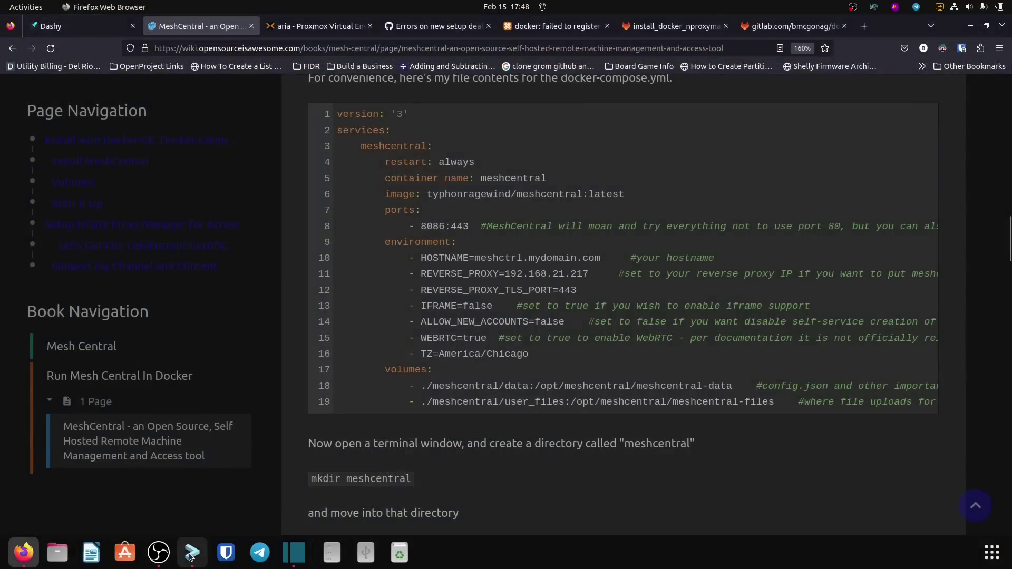
click(193, 557)
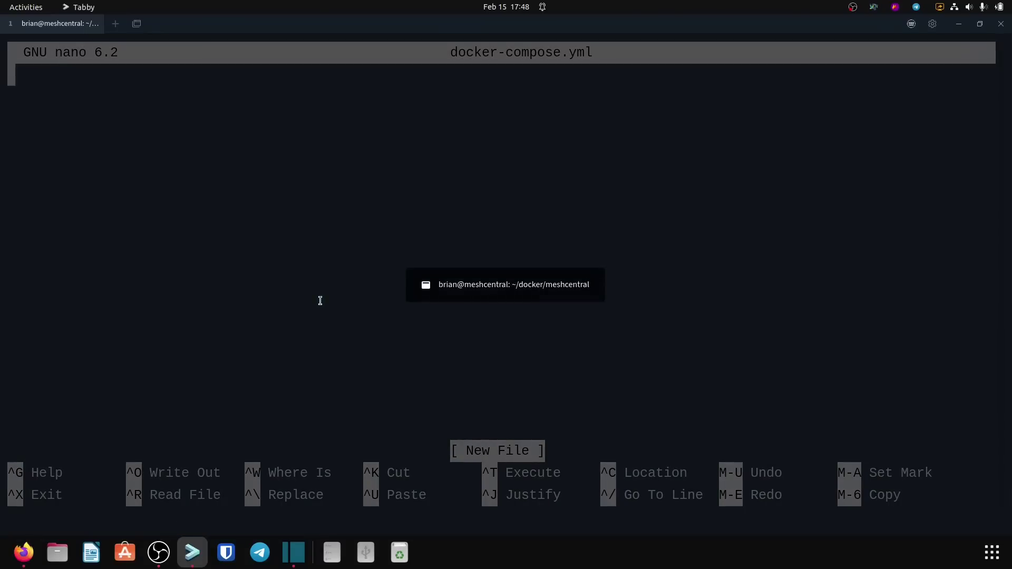
key(ctrl+shift+v)
Step: Check the 8086:443 port mapping and begin deleting the placeholder HOSTNAME domain
scroll(320, 300, up, 6)
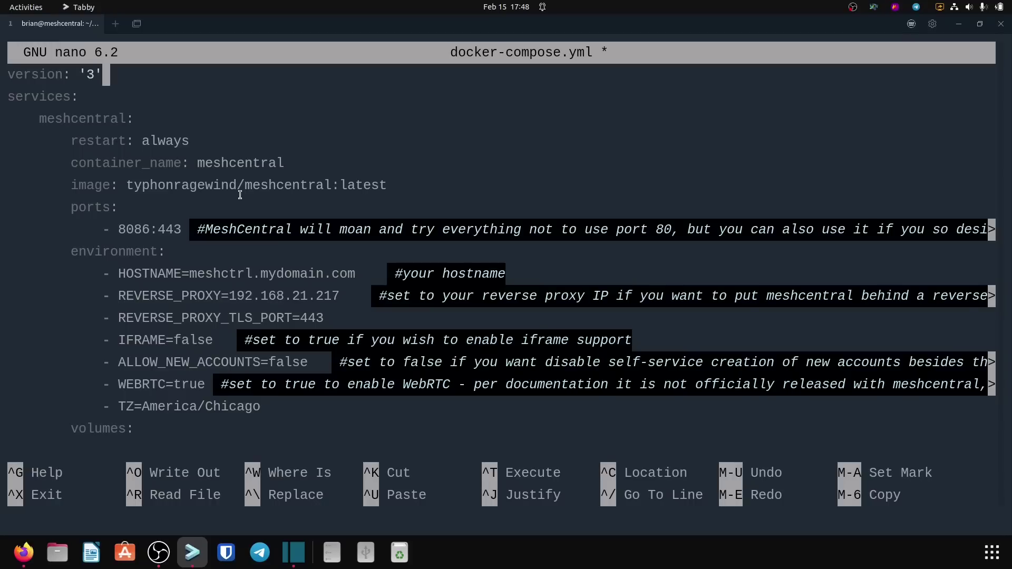
key(Down)
key(Down)
key(Down)
key(Down)
key(Down)
key(Down)
key(Left)
key(Left)
key(Left)
key(Left)
key(Left)
key(Left)
key(Left)
key(Left)
key(Left)
key(Left)
key(Left)
key(Left)
key(Left)
key(Left)
key(Left)
key(Left)
key(Left)
key(Left)
key(Left)
key(Left)
key(Left)
key(Left)
key(Left)
key(Left)
key(Left)
key(Left)
key(Left)
key(Left)
key(Left)
key(Left)
key(Left)
key(Left)
key(Left)
key(Left)
key(Left)
key(Left)
key(Left)
key(Left)
key(Left)
key(Left)
key(Left)
key(Left)
key(Left)
key(Left)
key(Left)
key(Left)
key(Left)
key(Left)
key(Right)
key(Right)
key(Right)
key(Right)
key(Right)
key(Right)
key(Left)
key(Left)
key(Left)
key(Left)
key(Left)
key(Left)
key(Right)
key(Right)
key(Right)
key(Right)
key(Right)
key(Right)
key(Right)
key(Left)
key(Left)
key(Left)
key(Left)
key(Left)
key(Left)
key(Left)
key(Right)
key(Right)
key(Right)
key(Left)
key(Left)
key(Left)
key(Right)
key(Right)
key(Right)
key(Right)
key(Right)
key(Right)
key(Right)
key(Left)
key(Left)
key(Right)
key(Right)
key(Down)
key(Down)
key(Right)
key(Right)
key(Right)
key(Right)
key(Right)
key(Right)
key(Right)
key(Right)
key(Right)
key(Right)
key(Right)
key(Right)
key(Right)
key(Right)
key(Right)
key(Right)
key(Right)
key(Right)
key(Right)
key(Right)
key(Left)
key(BackSpace)
key(BackSpace)
key(BackSpace)
key(BackSpace)
key(BackSpace)
key(BackSpace)
key(BackSpace)
key(BackSpace)
key(BackSpace)
key(BackSpace)
key(BackSpace)
key(BackSpace)
key(BackSpace)
key(BackSpace)
key(BackSpace)
key(BackSpace)
key(BackSpace)
text(test.routemehome.org)
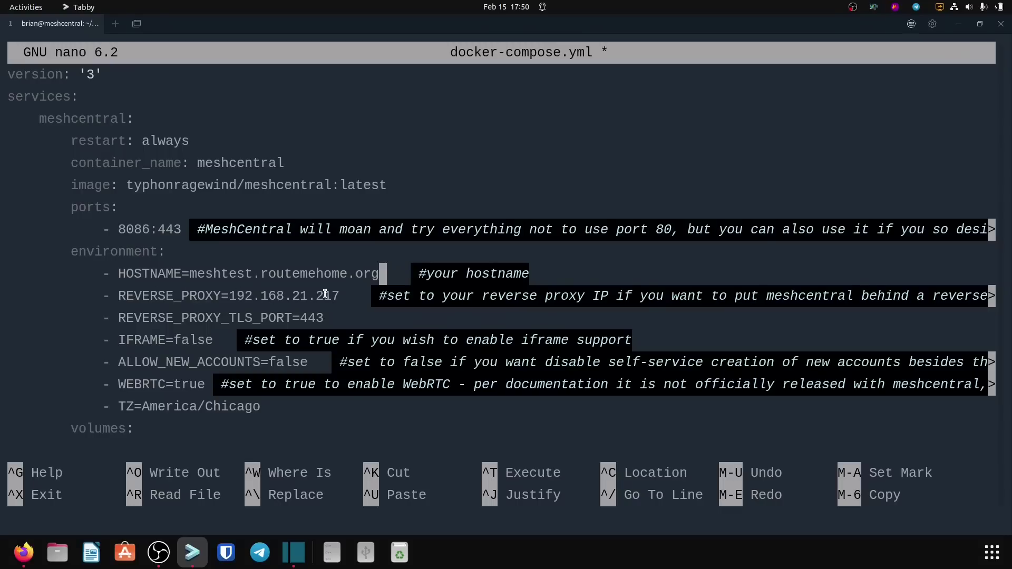
key(Down)
key(Left)
key(Left)
key(Left)
key(Left)
key(Left)
key(Left)
key(Left)
key(Left)
key(Left)
key(Left)
key(Left)
key(Right)
key(Right)
key(Right)
key(Right)
key(Right)
key(Right)
key(Left)
key(Left)
key(Left)
key(Left)
key(Left)
key(Left)
key(Left)
key(Left)
key(Left)
key(Left)
key(Left)
key(Left)
key(Right)
key(Right)
key(Right)
key(Right)
key(Right)
key(Right)
key(Right)
key(Right)
key(Right)
key(Right)
key(Right)
key(Left)
key(Left)
key(Left)
key(Left)
key(Left)
key(Left)
key(Left)
key(Left)
key(Down)
key(Right)
key(Right)
key(Right)
key(Right)
key(Right)
key(Right)
key(Right)
key(Down)
key(Left)
key(Left)
key(Left)
key(Left)
key(Left)
key(Left)
key(Left)
key(Left)
key(Left)
key(Left)
key(Left)
key(Left)
key(Left)
key(Left)
key(Left)
key(Left)
key(Left)
key(Left)
key(Left)
key(Right)
key(Right)
key(Right)
key(Right)
key(Right)
key(Down)
key(Down)
key(Up)
key(Right)
key(Right)
key(Right)
key(Right)
key(Right)
key(Right)
key(Right)
key(Right)
key(Right)
key(Right)
key(Right)
key(Right)
key(Down)
key(Left)
key(Left)
key(Left)
key(Left)
key(Left)
key(Left)
key(Left)
key(Left)
key(Left)
key(Left)
key(Left)
key(Left)
key(Left)
key(Left)
key(Left)
key(Left)
key(Left)
key(Right)
key(Right)
key(Right)
key(Right)
key(Down)
key(Right)
key(Right)
key(Right)
key(Right)
key(Right)
key(Right)
key(Right)
key(Left)
key(Left)
key(Left)
key(Left)
key(Left)
key(Left)
key(Left)
key(Left)
key(Left)
key(Left)
key(Left)
key(Left)
key(Left)
key(Left)
key(Left)
key(Right)
key(Right)
key(Right)
key(Right)
key(Right)
key(Right)
key(Right)
key(Right)
key(Right)
key(Right)
key(Right)
key(Right)
key(Right)
key(Right)
key(Right)
Step: Remove 'meshcentral/' from both volume paths, leaving ./data and ./user_files
key(Down)
key(Down)
key(Down)
key(Down)
key(Up)
key(Up)
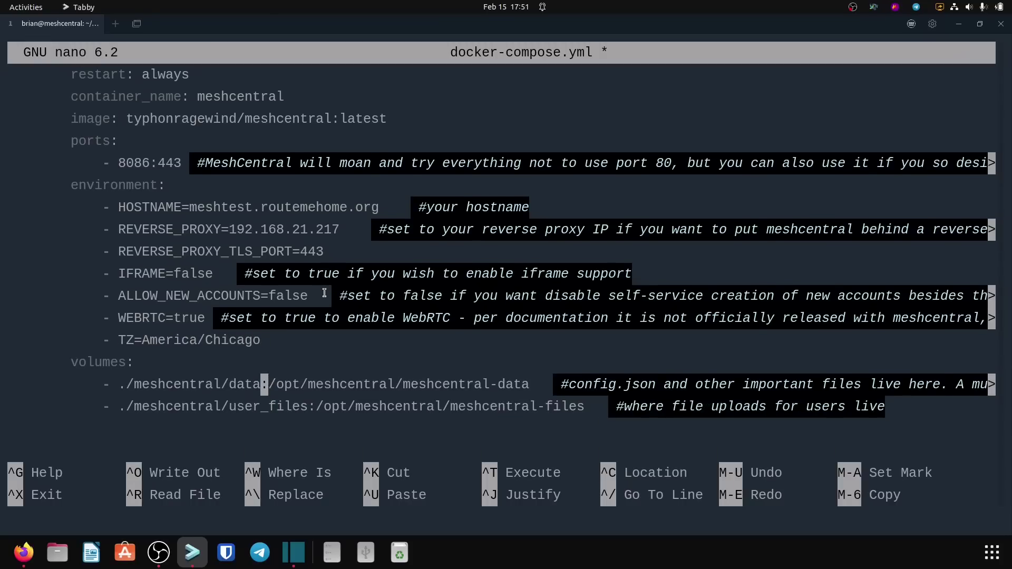
key(Left)
key(Left)
key(Left)
key(Left)
key(Left)
key(Left)
key(Left)
key(Left)
key(Left)
key(Left)
key(Left)
key(Left)
key(Left)
key(Left)
key(Left)
key(Left)
key(Left)
key(Right)
key(Right)
key(Right)
key(Right)
key(Right)
key(Right)
key(Right)
key(Right)
key(Right)
key(Right)
key(Right)
key(Right)
key(Right)
key(Right)
key(Right)
key(Right)
key(Left)
key(Left)
key(Left)
key(Left)
key(Left)
key(Left)
key(Left)
key(Left)
key(Left)
key(Left)
key(Left)
key(Left)
key(Left)
key(Left)
key(Left)
key(Left)
key(Right)
key(Right)
key(Right)
key(Right)
key(Right)
key(Right)
key(Right)
key(Right)
key(Right)
key(Right)
key(Right)
key(Right)
key(Right)
key(Right)
key(Right)
key(Right)
key(Right)
key(Right)
key(Right)
key(Right)
key(Right)
key(Right)
key(Right)
key(Right)
key(Right)
key(Right)
key(Right)
key(Right)
key(Right)
key(Right)
key(Right)
key(Right)
key(Right)
key(Right)
key(Down)
key(Left)
key(Left)
key(Left)
key(Left)
key(Left)
key(Left)
key(Left)
key(Left)
key(Left)
key(Left)
key(Left)
key(Left)
key(Left)
key(Left)
key(Left)
key(Left)
key(Left)
key(Left)
key(Left)
key(Left)
key(Left)
key(Left)
key(Left)
key(Left)
key(Left)
key(Left)
key(Left)
key(Left)
key(Left)
key(Left)
key(Left)
key(Left)
key(Left)
key(Right)
key(Right)
key(Right)
key(Right)
key(Right)
key(Right)
key(Right)
key(Right)
key(Right)
key(Right)
key(Right)
key(Right)
key(Up)
key(Down)
key(Right)
key(Right)
key(Right)
key(Right)
key(Right)
key(Right)
key(Right)
key(Right)
key(Right)
key(Right)
key(Right)
key(Right)
key(Right)
key(Right)
key(Right)
key(Right)
key(Right)
key(Right)
key(Right)
key(Right)
key(Right)
key(Right)
key(Right)
key(Right)
key(Right)
key(Right)
key(Right)
key(Right)
key(Right)
key(Right)
key(Right)
key(Right)
key(Right)
key(Right)
key(Right)
key(Right)
key(Right)
key(Right)
key(Right)
key(Right)
key(Right)
key(Right)
key(Right)
key(Right)
key(Right)
key(Left)
key(Left)
key(Left)
key(Left)
key(Left)
key(Left)
key(Left)
key(Left)
key(Left)
key(Left)
key(Left)
key(Left)
key(Left)
key(Left)
key(Left)
key(Left)
key(Left)
key(Left)
key(Left)
key(Left)
key(Left)
key(Left)
key(Left)
key(Left)
key(Left)
key(Left)
key(Left)
key(Left)
key(Left)
key(Left)
key(BackSpace)
key(BackSpace)
key(BackSpace)
key(BackSpace)
key(BackSpace)
key(BackSpace)
key(BackSpace)
key(BackSpace)
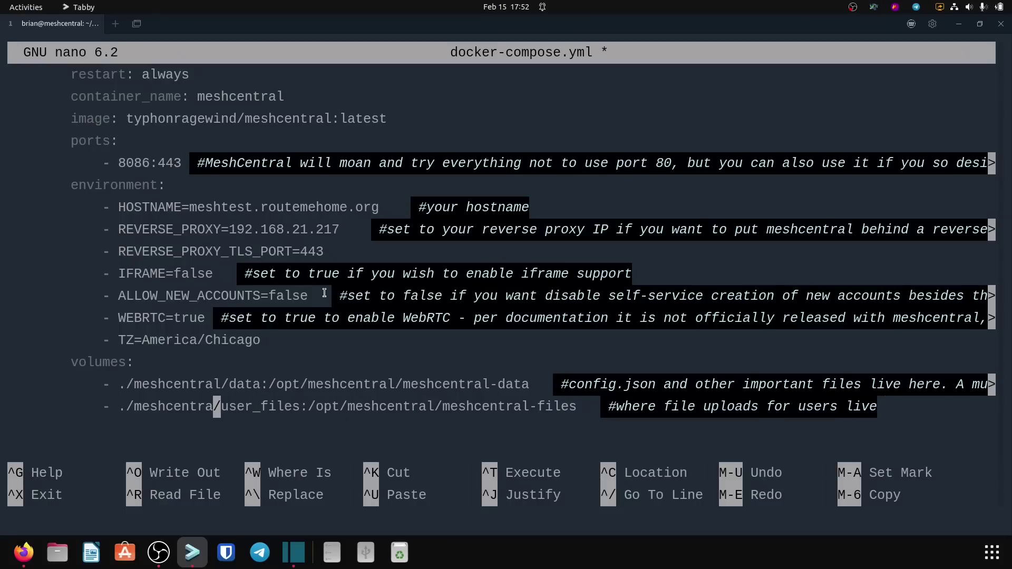
key(BackSpace)
key(BackSpace)
key(BackSpace)
key(BackSpace)
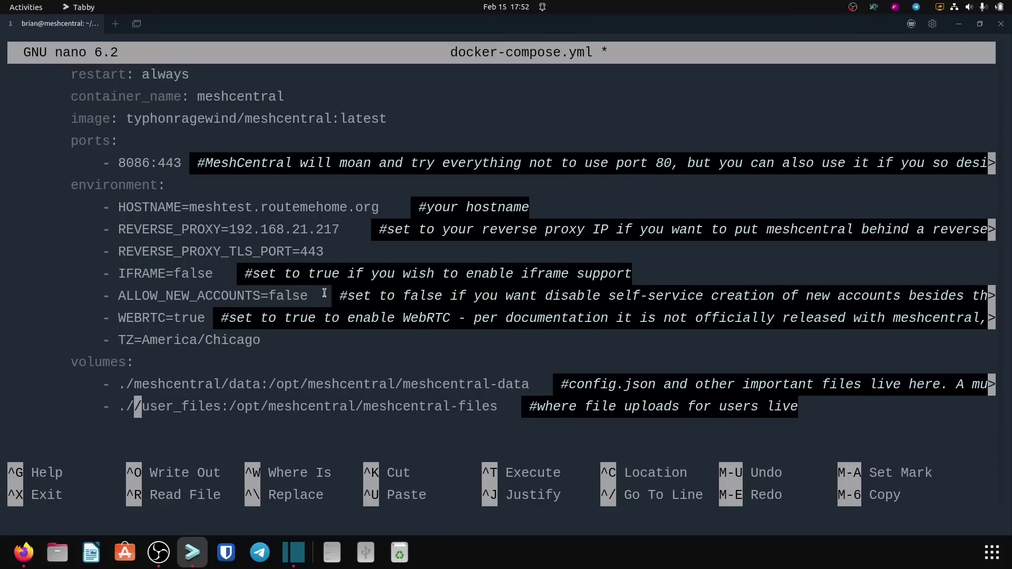
key(Up)
key(Right)
key(Right)
key(Right)
key(Right)
key(Right)
key(Right)
key(Right)
key(Right)
key(Right)
key(Right)
key(Right)
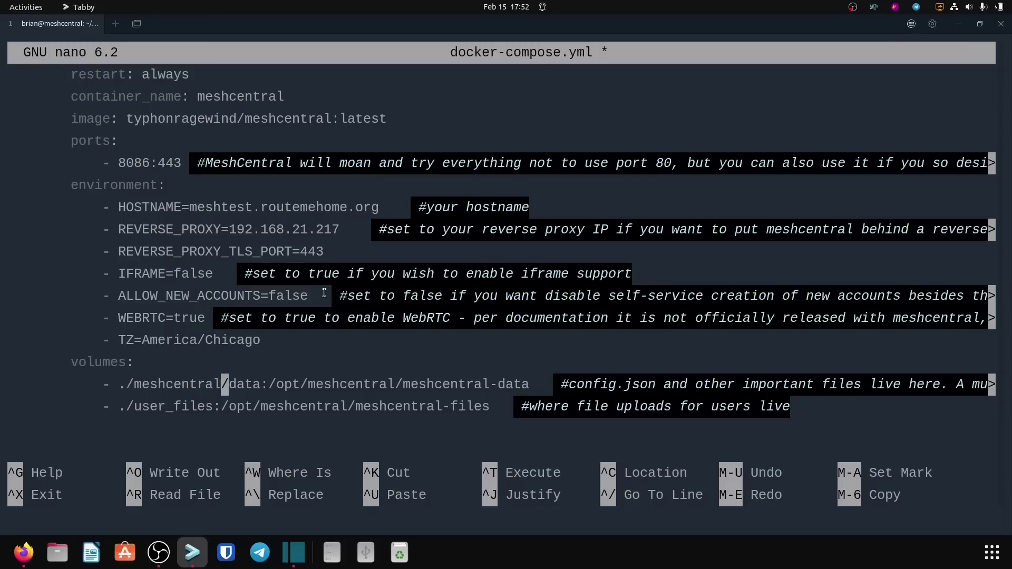
key(BackSpace)
key(BackSpace)
key(BackSpace)
key(BackSpace)
key(BackSpace)
key(BackSpace)
key(BackSpace)
key(BackSpace)
key(BackSpace)
key(BackSpace)
key(BackSpace)
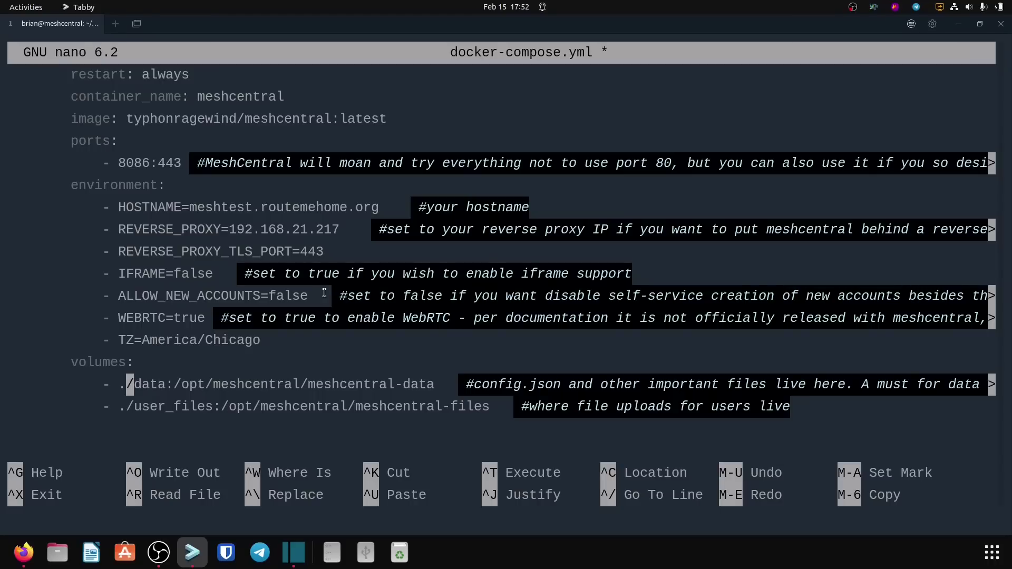
Step: Save docker-compose.yml and exit nano to the shell
key(Down)
key(Down)
key(Up)
key(Up)
key(Up)
key(Up)
key(Up)
key(Up)
key(Up)
key(Up)
key(Up)
key(Up)
key(Up)
key(Up)
key(Up)
key(Up)
key(Up)
key(Up)
key(Up)
key(Down)
key(Right)
key(Right)
key(Right)
key(Right)
key(Right)
key(Right)
key(Right)
key(Down)
key(Down)
key(Left)
key(Left)
key(Left)
key(Left)
key(Left)
key(Left)
key(Left)
key(Left)
key(Left)
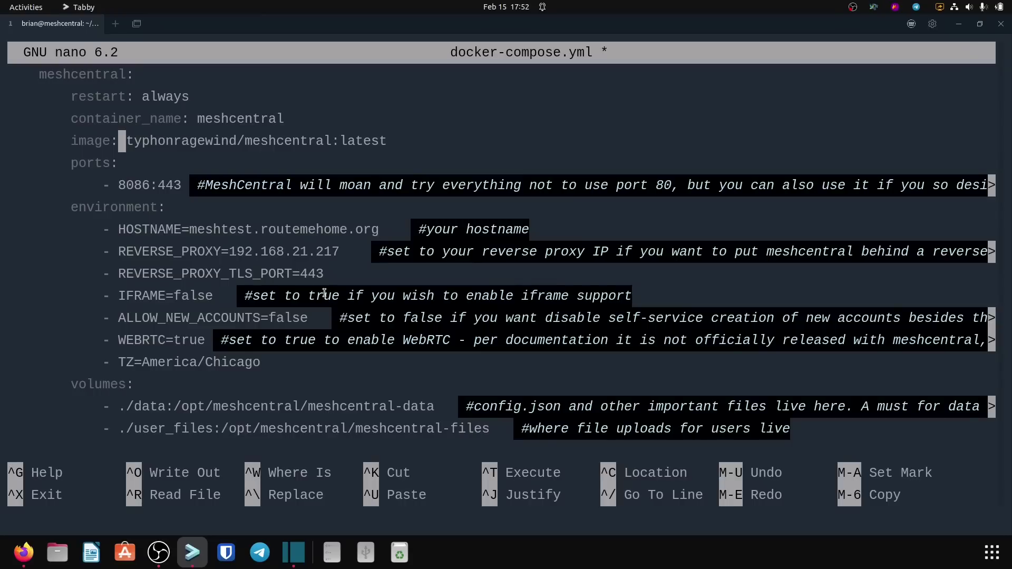
key(ctrl+o)
key(Return)
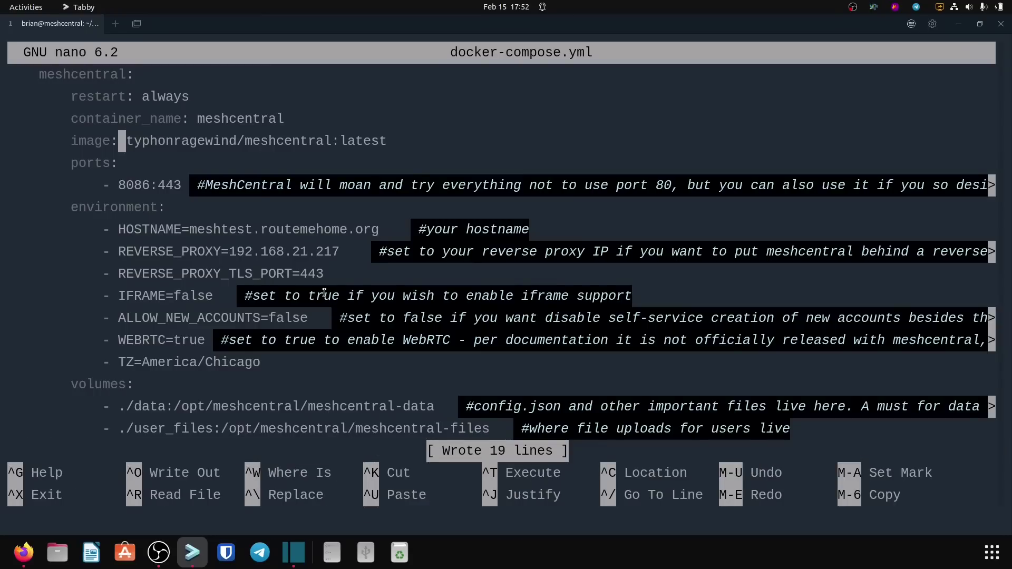
key(ctrl+x)
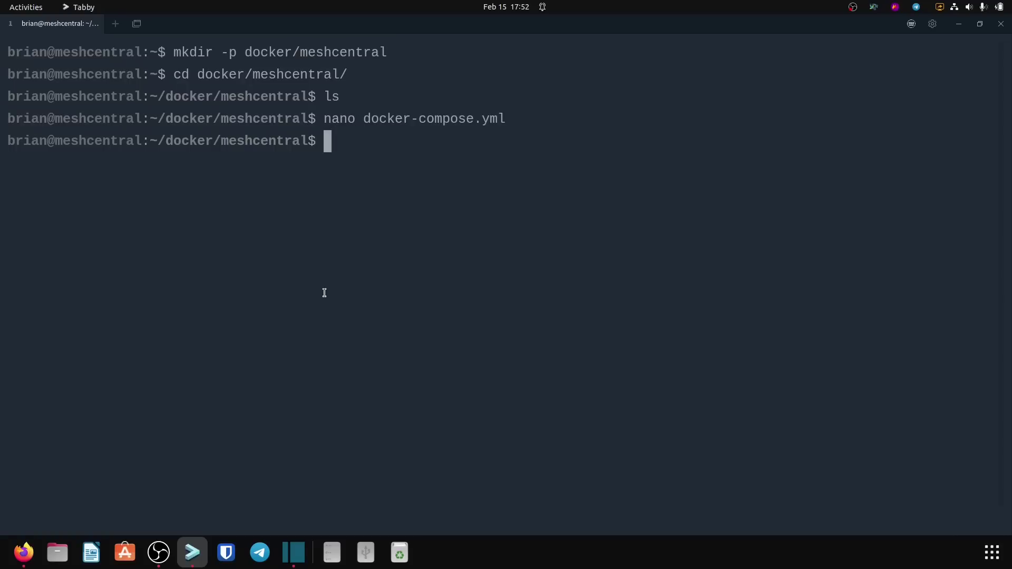
Step: Clear the terminal and run 'docker-compose up -d && docker-compose logs -f'
key(ctrl+l)
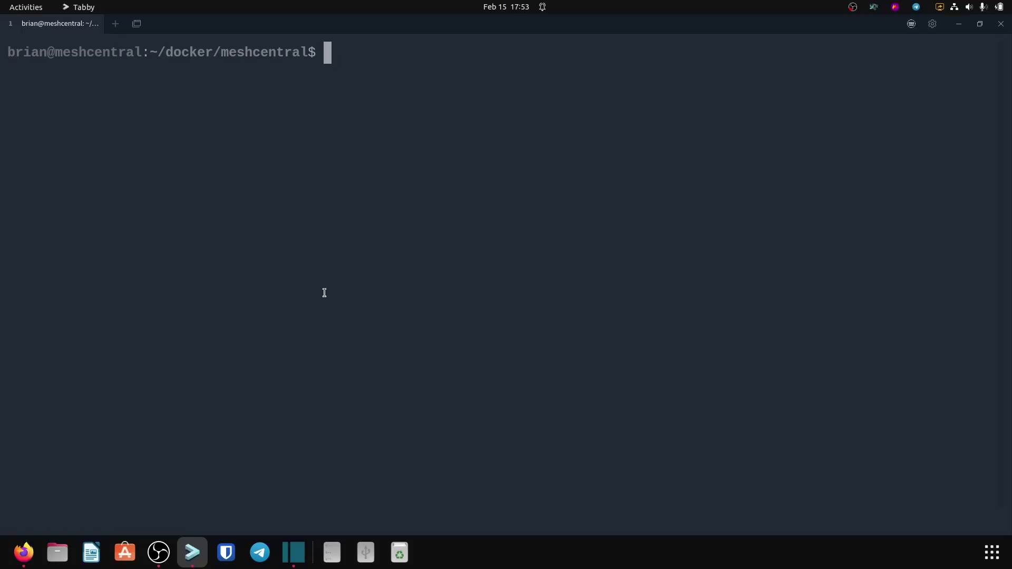
text(docker-comp)
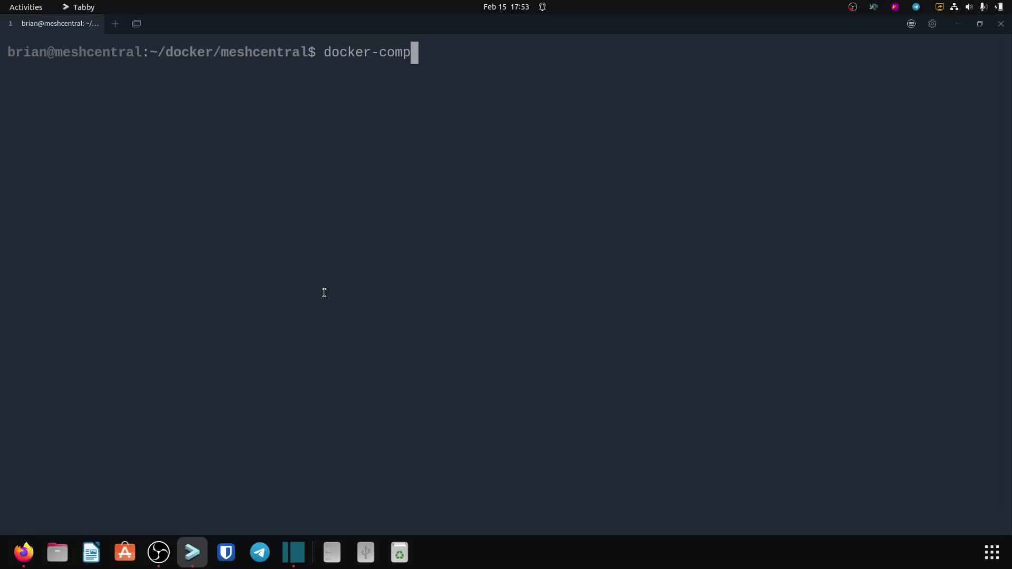
text(ose up -d &&)
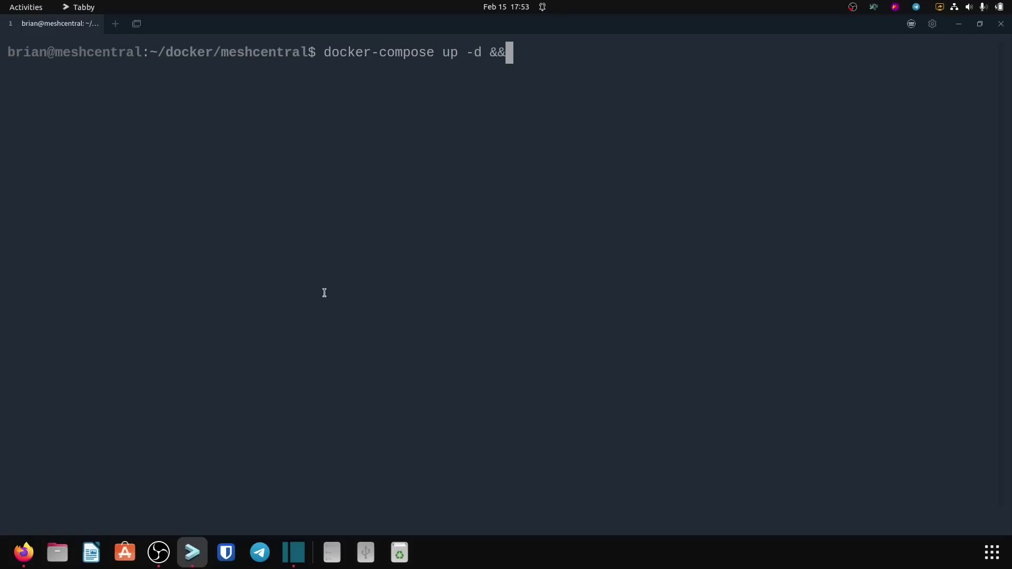
text( docker-com)
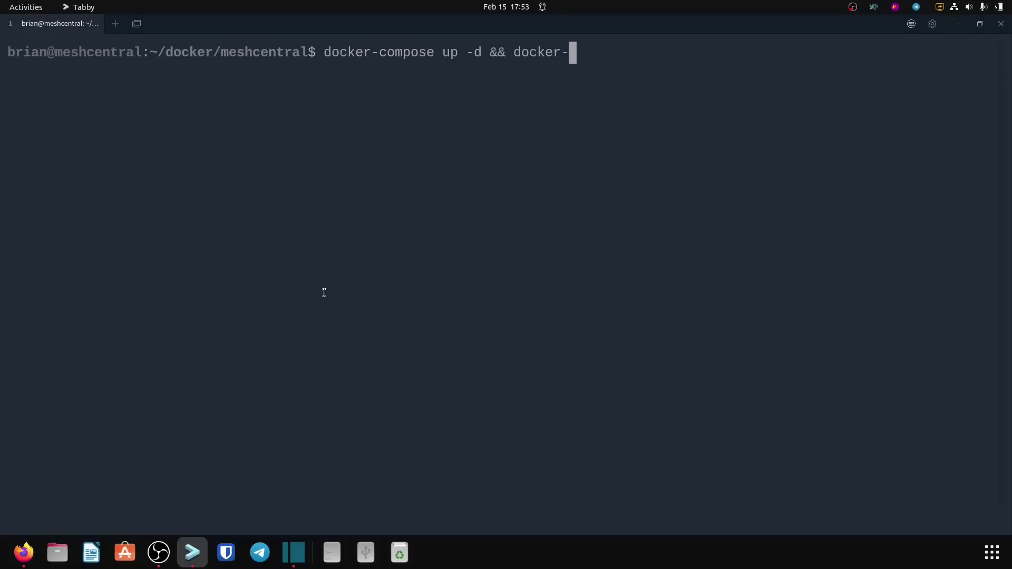
text(pose logs -f)
key(Return)
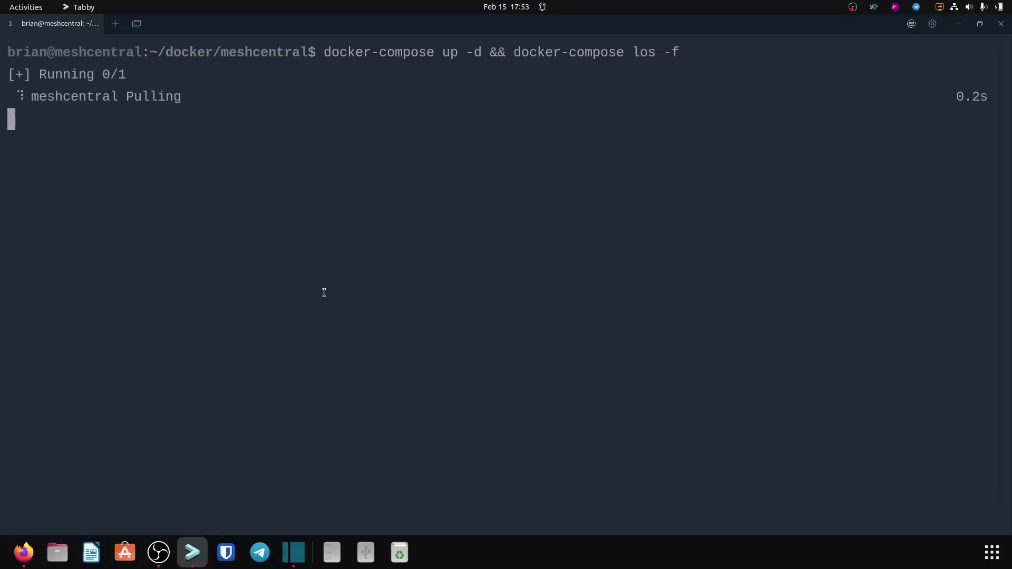
Step: Fix the 'los' typo to 'logs' in the recalled command and rerun it
key(Up)
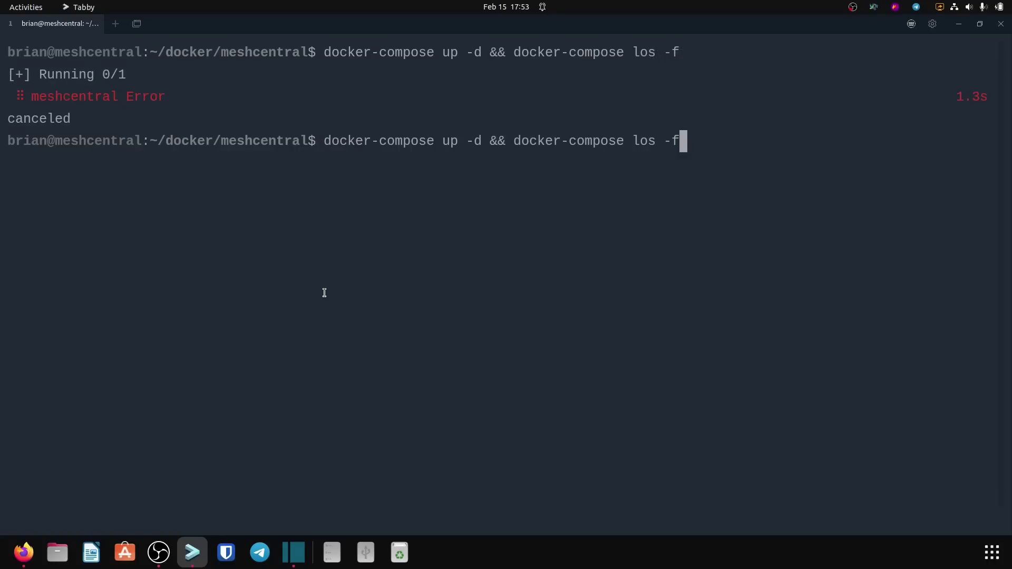
key(Left)
key(Left)
key(Left)
key(Left)
text(g)
key(Return)
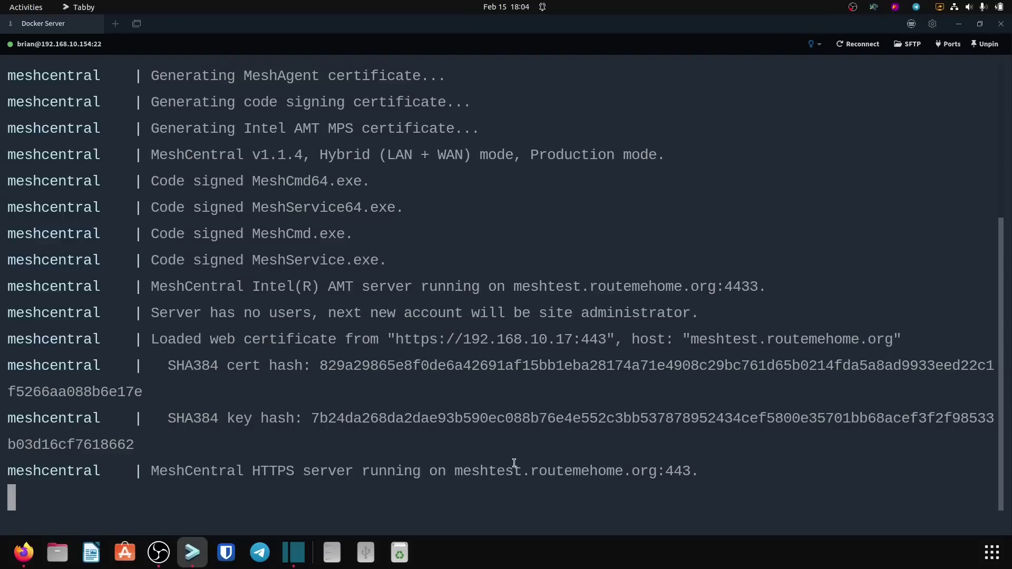
Step: Open Nginx Proxy Manager from the Home Lab dashboard and sign in with saved credentials
click(22, 553)
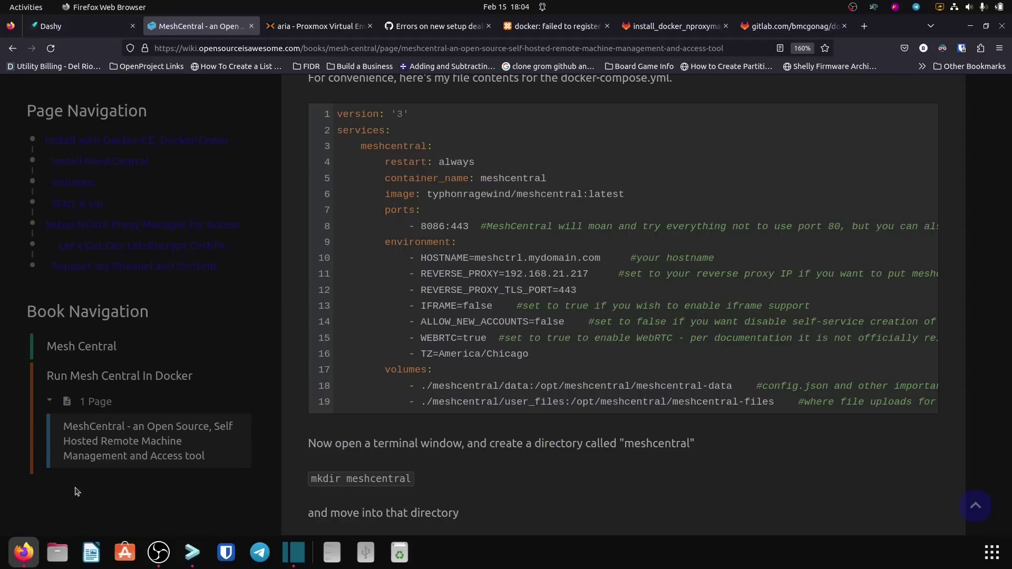
click(102, 30)
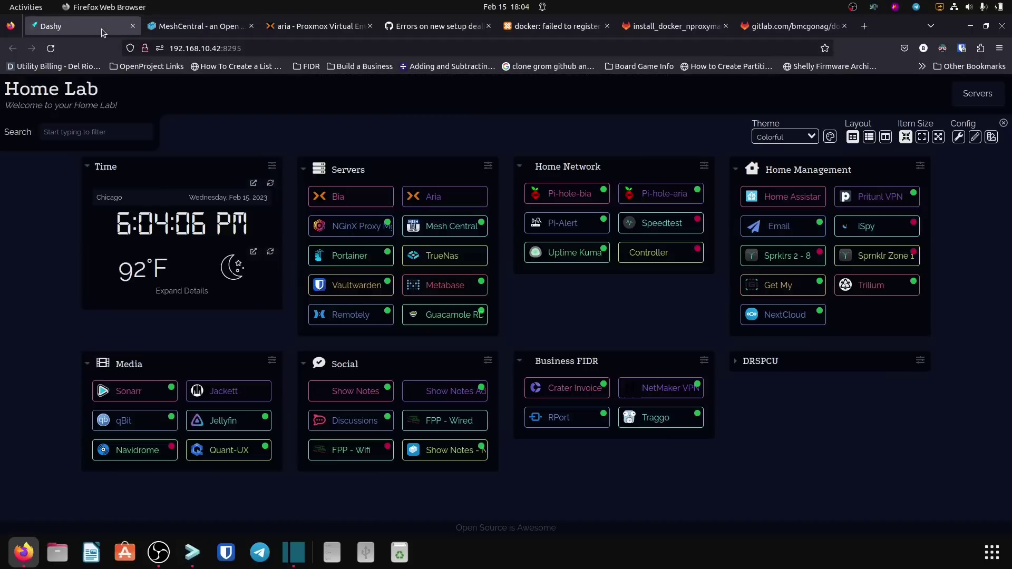
click(340, 225)
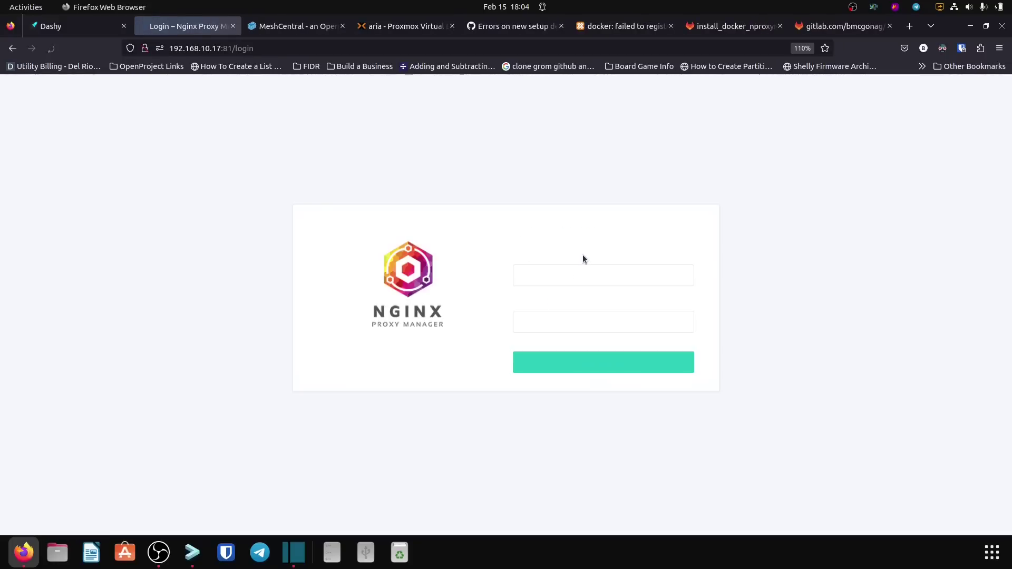
click(568, 276)
click(569, 301)
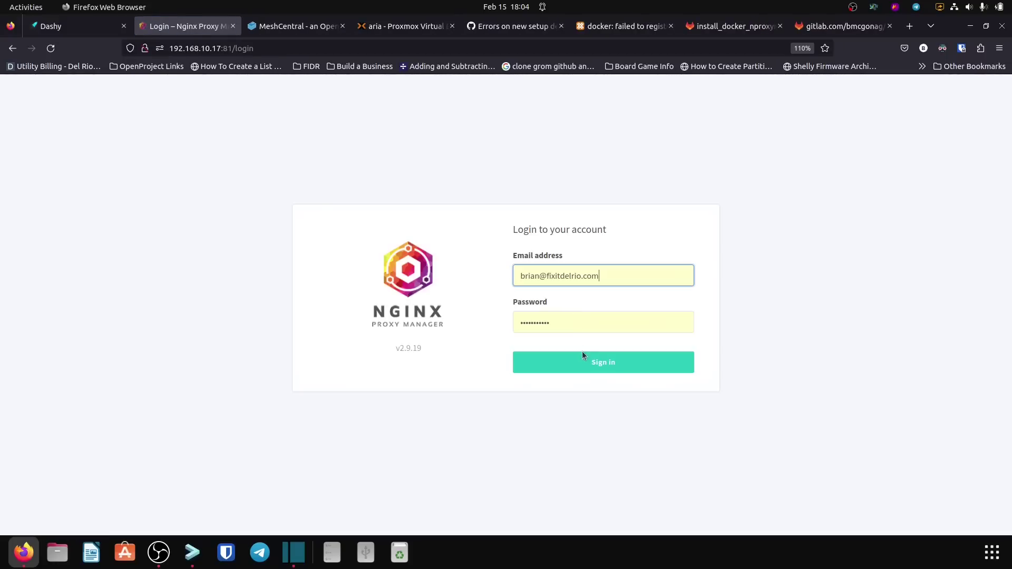
click(585, 362)
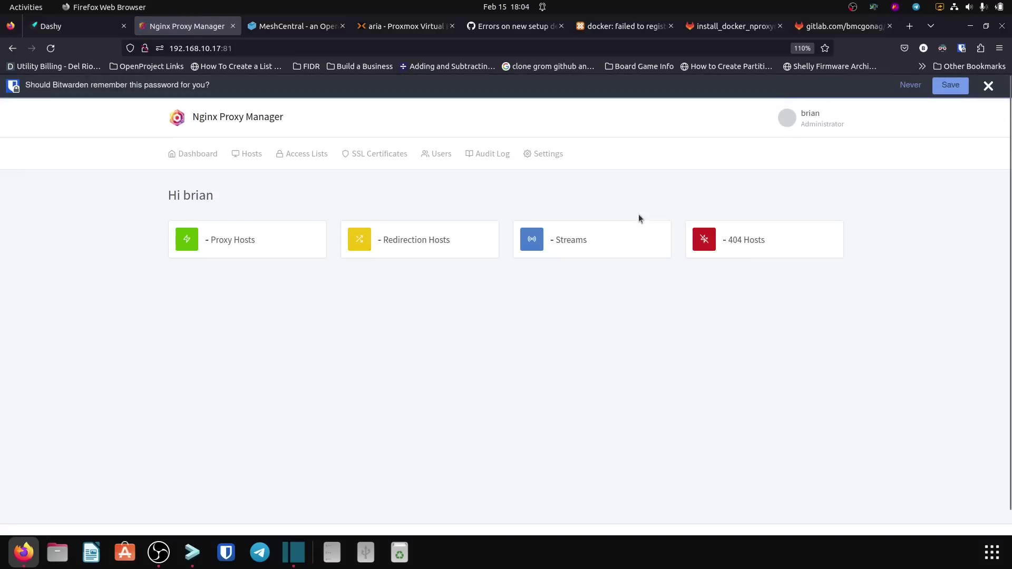
click(997, 82)
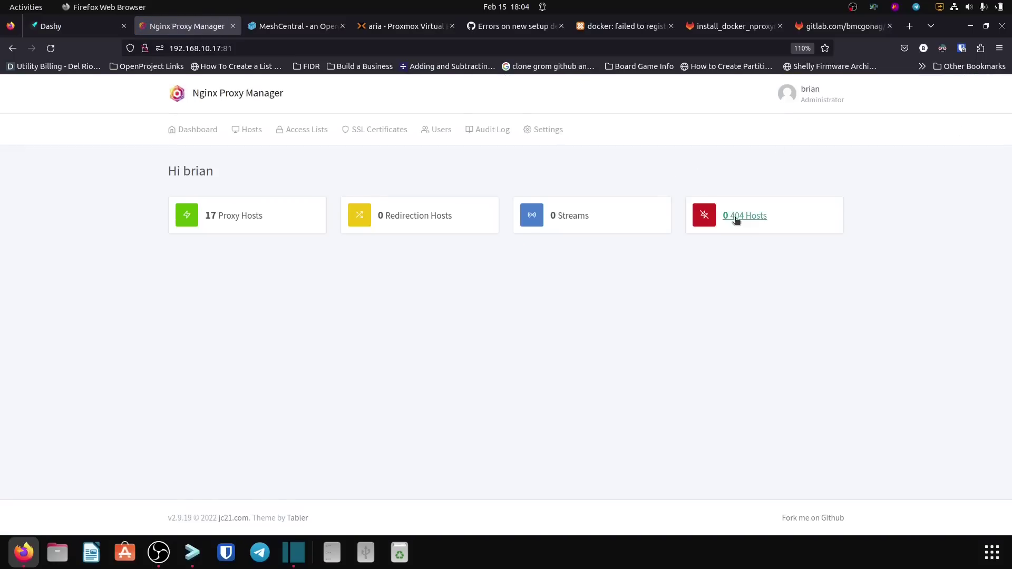
Step: Go to Proxy Hosts and begin adding a new proxy host
click(248, 217)
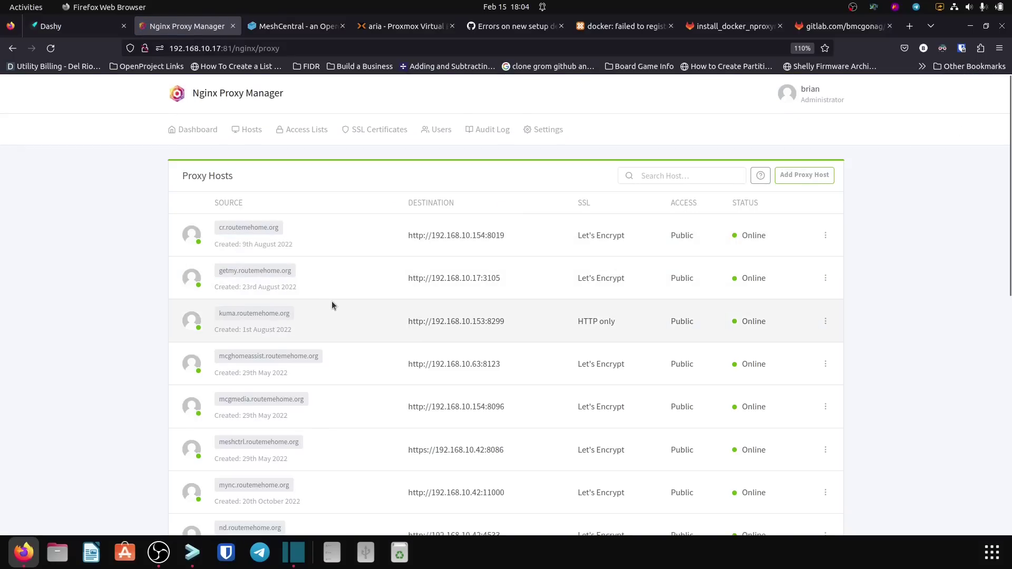
scroll(334, 302, up, 5)
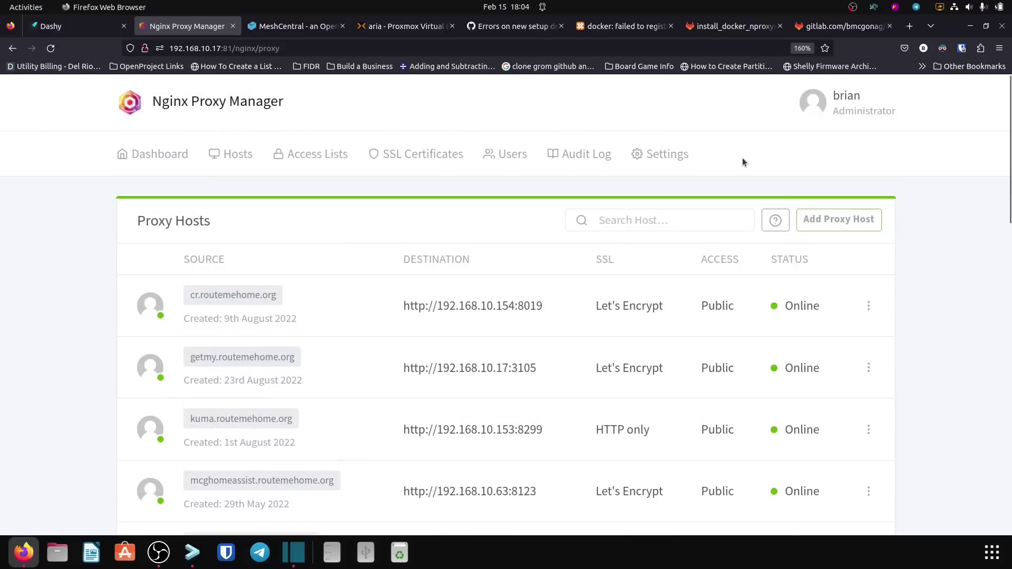
click(828, 220)
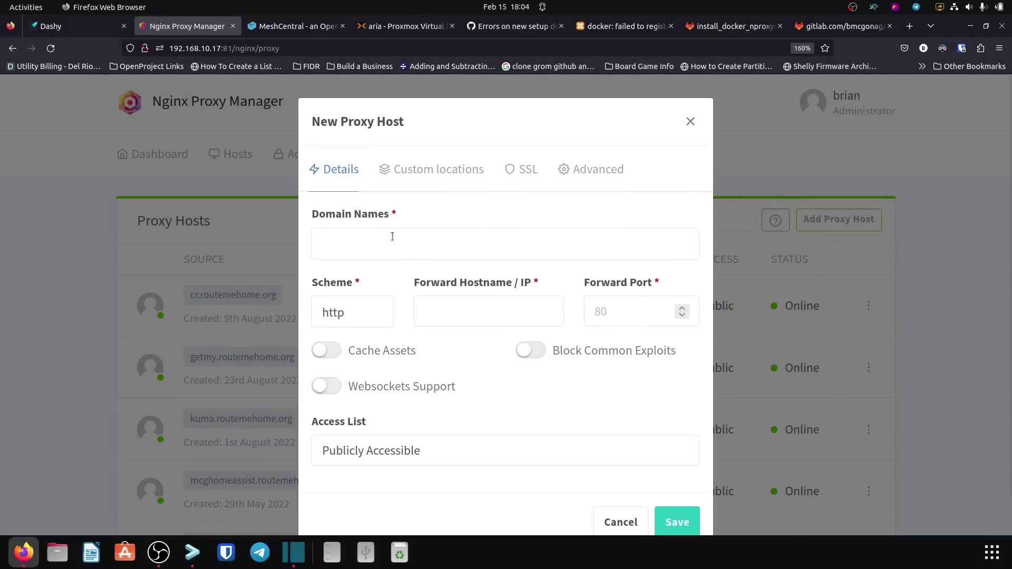
Step: Enter the domain meshtest.routemehome.org and set the forwarding scheme to https
click(391, 244)
text(me)
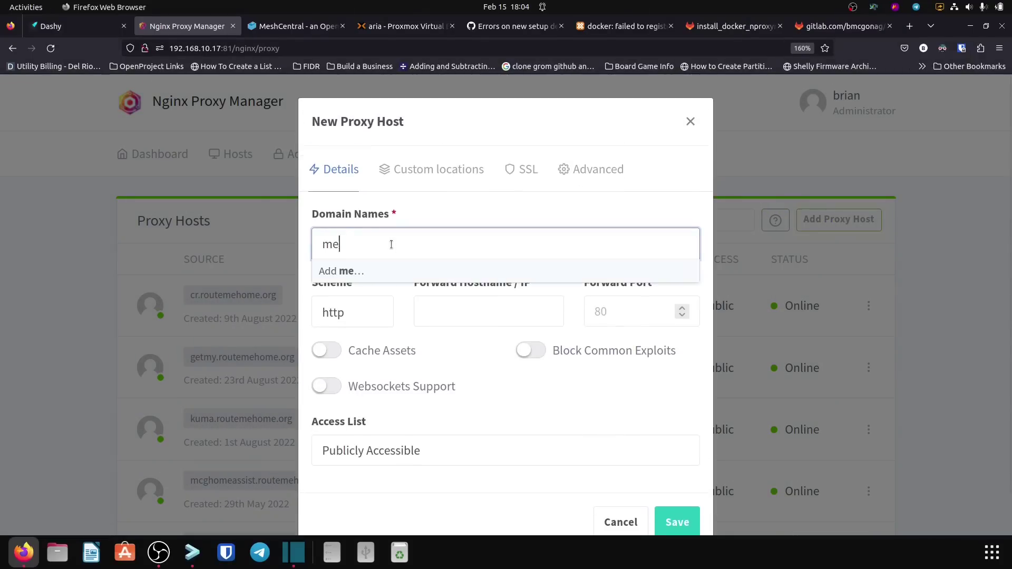
text(shtest.routemehome.org)
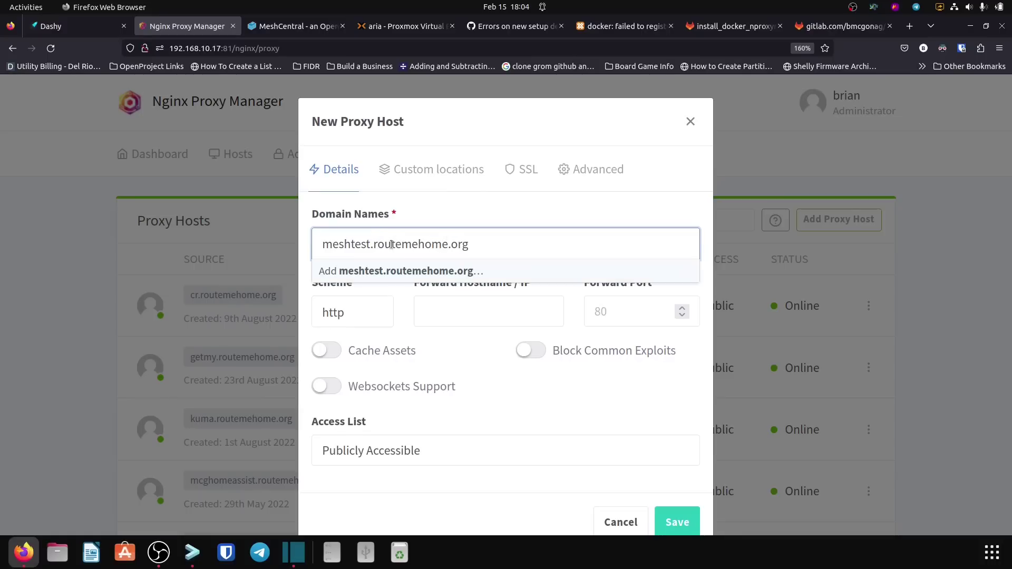
key(Return)
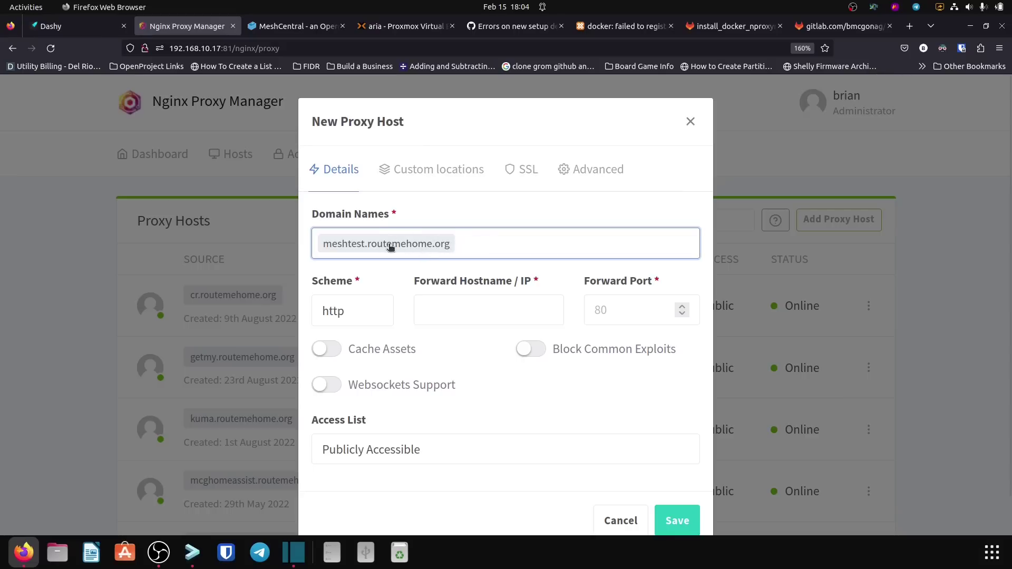
click(368, 314)
click(368, 314)
click(363, 357)
Step: Forward to 192.168.10.154 port 8086 with Block Common Exploits and Websockets Support on
click(446, 312)
text(192.168.10.154)
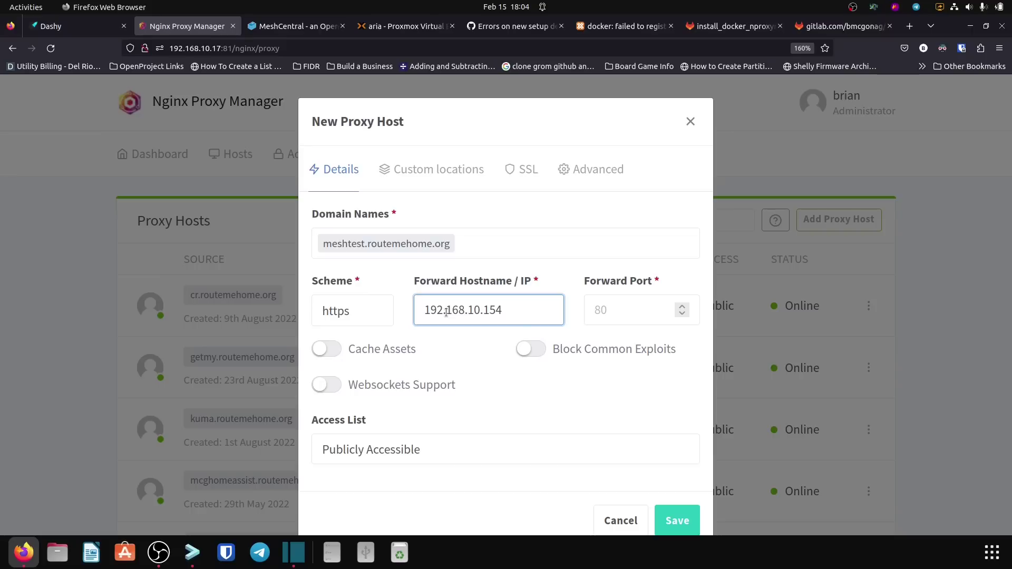
key(Tab)
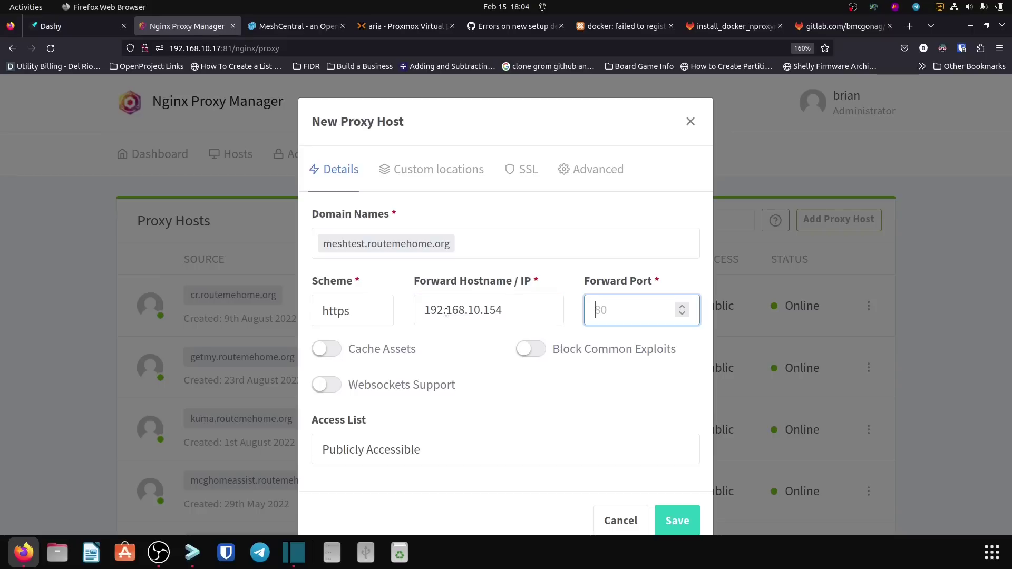
text(8086)
click(531, 352)
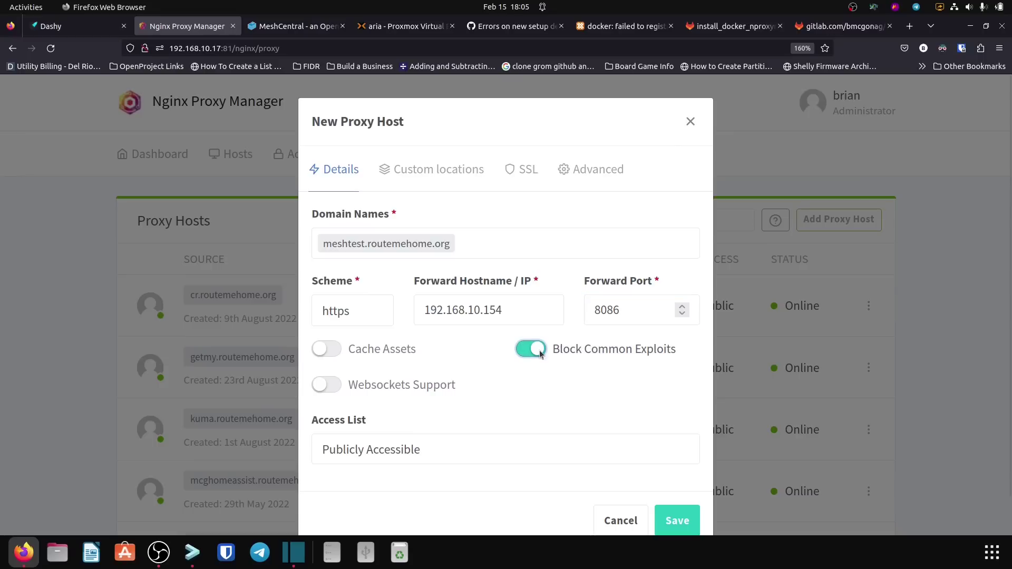
click(325, 388)
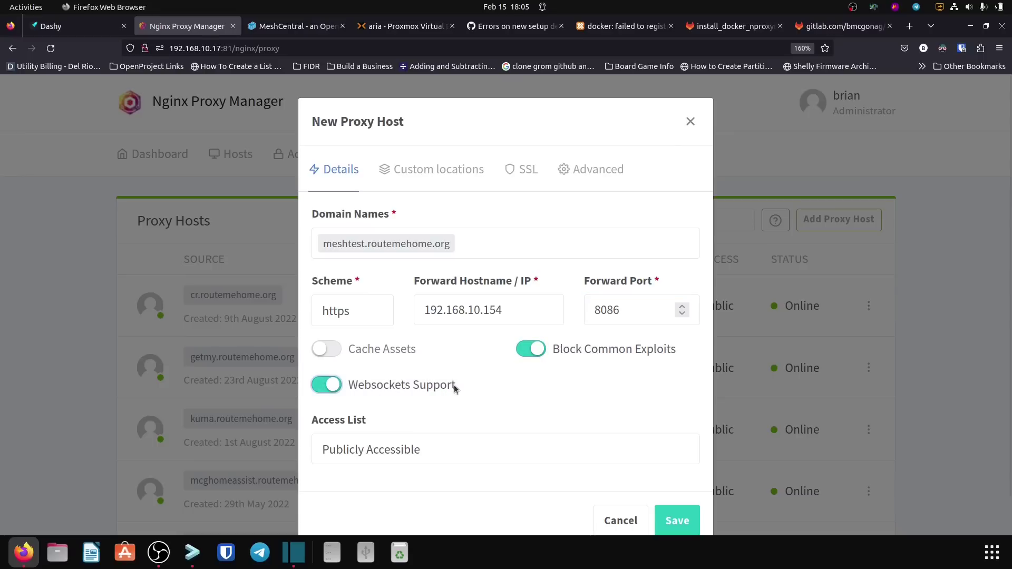
Step: On the SSL tab, request a new Let's Encrypt certificate with Force SSL and HTTP/2
click(523, 175)
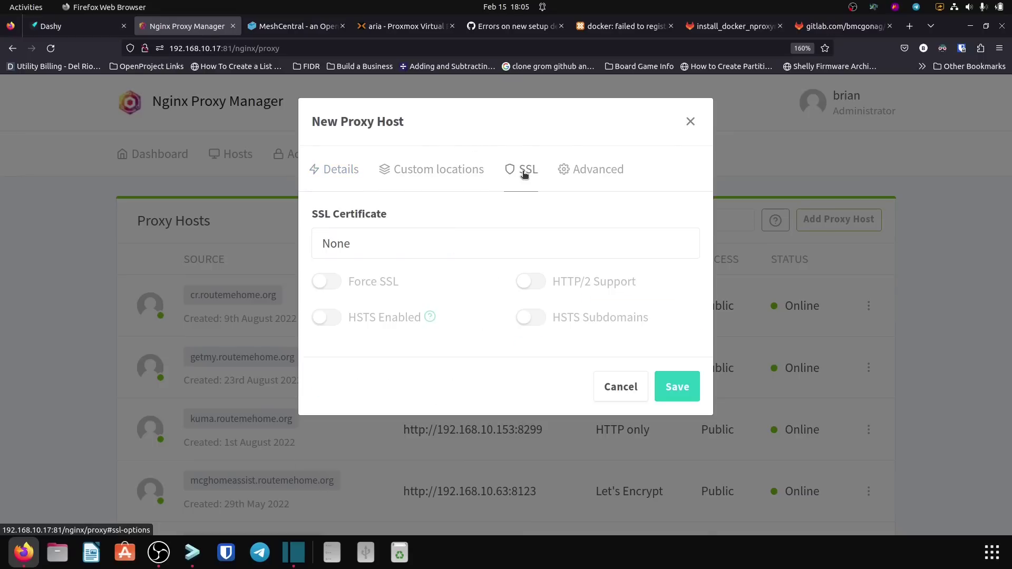
click(409, 242)
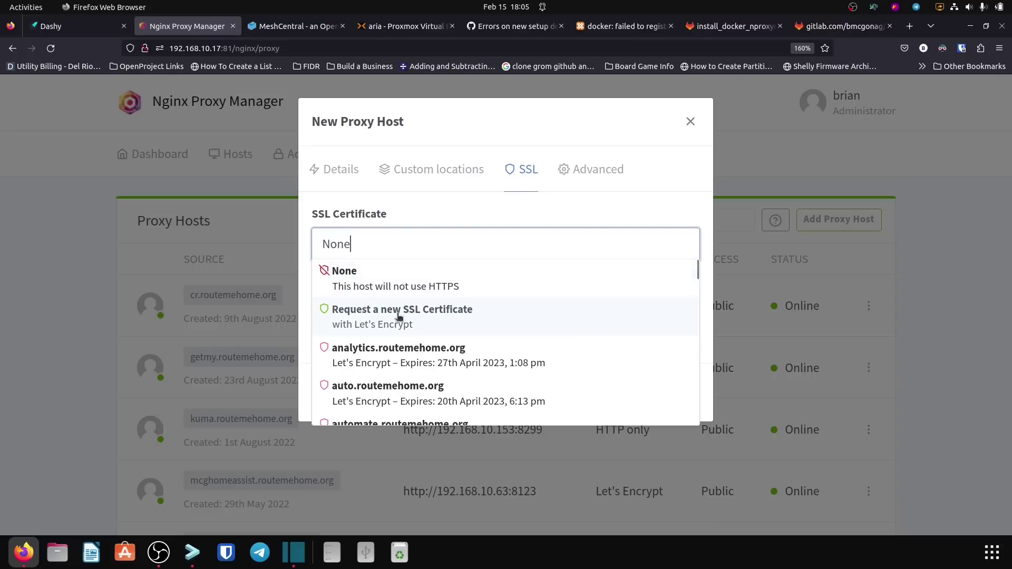
click(398, 317)
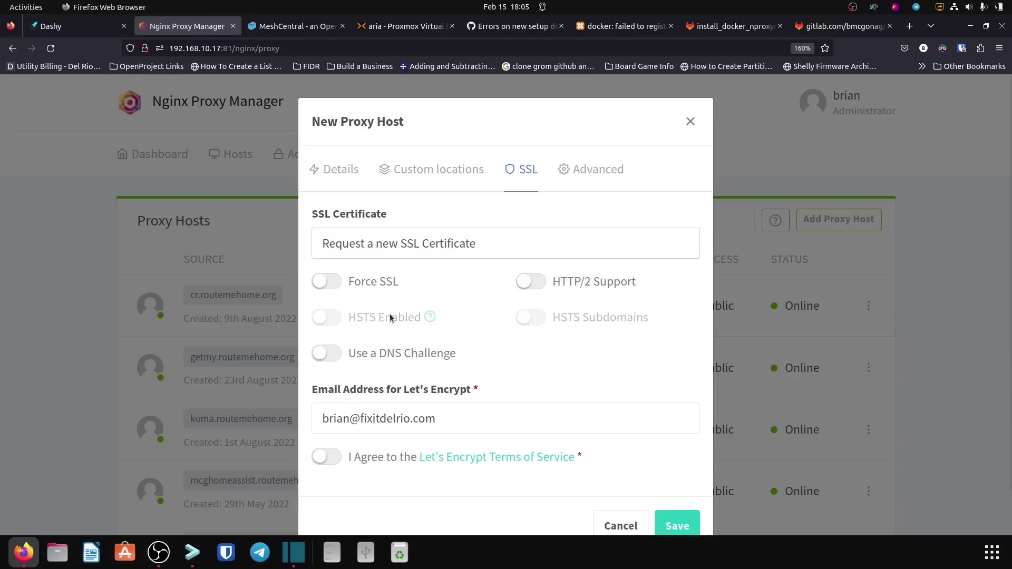
click(326, 282)
click(527, 281)
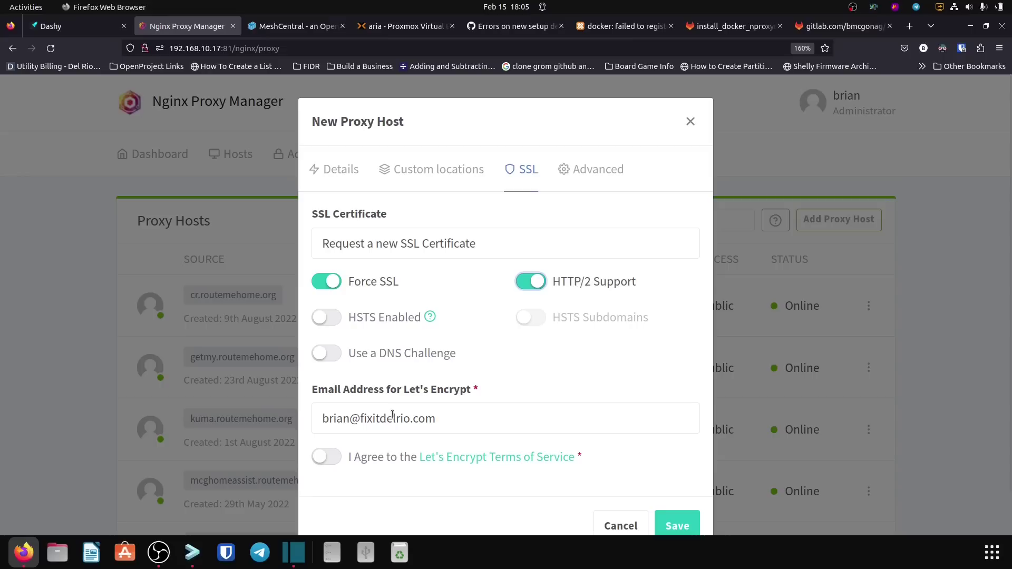
Step: Agree to the Let's Encrypt terms and save the proxy host
click(328, 457)
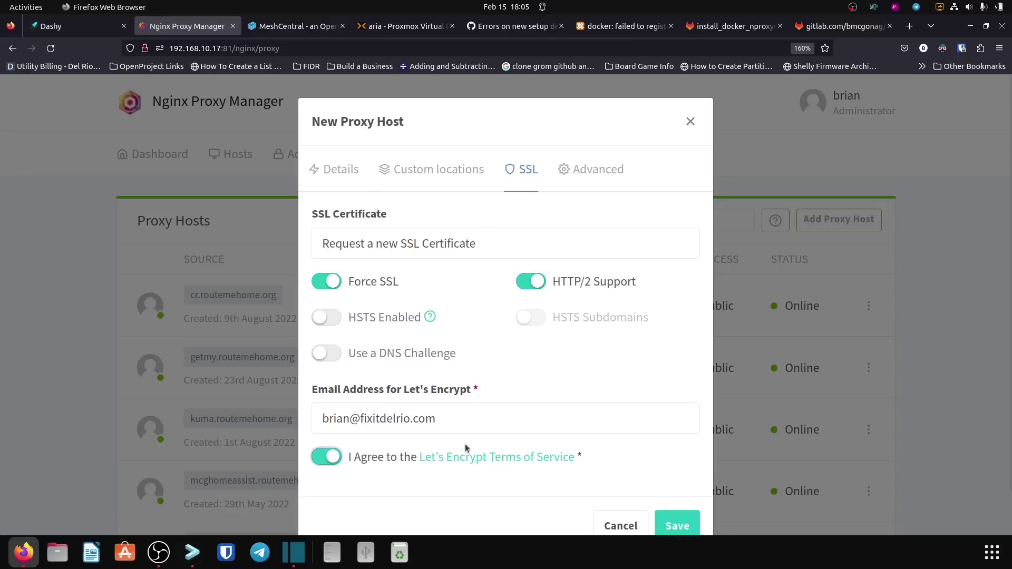
scroll(535, 411, down, 2)
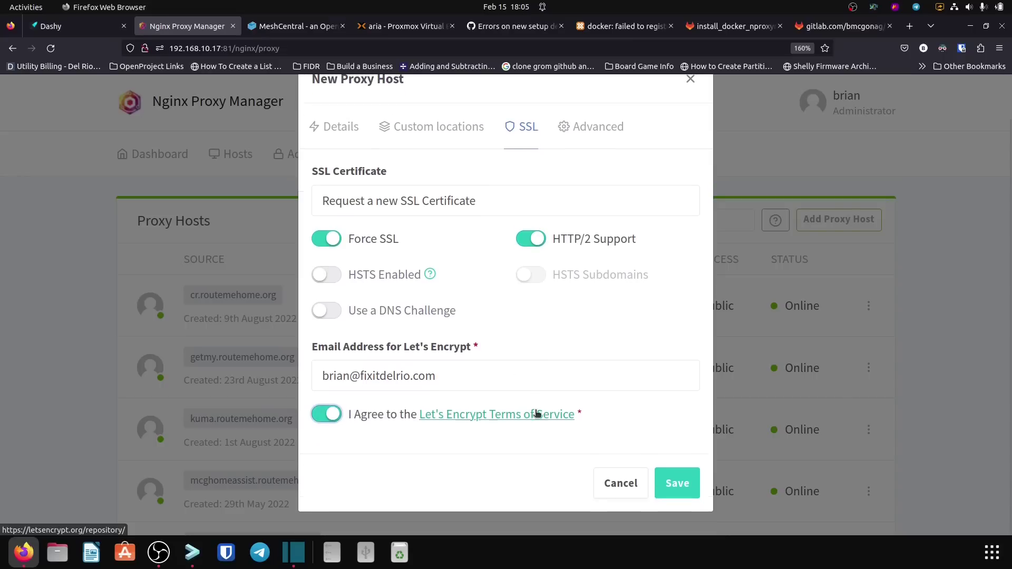
click(680, 484)
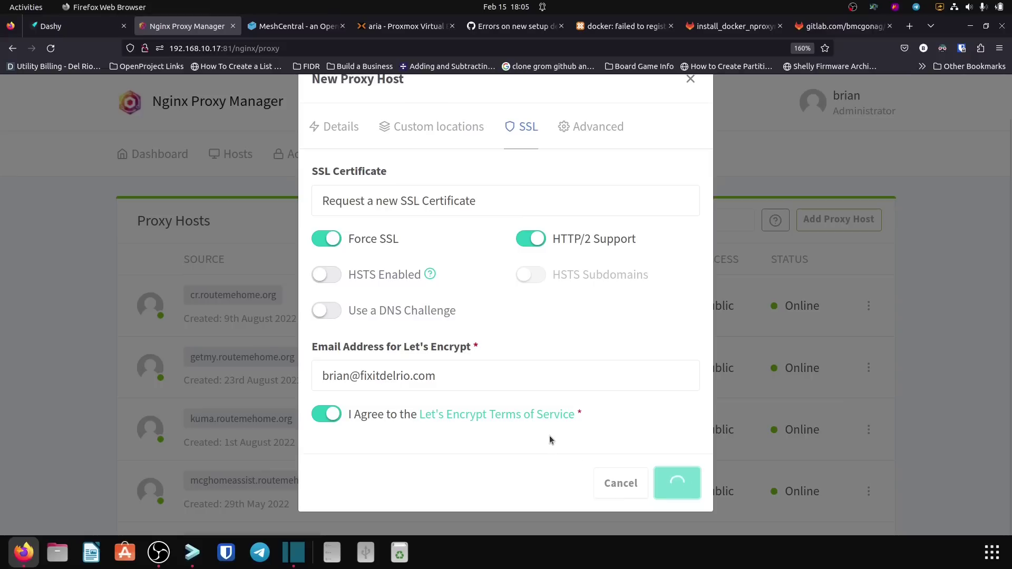
scroll(592, 366, up, 2)
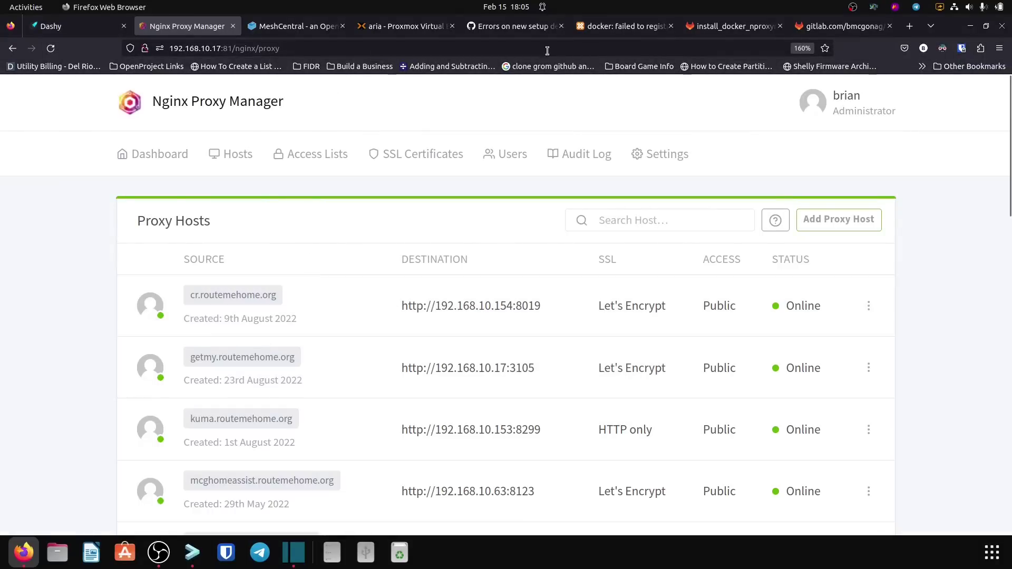
Step: Load meshtest.routemehome.org in a new Firefox tab and dismiss the saved-logins dropdown
click(930, 26)
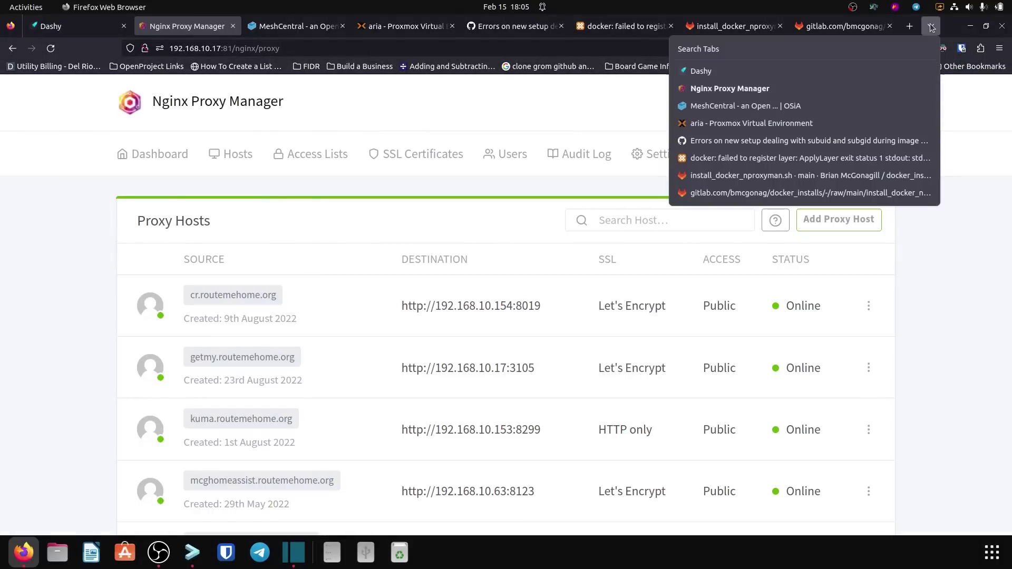
click(909, 26)
click(909, 26)
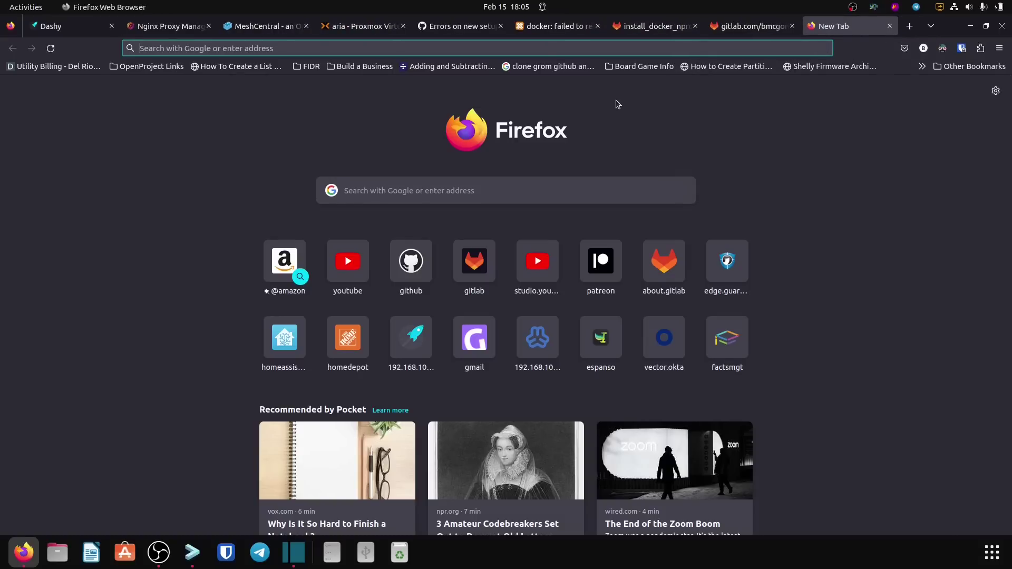
text(meshtest.routemehome.org)
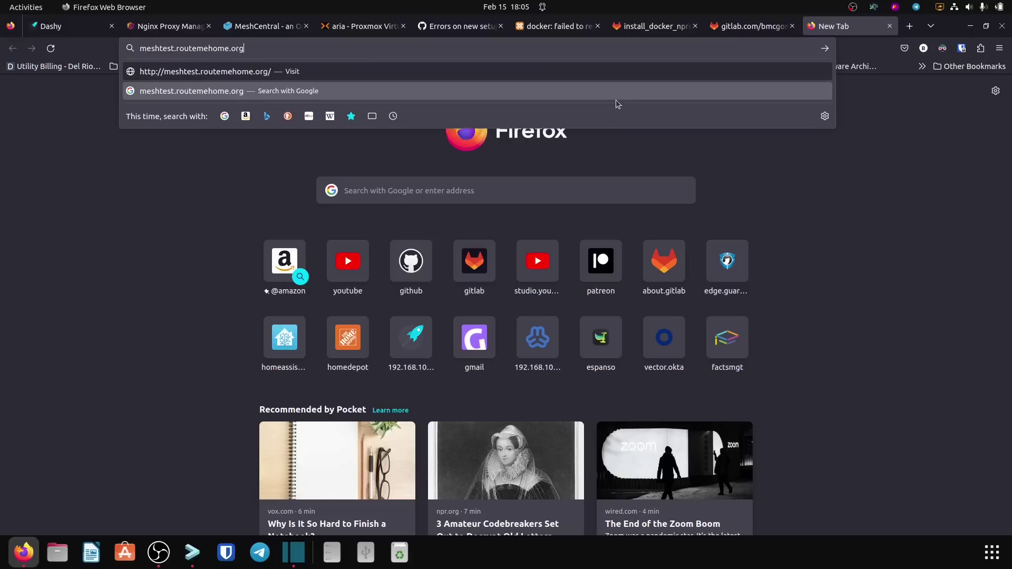
key(Return)
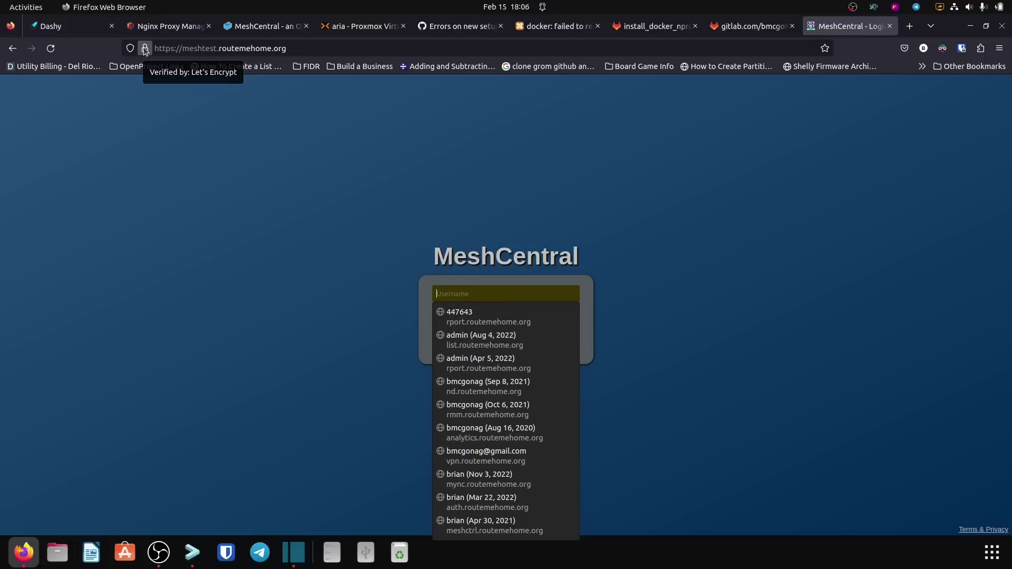
click(319, 241)
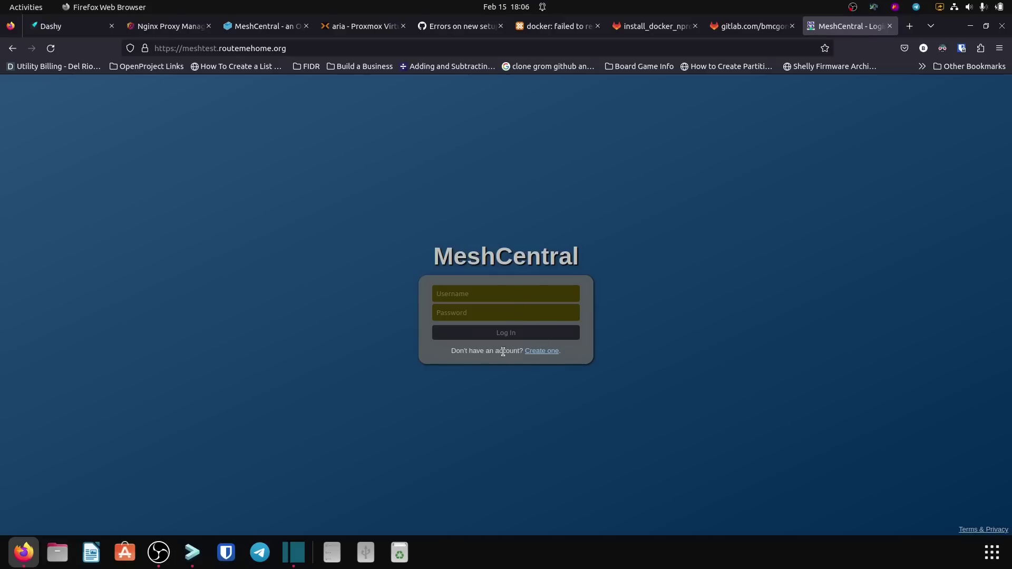
Step: Open MeshCentral's account creation form and enter the admin username and e-mail address
click(534, 356)
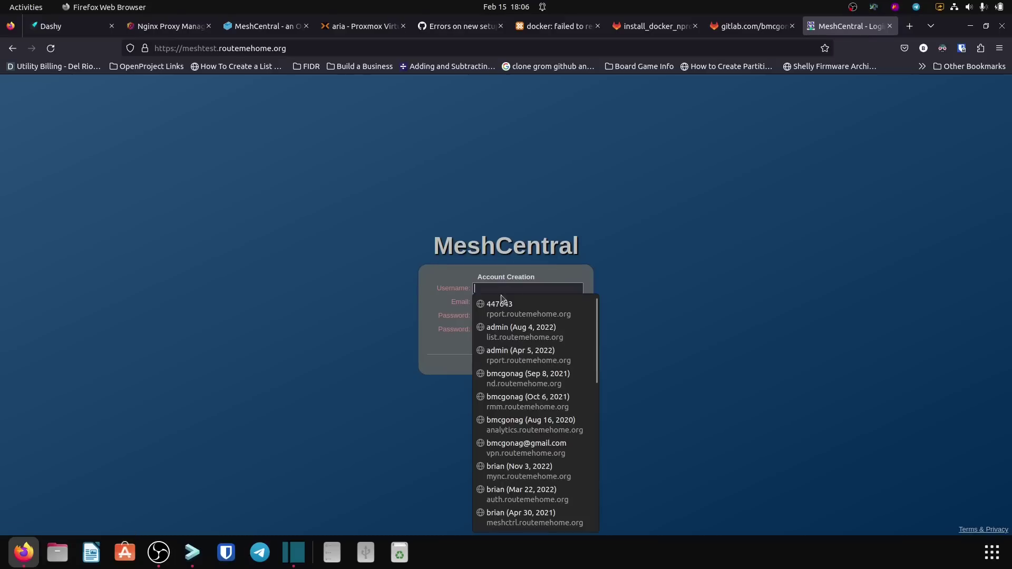
click(545, 288)
click(544, 289)
text(brian)
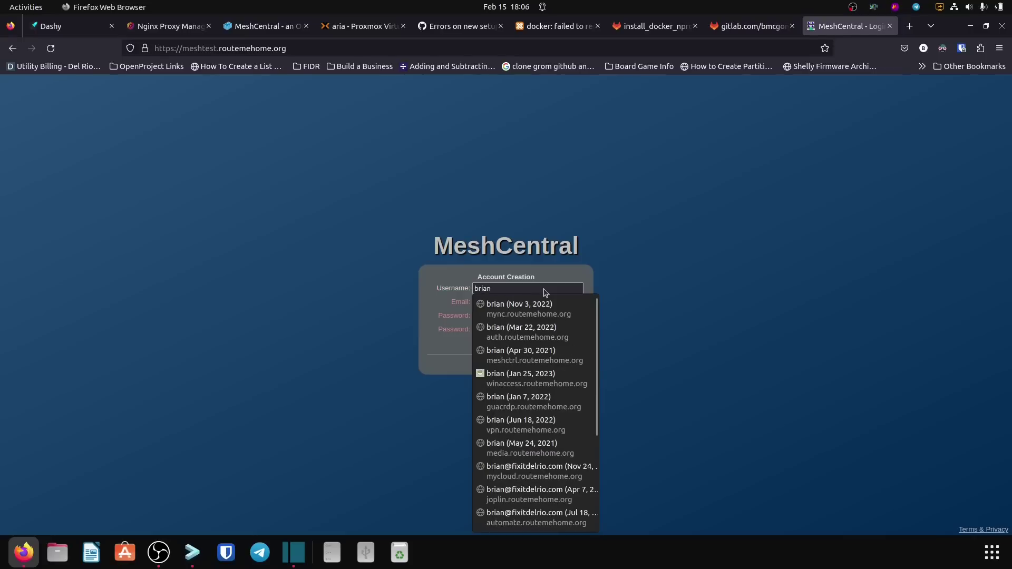
key(Tab)
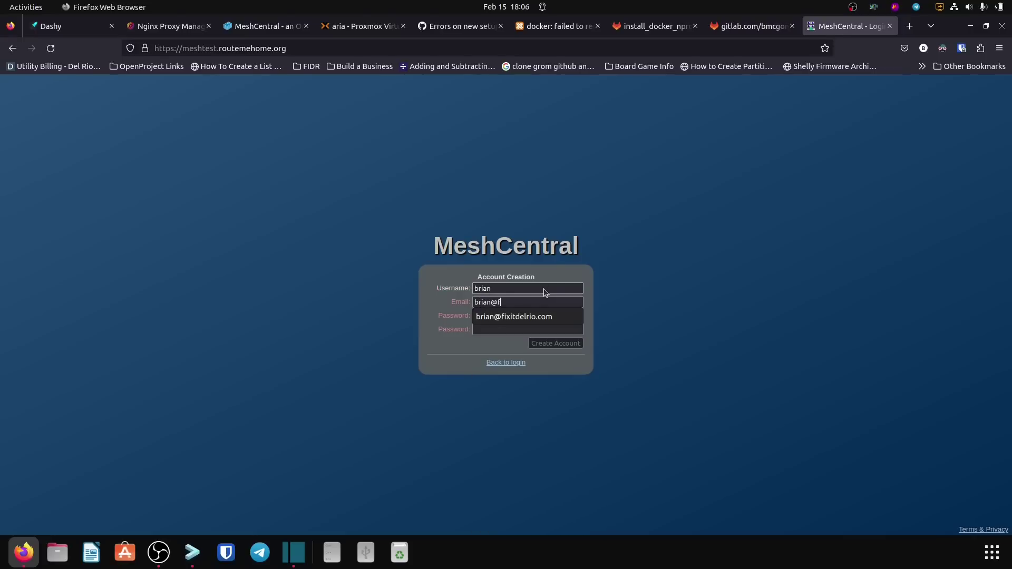
key(Tab)
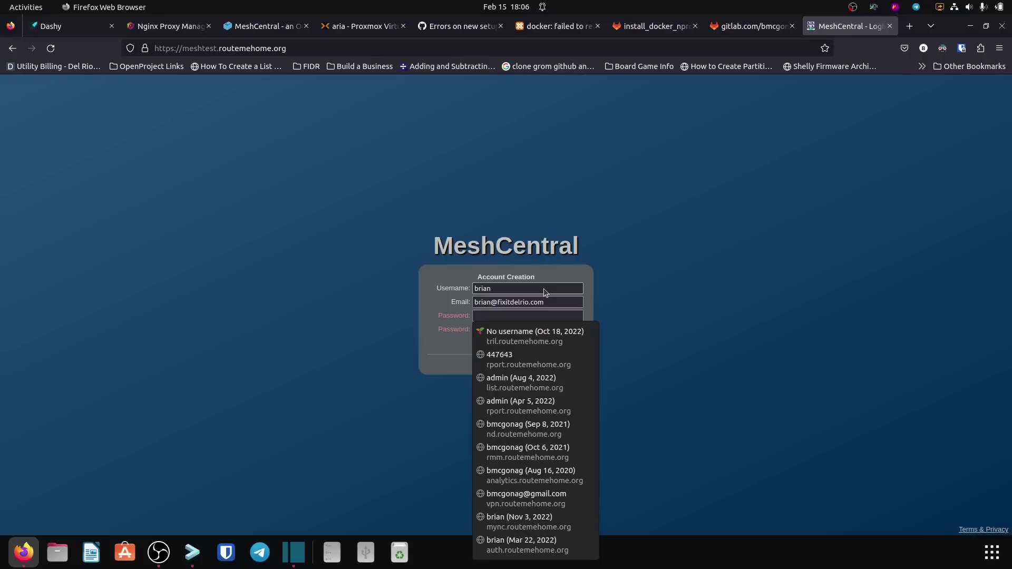
Step: Paste the account password into both password fields, create the account, and decline saving the login
key(ctrl+v)
key(Tab)
key(ctrl+v)
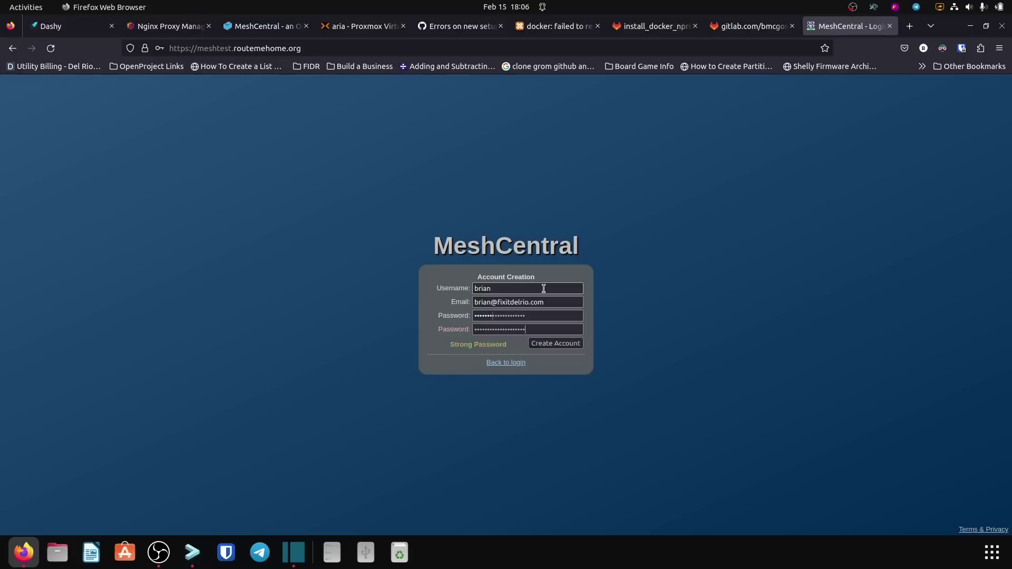
click(548, 343)
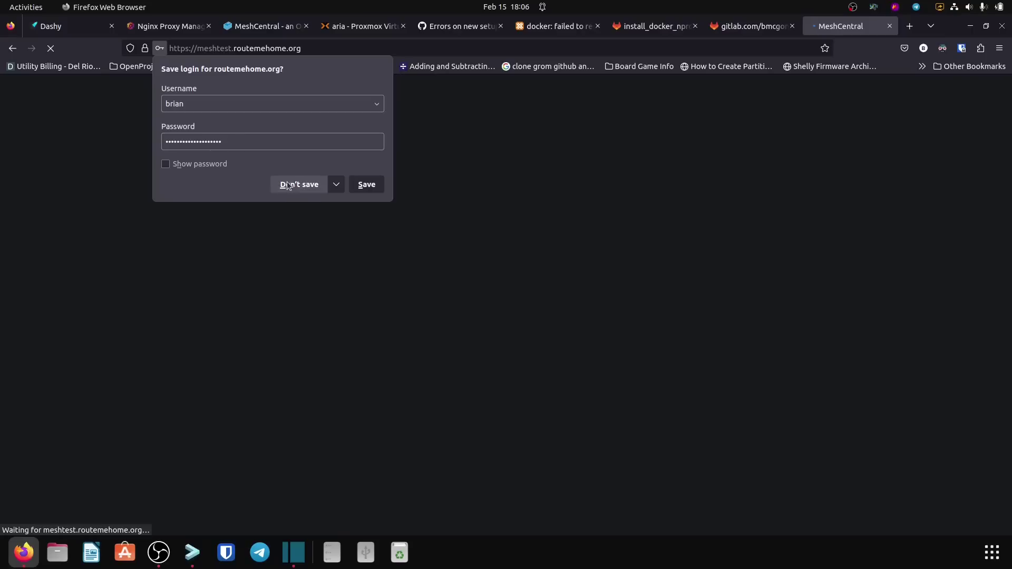
click(293, 185)
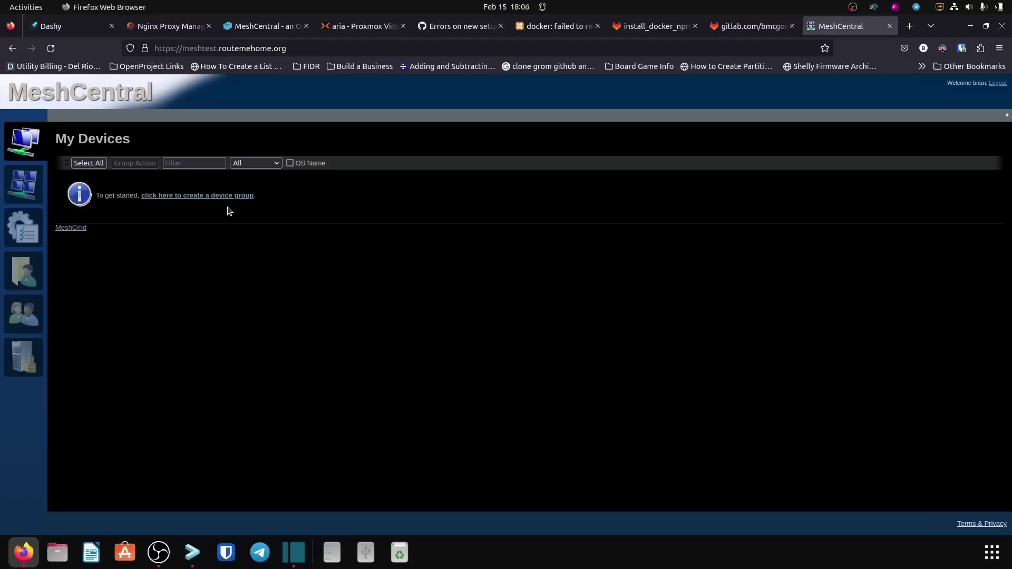
click(31, 197)
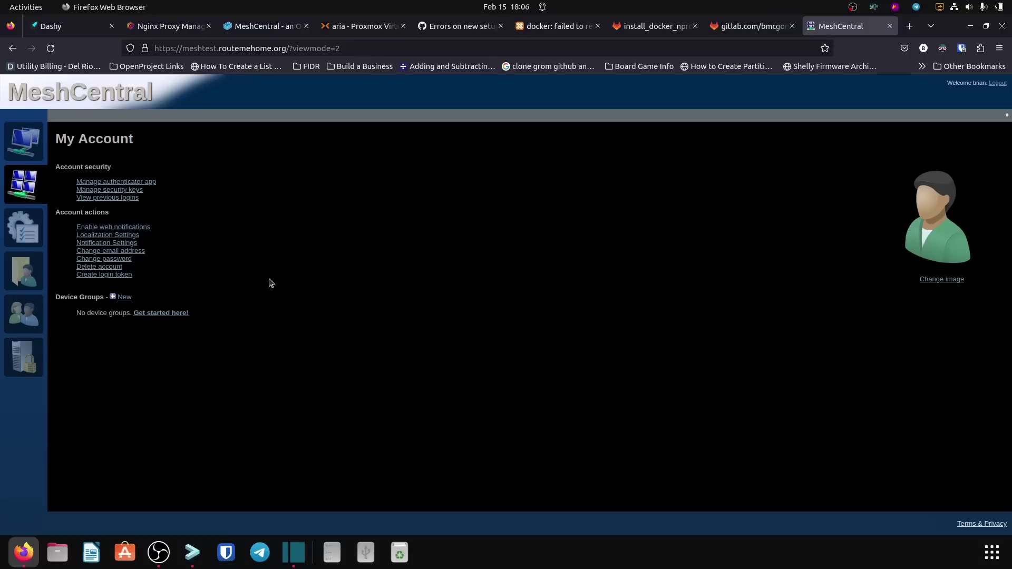
click(24, 227)
click(26, 279)
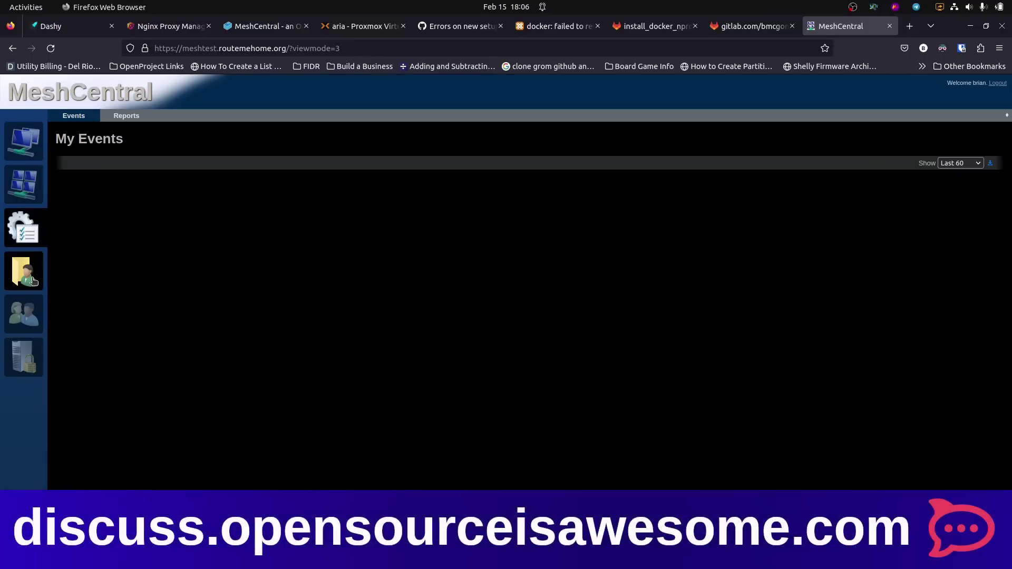
click(22, 347)
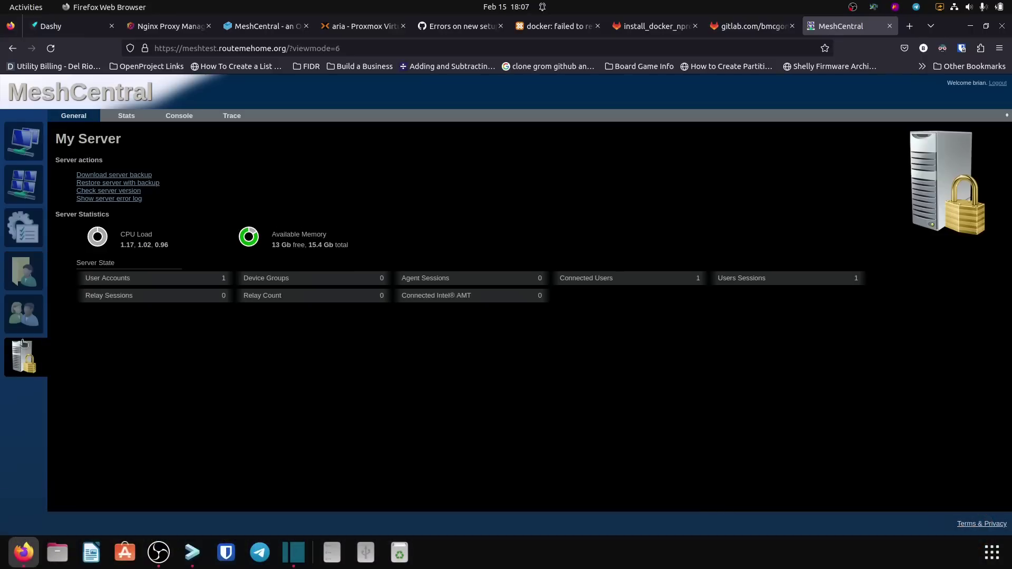
click(33, 152)
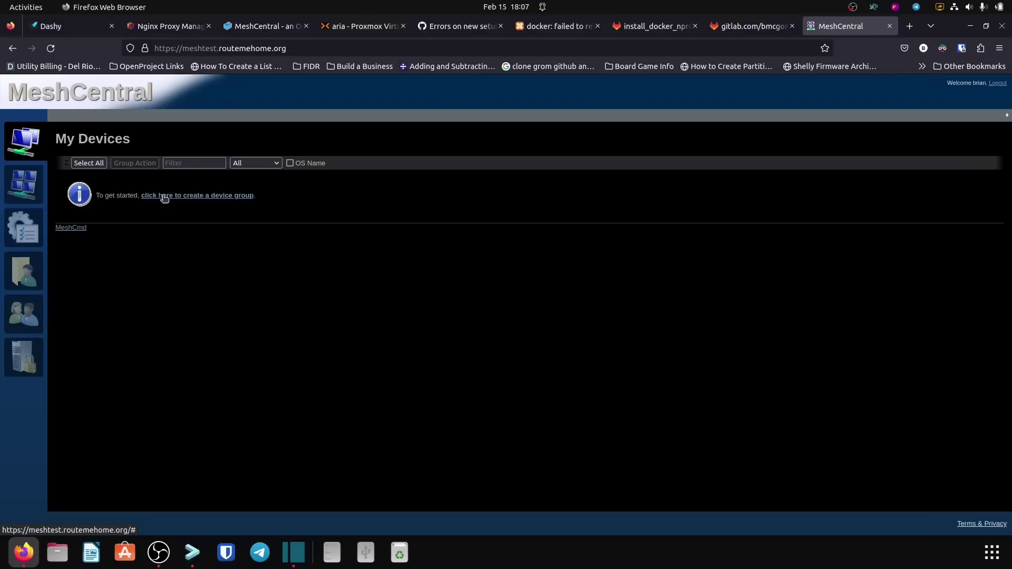